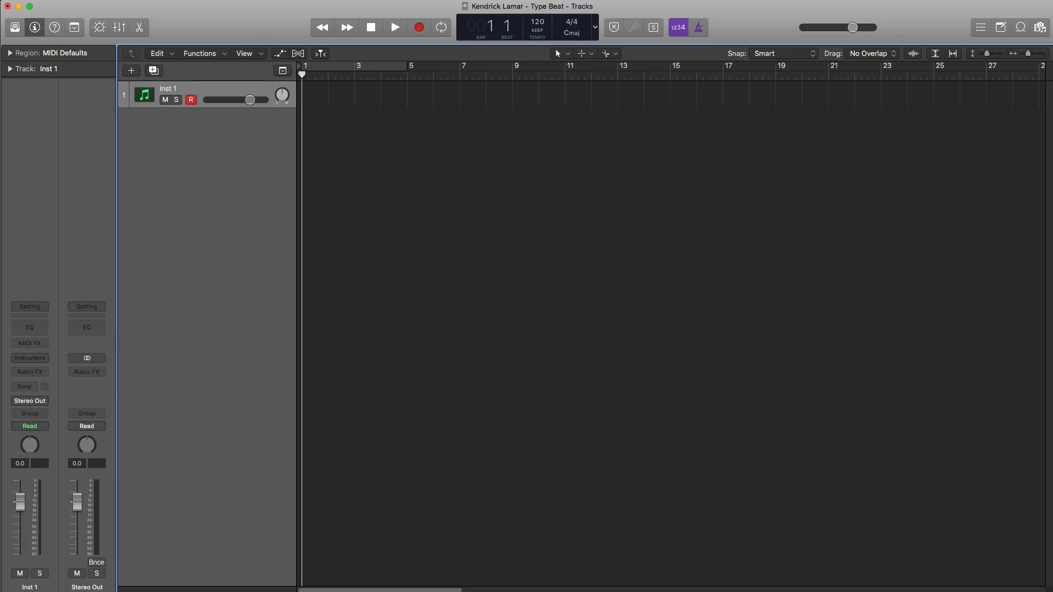
- Bring up the Cymatics - Humble Hip Hop Sample Pack in Finder, open its Melody Loops folder and enlarge the window
{"action": "left_click_drag", "start_coordinate": [811, 589], "coordinate": [578, 108]}
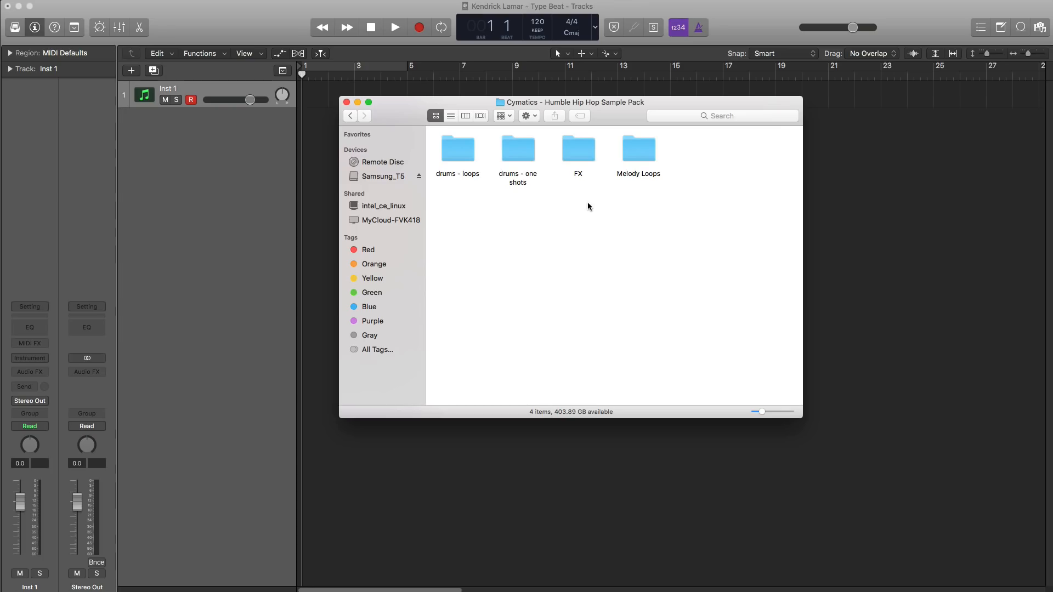
{"action": "double_click", "coordinate": [633, 152]}
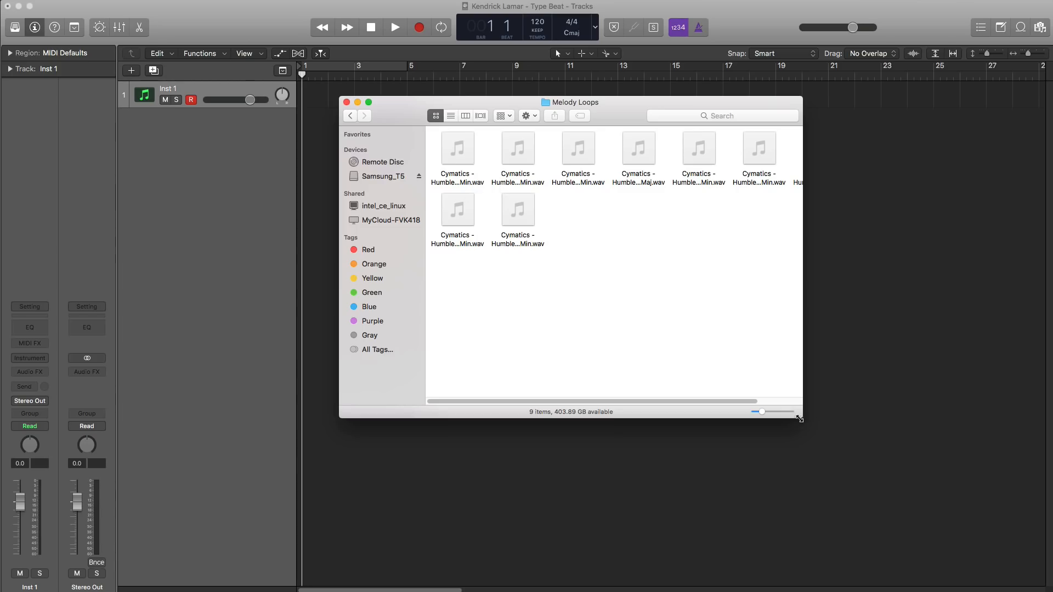
{"action": "left_click_drag", "start_coordinate": [802, 418], "coordinate": [965, 494]}
- Audition the first six melody loops in order, from Humble Currency through Humble King
{"action": "left_click", "coordinate": [453, 182]}
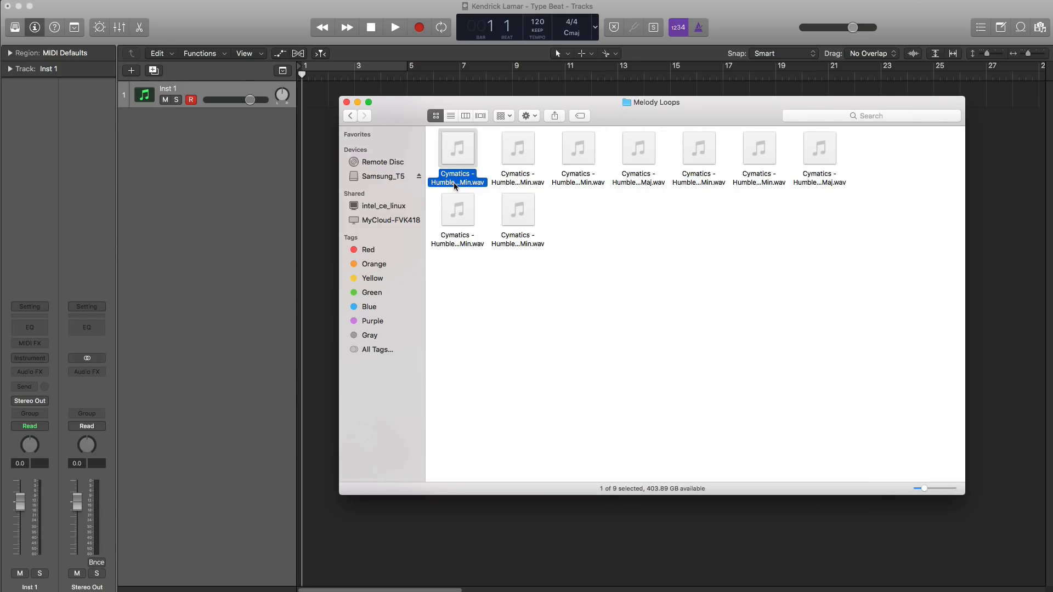
{"action": "key", "text": "space"}
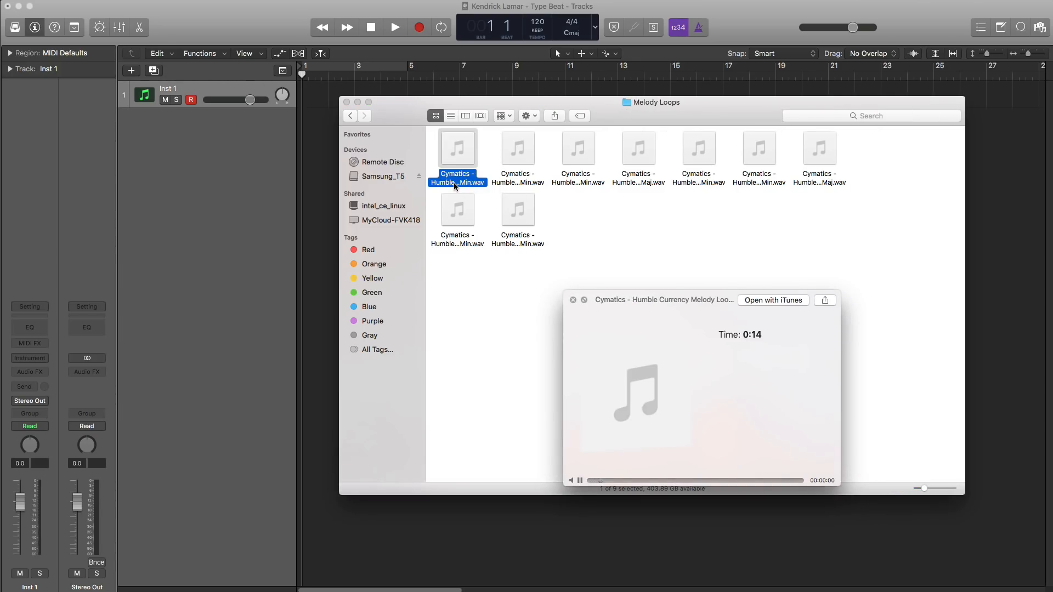
{"action": "key", "text": "Right"}
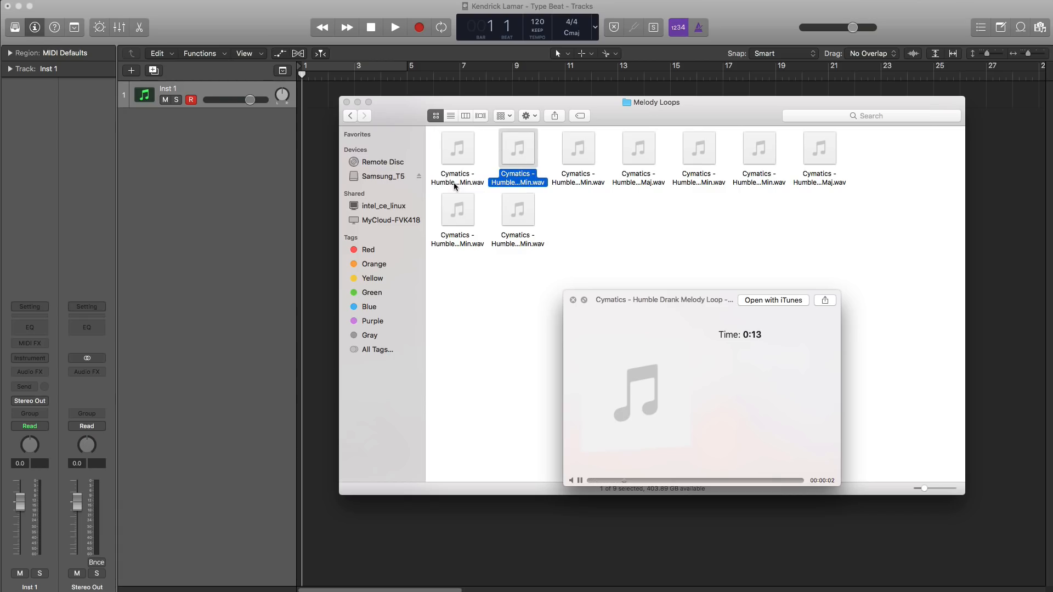
{"action": "key", "text": "Right"}
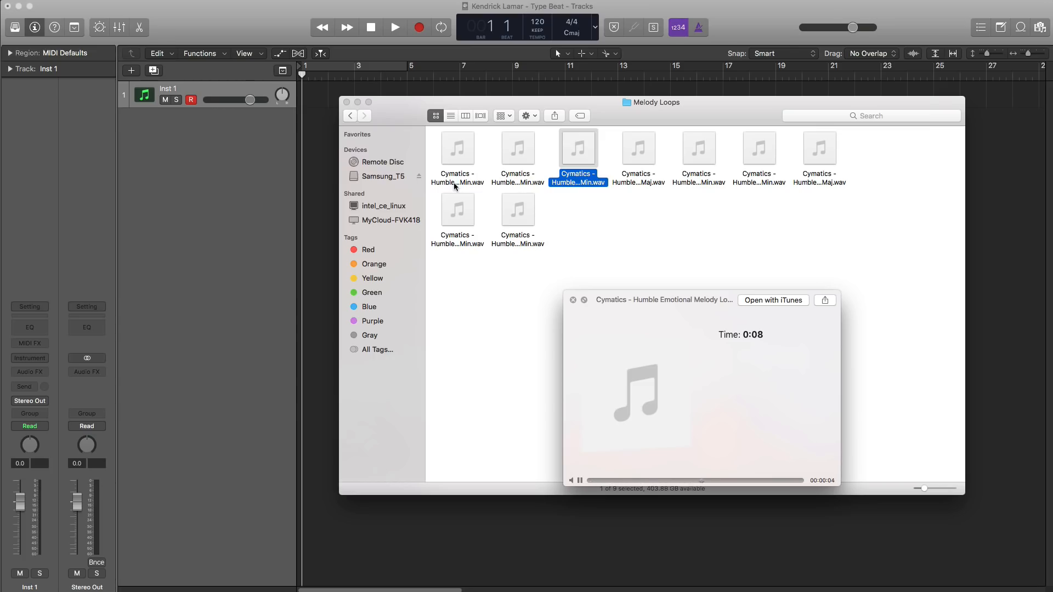
{"action": "key", "text": "Right"}
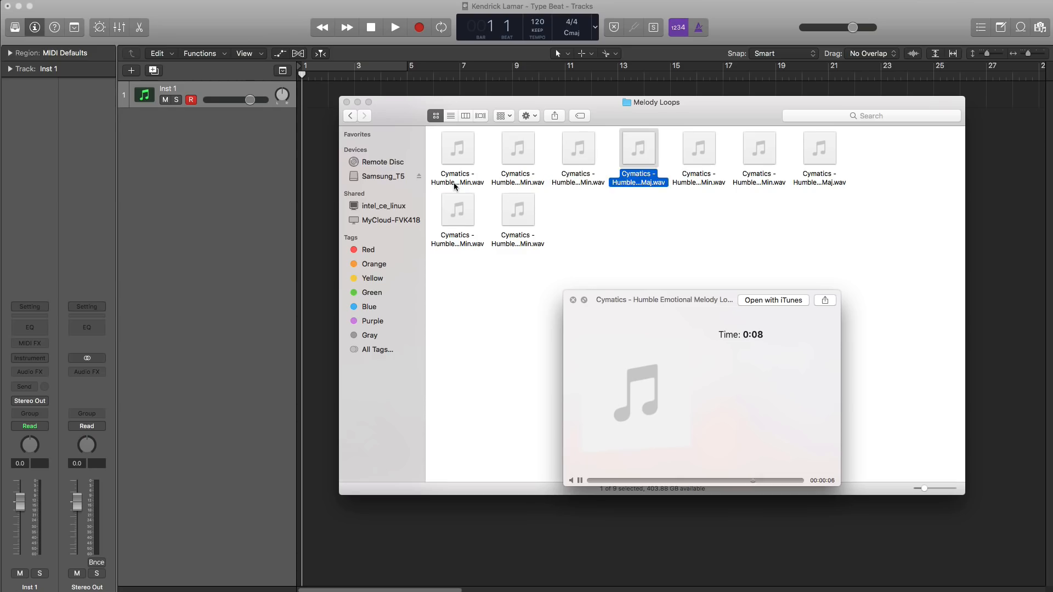
{"action": "key", "text": "Right"}
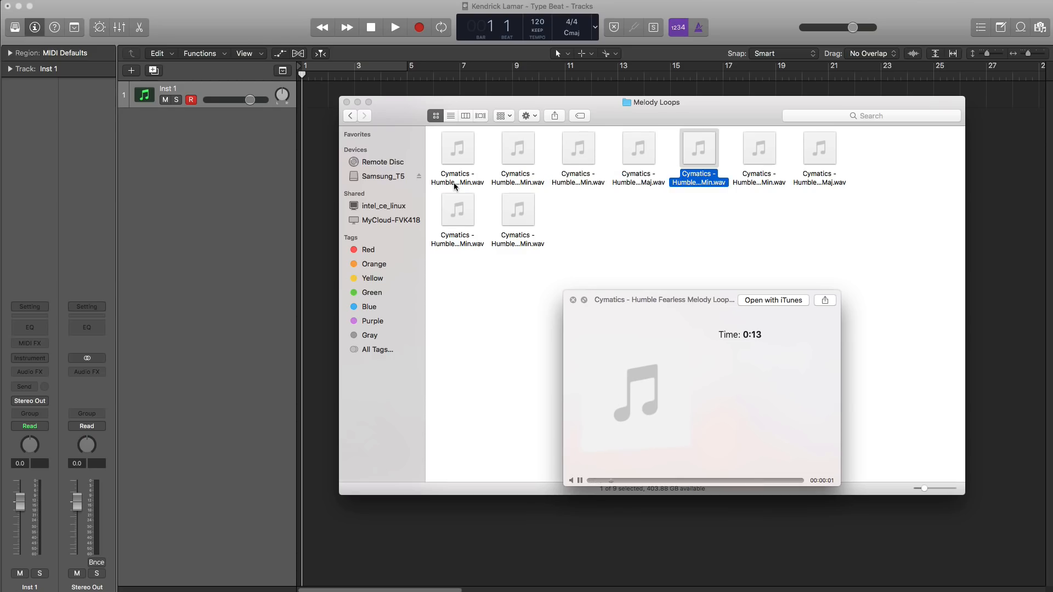
{"action": "key", "text": "Right"}
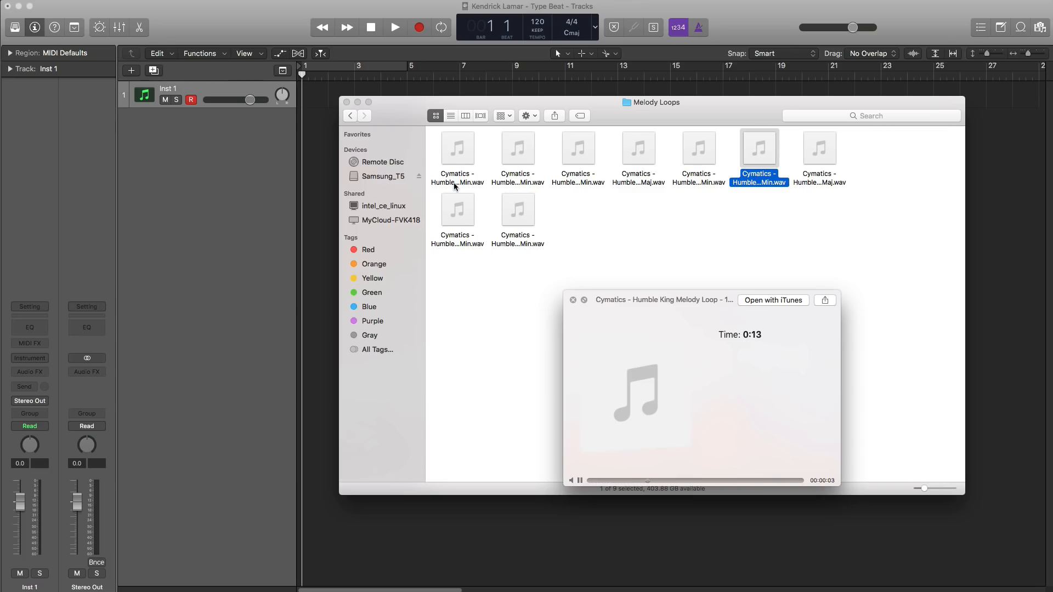
{"action": "key", "text": "space"}
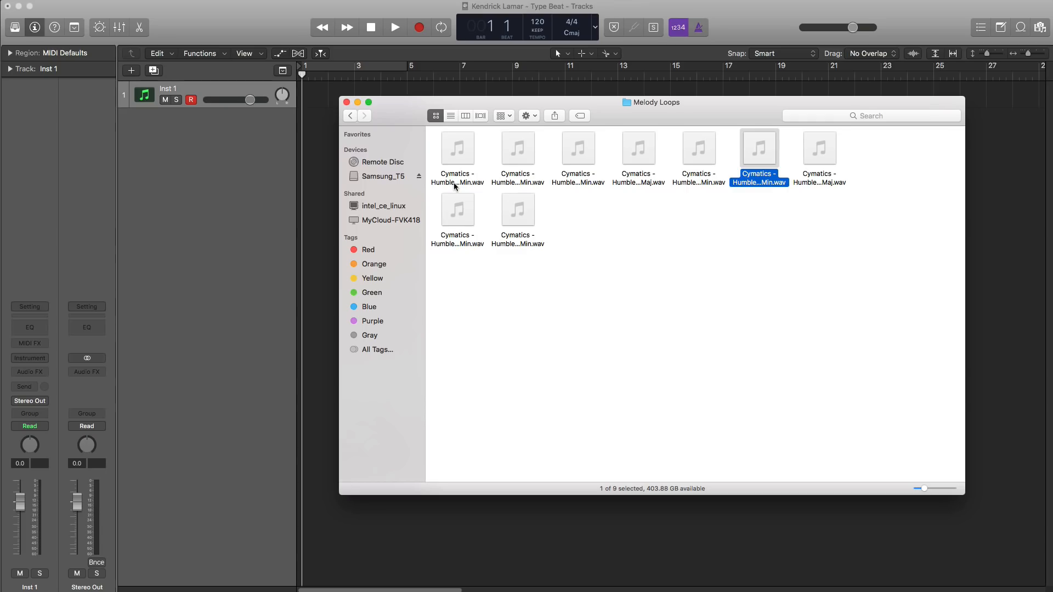
- Audition the remaining melody loops: Humble Love, Humble Yams and Humble Sit Down
{"action": "key", "text": "Right"}
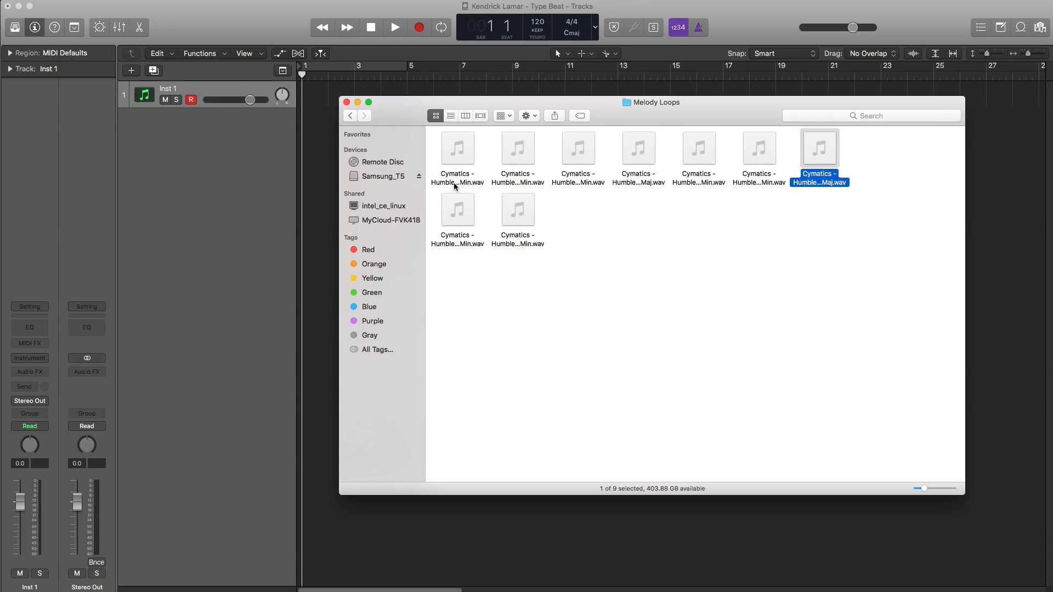
{"action": "key", "text": "space"}
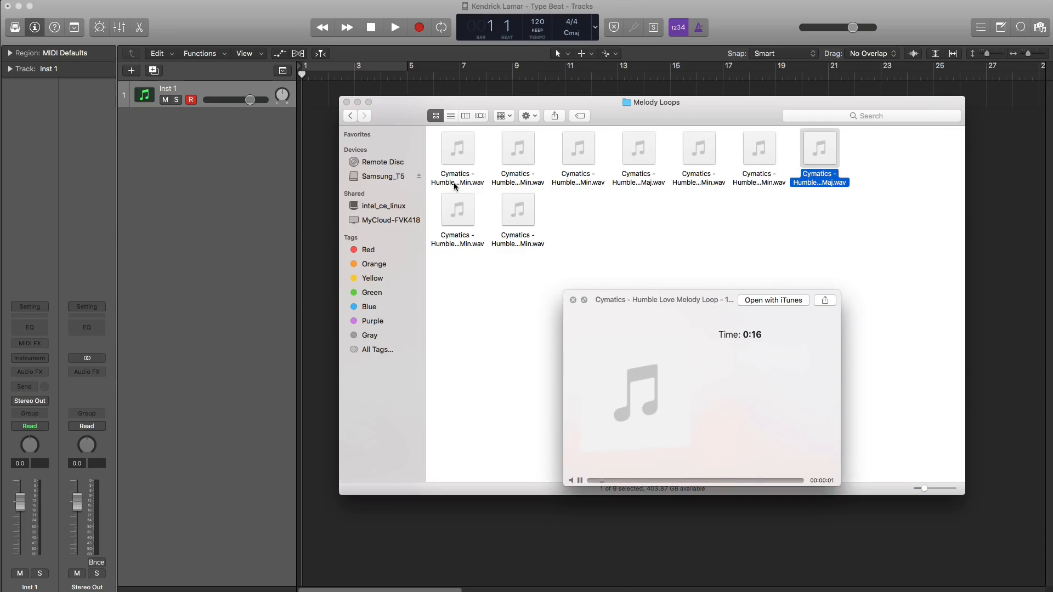
{"action": "key", "text": "Left"}
{"action": "key", "text": "Left"}
{"action": "key", "text": "Left"}
{"action": "key", "text": "Left"}
{"action": "key", "text": "Left"}
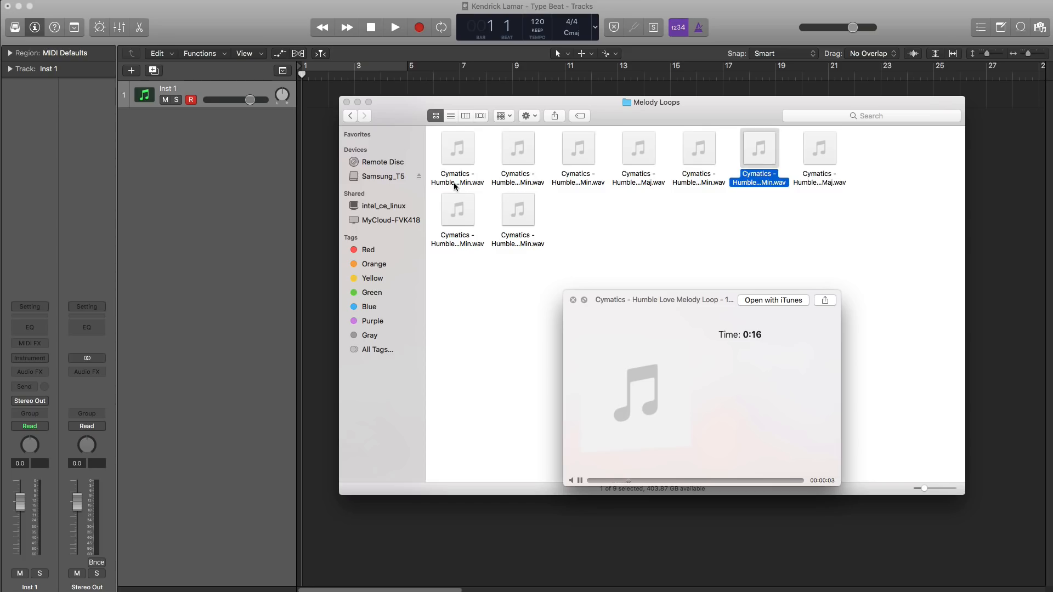
{"action": "key", "text": "Down"}
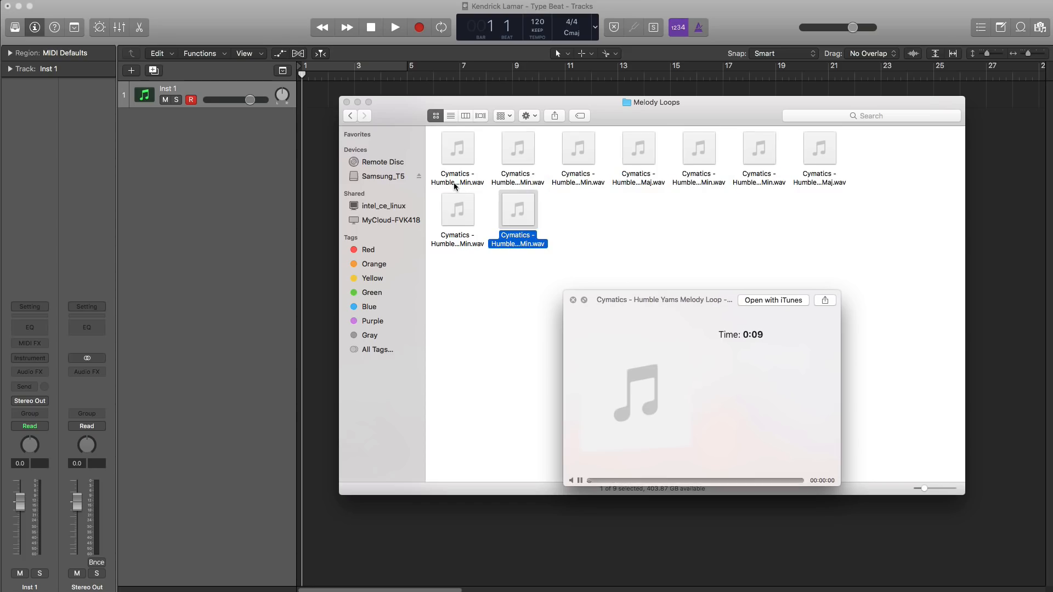
{"action": "key", "text": "Left"}
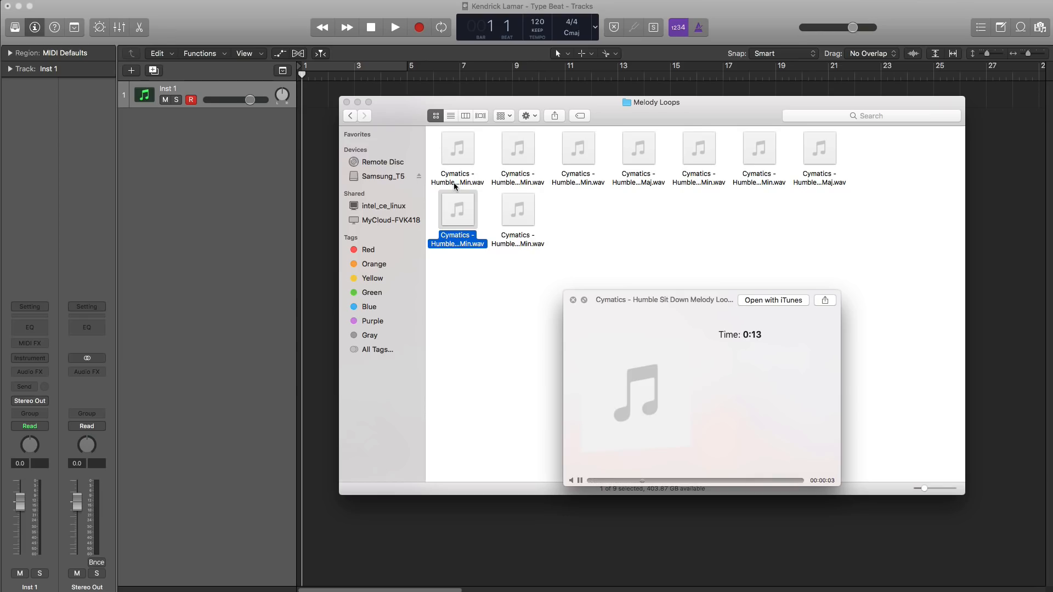
{"action": "key", "text": "space"}
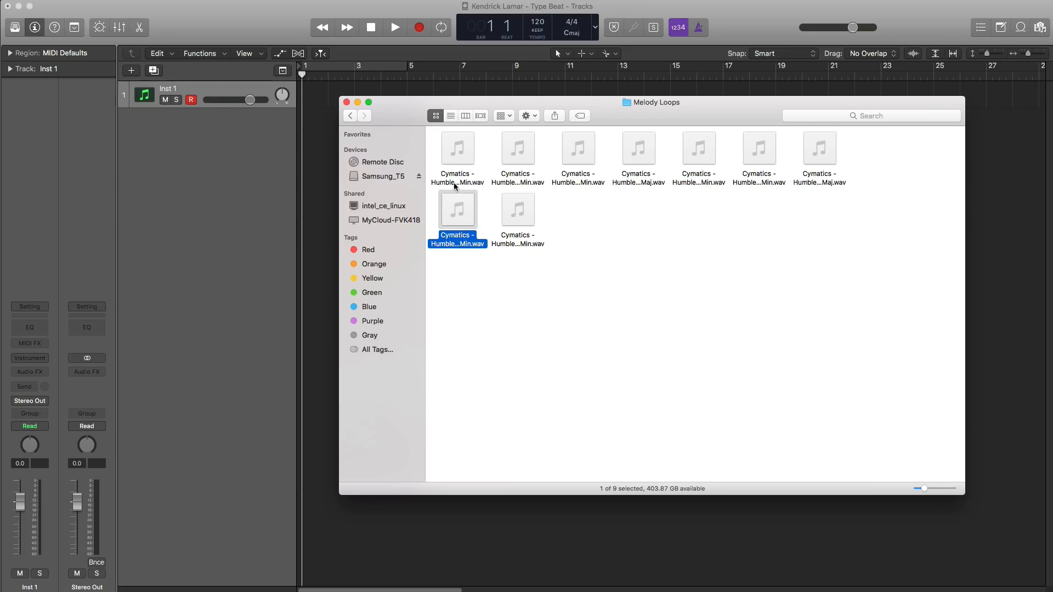
- Audition the Humble Emotional melody loop in G minor once more
{"action": "left_click", "coordinate": [568, 179]}
{"action": "key", "text": "space"}
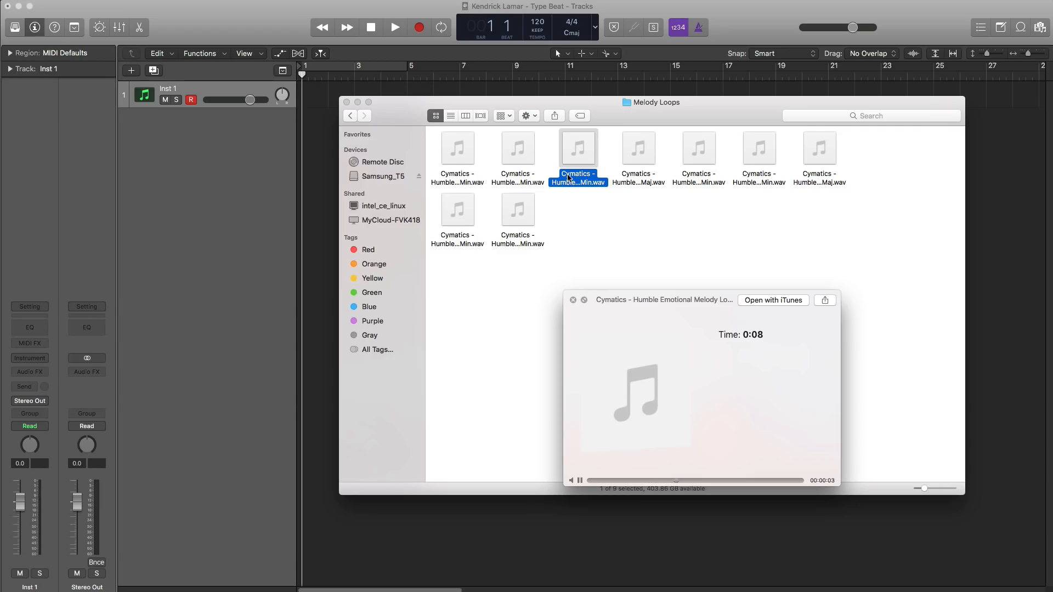
{"action": "key", "text": "space"}
- Place the Humble Emotional melody loop at bar 5 on a new audio track in Logic Pro, importing its tempo information
{"action": "left_click_drag", "start_coordinate": [596, 107], "coordinate": [866, 212]}
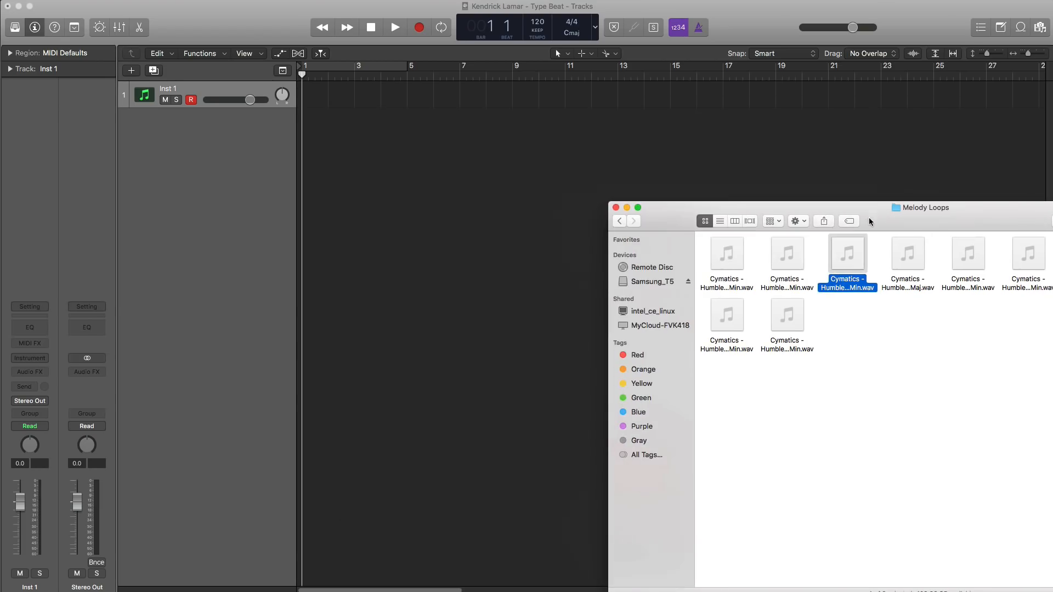
{"action": "left_click_drag", "start_coordinate": [847, 253], "coordinate": [414, 176]}
{"action": "left_click", "coordinate": [637, 194]}
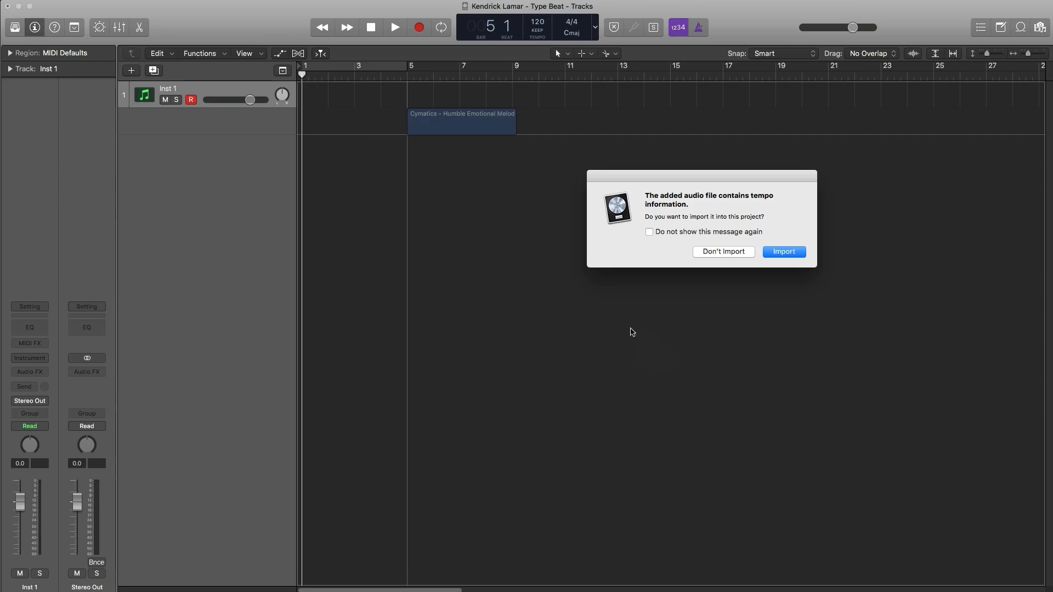
{"action": "left_click", "coordinate": [772, 252]}
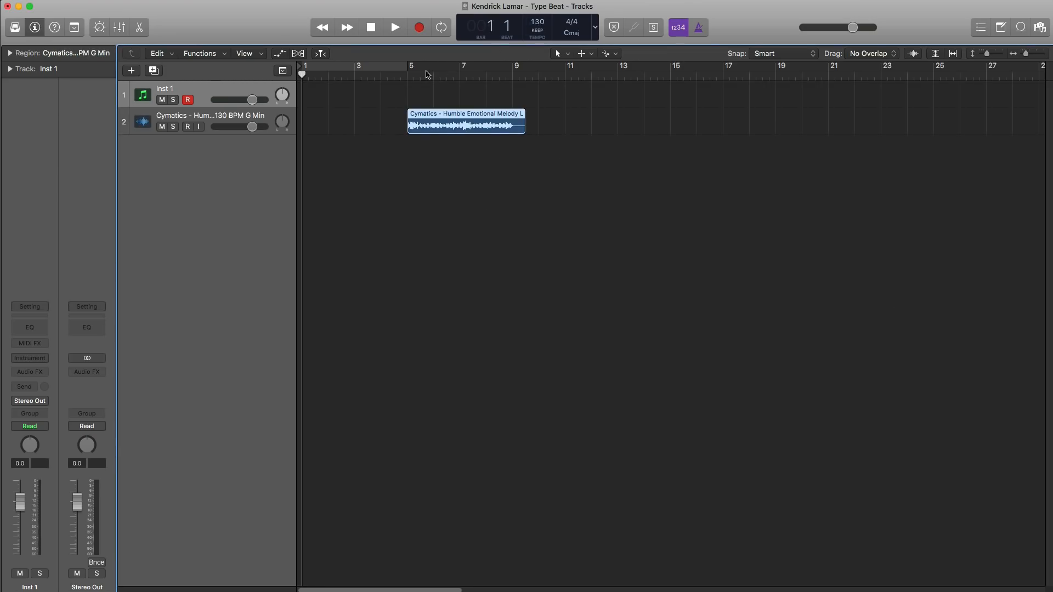
- Set the cycle range from bar 5 to bar 9 and remove the melody region's tail past bar 9
{"action": "left_click_drag", "start_coordinate": [410, 69], "coordinate": [506, 73]}
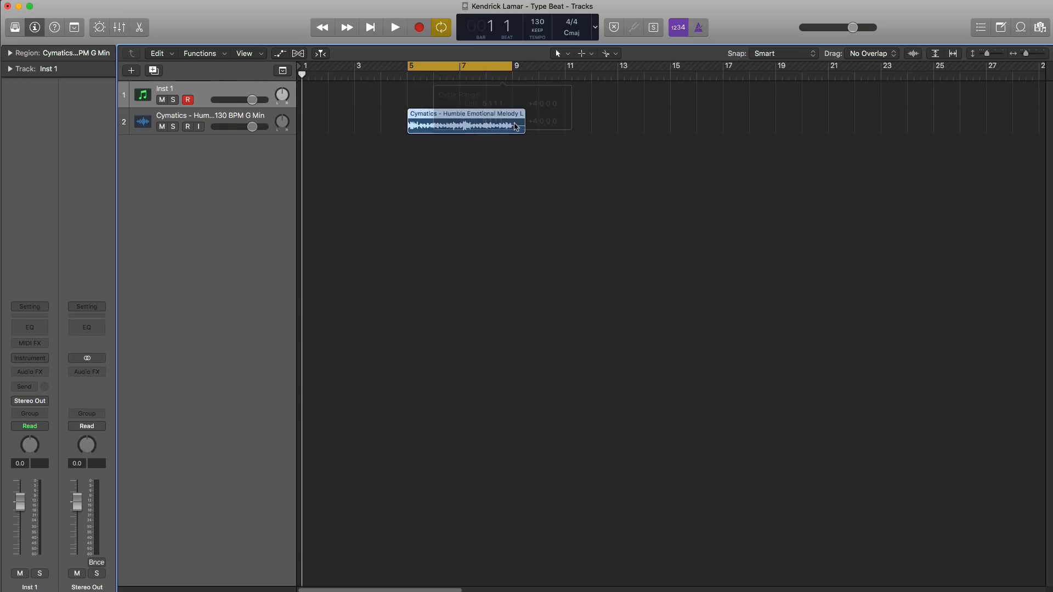
{"action": "right_click", "coordinate": [516, 116]}
{"action": "key", "text": "Delete"}
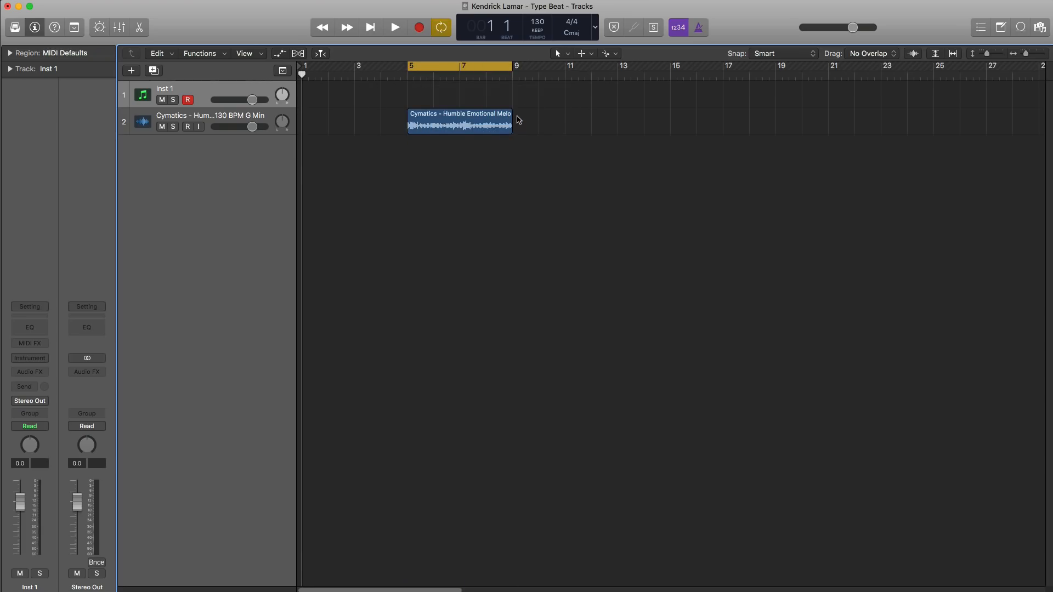
- Play the looped melody and delete the empty Inst 1 track, then stop playback
{"action": "key", "text": "space"}
{"action": "key", "text": "super+Right"}
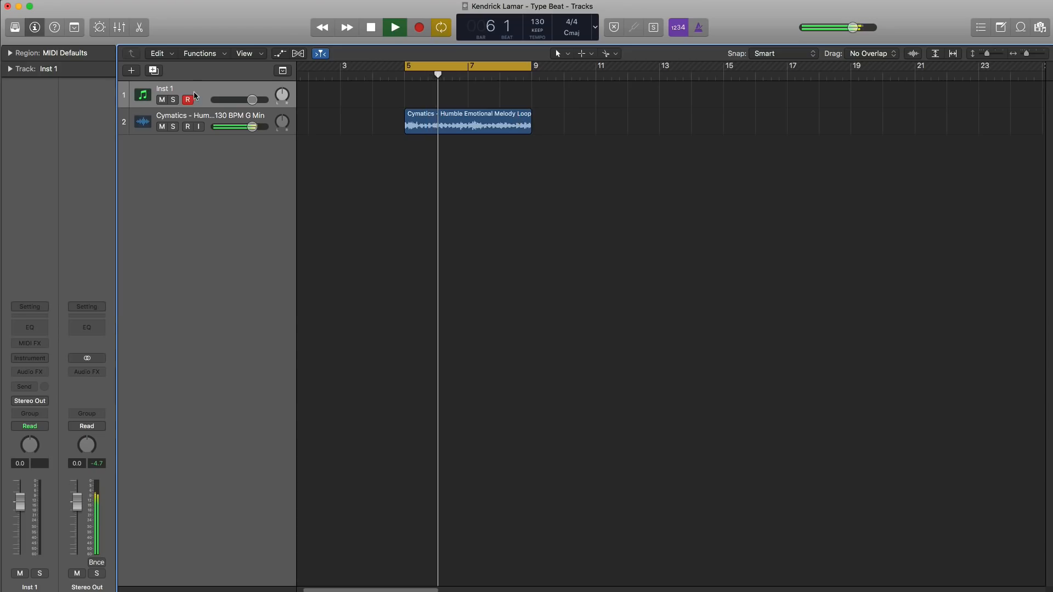
{"action": "key", "text": "super+Delete"}
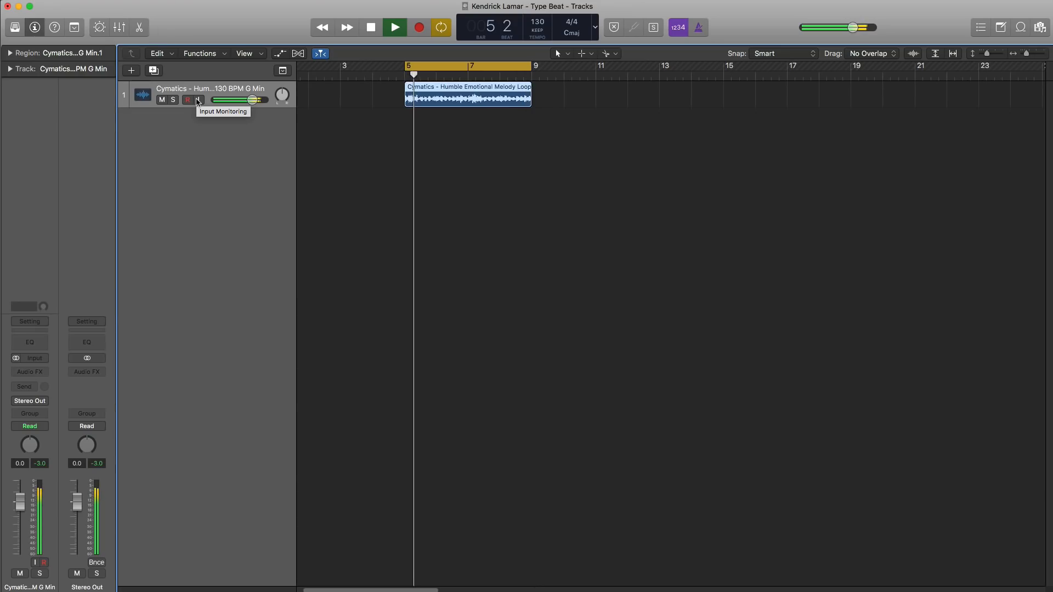
{"action": "key", "text": "space"}
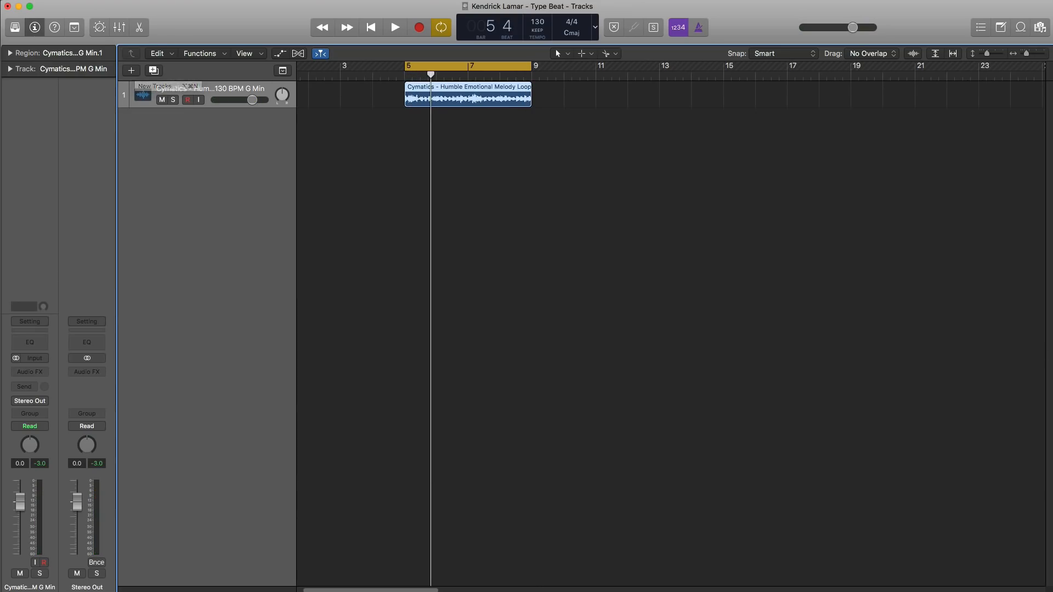
- Switch back to Finder and browse the sample pack's drum folders to open 808 within drums - one shots
{"action": "left_click", "coordinate": [1041, 334]}
{"action": "left_click_drag", "start_coordinate": [820, 235], "coordinate": [505, 133]}
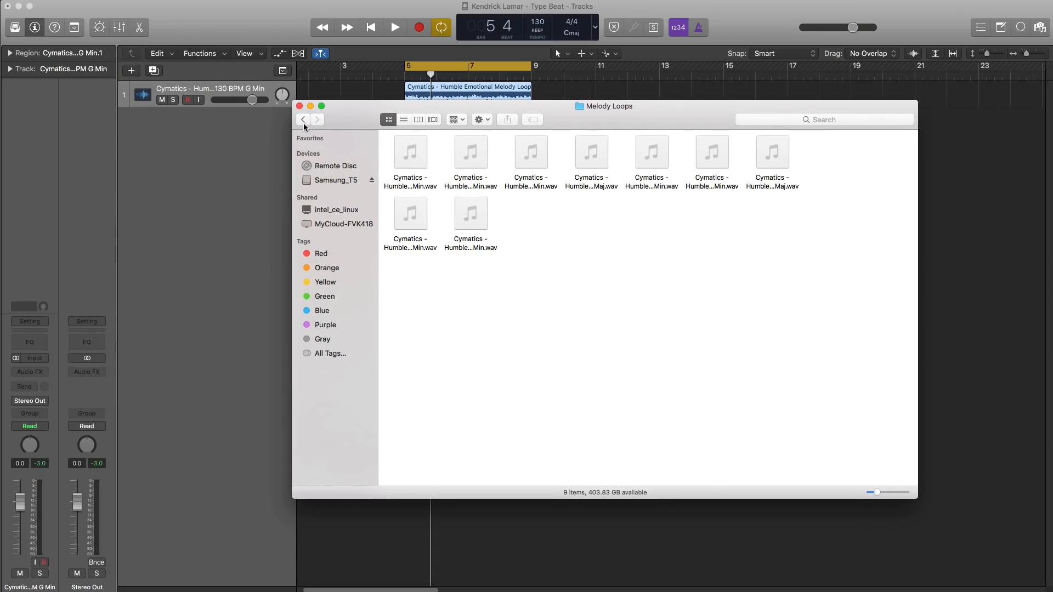
{"action": "left_click", "coordinate": [302, 121]}
{"action": "double_click", "coordinate": [422, 159]}
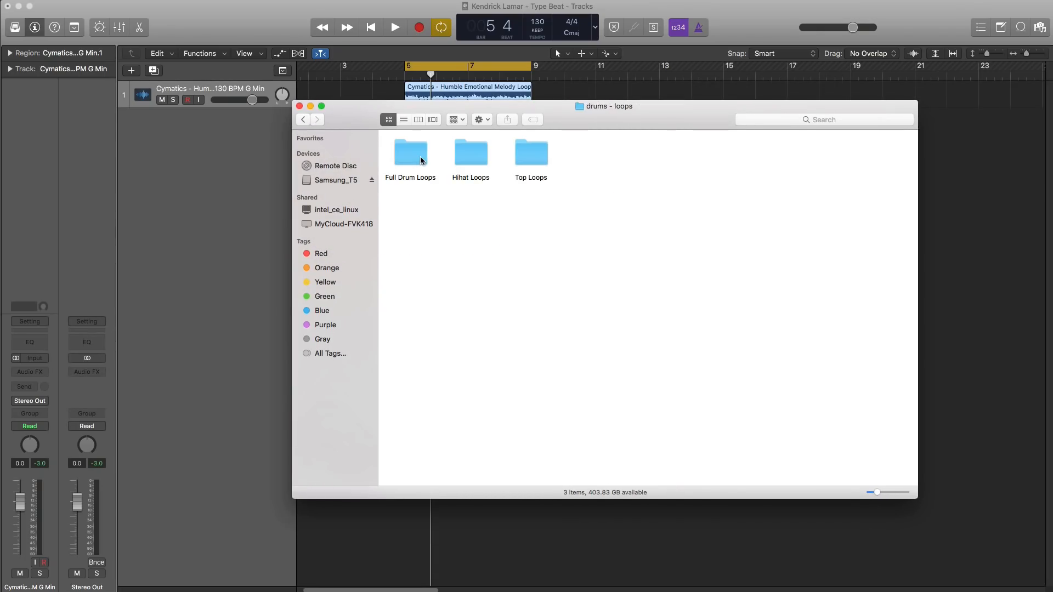
{"action": "double_click", "coordinate": [470, 163]}
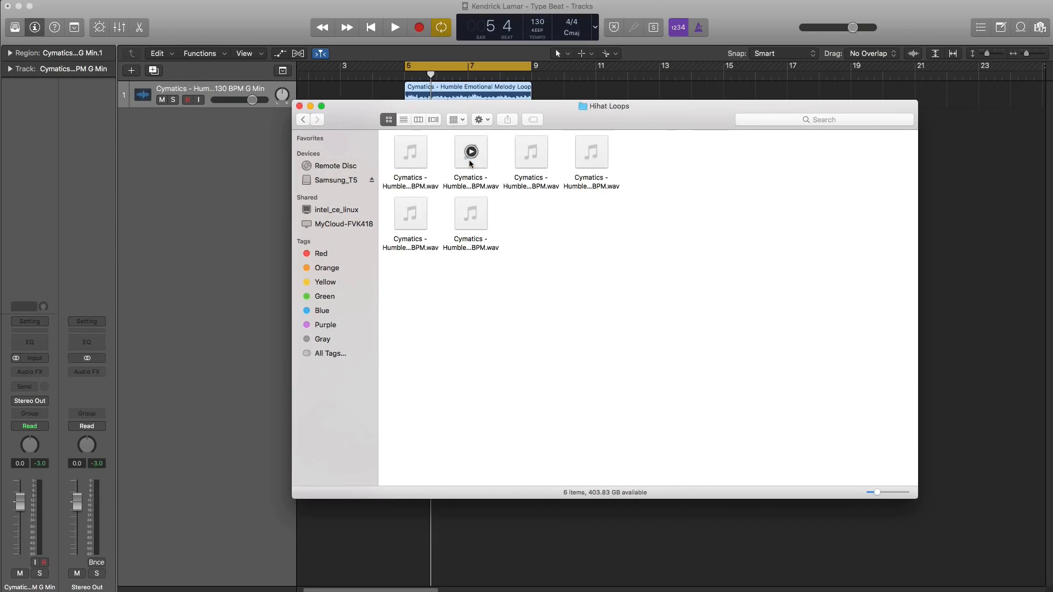
{"action": "key", "text": "super+["}
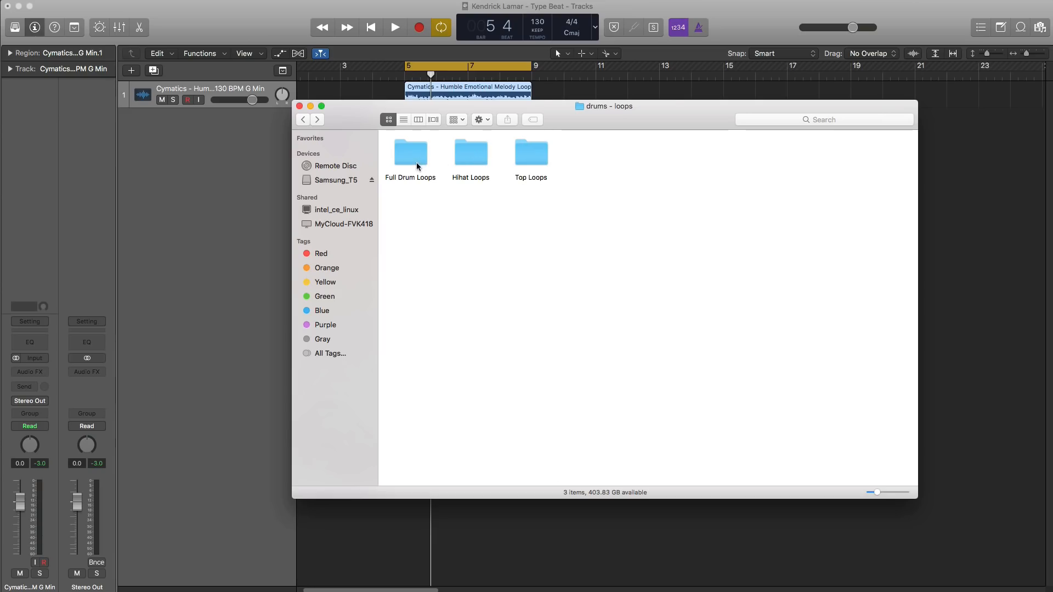
{"action": "key", "text": "super+["}
{"action": "double_click", "coordinate": [471, 157]}
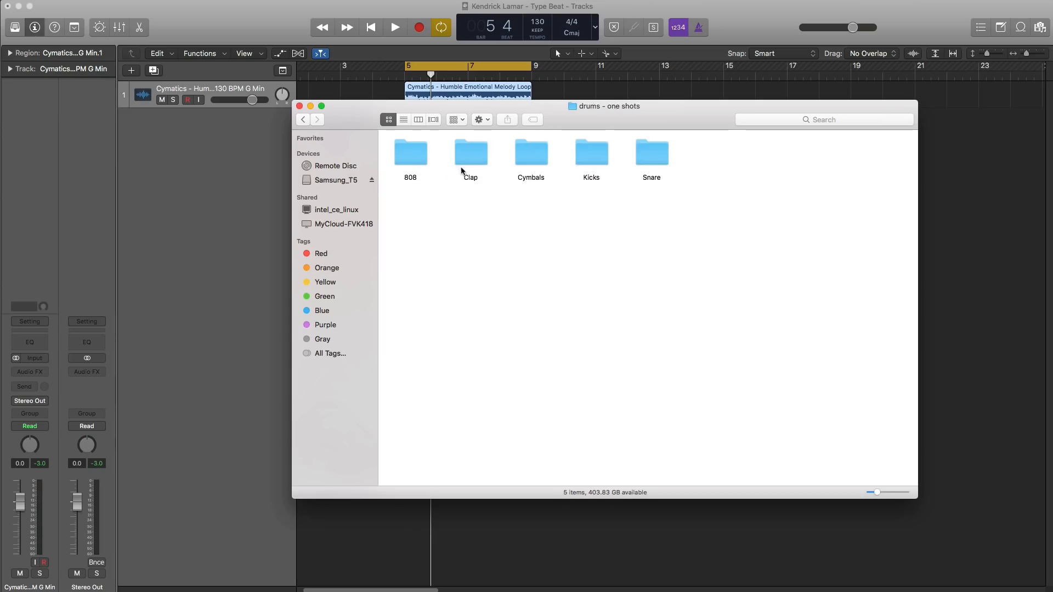
{"action": "double_click", "coordinate": [413, 153]}
- Audition the Humble 808 samples one by one, settle on Humble 808 5 - G, and move the Finder window aside
{"action": "left_click", "coordinate": [409, 186]}
{"action": "key", "text": "space"}
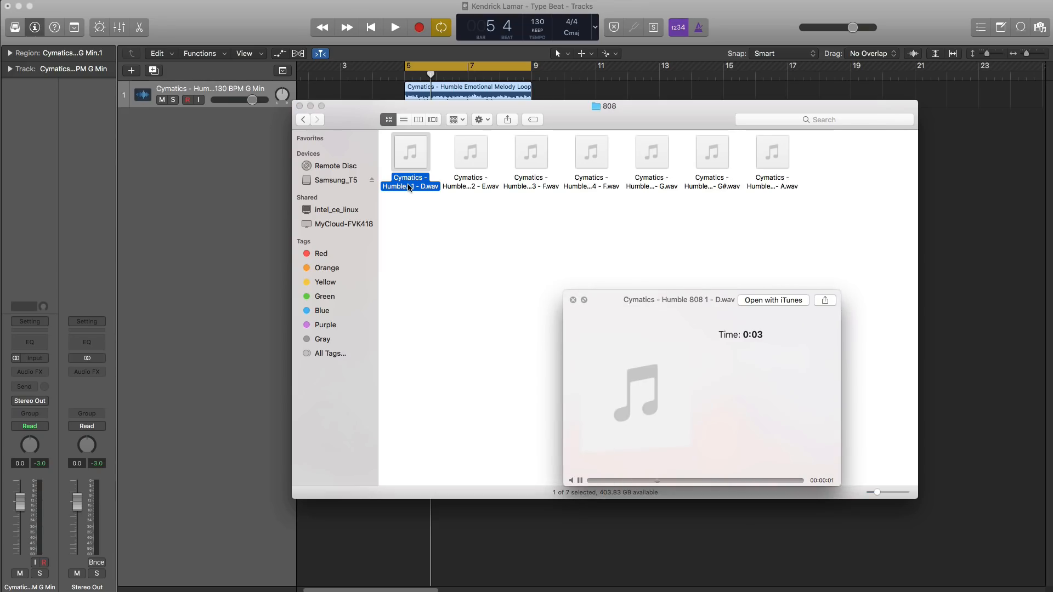
{"action": "key", "text": "Right"}
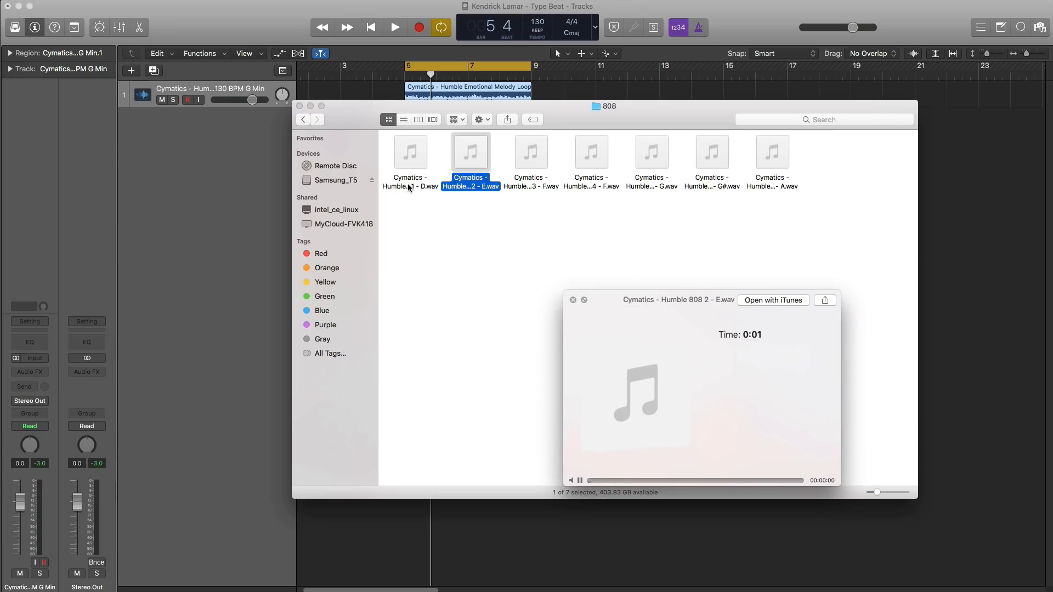
{"action": "key", "text": "Right"}
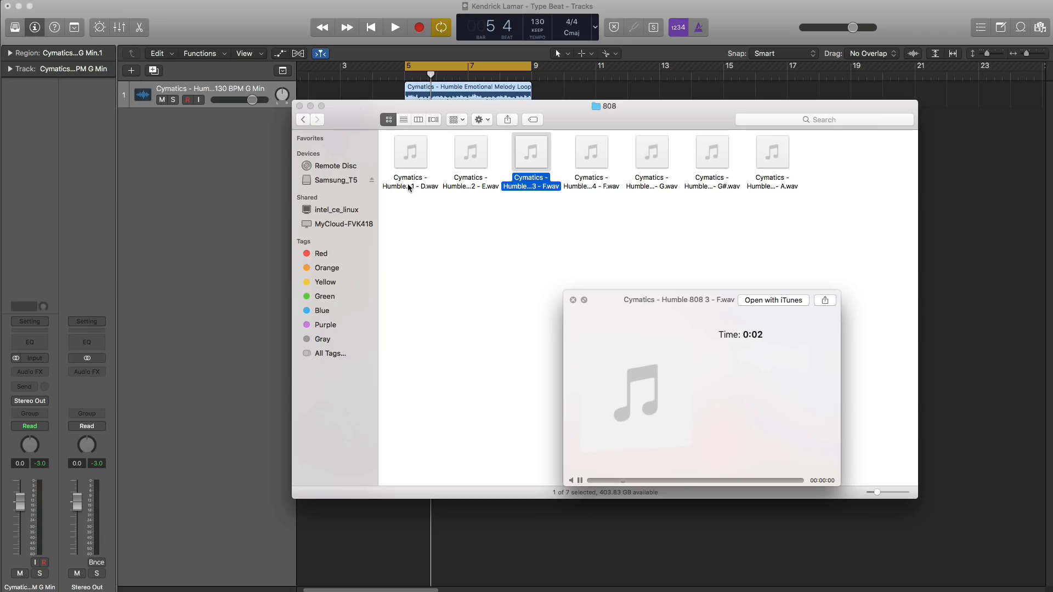
{"action": "key", "text": "Right"}
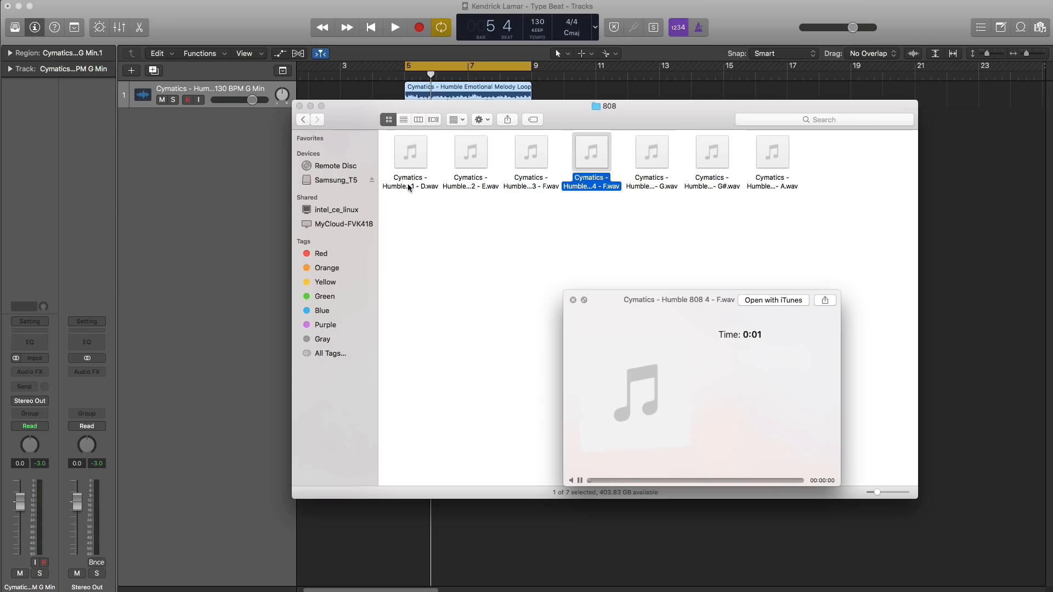
{"action": "key", "text": "Right"}
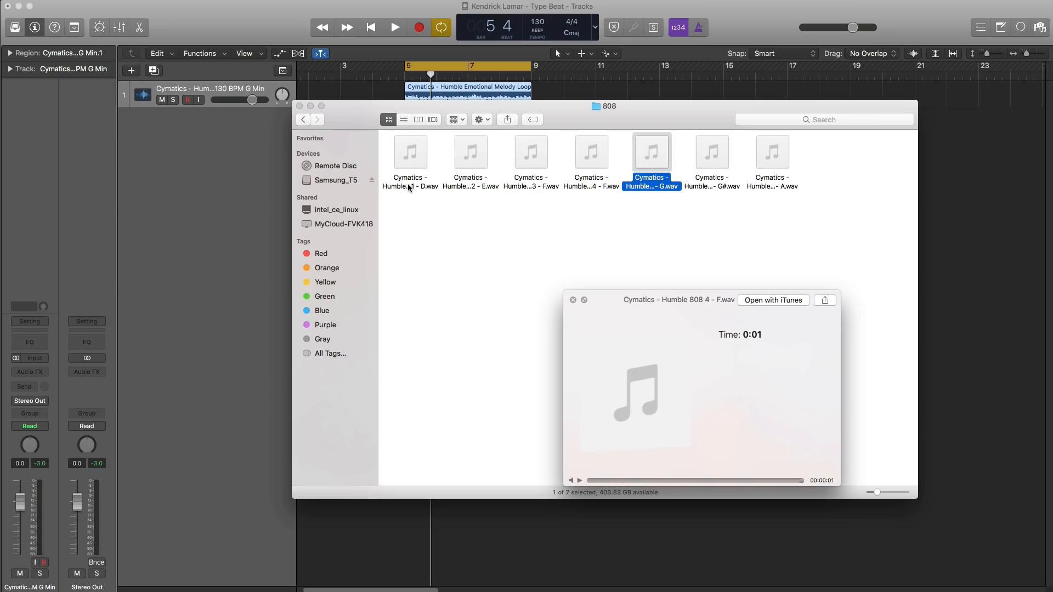
{"action": "key", "text": "Right"}
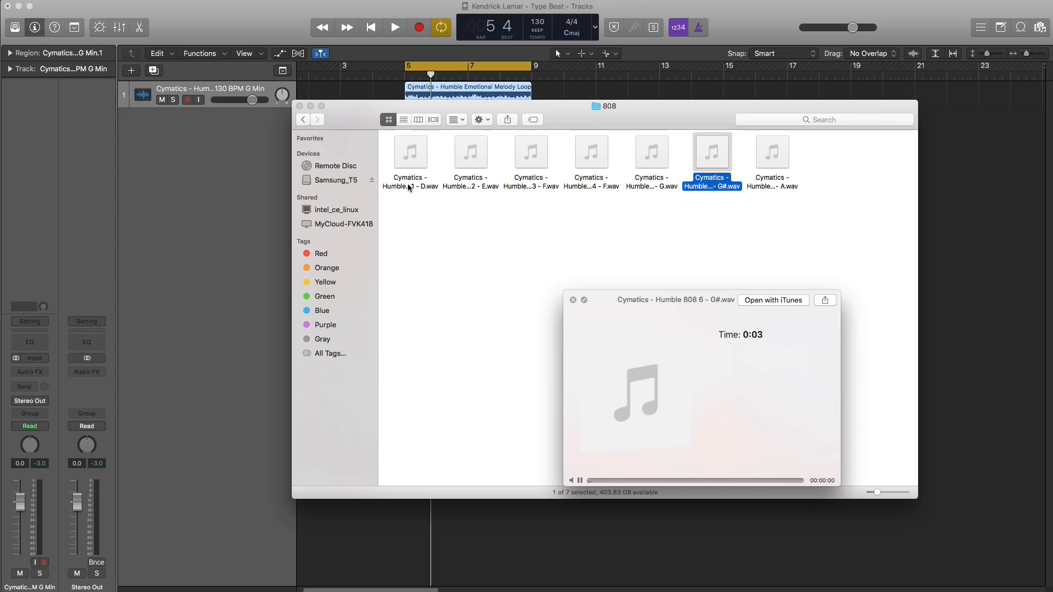
{"action": "key", "text": "Right"}
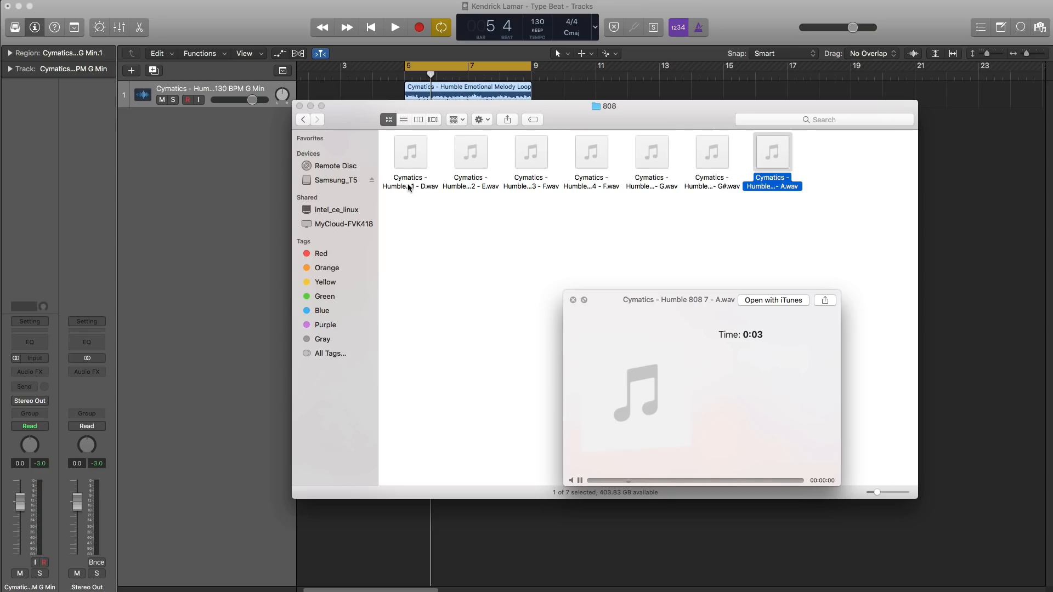
{"action": "key", "text": "space"}
{"action": "key", "text": "space"}
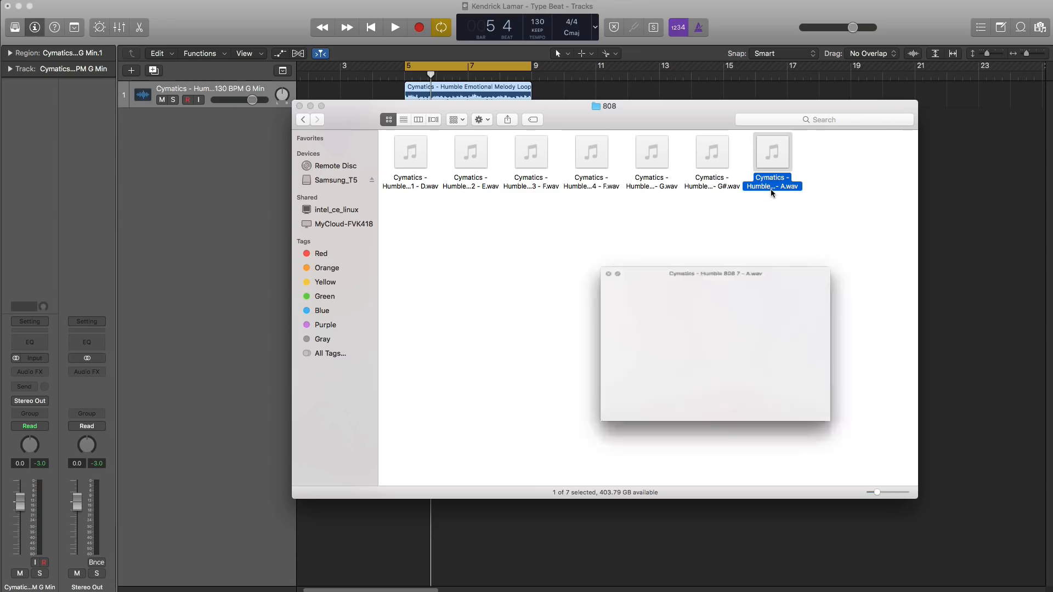
{"action": "key", "text": "Left"}
{"action": "key", "text": "Left"}
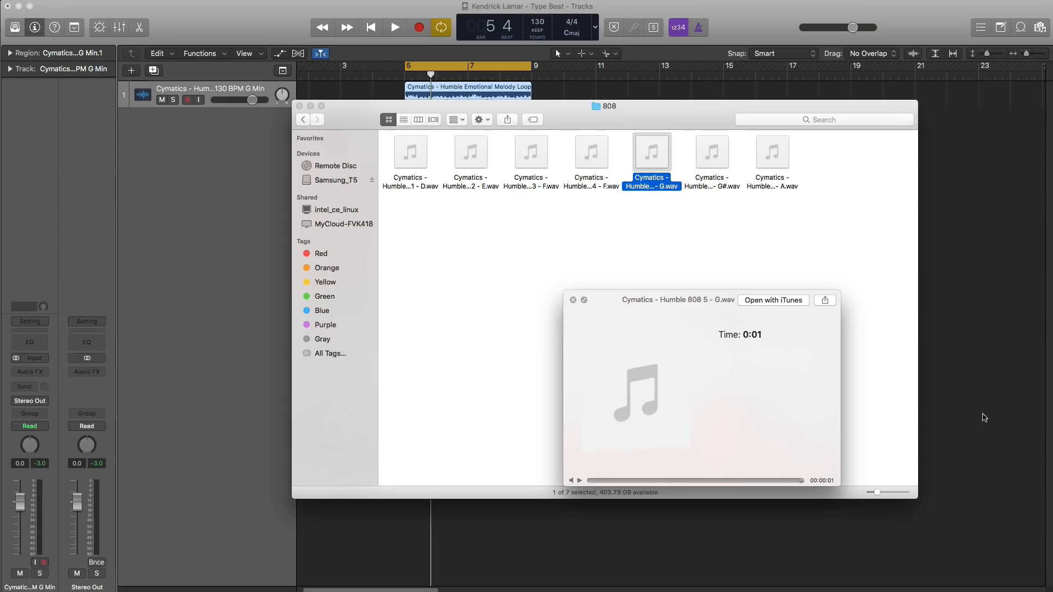
{"action": "left_click_drag", "start_coordinate": [620, 122], "coordinate": [1052, 518]}
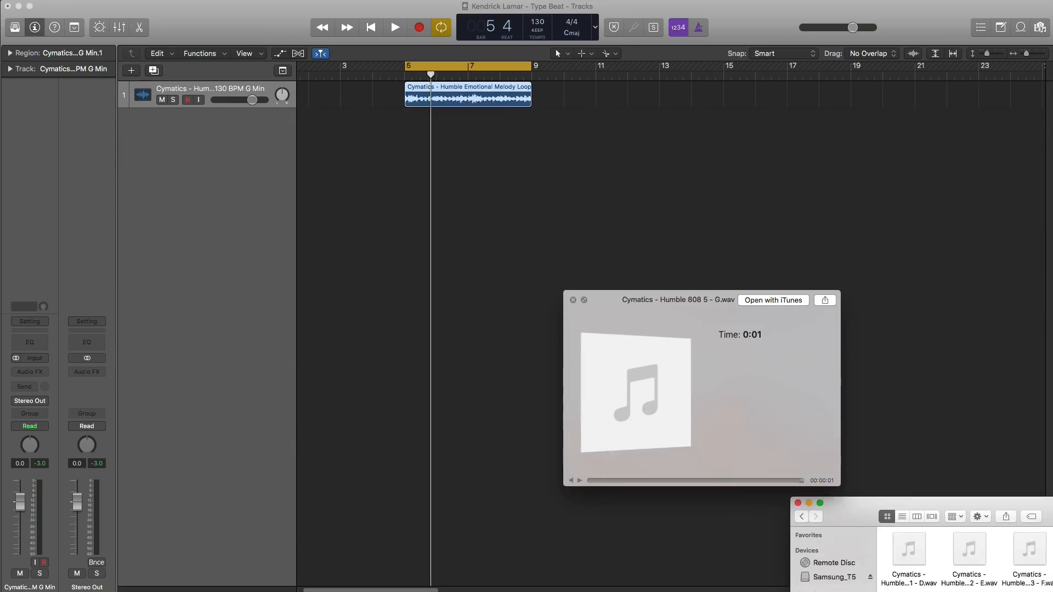
{"action": "key", "text": "space"}
- Add one software instrument track below the melody track in Logic Pro and load Alchemy as its instrument
{"action": "double_click", "coordinate": [205, 141]}
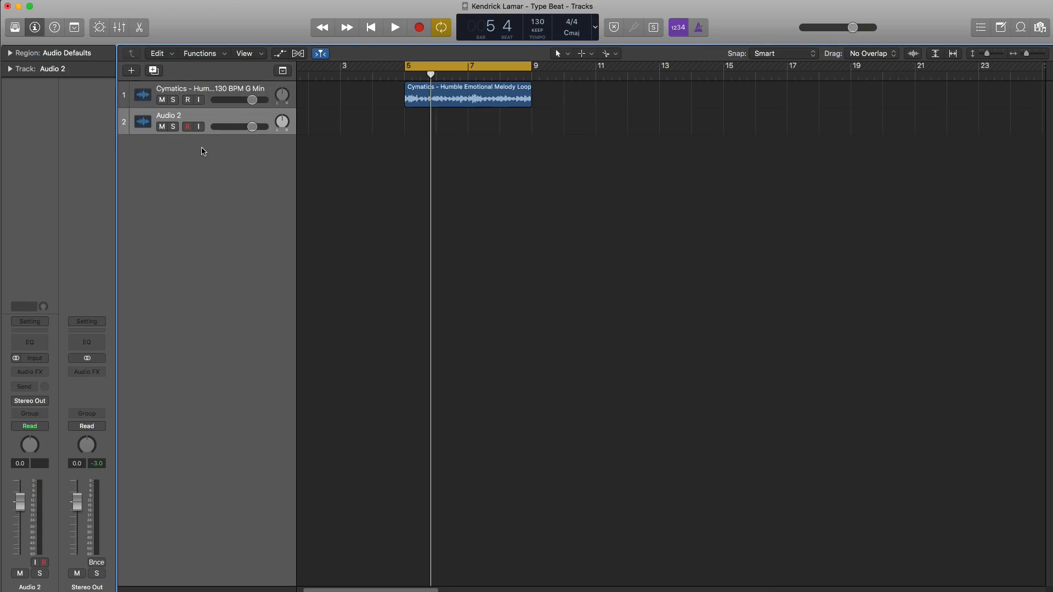
{"action": "key", "text": "super+z"}
{"action": "left_click", "coordinate": [131, 70]}
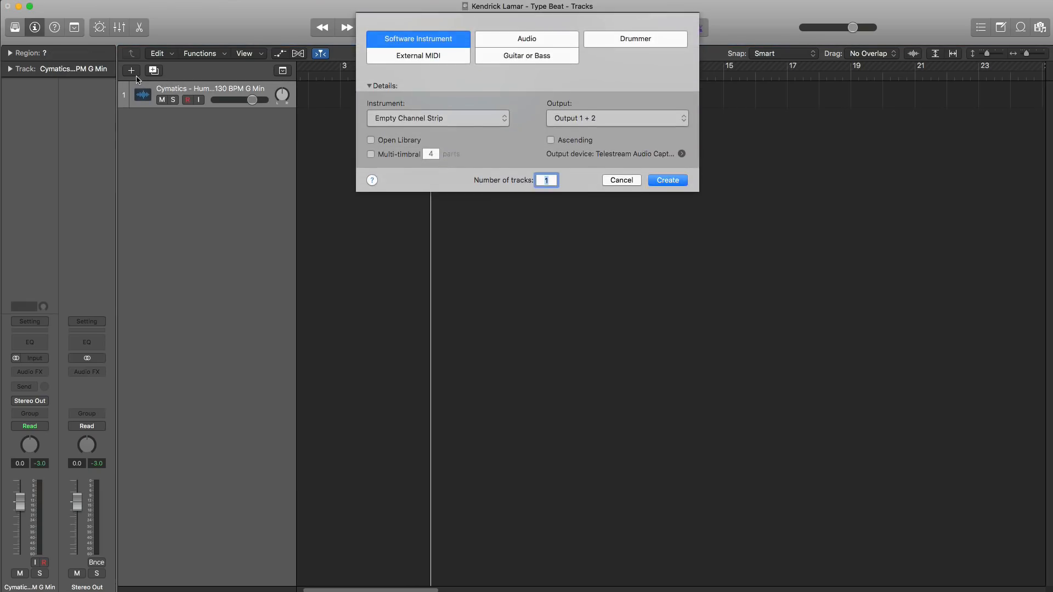
{"action": "key", "text": "Return"}
{"action": "left_click", "coordinate": [29, 358]}
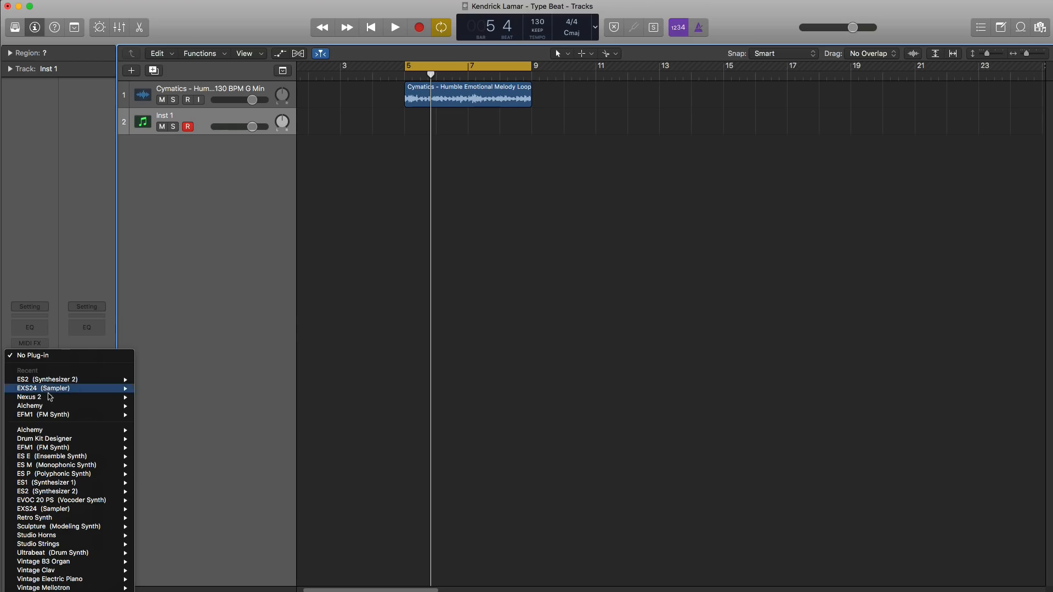
{"action": "mouse_move", "coordinate": [73, 434]}
{"action": "left_click", "coordinate": [157, 430]}
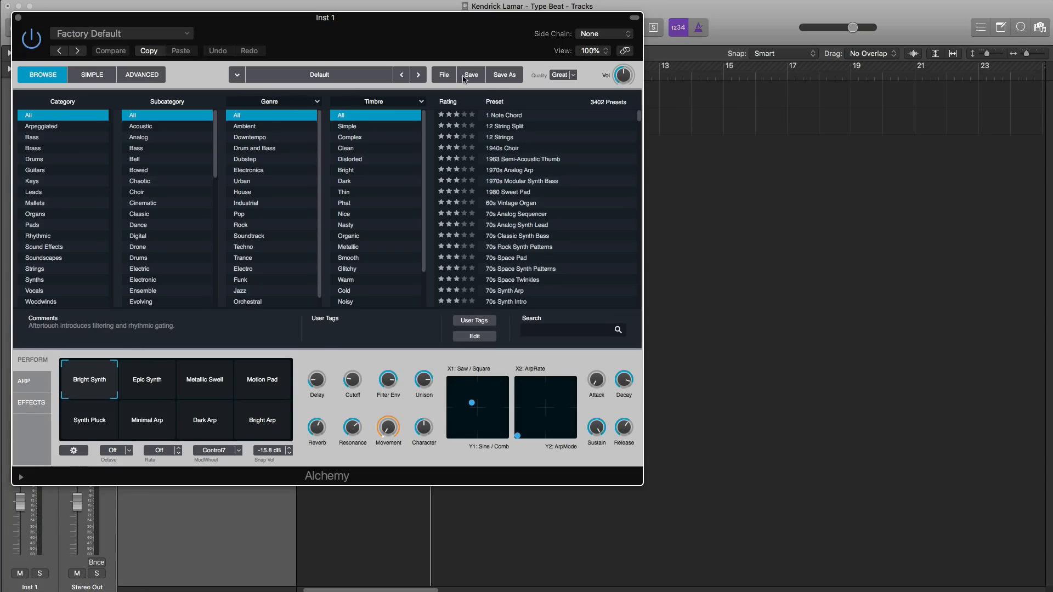
- Reset Alchemy to a blank preset and load Cymatics - Humble 808 5 - G into source A
{"action": "left_click", "coordinate": [446, 78]}
{"action": "left_click", "coordinate": [463, 104]}
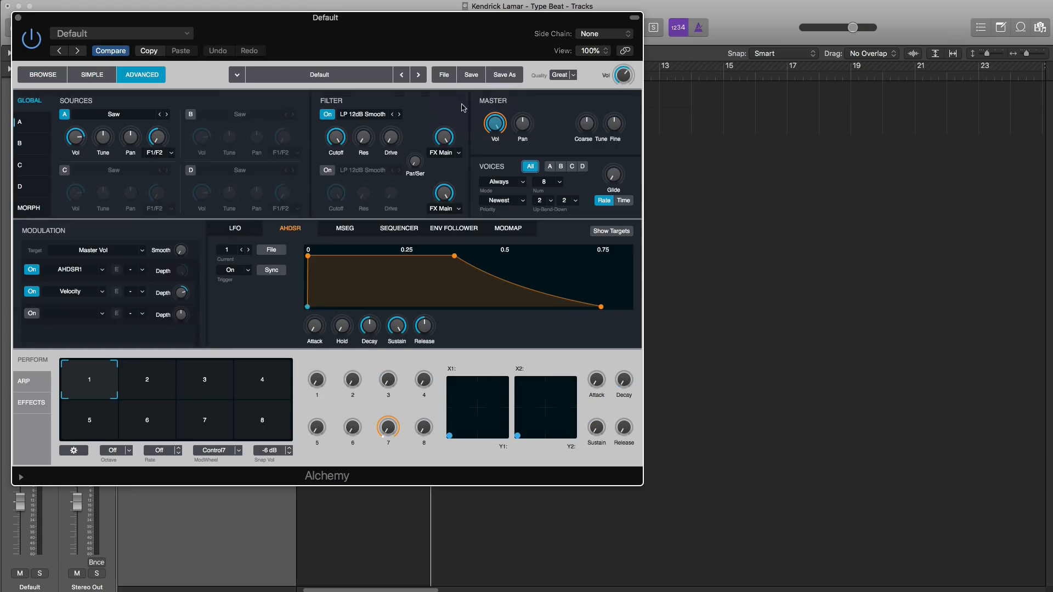
{"action": "left_click_drag", "start_coordinate": [1052, 510], "coordinate": [879, 396]}
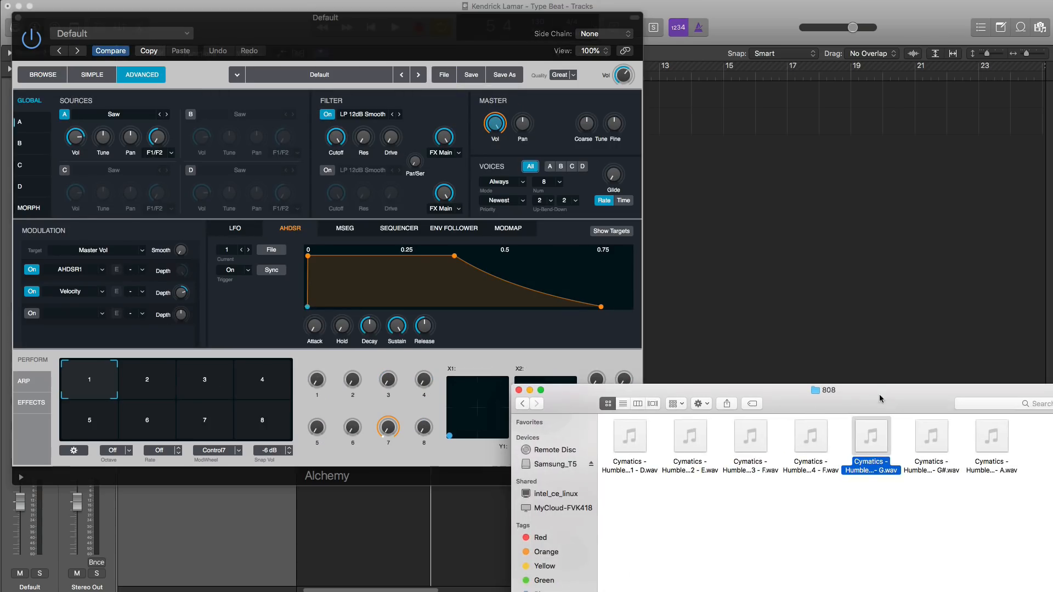
{"action": "left_click_drag", "start_coordinate": [876, 462], "coordinate": [153, 152]}
{"action": "left_click", "coordinate": [518, 390]}
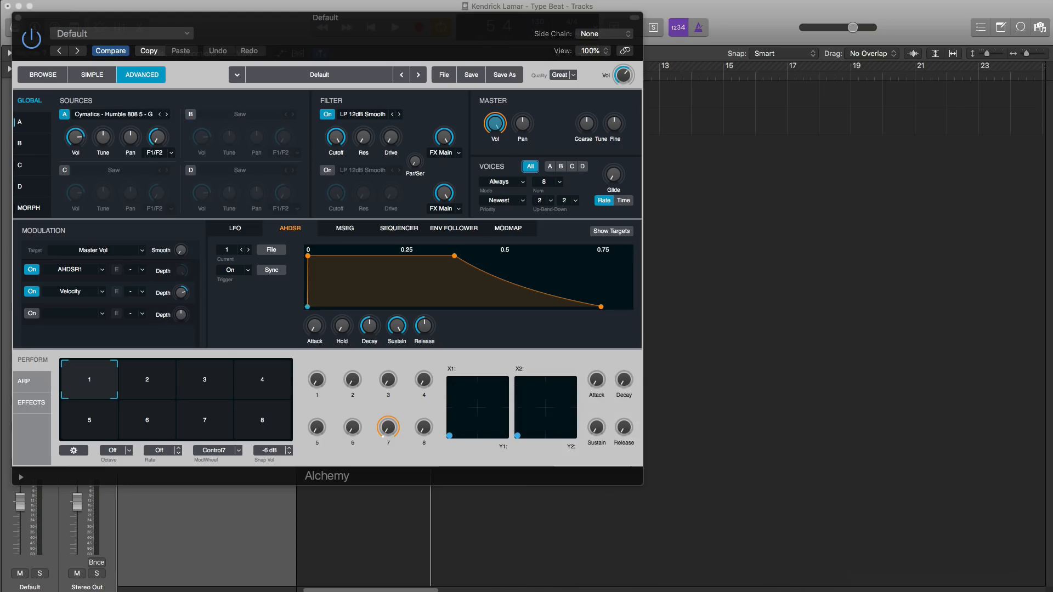
{"action": "left_click", "coordinate": [18, 18]}
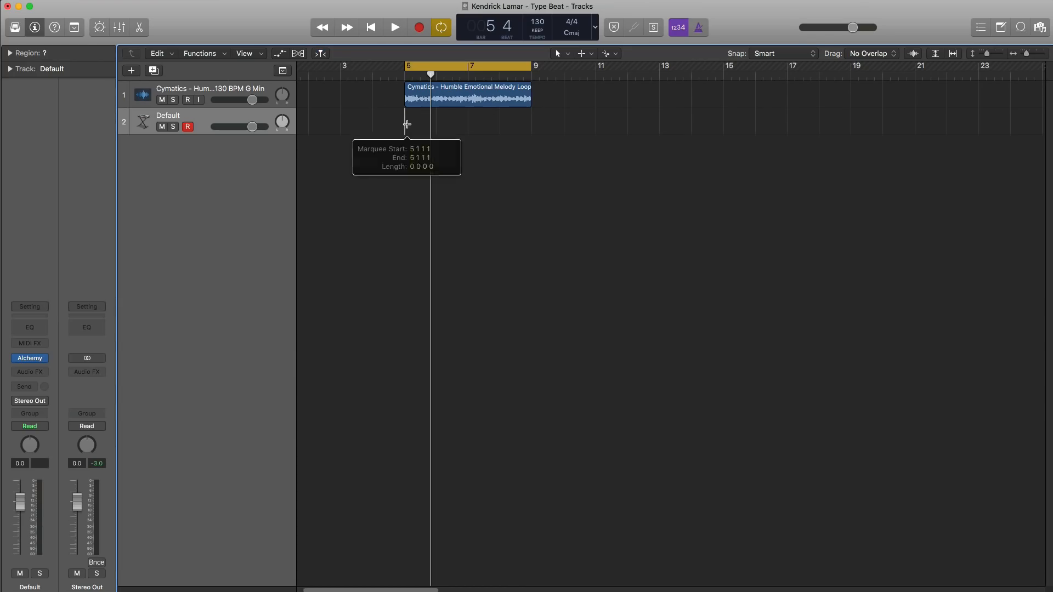
- Set the alternate tool to Pencil and create a MIDI region from bar 5 to bar 9 on the Alchemy track
{"action": "left_click", "coordinate": [582, 54]}
{"action": "left_click", "coordinate": [586, 83]}
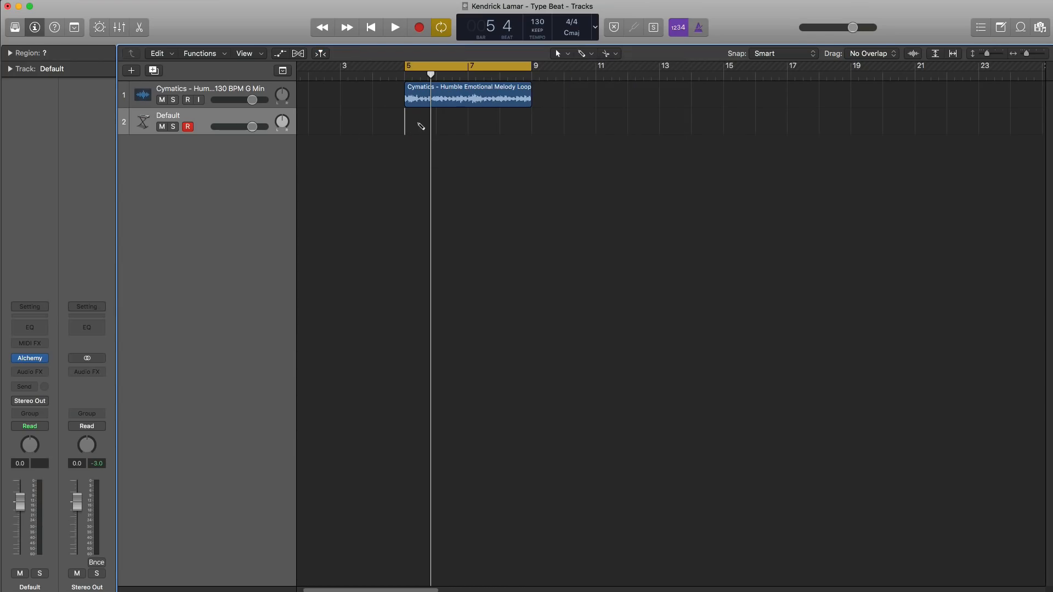
{"action": "left_click", "coordinate": [419, 122]}
{"action": "left_click_drag", "start_coordinate": [432, 137], "coordinate": [531, 136]}
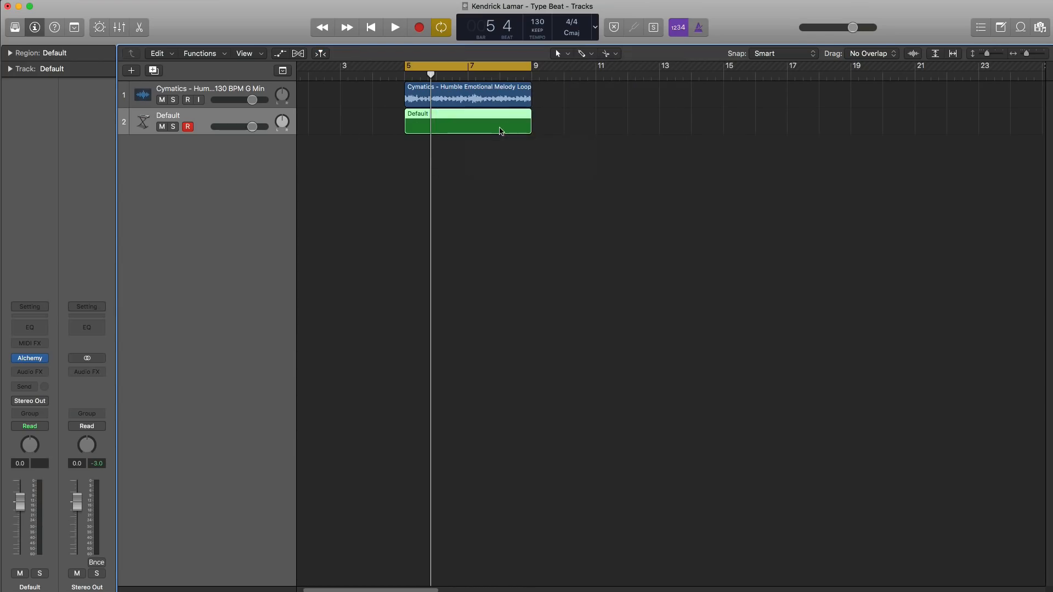
- Draw a G1 note at the start of bar 5 in the region's Piano Roll while the melody plays
{"action": "key", "text": "p"}
{"action": "key", "text": "space"}
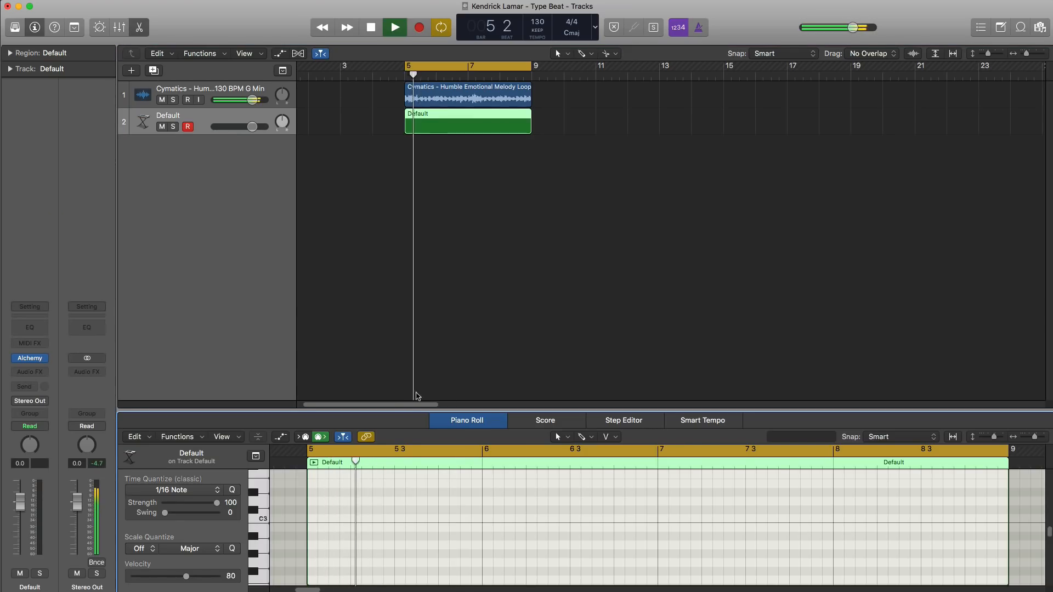
{"action": "scroll", "coordinate": [382, 528], "scroll_direction": "down", "scroll_amount": 5}
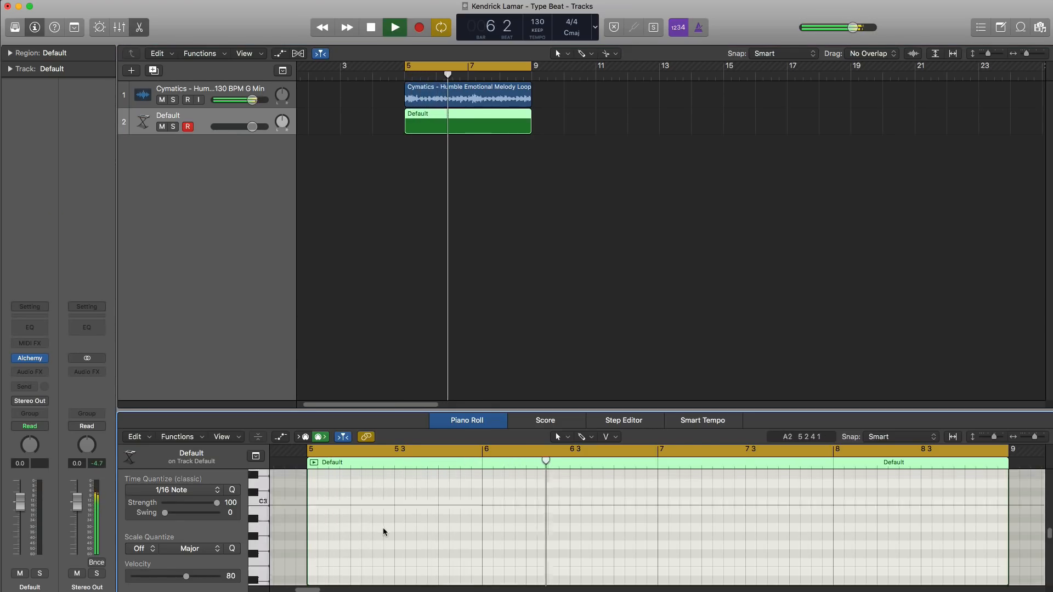
{"action": "scroll", "coordinate": [383, 528], "scroll_direction": "down", "scroll_amount": 3}
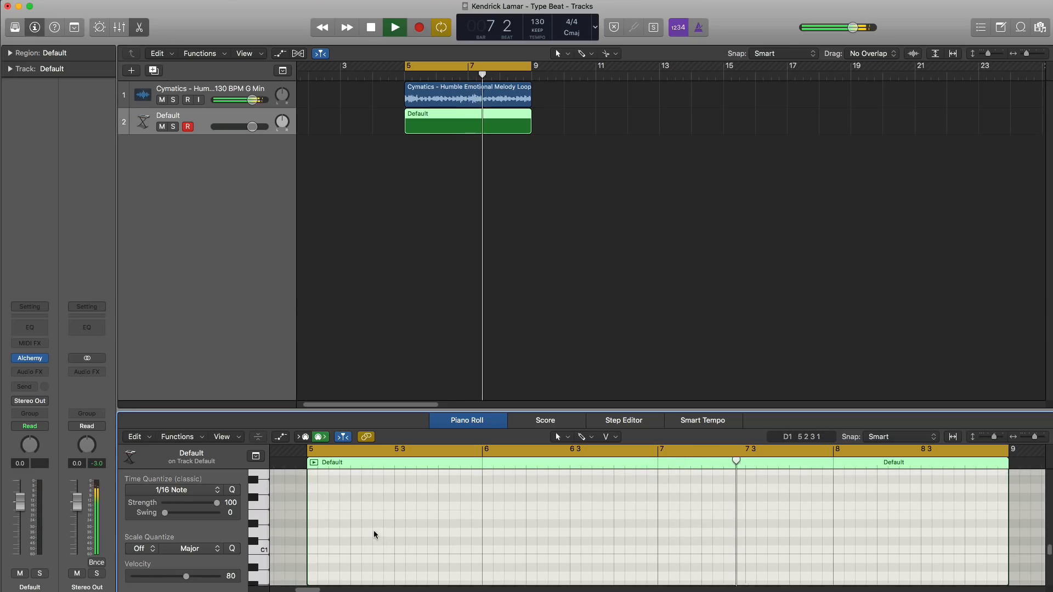
{"action": "left_click", "coordinate": [319, 489], "text": "super"}
{"action": "key", "text": "space"}
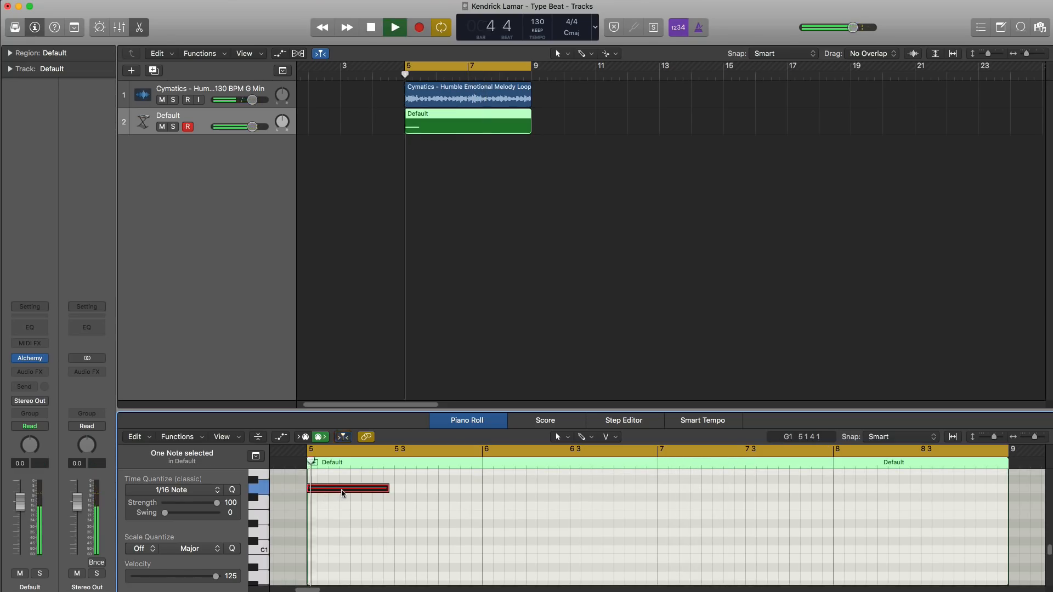
- Transpose the bar 5 note down an octave to G0 and play it against the melody
{"action": "key", "text": "space"}
{"action": "key", "text": "alt+shift+Down"}
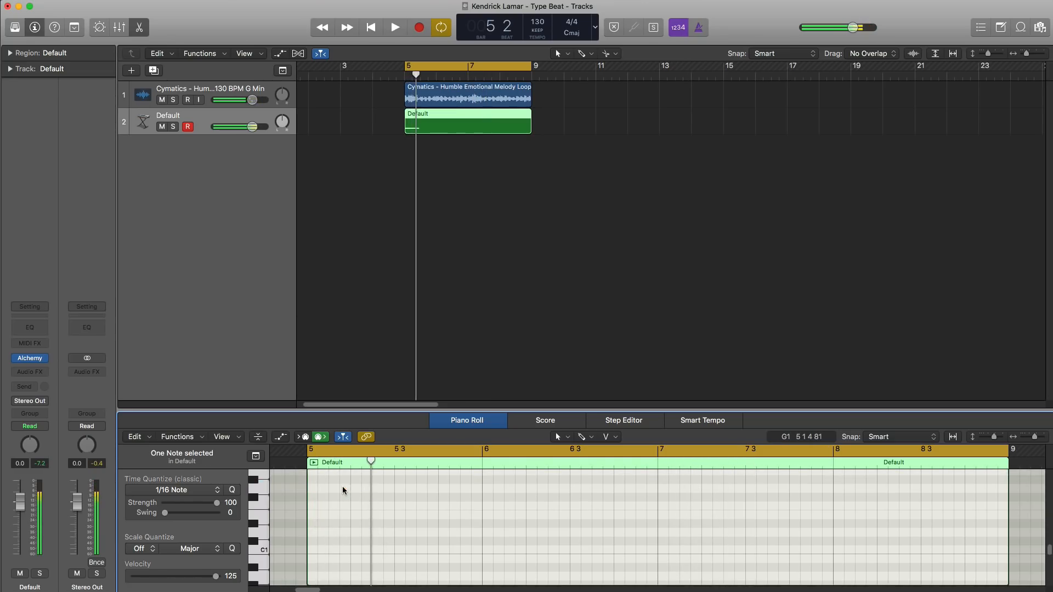
{"action": "key", "text": "space"}
{"action": "scroll", "coordinate": [416, 534], "scroll_direction": "down", "scroll_amount": 5}
{"action": "key", "text": "space"}
{"action": "key", "text": "space"}
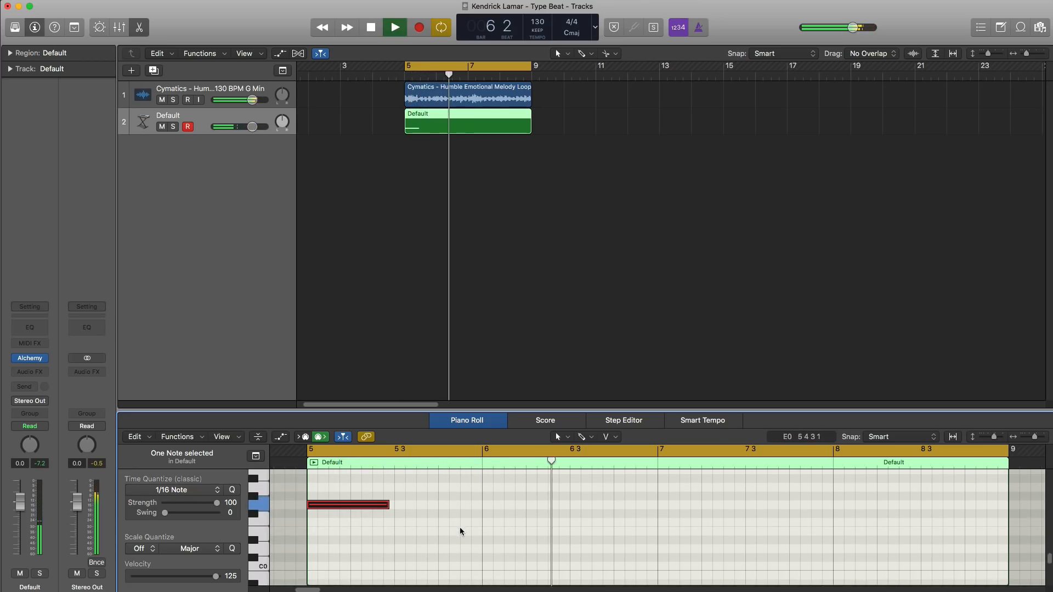
{"action": "key", "text": "space"}
{"action": "key", "text": "space"}
- Repeat the G0 note at the start of bars 6, 7 and 8, and play back the 808 with the melody
{"action": "key", "text": "super+r"}
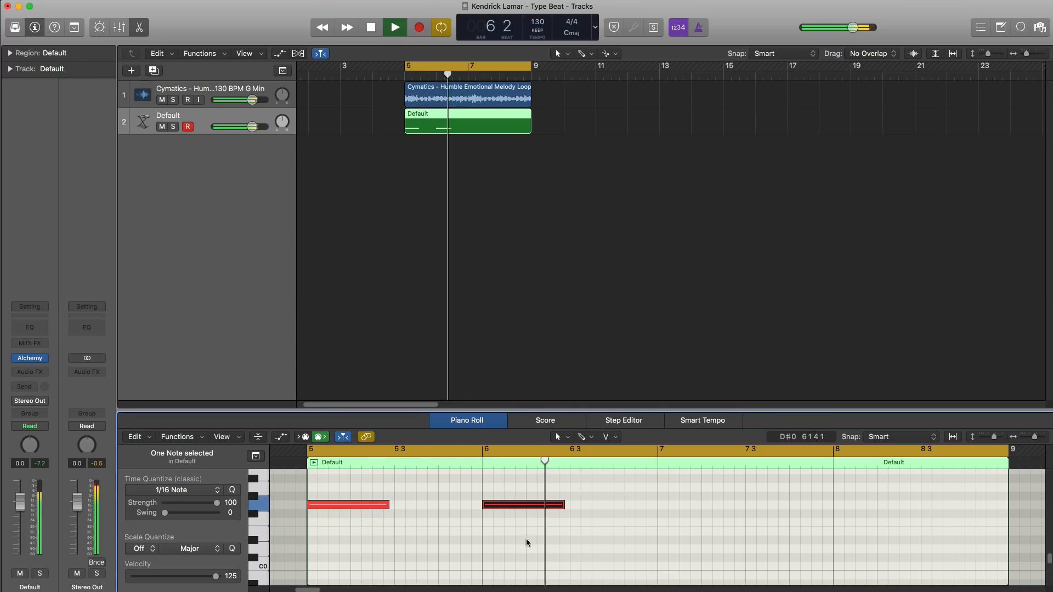
{"action": "key", "text": "space"}
{"action": "key", "text": "super+r"}
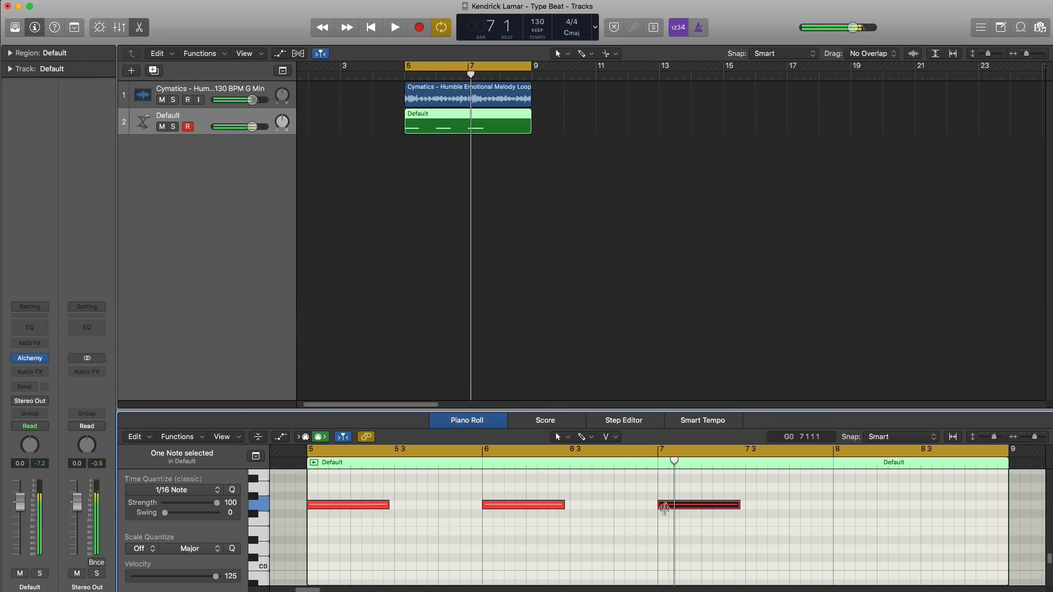
{"action": "left_click", "coordinate": [838, 505]}
{"action": "key", "text": "space"}
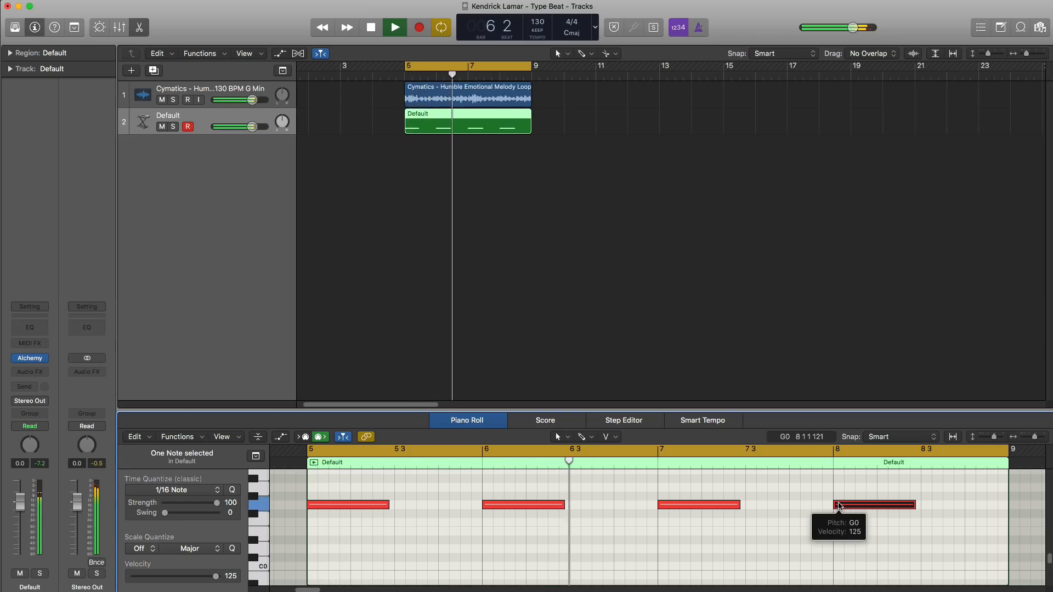
{"action": "key", "text": "space"}
{"action": "key", "text": "space"}
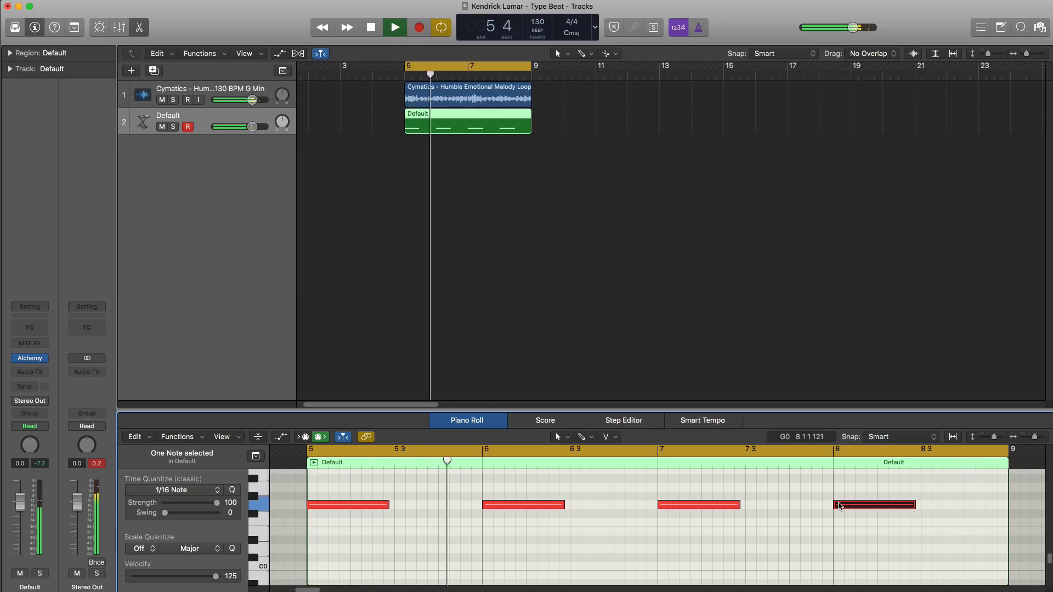
{"action": "key", "text": "space"}
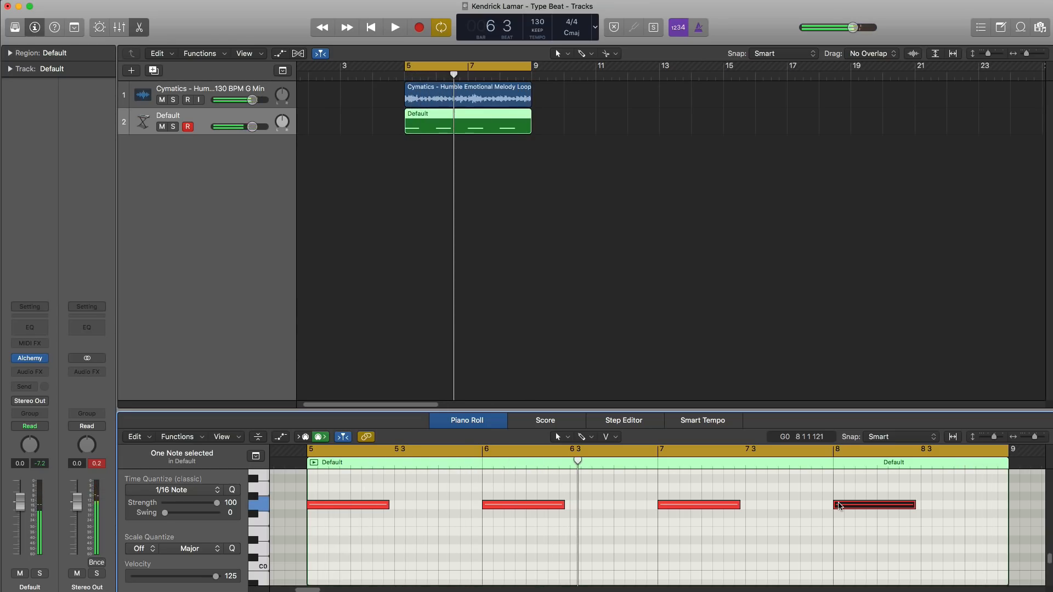
{"action": "mouse_move", "coordinate": [839, 506]}
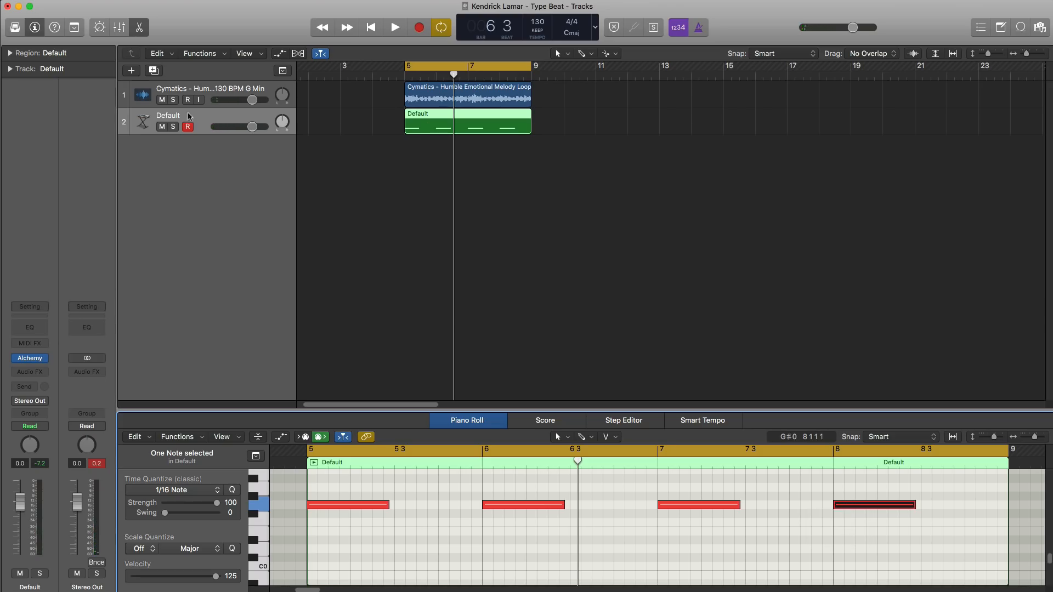
- Create one new software instrument track and load a stereo EXS24 sampler on it
{"action": "left_click", "coordinate": [131, 71]}
{"action": "left_click", "coordinate": [668, 180]}
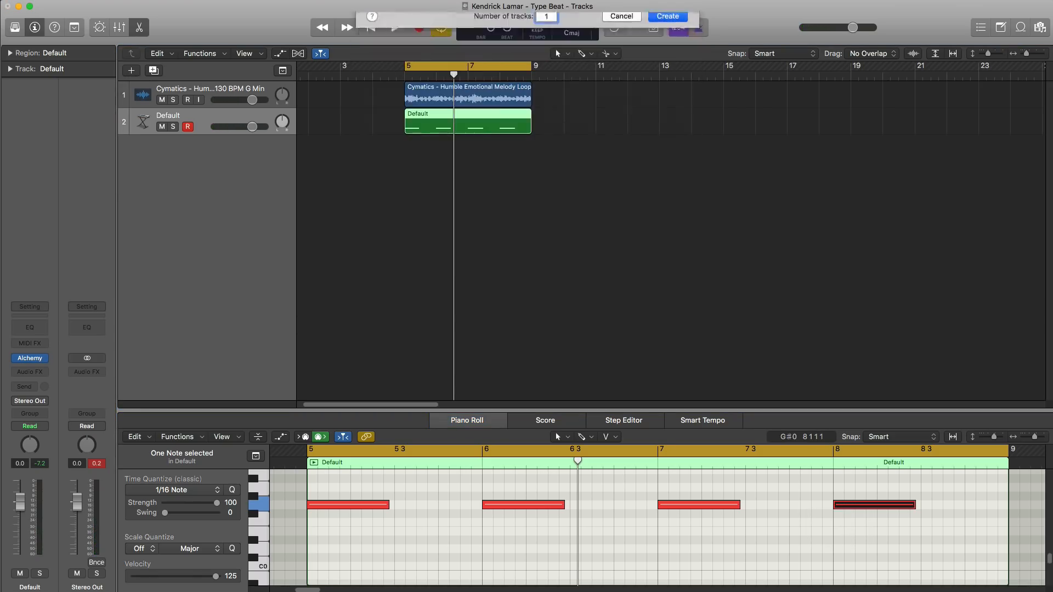
{"action": "left_click", "coordinate": [31, 358]}
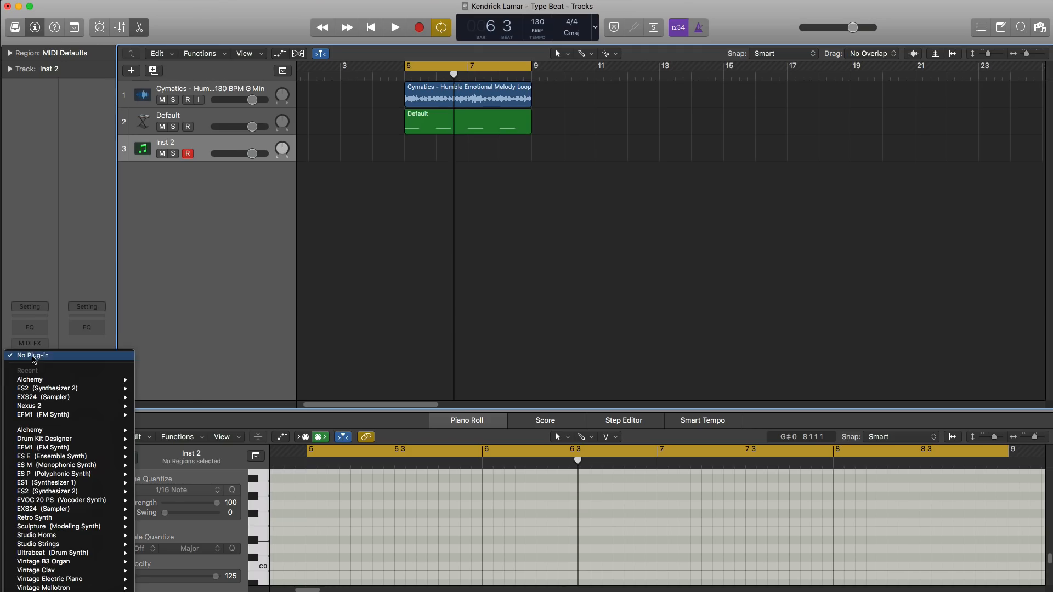
{"action": "mouse_move", "coordinate": [56, 400]}
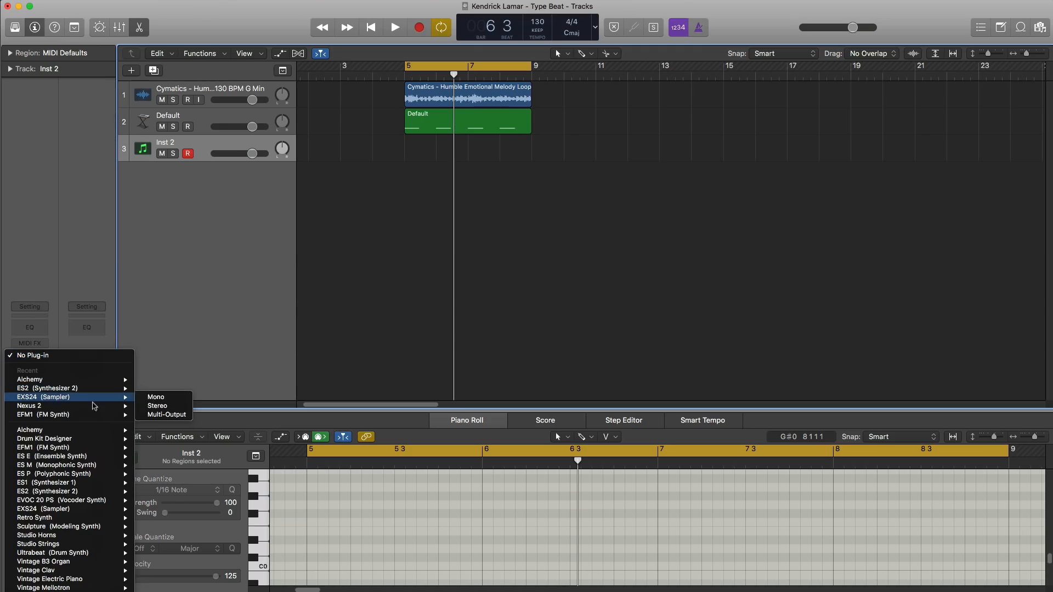
{"action": "left_click", "coordinate": [157, 406]}
{"action": "left_click", "coordinate": [451, 219]}
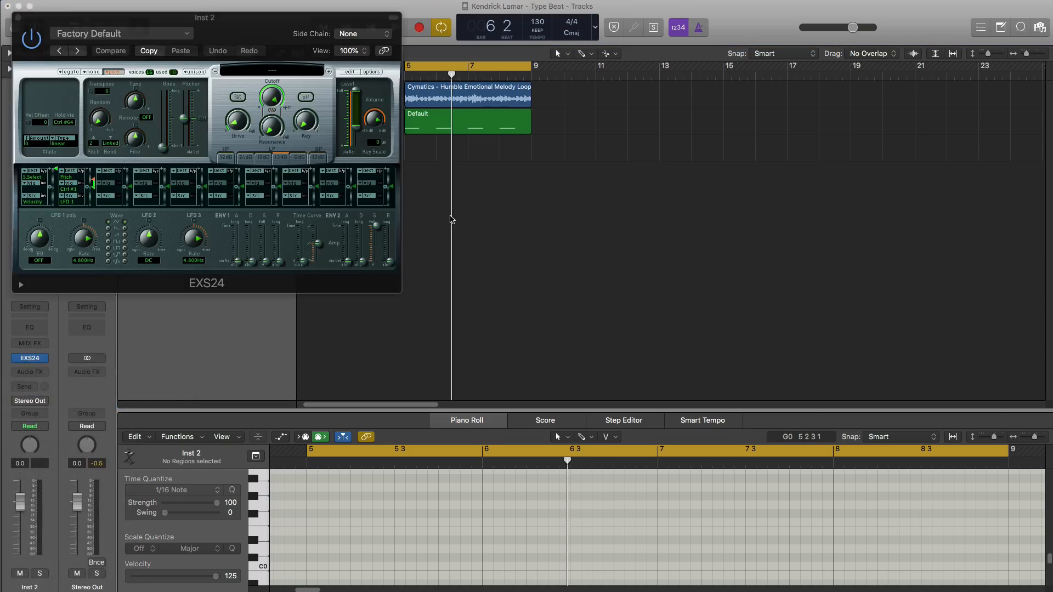
- Bring up the Cymatics Humble sample pack in Finder and open the Snare folder inside drums - one shots
{"action": "left_click_drag", "start_coordinate": [1052, 237], "coordinate": [287, 108]}
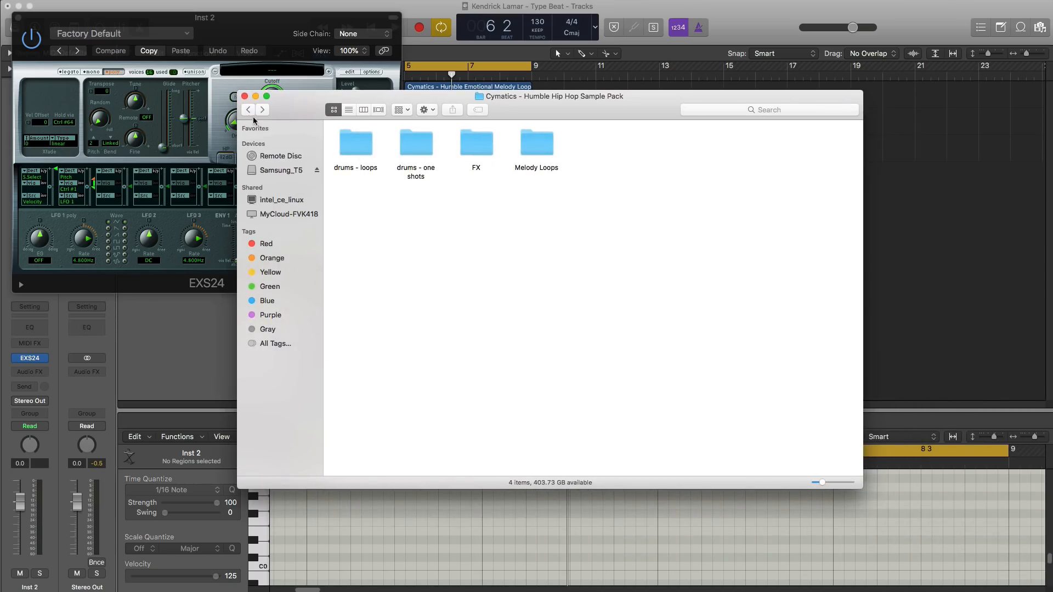
{"action": "left_click", "coordinate": [417, 149]}
{"action": "double_click", "coordinate": [418, 149]}
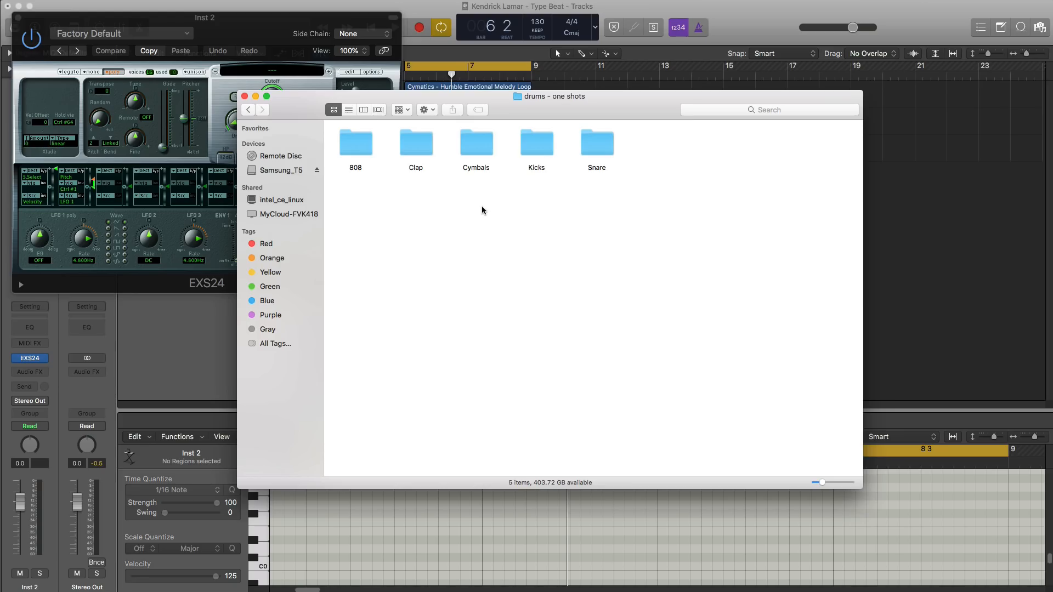
{"action": "double_click", "coordinate": [590, 157]}
- Audition the snare samples in the folder, ending with Cymatics - Humble King Snare 2 - B.wav selected
{"action": "left_click", "coordinate": [364, 180]}
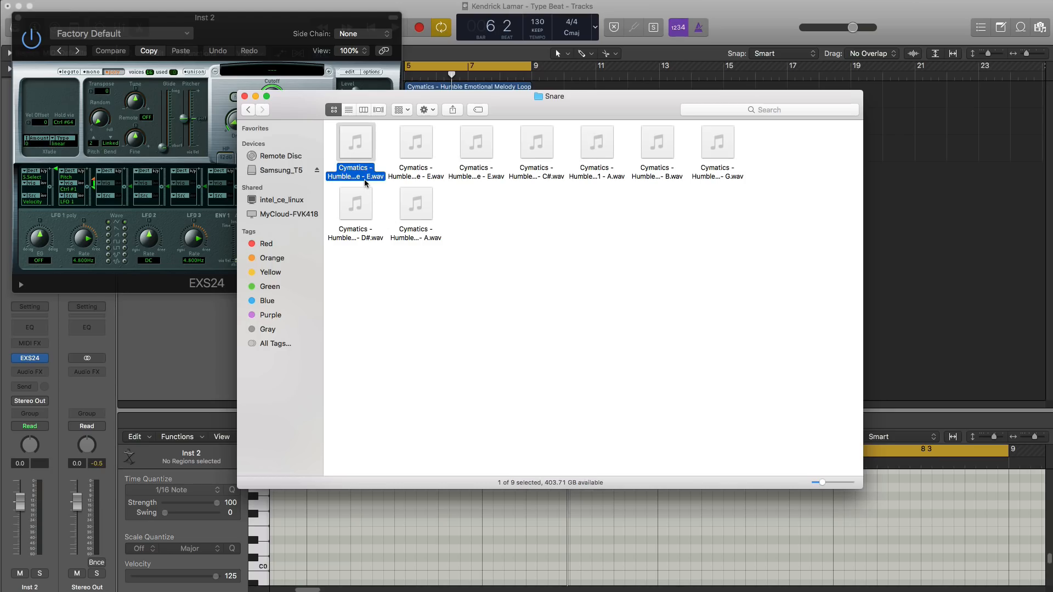
{"action": "key", "text": "space"}
{"action": "key", "text": "Right"}
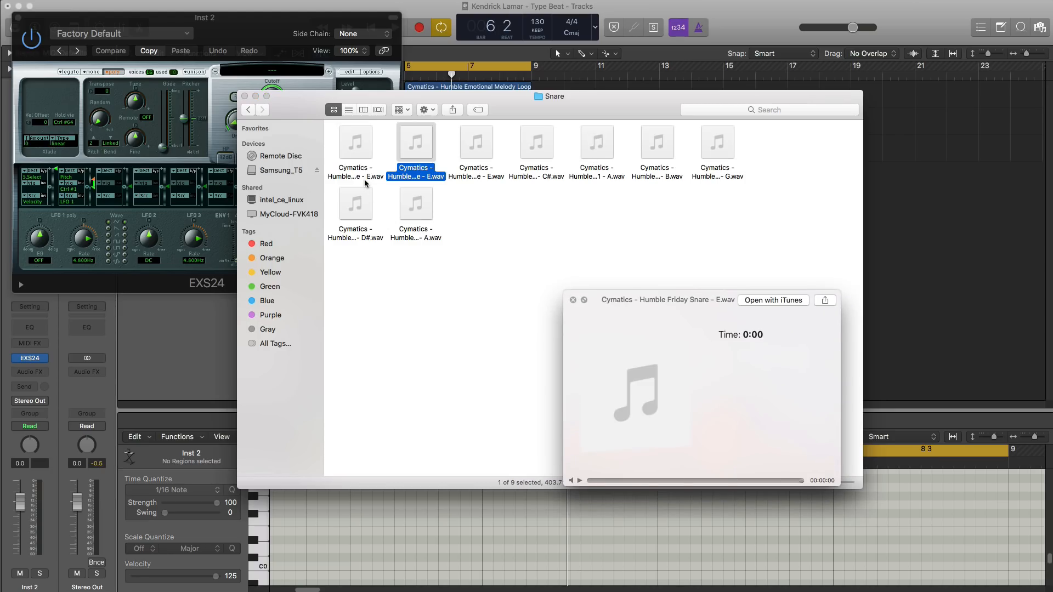
{"action": "key", "text": "Right"}
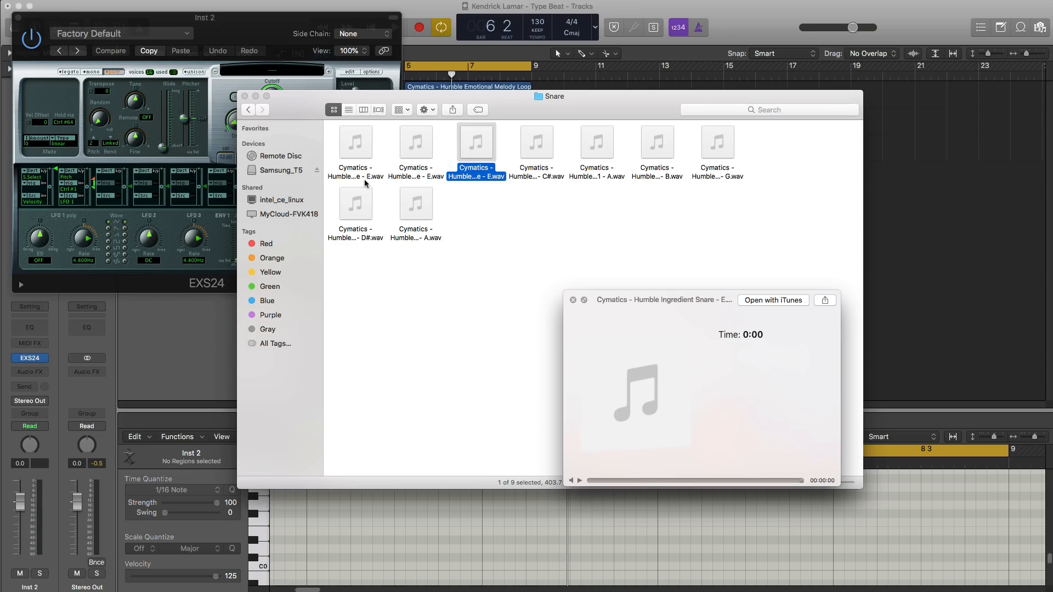
{"action": "key", "text": "Right"}
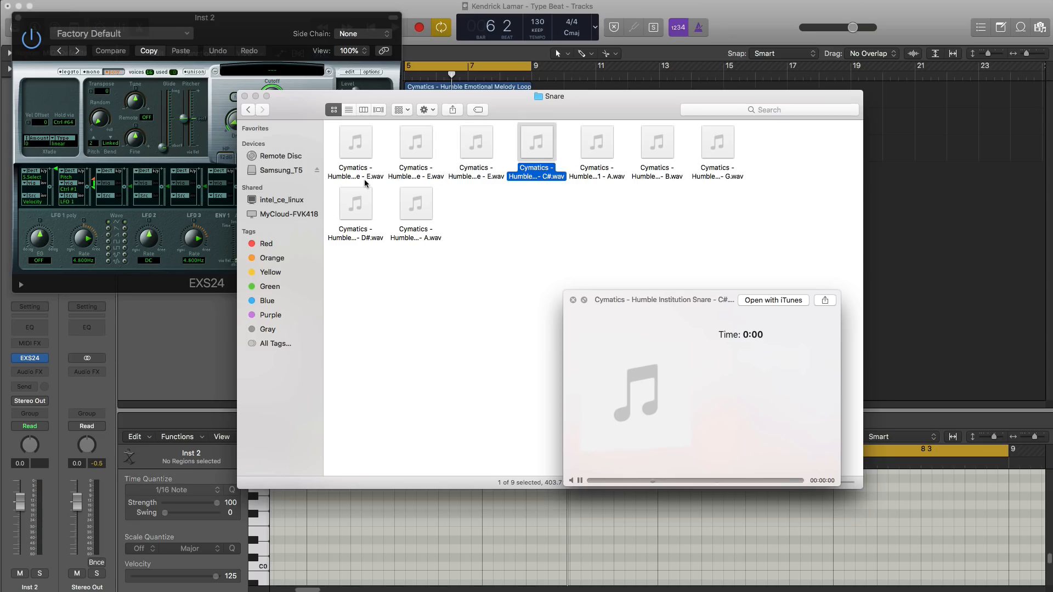
{"action": "key", "text": "Right"}
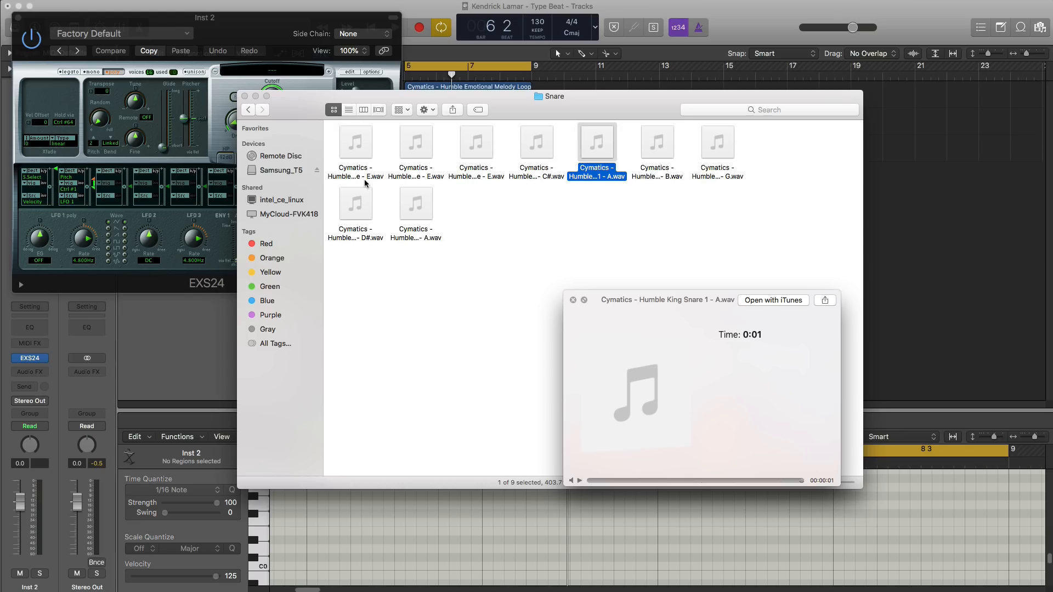
{"action": "key", "text": "Right"}
{"action": "key", "text": "Right"}
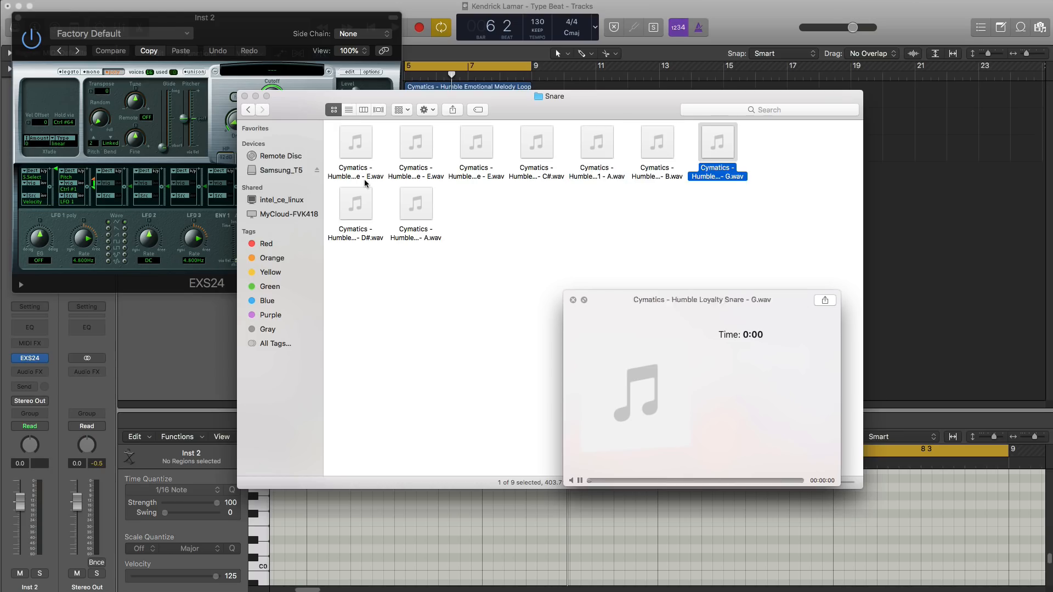
{"action": "key", "text": "Left"}
{"action": "key", "text": "Left"}
{"action": "key", "text": "Left"}
{"action": "key", "text": "Left"}
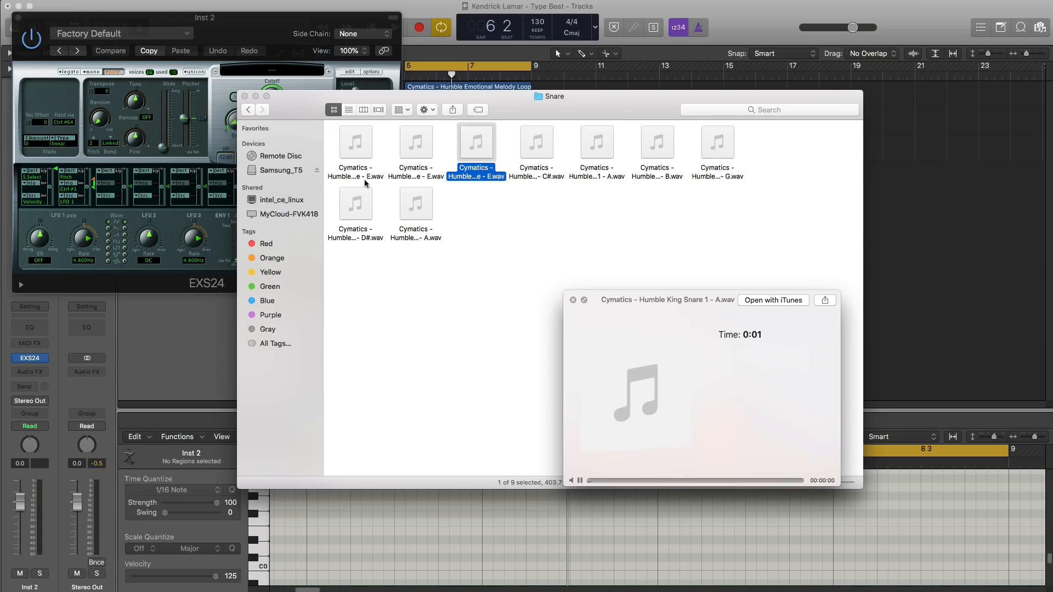
{"action": "left_click", "coordinate": [357, 238]}
{"action": "left_click", "coordinate": [412, 238]}
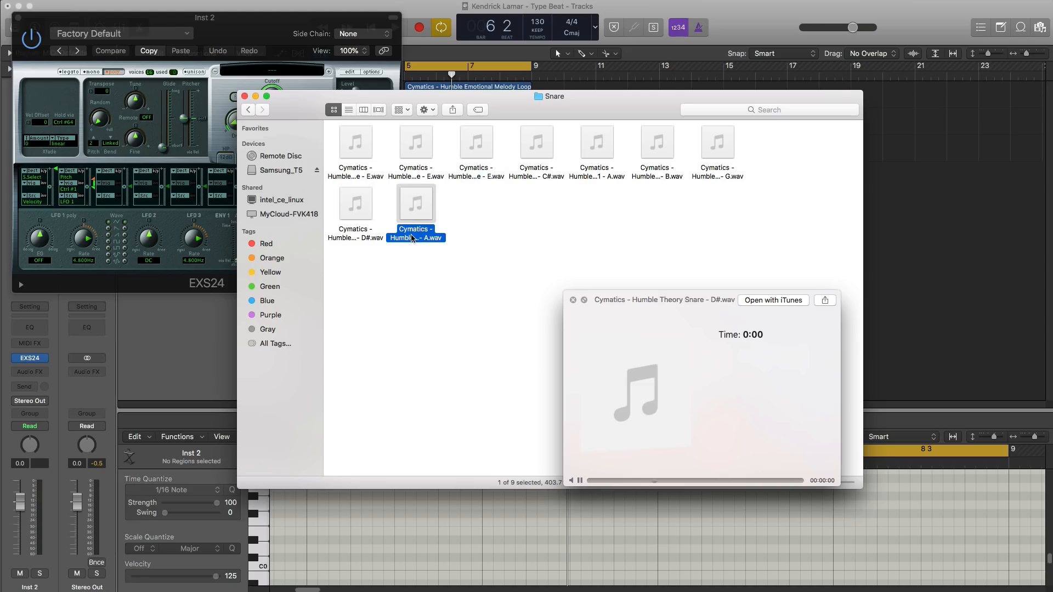
{"action": "left_click", "coordinate": [721, 176]}
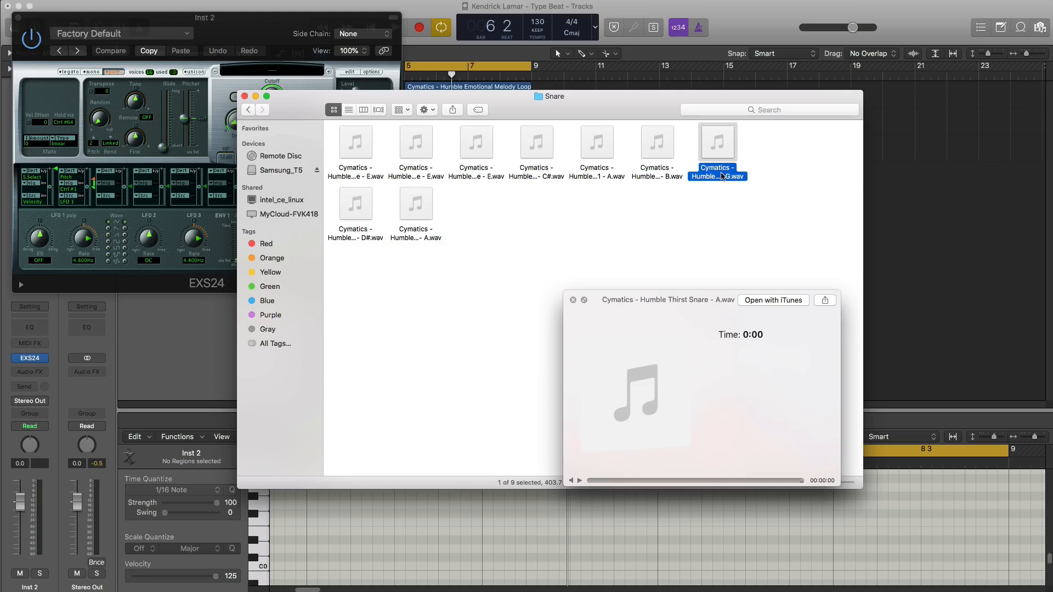
{"action": "left_click", "coordinate": [657, 177]}
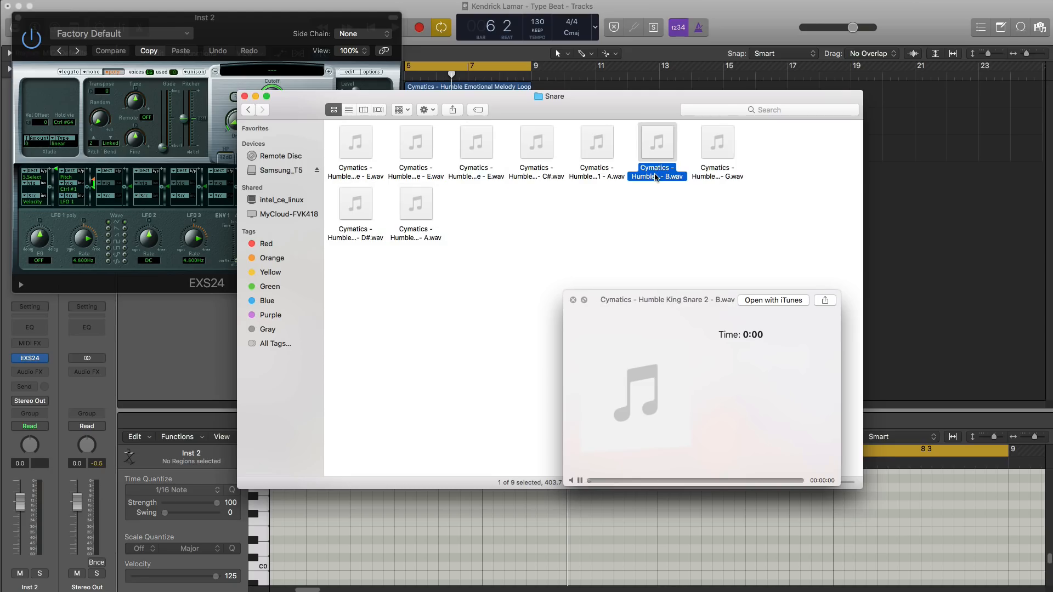
{"action": "key", "text": "space"}
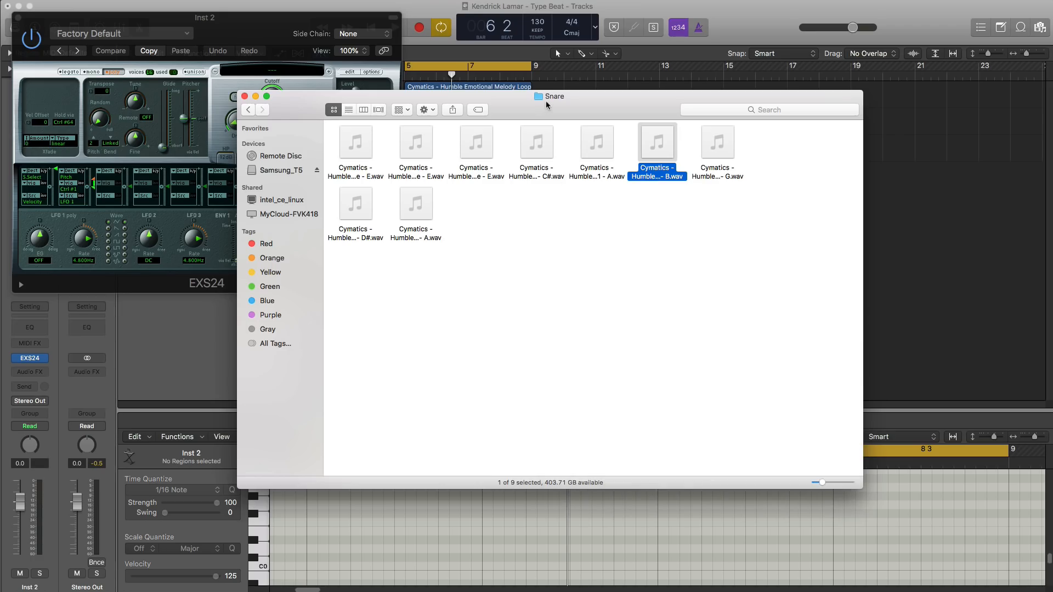
- Open the EXS24 Instrument Editor and add the selected King Snare 2 sample as a zone on key B3
{"action": "left_click_drag", "start_coordinate": [547, 103], "coordinate": [1052, 294]}
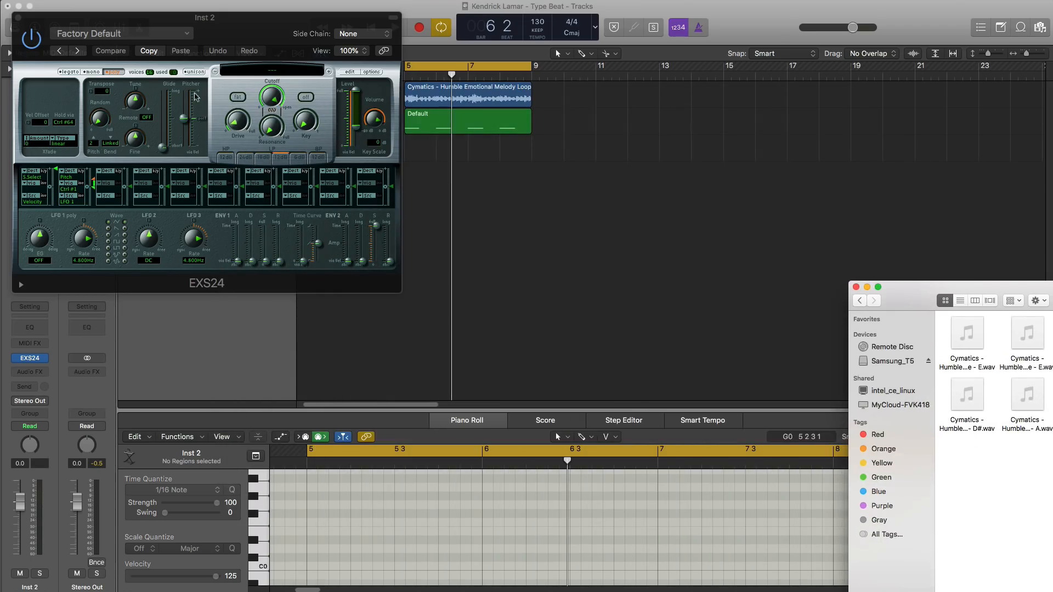
{"action": "left_click", "coordinate": [349, 72]}
{"action": "left_click_drag", "start_coordinate": [562, 108], "coordinate": [538, 100]}
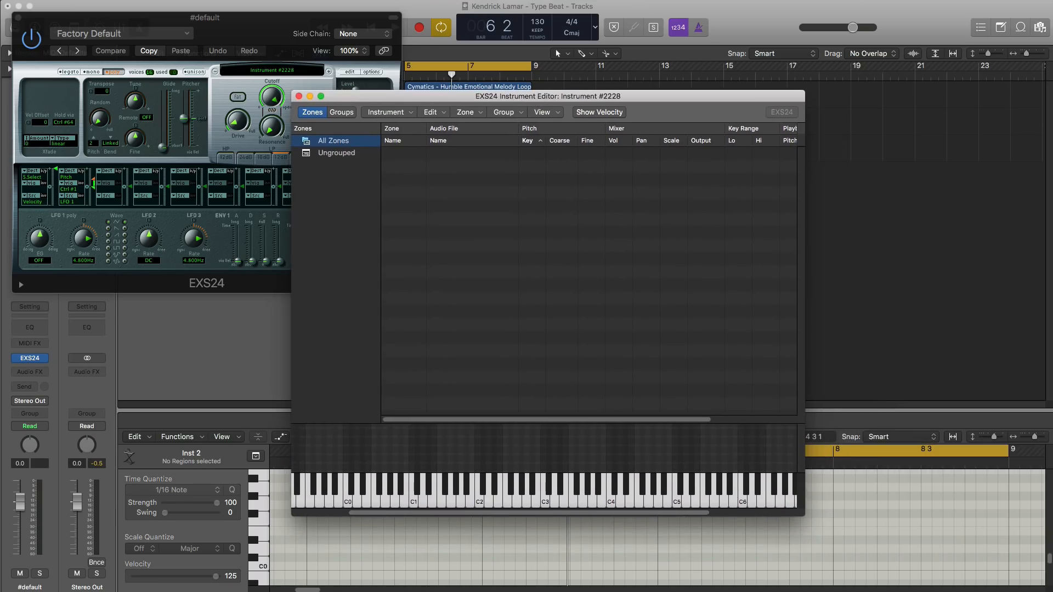
{"action": "left_click_drag", "start_coordinate": [1052, 295], "coordinate": [705, 509]}
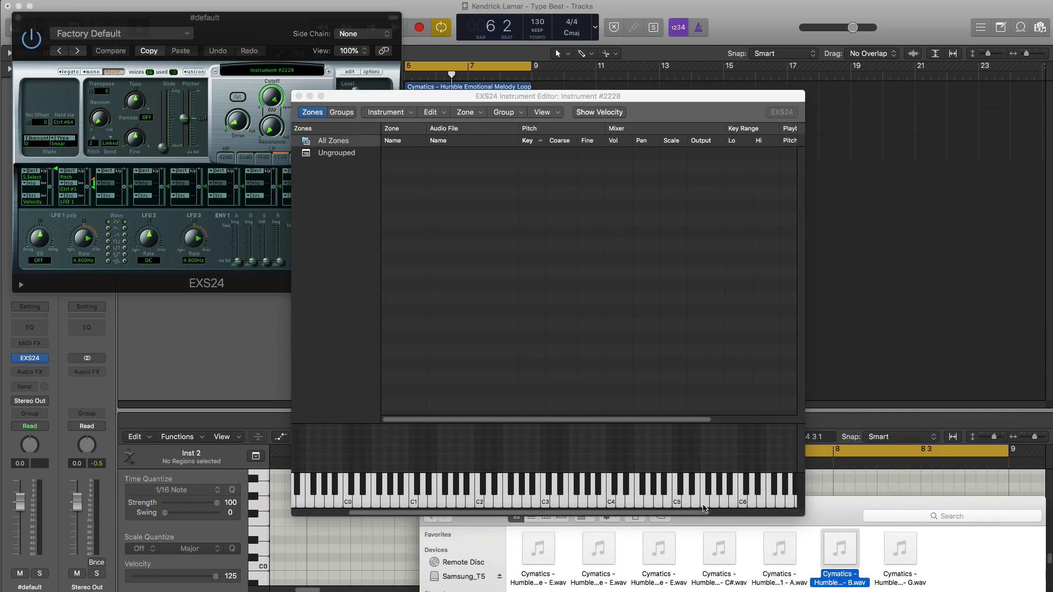
{"action": "left_click_drag", "start_coordinate": [842, 580], "coordinate": [604, 505]}
{"action": "left_click", "coordinate": [605, 505]}
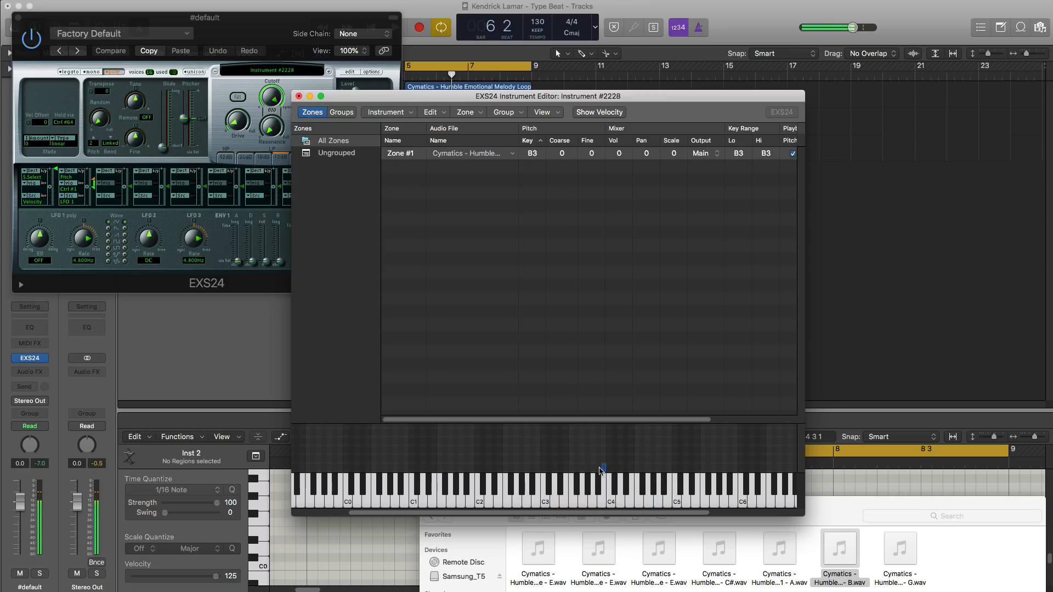
- Extend the snare zone's key range down to G3 and try the lowest key
{"action": "left_click_drag", "start_coordinate": [601, 468], "coordinate": [586, 468]}
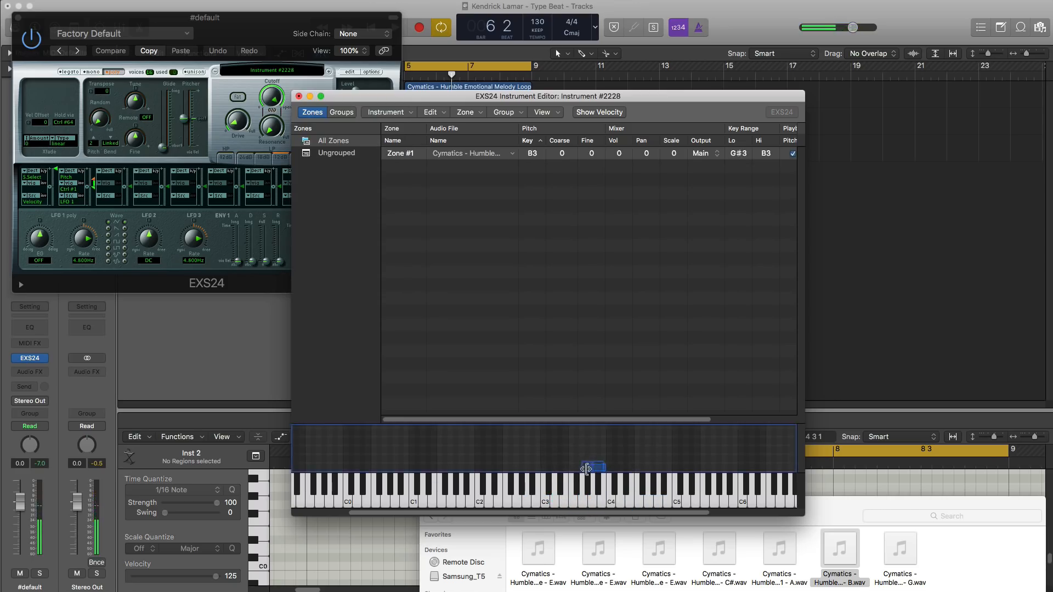
{"action": "left_click", "coordinate": [582, 503]}
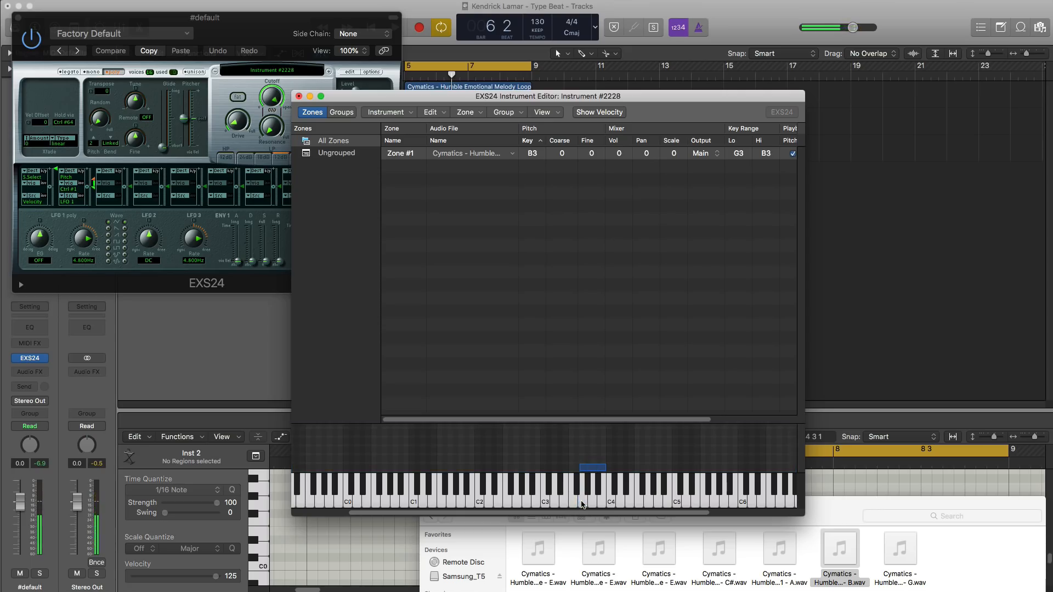
{"action": "left_click", "coordinate": [588, 362]}
{"action": "left_click", "coordinate": [828, 496]}
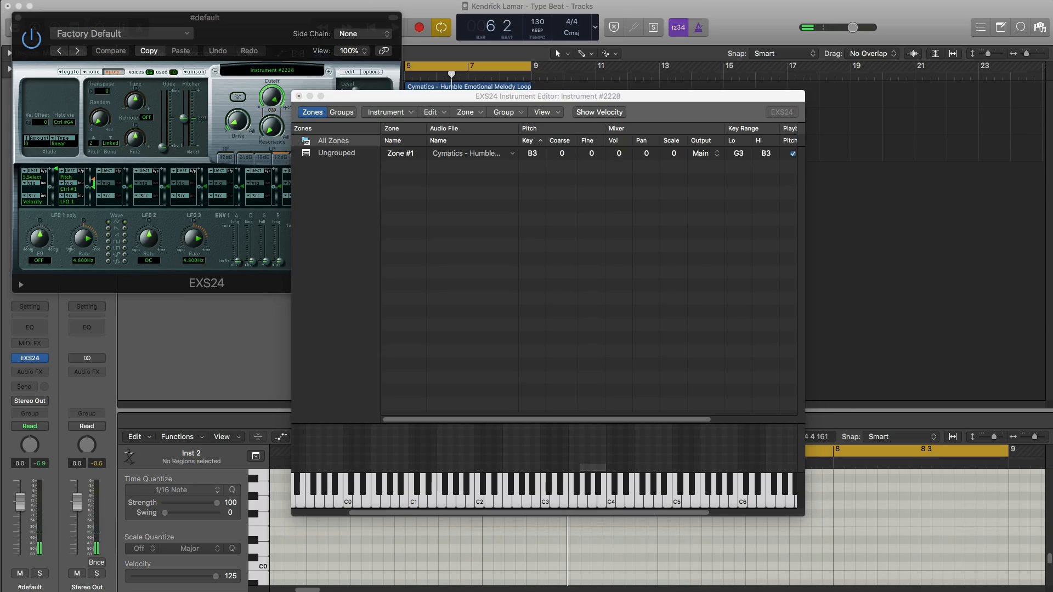
- Save the sampler instrument as "kendrick lamar drum kit" in the project's Sampler Instruments folder
{"action": "left_click", "coordinate": [390, 112]}
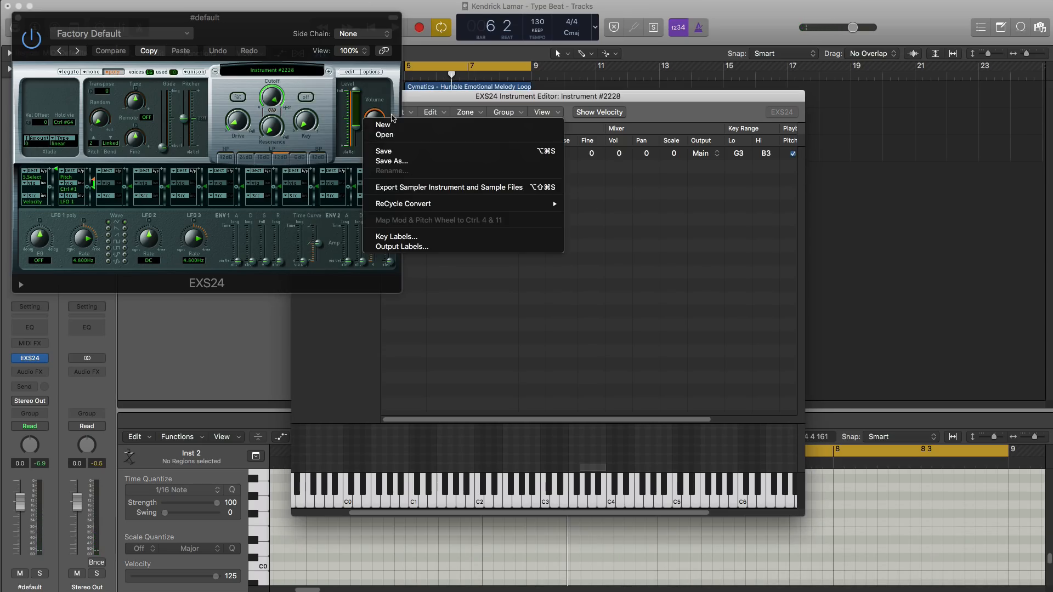
{"action": "left_click", "coordinate": [397, 152]}
{"action": "type", "text": "kend"}
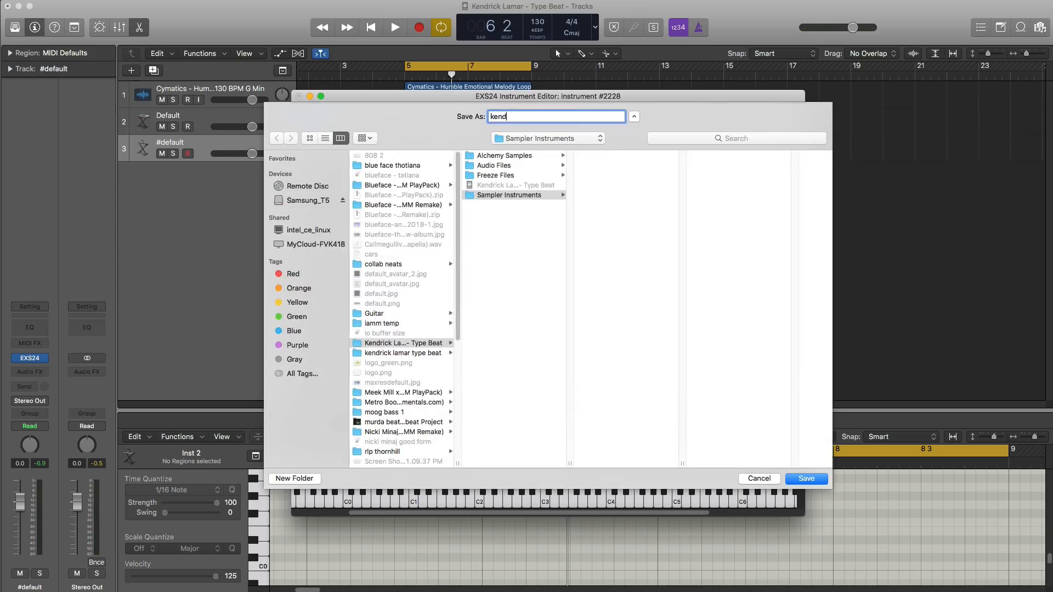
{"action": "type", "text": "rick lamar drum kit"}
{"action": "key", "text": "Return"}
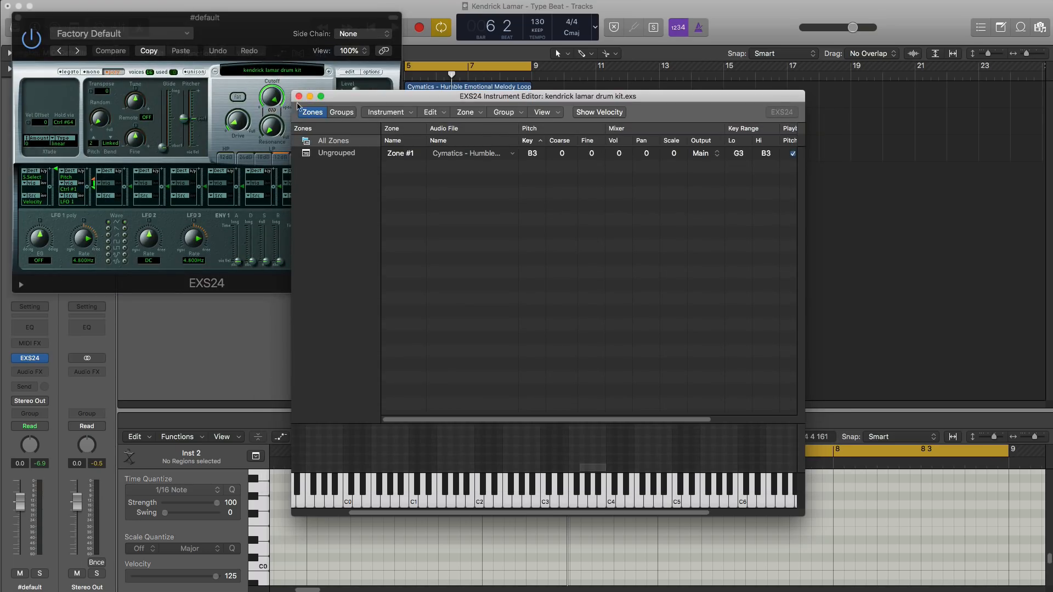
- Close the instrument editor, raise the EXS24's lower Level slider to -7.5 dB and close the sampler window
{"action": "left_click", "coordinate": [299, 97]}
{"action": "left_click_drag", "start_coordinate": [375, 118], "coordinate": [356, 95]}
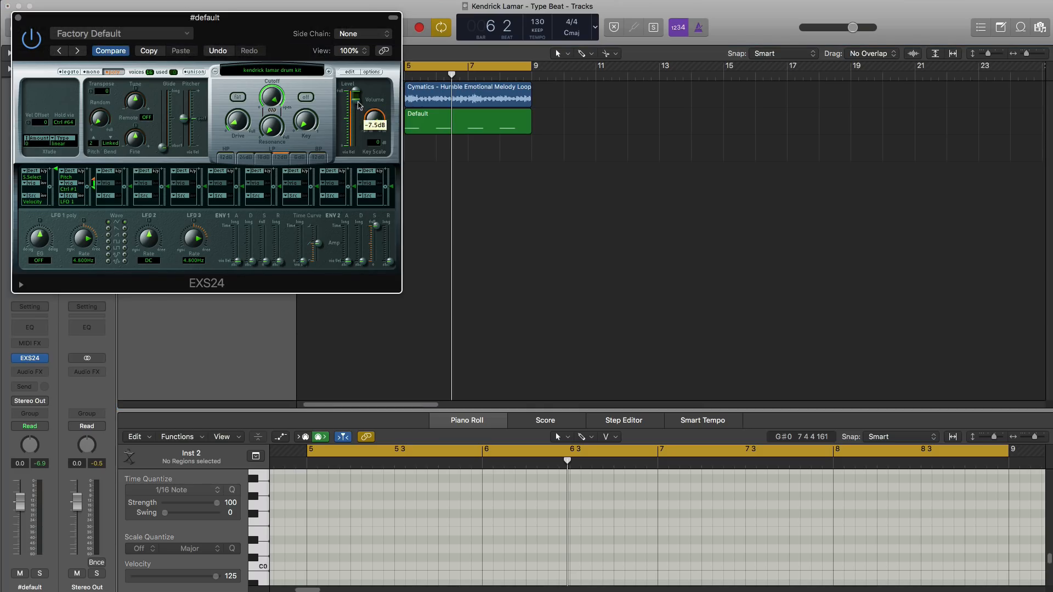
{"action": "left_click", "coordinate": [19, 20]}
- Create a MIDI region from bar 5 to bar 9 on the EXS24 track and enlarge the Piano Roll
{"action": "left_click", "coordinate": [416, 155], "text": "super"}
{"action": "left_click_drag", "start_coordinate": [436, 156], "coordinate": [535, 161]}
{"action": "left_click_drag", "start_coordinate": [529, 411], "coordinate": [528, 295]}
- Find the snare's place by playback, draw a note at beat 3 of bar 5, shorten it and raise it an octave to G3
{"action": "key", "text": "space"}
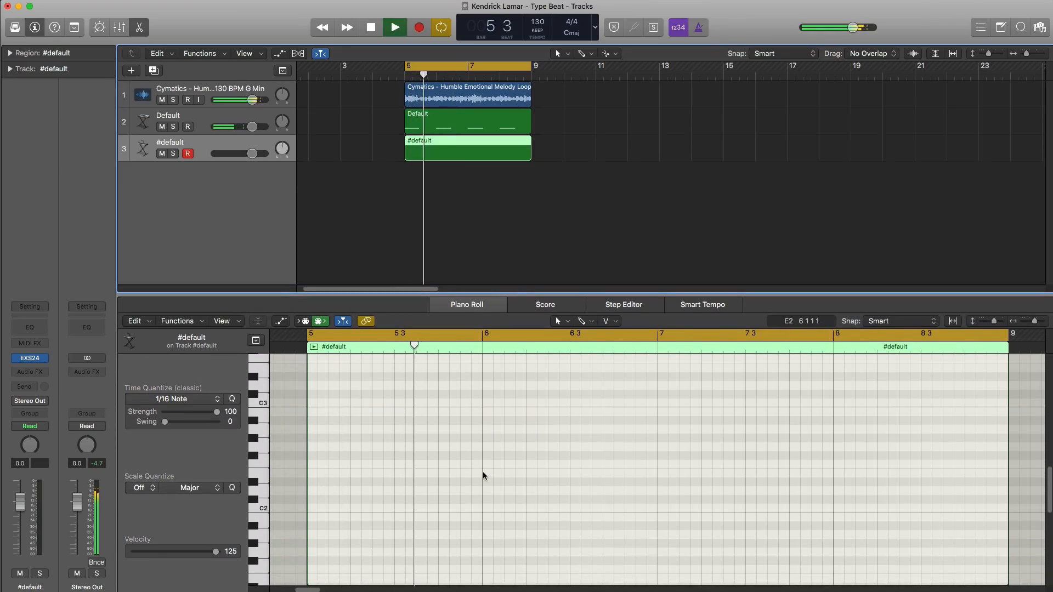
{"action": "left_click", "coordinate": [584, 194]}
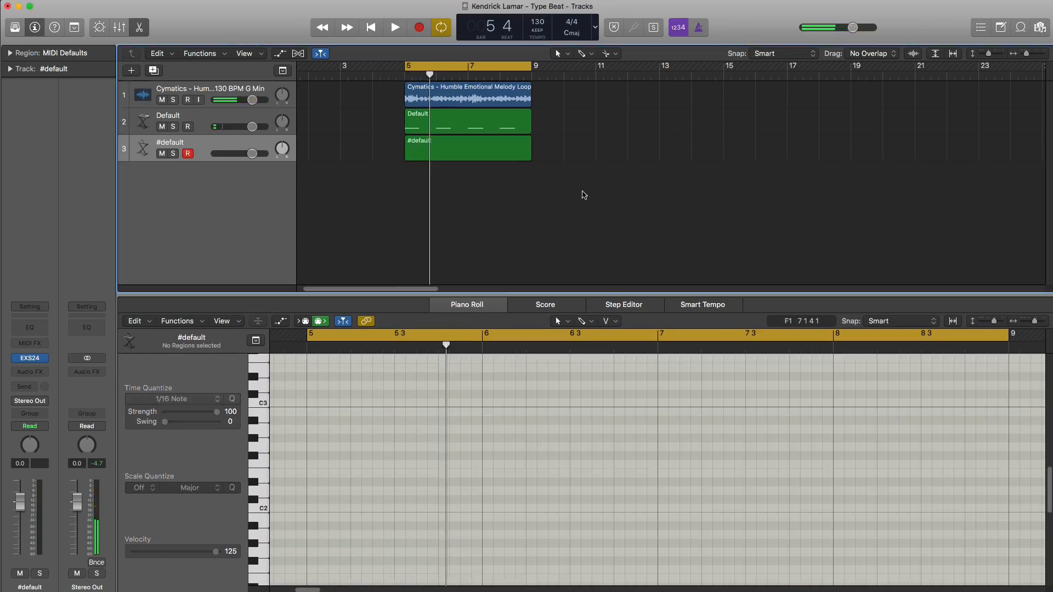
{"action": "left_click", "coordinate": [452, 159]}
{"action": "key", "text": "space"}
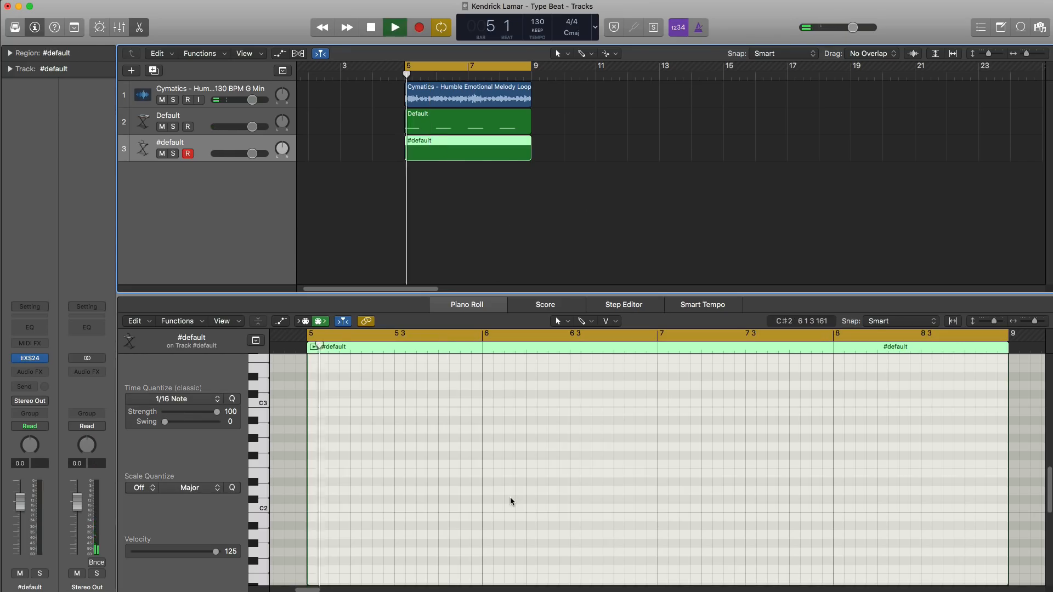
{"action": "key", "text": "space"}
{"action": "left_click", "coordinate": [402, 443]}
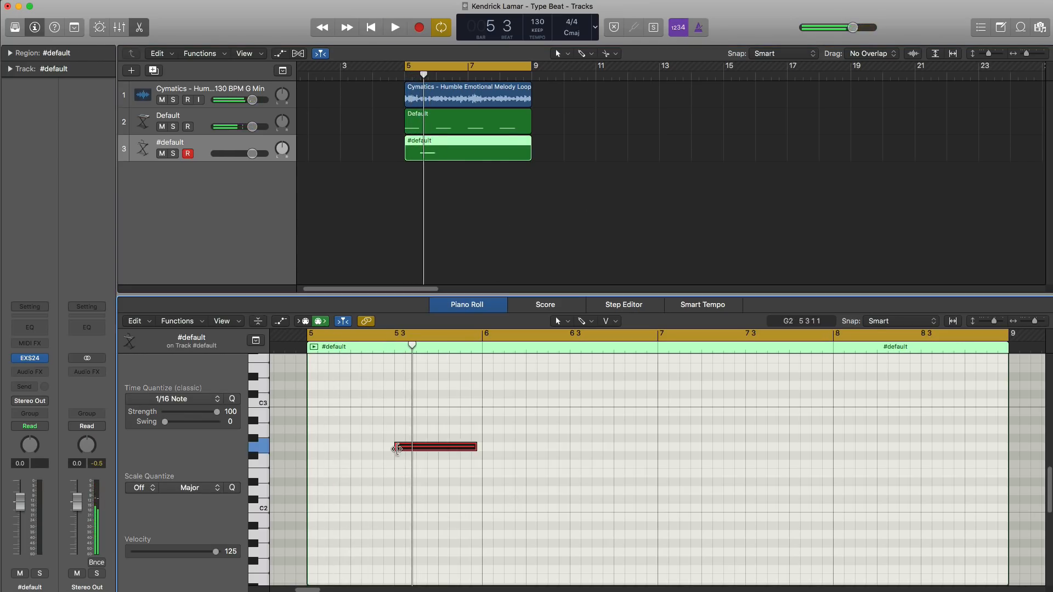
{"action": "left_click_drag", "start_coordinate": [475, 448], "coordinate": [423, 449]}
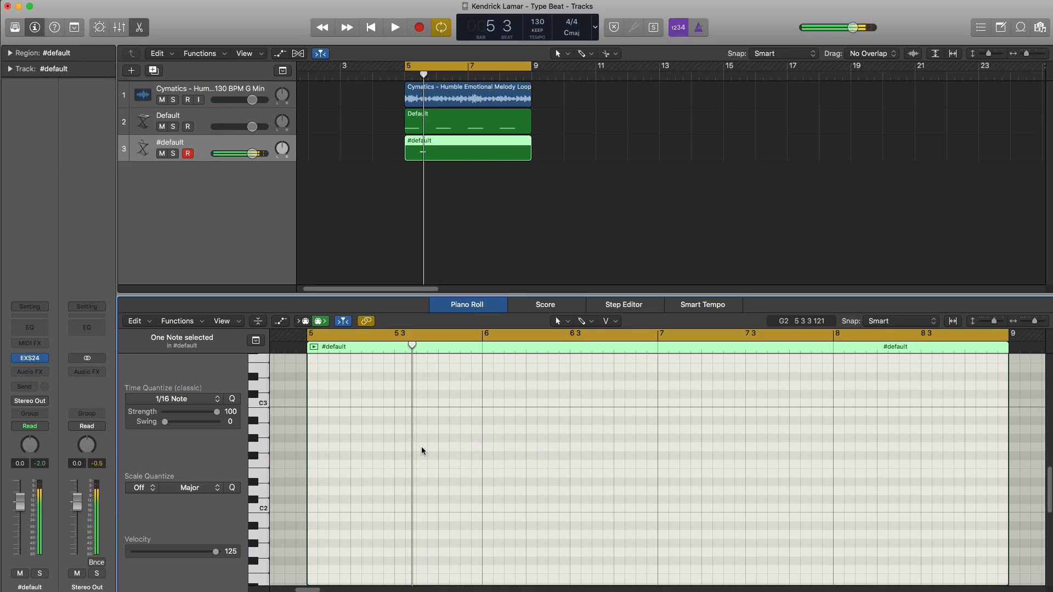
- Add G3 snare notes at beat 3 of bar 6 and on the third sixteenth of beat 4 in bar 6, playing back between placements
{"action": "key", "text": "space"}
{"action": "scroll", "coordinate": [456, 442], "scroll_direction": "up", "scroll_amount": 3}
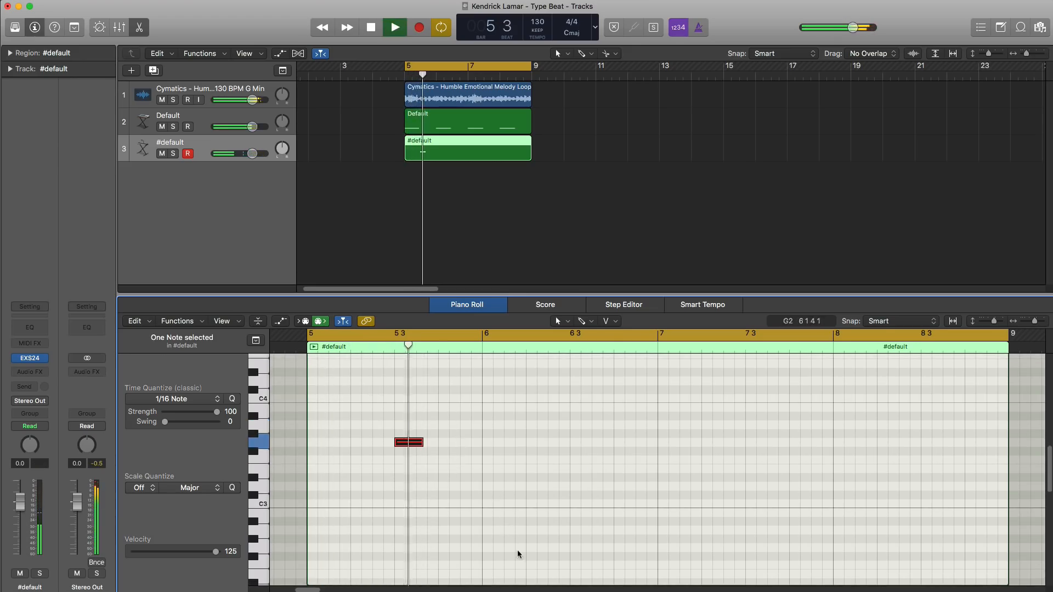
{"action": "left_click", "coordinate": [574, 445]}
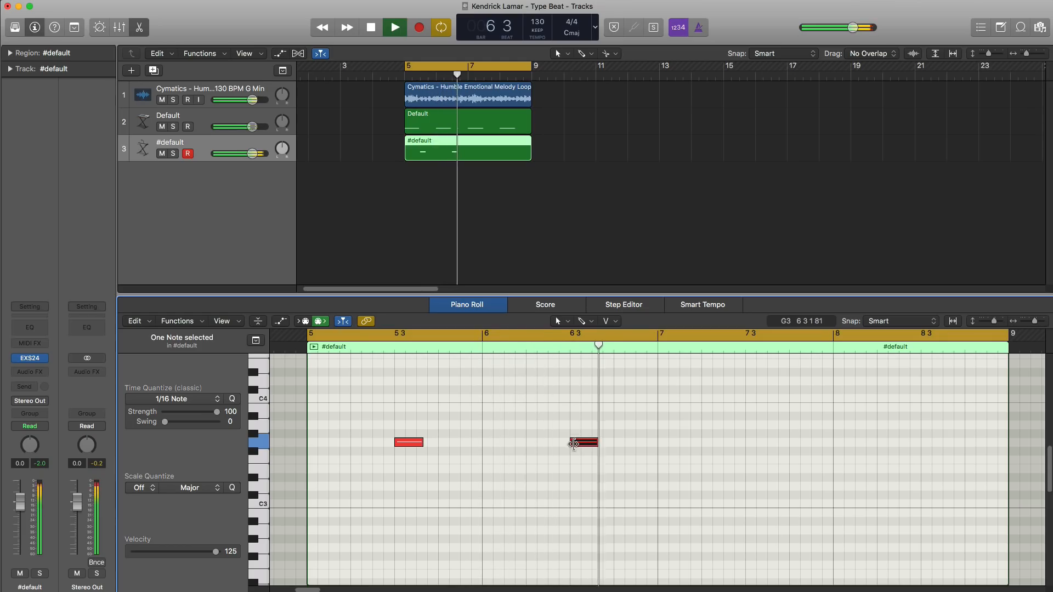
{"action": "key", "text": "space"}
{"action": "left_click", "coordinate": [638, 443]}
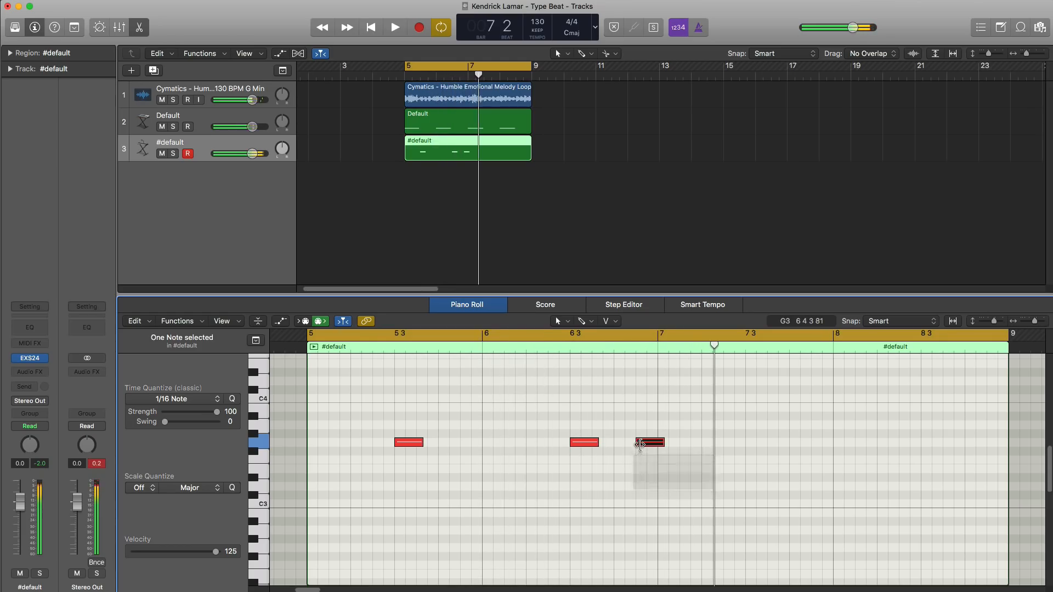
{"action": "key", "text": "space"}
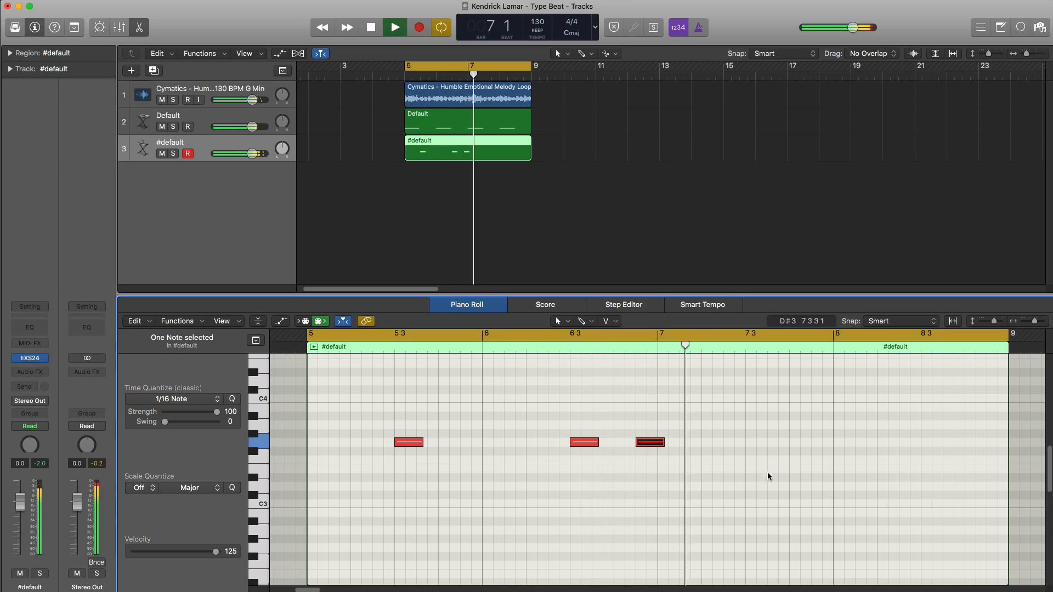
- Add G3 snare notes at beat 3 of bar 7 and beat 3 of bar 8, aligning them with the beat
{"action": "left_click", "coordinate": [758, 443]}
{"action": "key", "text": "space"}
{"action": "left_click_drag", "start_coordinate": [759, 447], "coordinate": [748, 447]}
{"action": "key", "text": "space"}
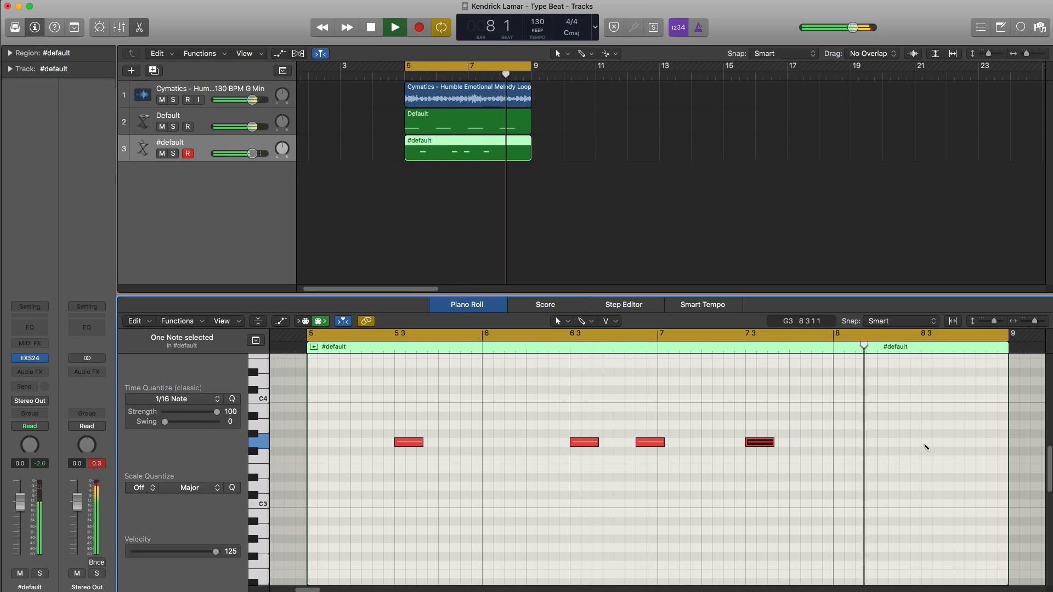
{"action": "left_click", "coordinate": [926, 445]}
{"action": "key", "text": "space"}
{"action": "key", "text": "super+Tab"}
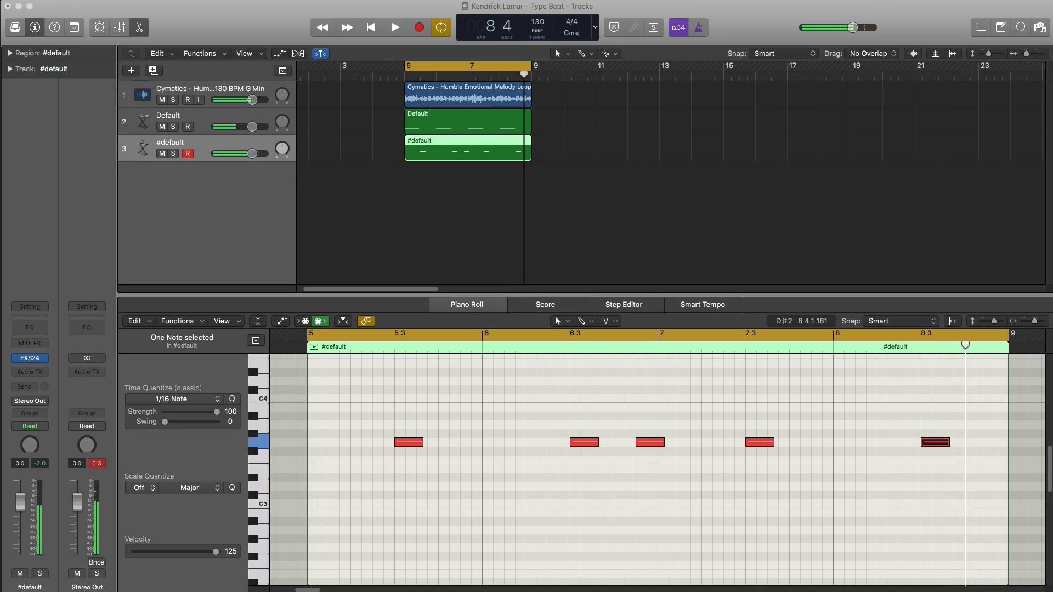
- Play back the snare pattern and add a G3 note on the third sixteenth of beat 4 in bar 8
{"action": "left_click", "coordinate": [826, 479]}
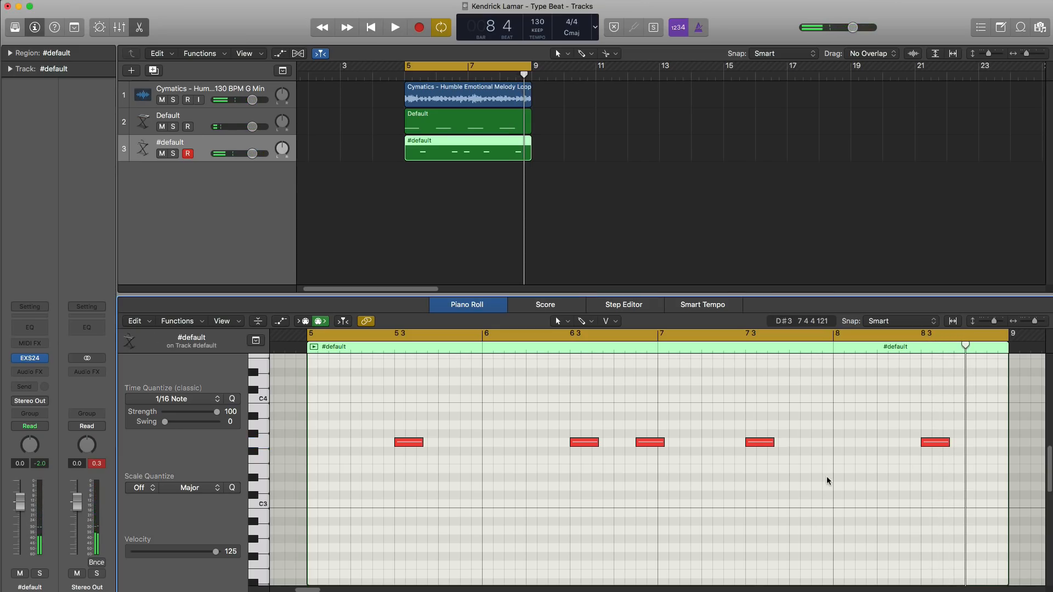
{"action": "key", "text": "space"}
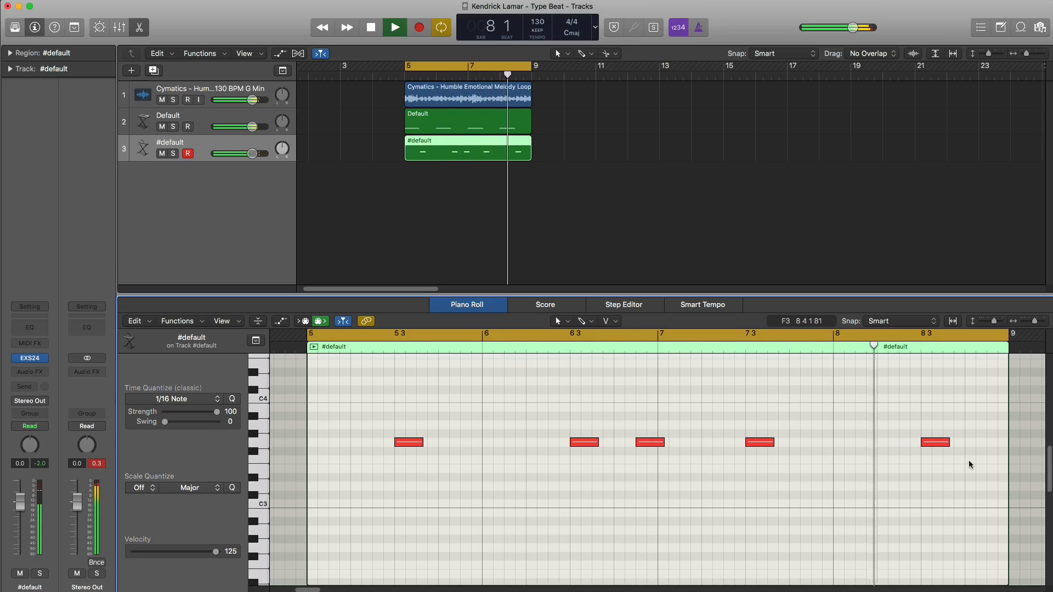
{"action": "key", "text": "space"}
{"action": "left_click", "coordinate": [1000, 447], "text": "super"}
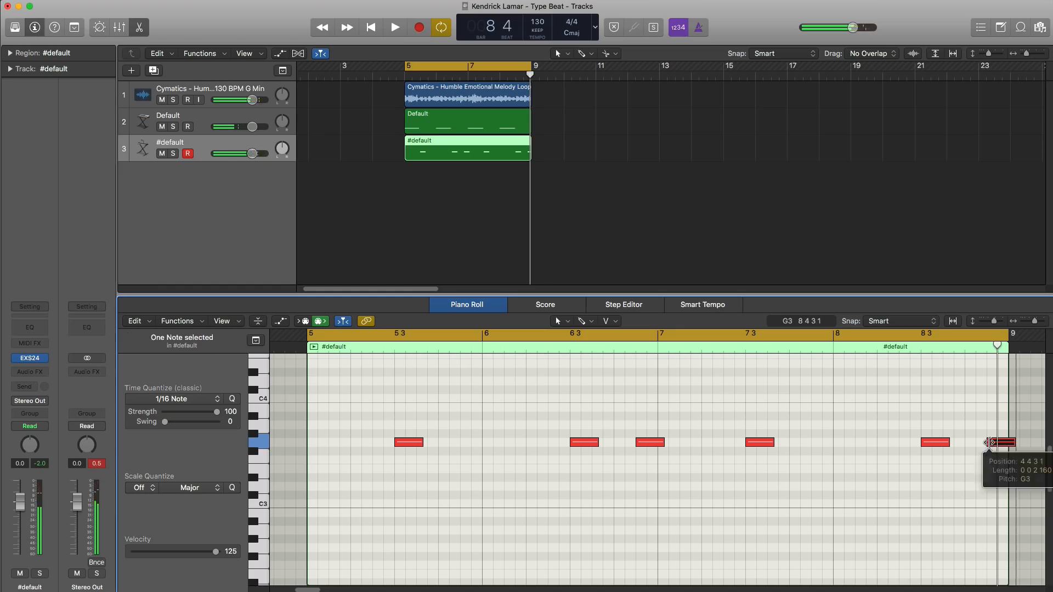
{"action": "key", "text": "space"}
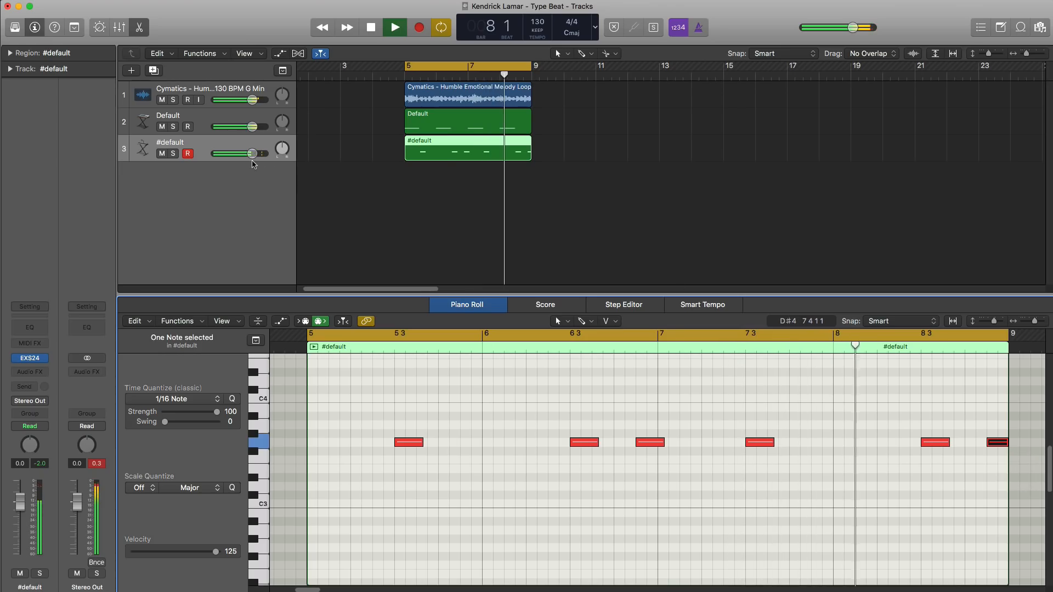
- Lower the snare track's volume to -0.9 dB and duplicate the track with its sampler settings
{"action": "left_click_drag", "start_coordinate": [253, 154], "coordinate": [250, 154]}
{"action": "key", "text": "space"}
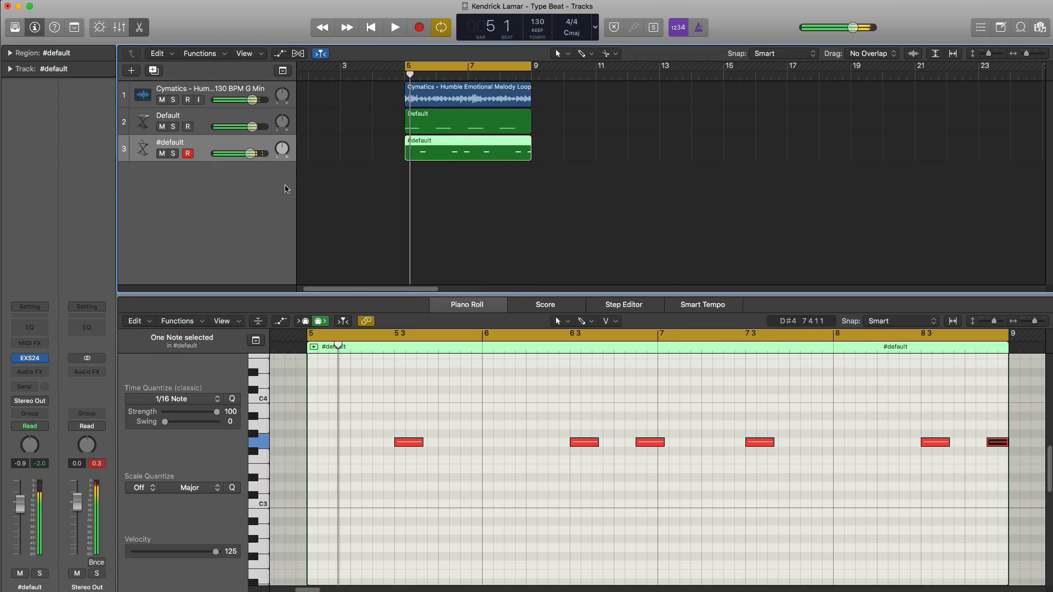
{"action": "left_click", "coordinate": [154, 72]}
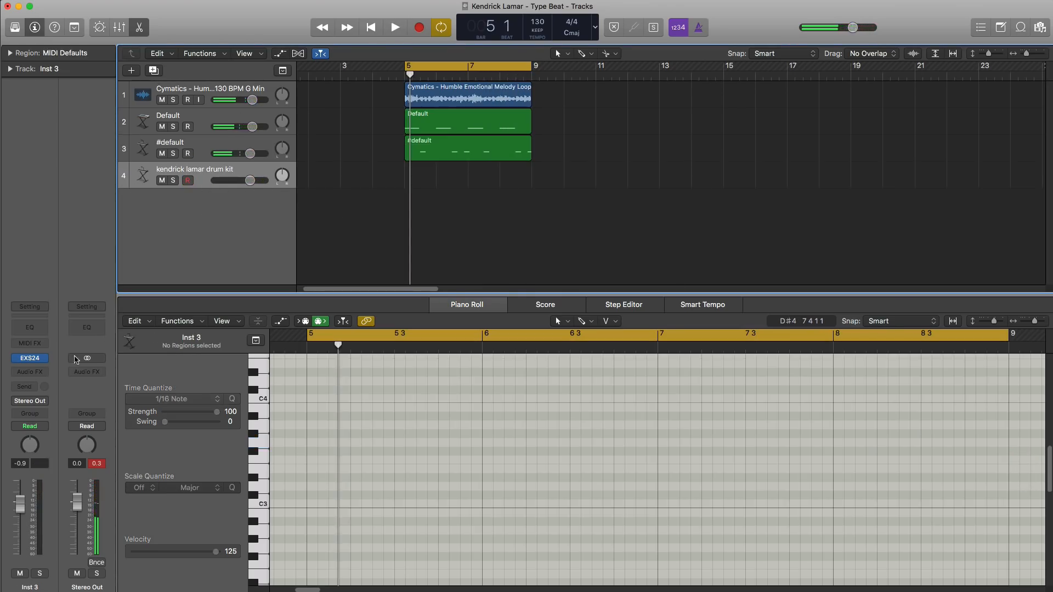
- Open the EXS24 on the duplicated track and bring up its instrument editor for the kendrick lamar drum kit
{"action": "left_click", "coordinate": [31, 360]}
{"action": "left_click_drag", "start_coordinate": [255, 18], "coordinate": [358, 36]}
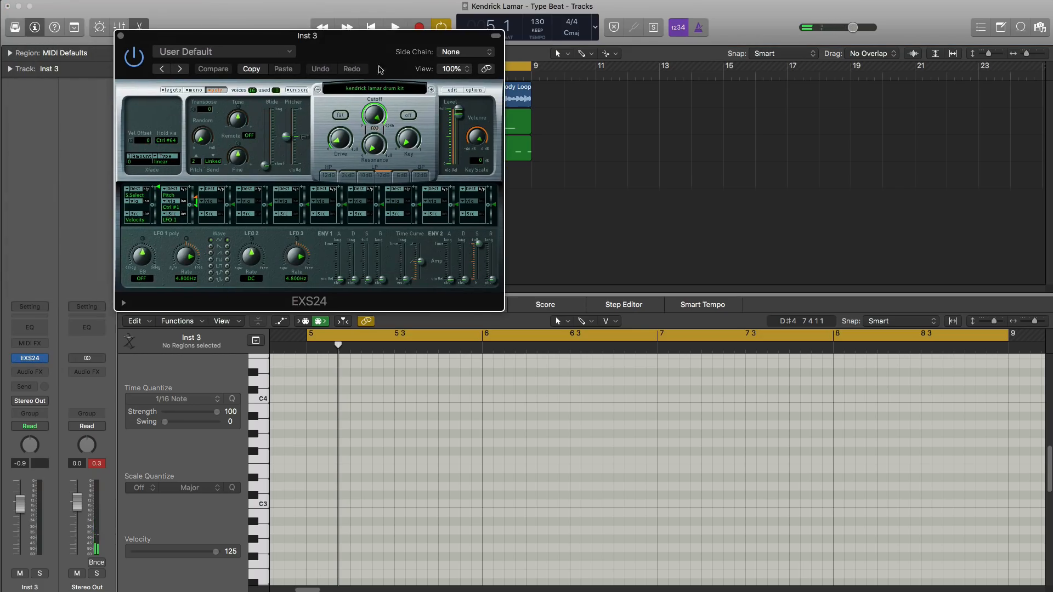
{"action": "left_click", "coordinate": [453, 90]}
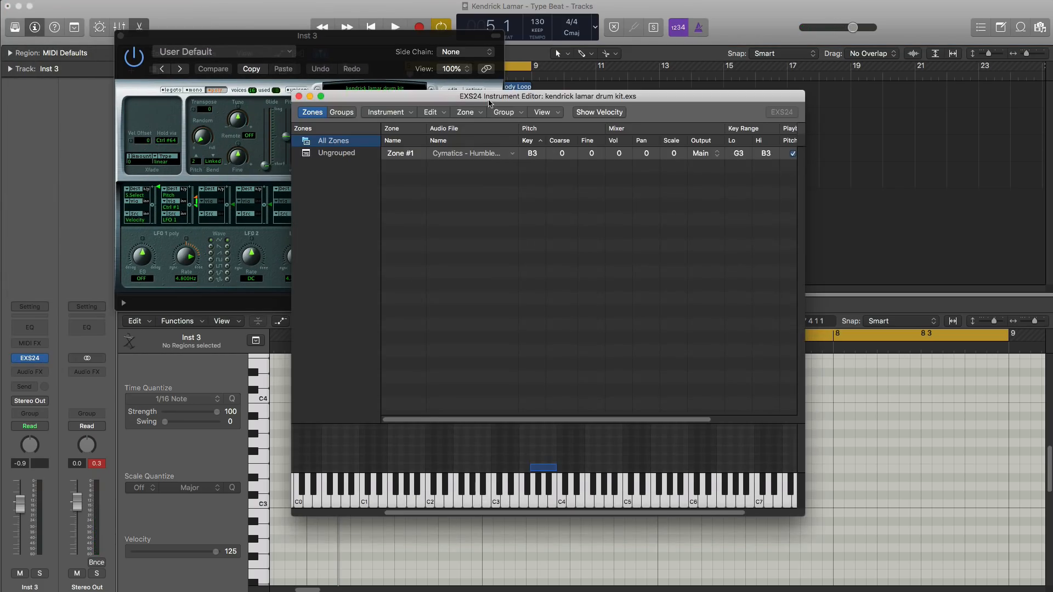
{"action": "left_click_drag", "start_coordinate": [489, 101], "coordinate": [488, 98]}
- Switch to Finder and open the Kicks folder inside "drums - one shots"
{"action": "left_click_drag", "start_coordinate": [516, 591], "coordinate": [359, 189]}
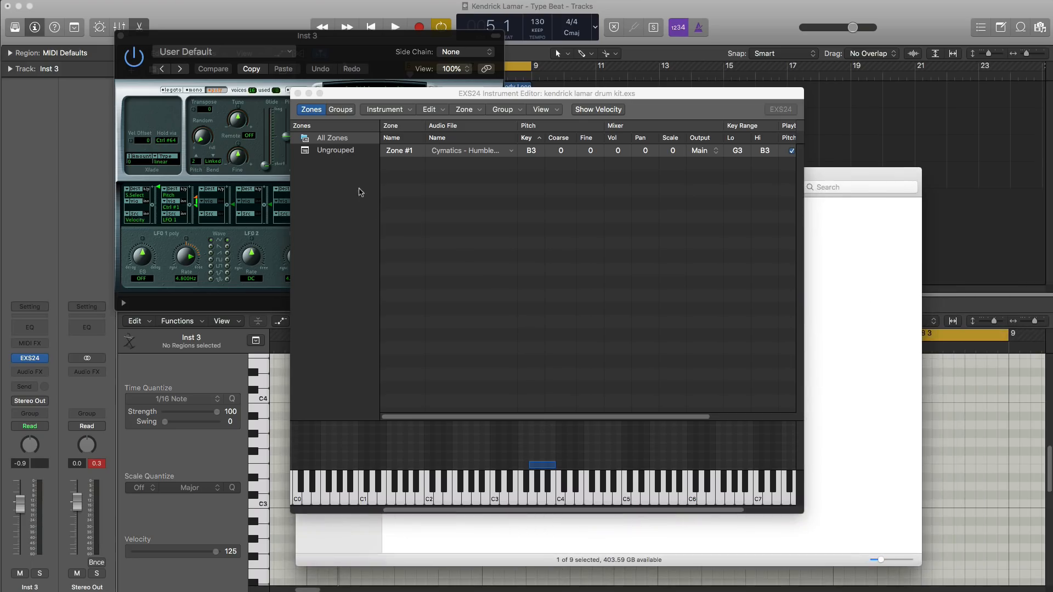
{"action": "left_click", "coordinate": [809, 169]}
{"action": "left_click", "coordinate": [308, 188]}
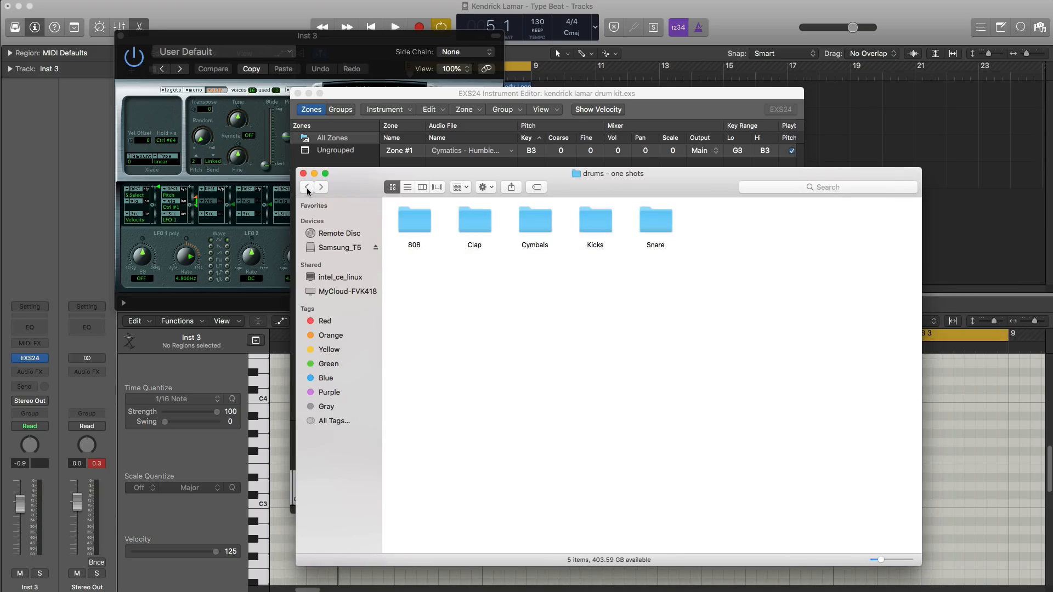
{"action": "double_click", "coordinate": [583, 226]}
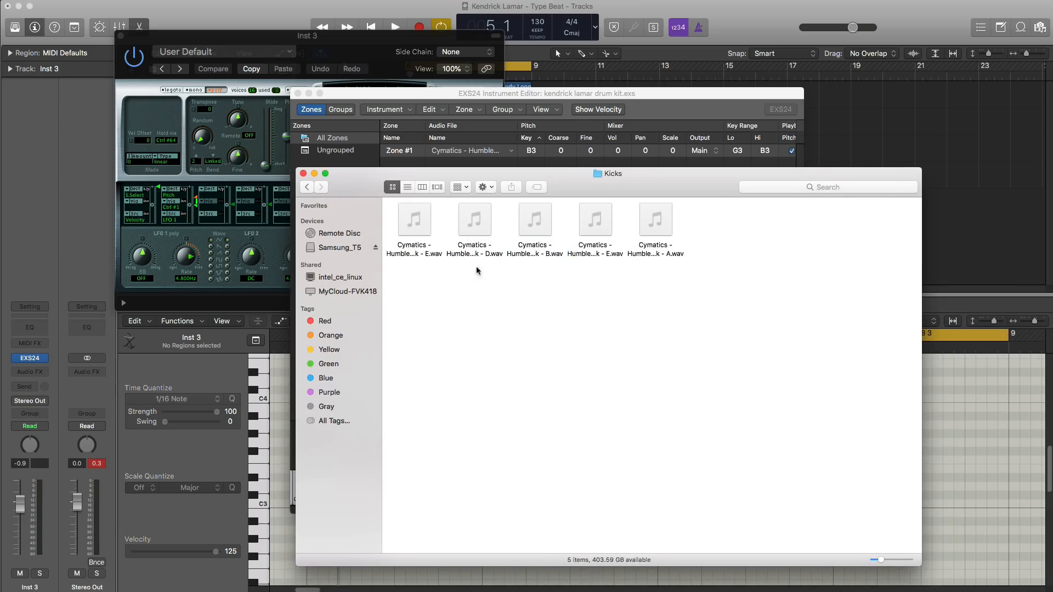
- Preview the five Humble kick samples, from the Friday Kick to the You Kick and back
{"action": "left_click", "coordinate": [409, 253]}
{"action": "key", "text": "space"}
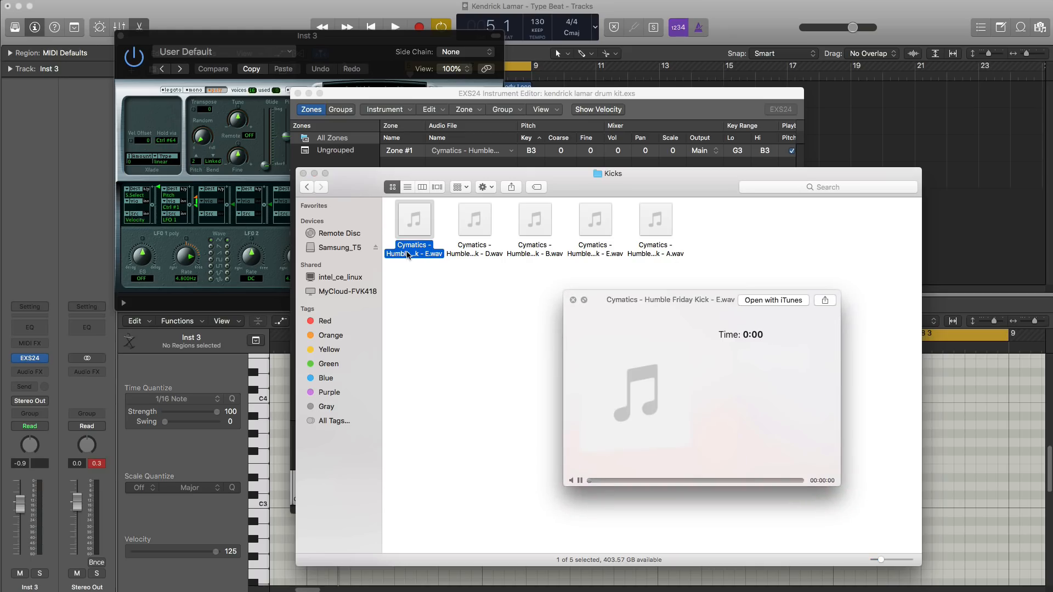
{"action": "key", "text": "Right"}
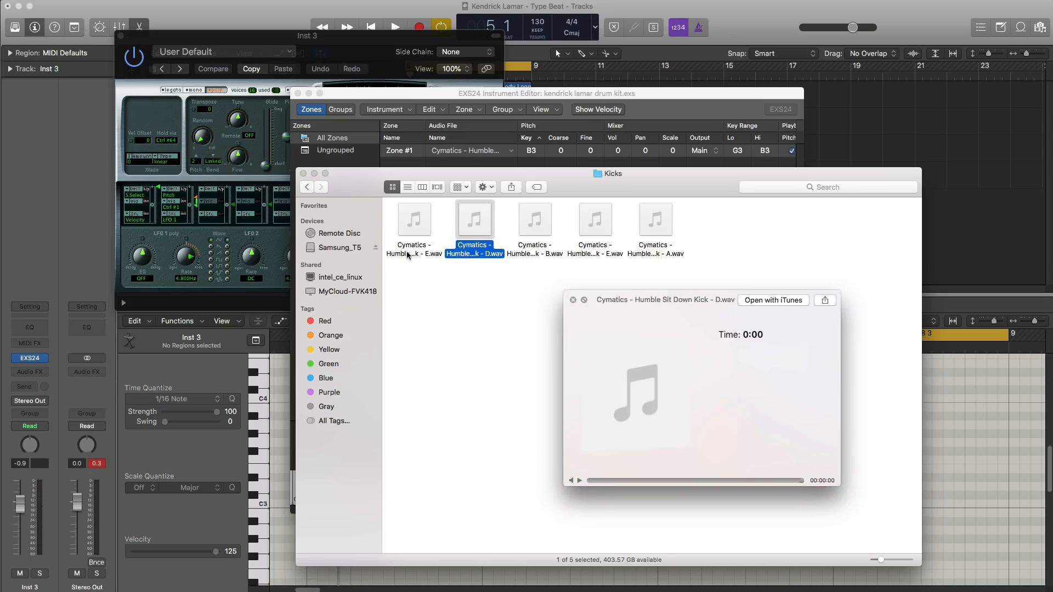
{"action": "key", "text": "Right"}
{"action": "key", "text": "Right"}
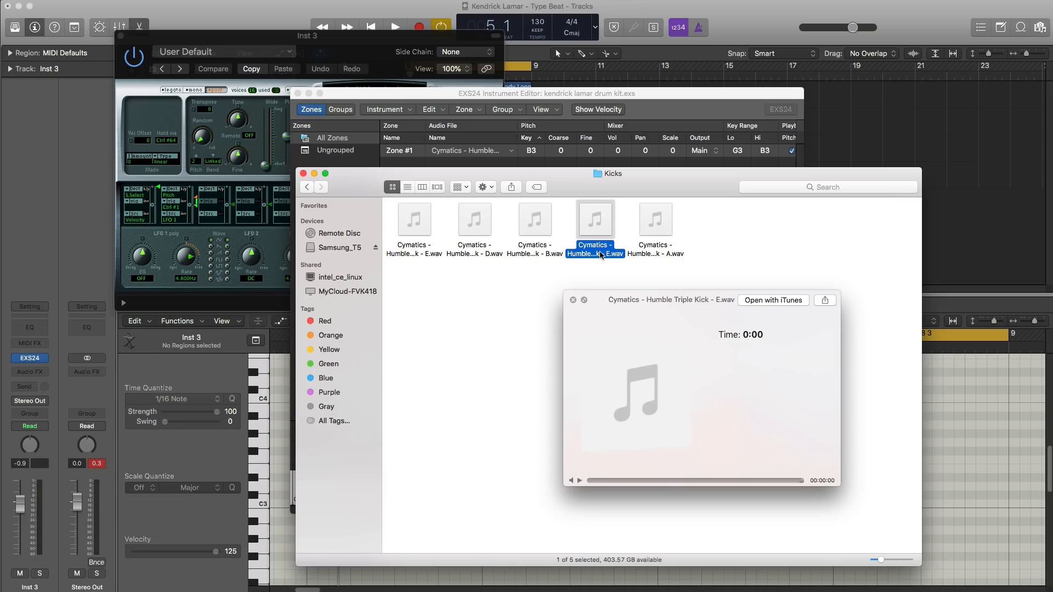
{"action": "key", "text": "Right"}
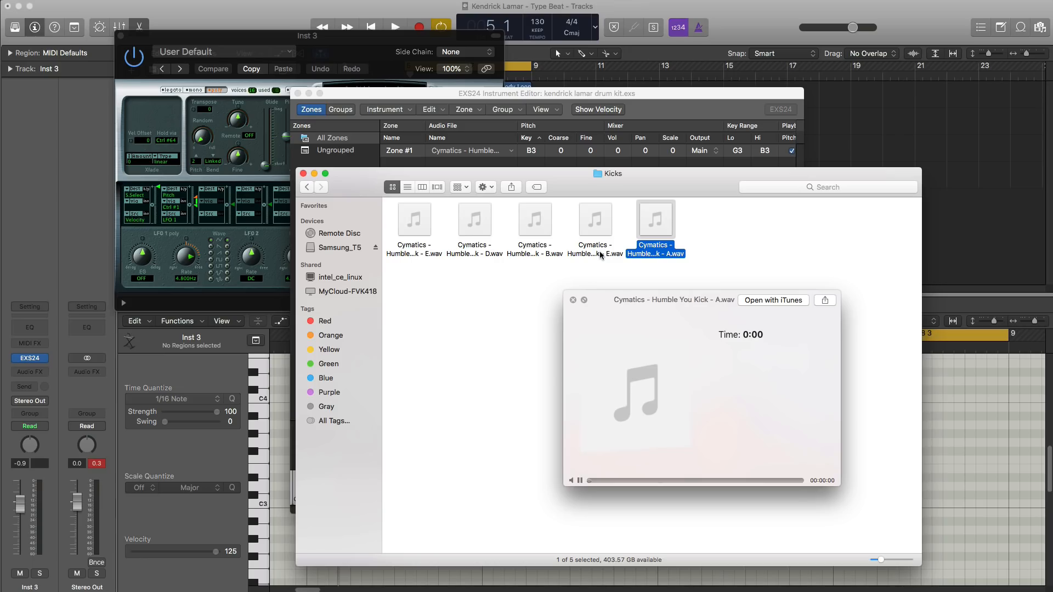
{"action": "key", "text": "Left"}
{"action": "key", "text": "Left"}
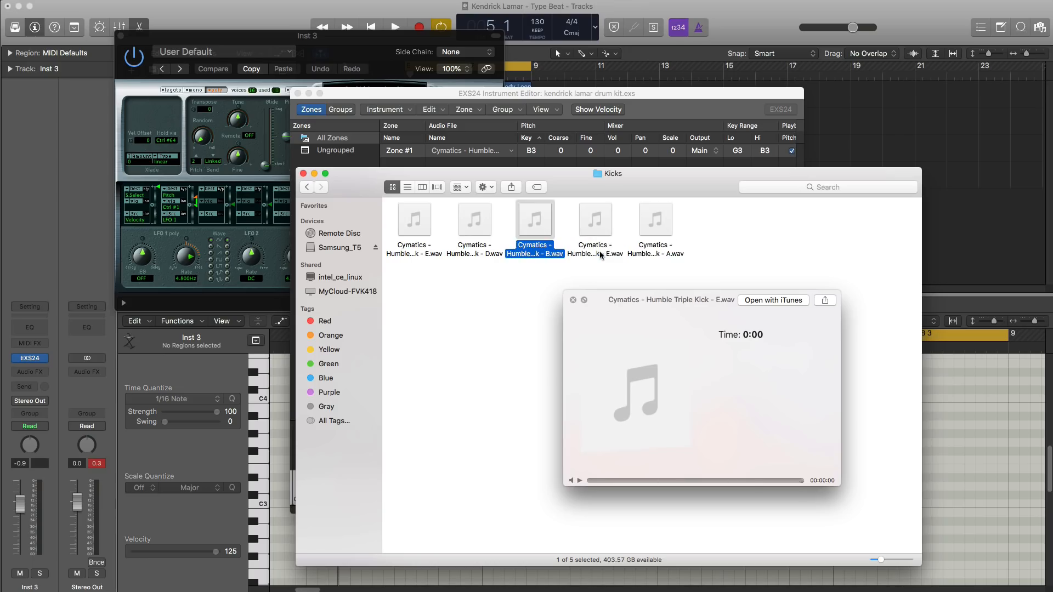
{"action": "key", "text": "Left"}
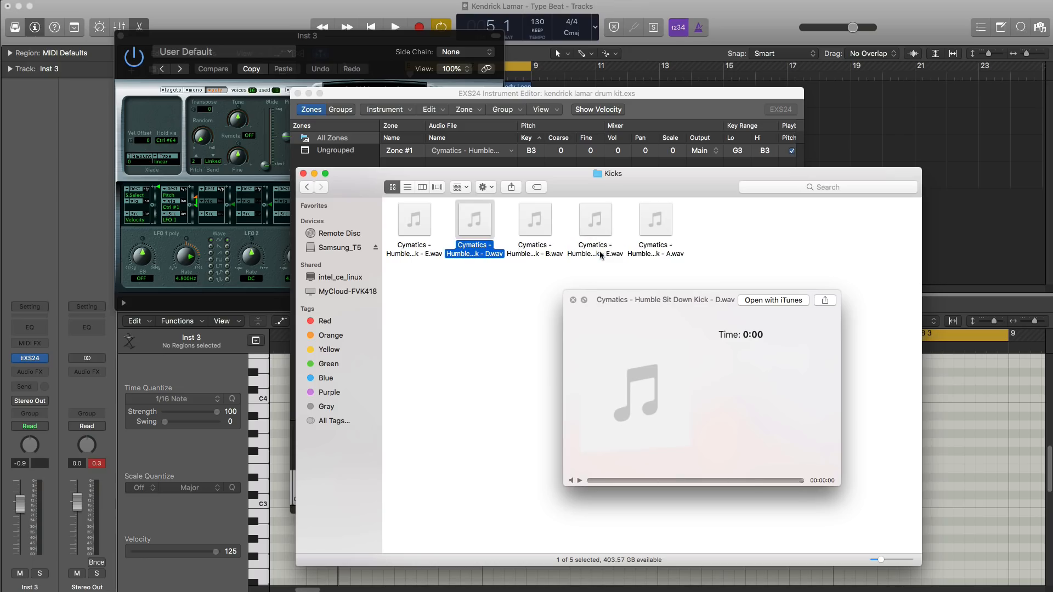
{"action": "key", "text": "Left"}
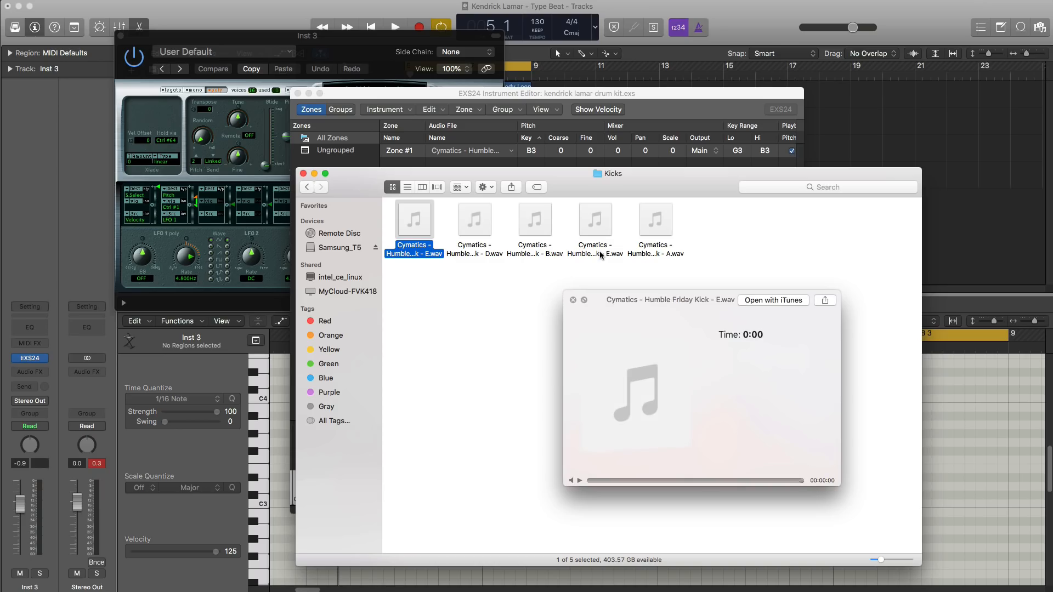
{"action": "key", "text": "space"}
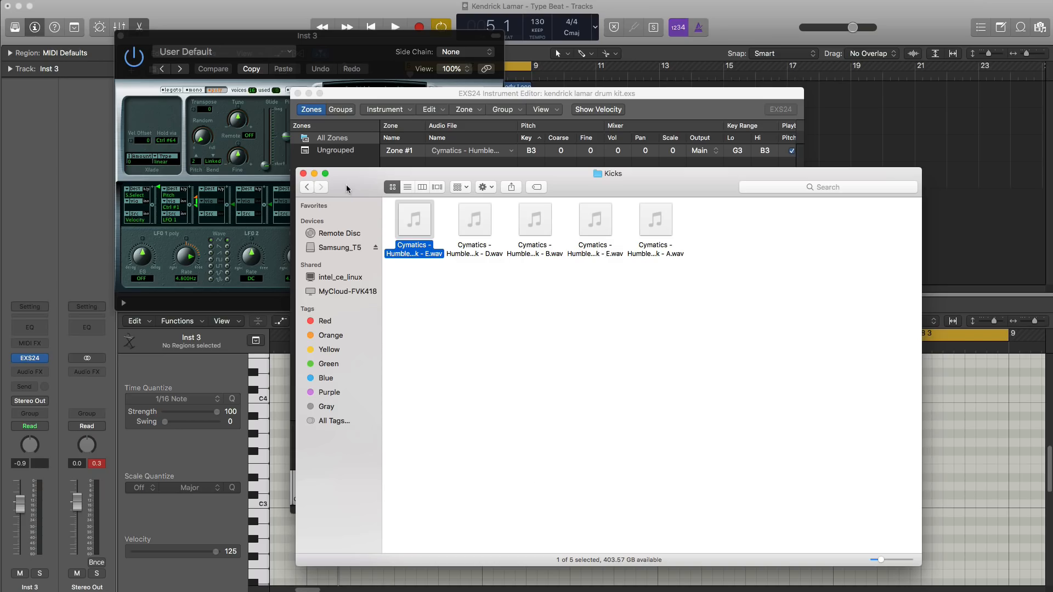
- Add the "Cymatics - Humble Friday Kick - E.wav" sample as a zone spanning E2 to G#2 and audition it on the editor keyboard
{"action": "left_click_drag", "start_coordinate": [364, 185], "coordinate": [900, 213]}
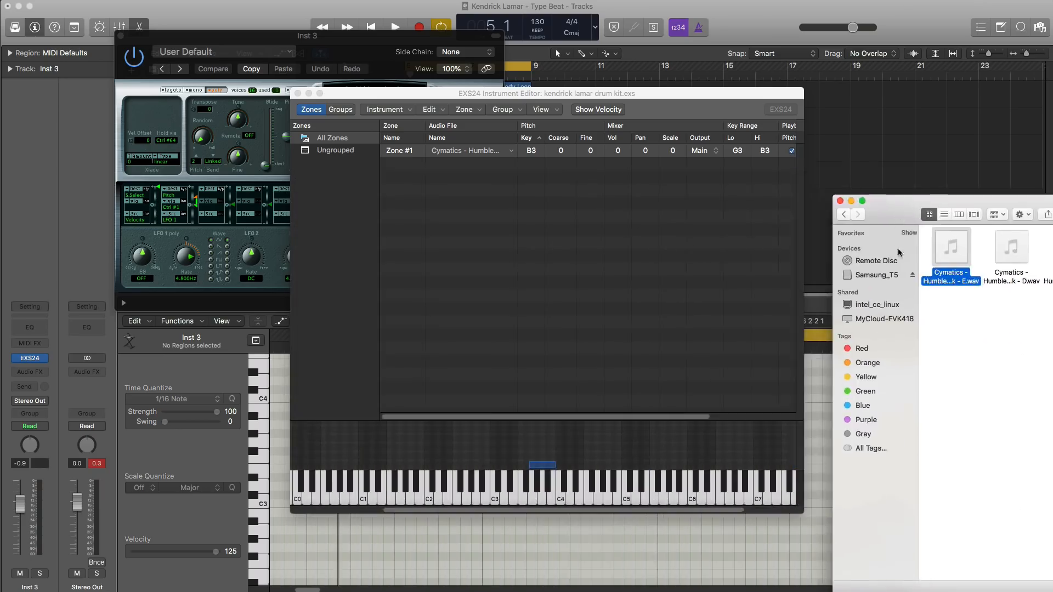
{"action": "left_click_drag", "start_coordinate": [951, 250], "coordinate": [471, 474]}
{"action": "left_click", "coordinate": [446, 465]}
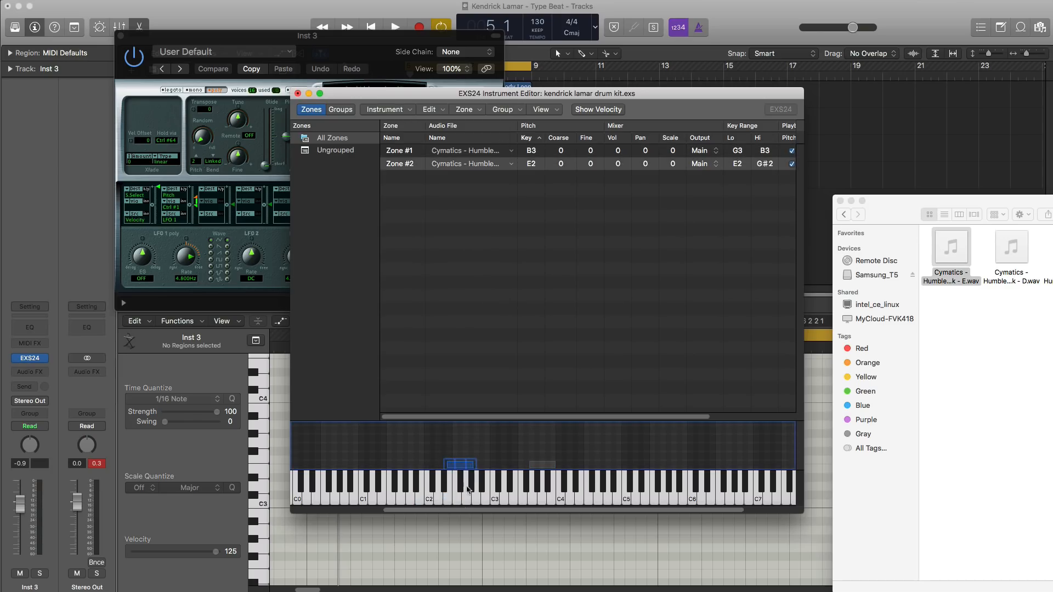
{"action": "left_click", "coordinate": [464, 504]}
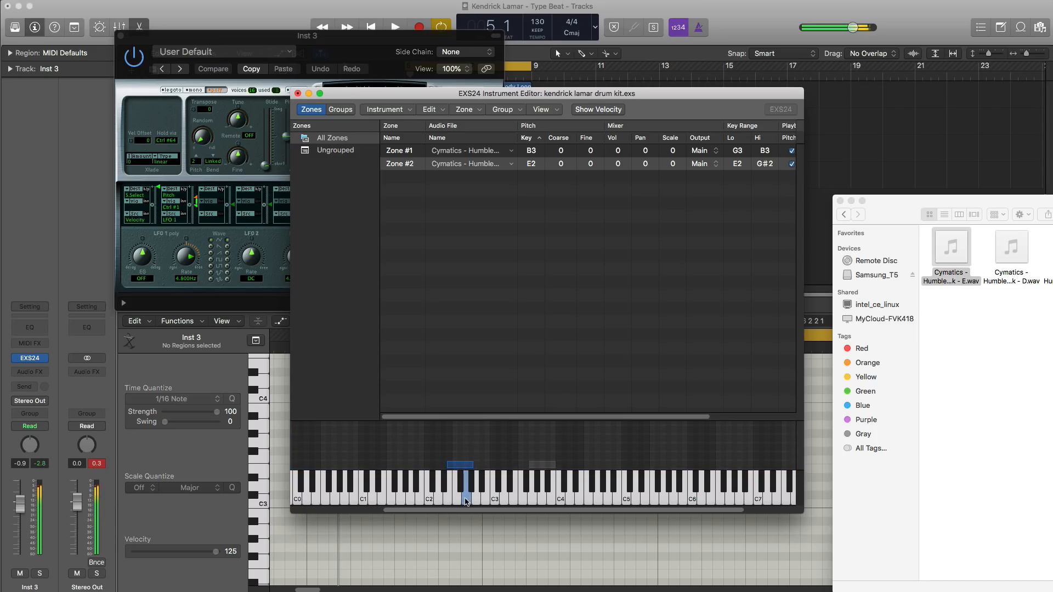
- Save the updated drum kit sampler instrument, and close the instrument editor and the EXS24 window
{"action": "left_click", "coordinate": [384, 109]}
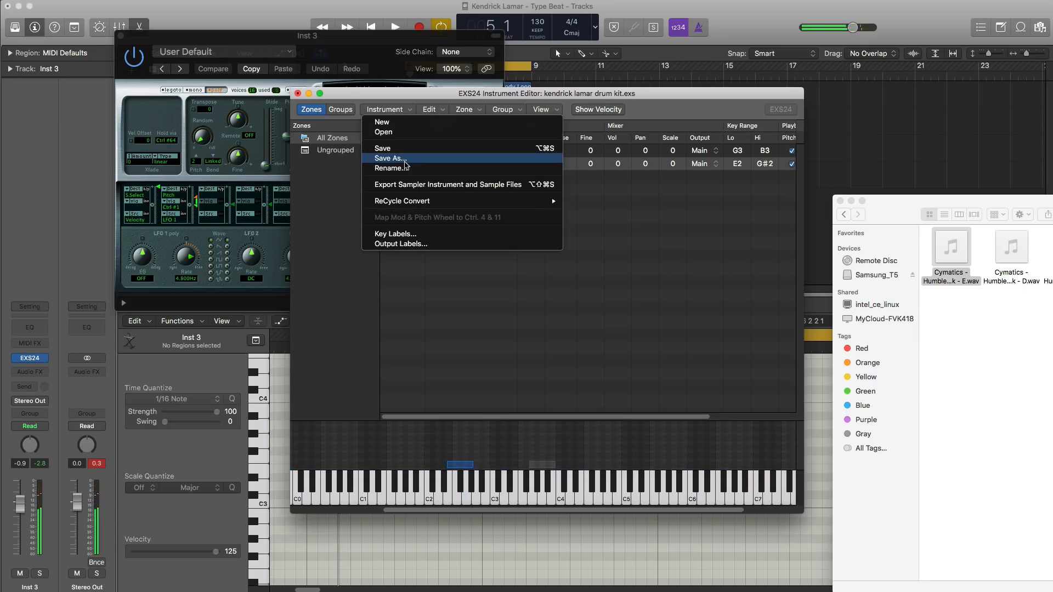
{"action": "left_click", "coordinate": [373, 151]}
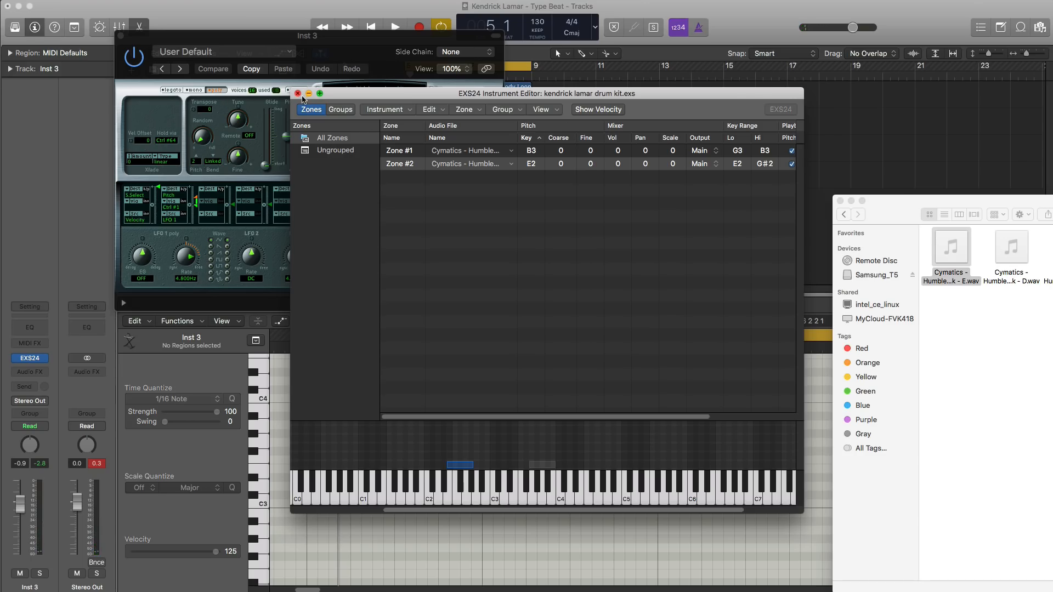
{"action": "left_click", "coordinate": [297, 94]}
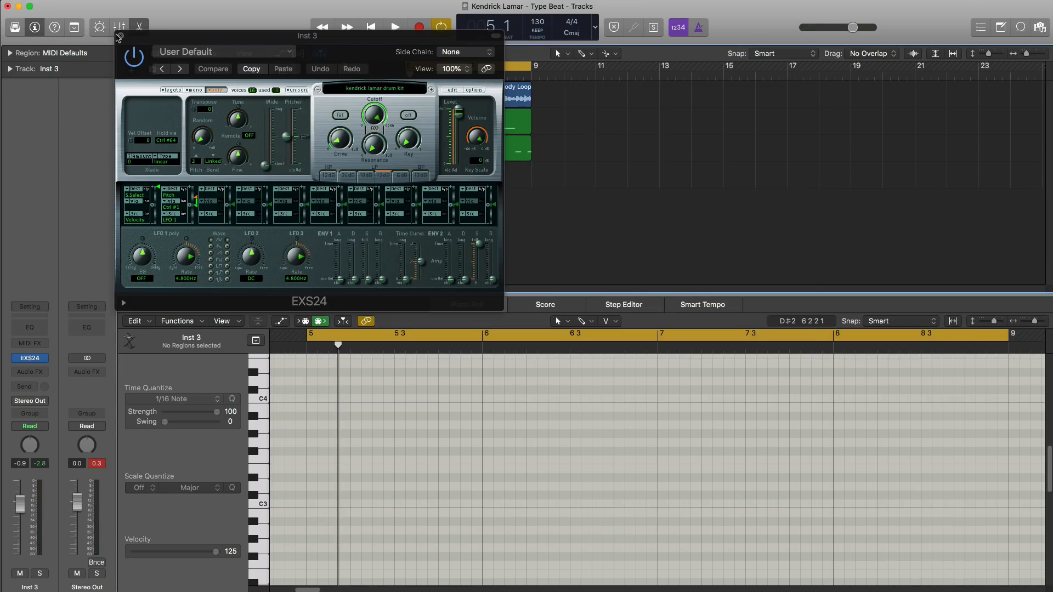
{"action": "left_click", "coordinate": [119, 36]}
- Create a MIDI region from bar 5 to bar 9 on the kendrick lamar drum kit track and start playback
{"action": "double_click", "coordinate": [412, 176]}
{"action": "left_click_drag", "start_coordinate": [437, 185], "coordinate": [521, 190]}
{"action": "key", "text": "space"}
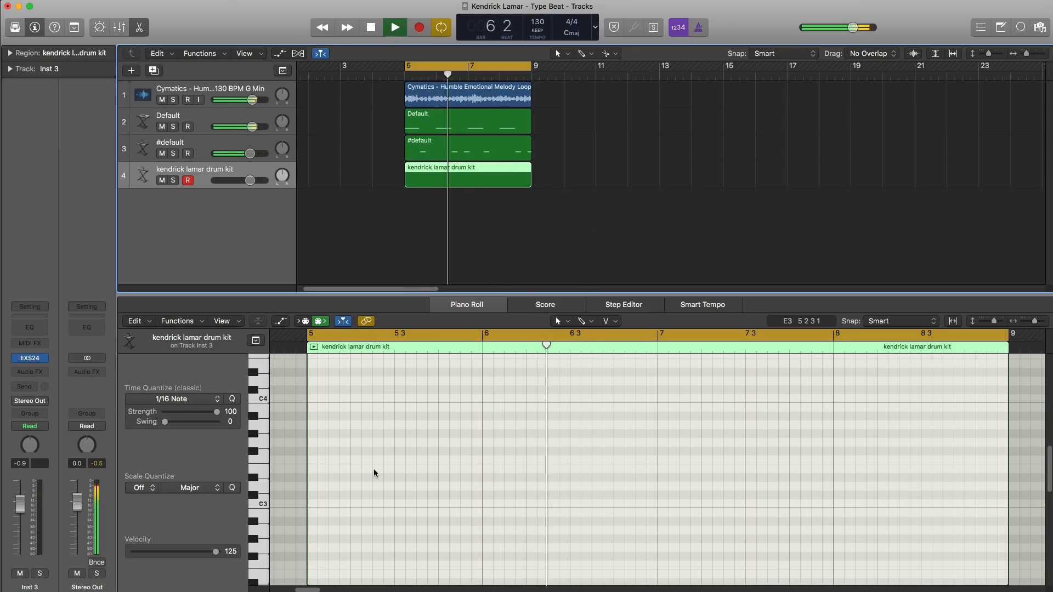
- Place a short G2 kick note at the start of bar 5 and play it back with the other tracks
{"action": "key", "text": "space"}
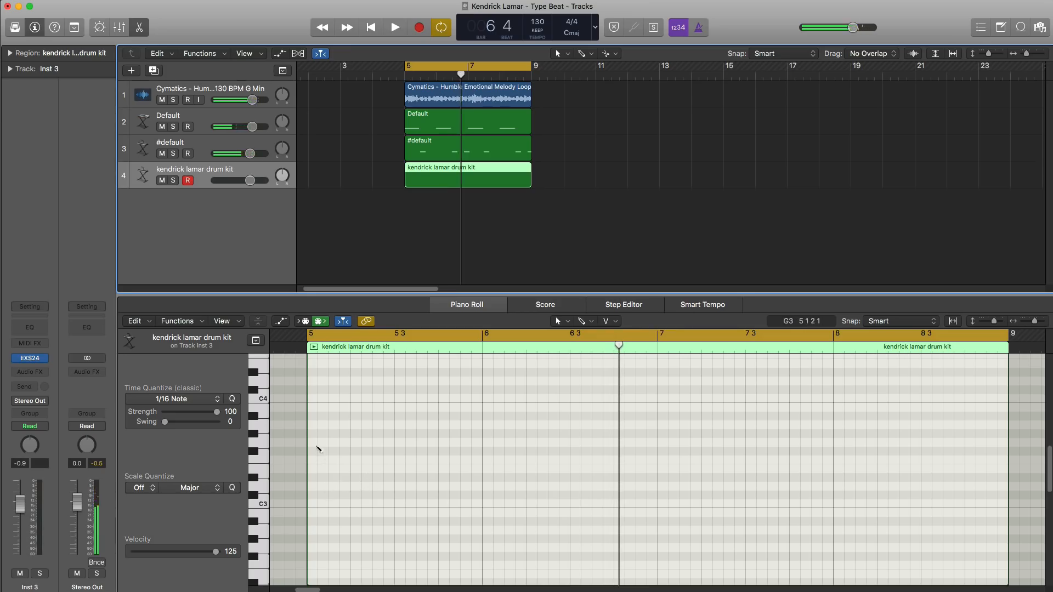
{"action": "left_click", "coordinate": [317, 443]}
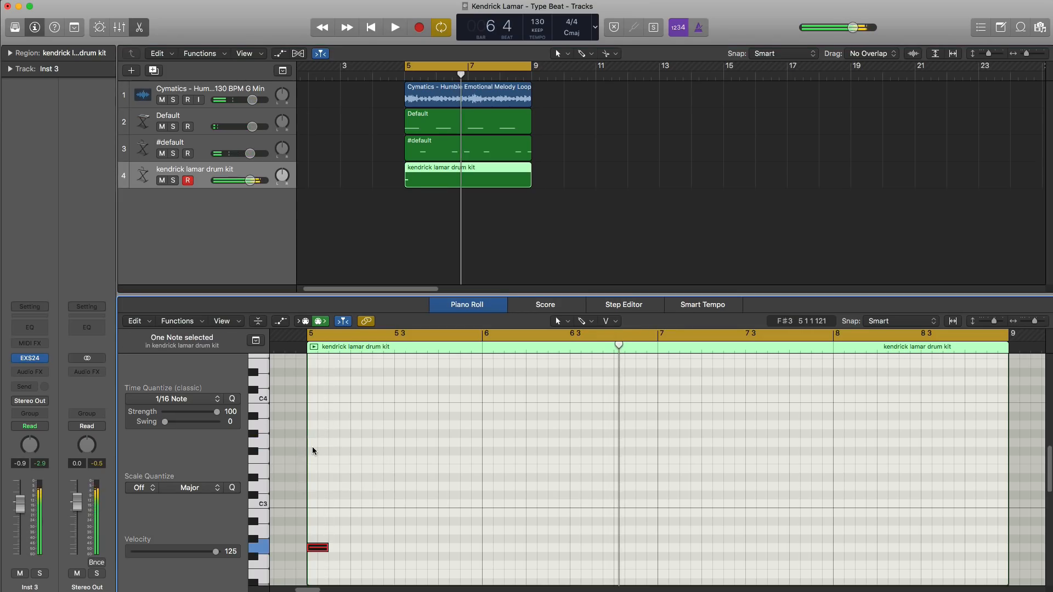
{"action": "key", "text": "space"}
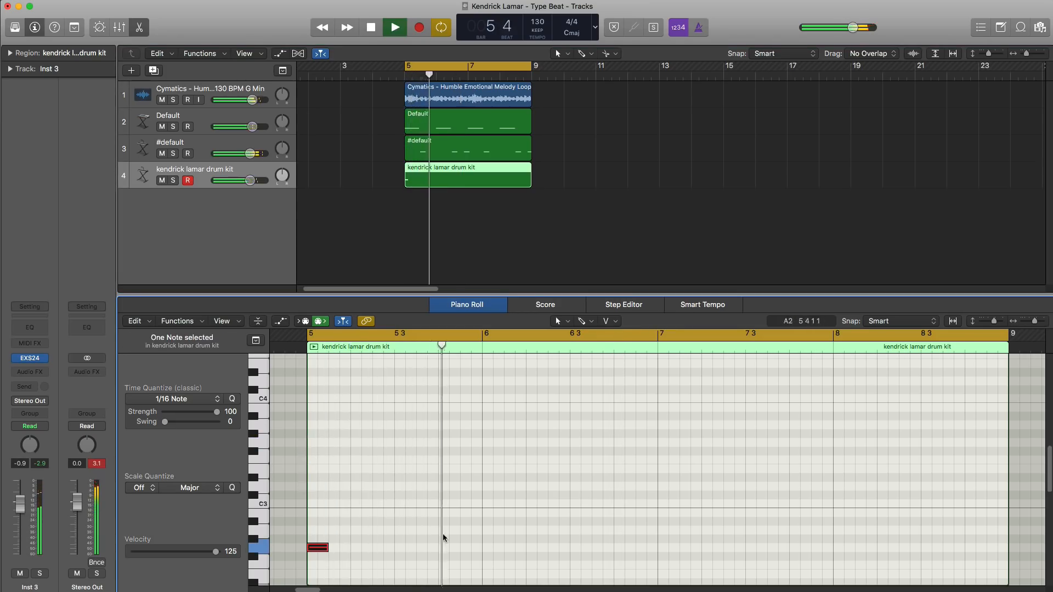
- Add G2 kick notes on beat 3.5 and beat 4 of bar 5 and at the start of bar 6, checking them in playback
{"action": "key", "text": "space"}
{"action": "left_click", "coordinate": [421, 548], "text": "super"}
{"action": "key", "text": "space"}
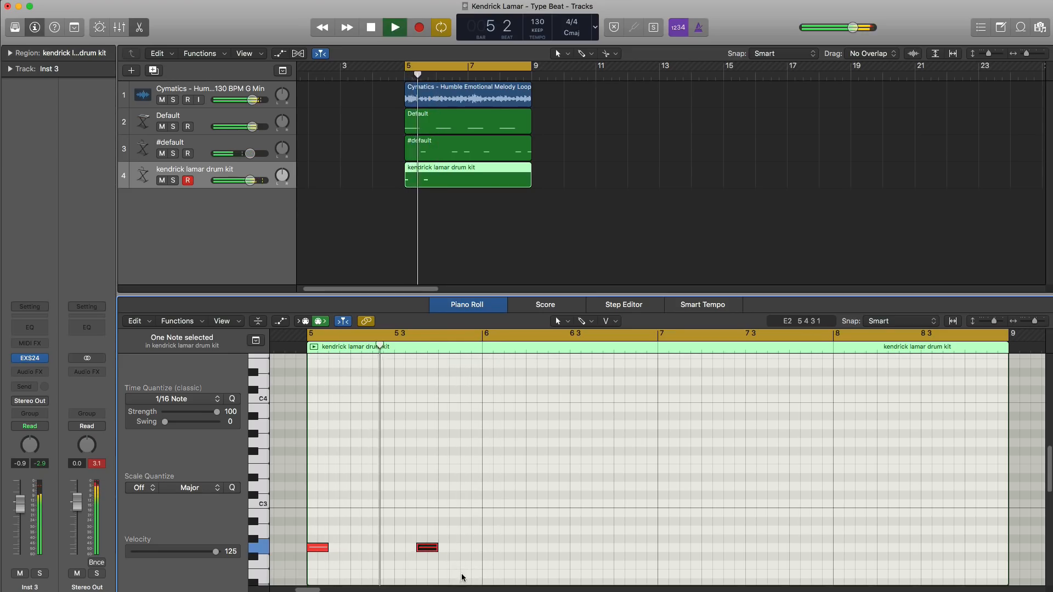
{"action": "key", "text": "space"}
{"action": "key", "text": "space"}
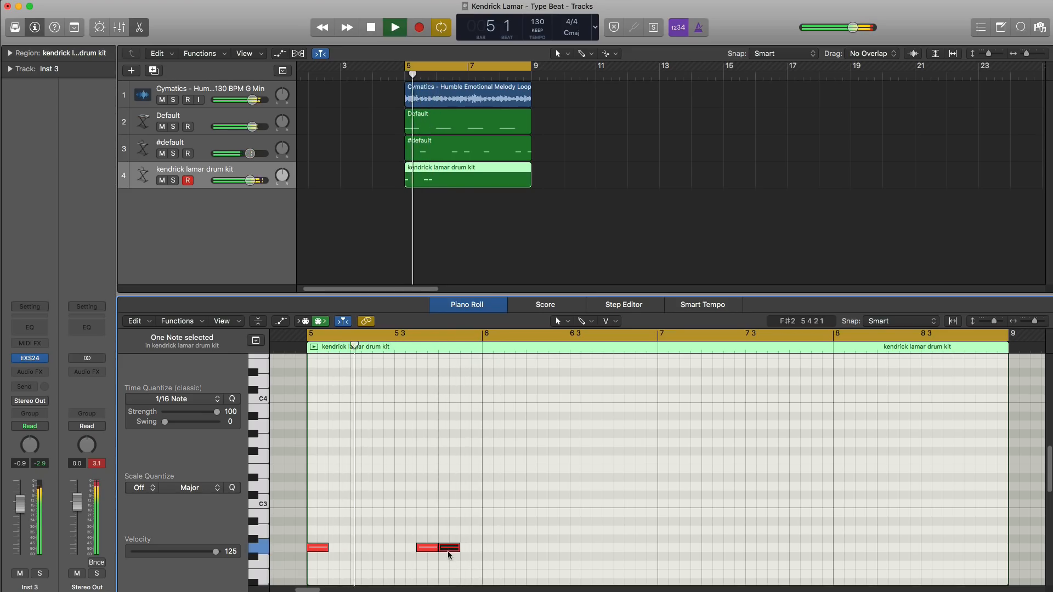
{"action": "left_click", "coordinate": [485, 548], "text": "super"}
{"action": "key", "text": "space"}
{"action": "key", "text": "space"}
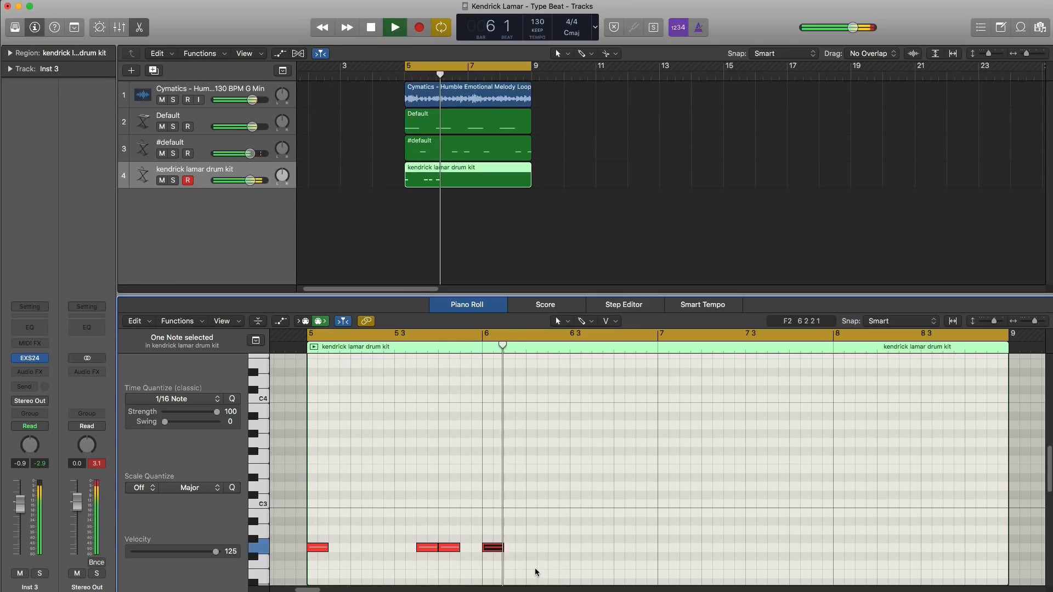
- Add G2 kick notes at the start of bar 7 and on beat 3.5 of bar 7, and play the pattern back
{"action": "left_click", "coordinate": [663, 549], "text": "super"}
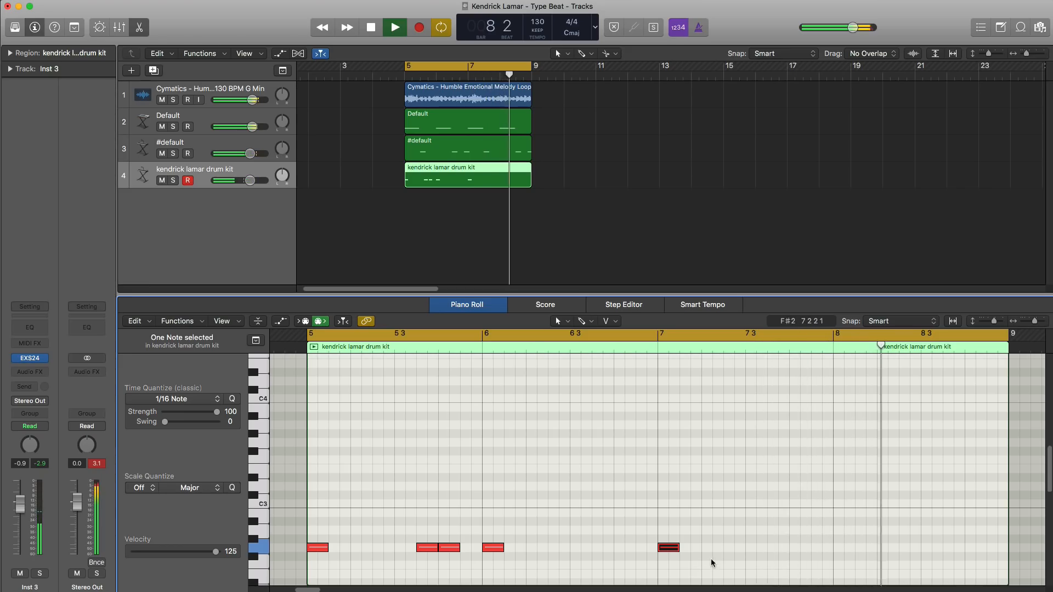
{"action": "left_click", "coordinate": [770, 547], "text": "super"}
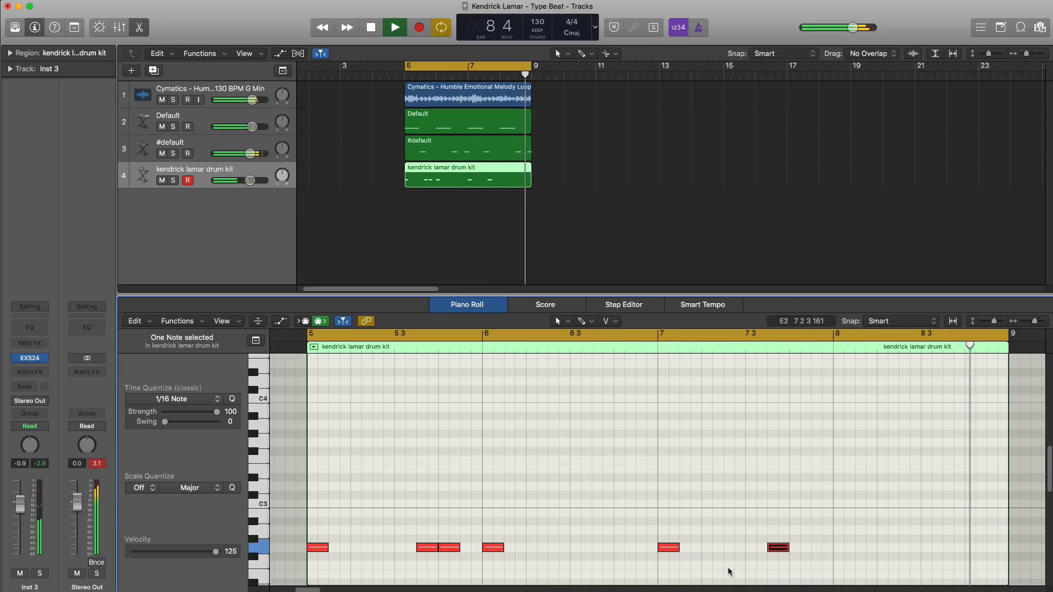
{"action": "key", "text": "space"}
{"action": "left_click", "coordinate": [715, 416]}
{"action": "key", "text": "space"}
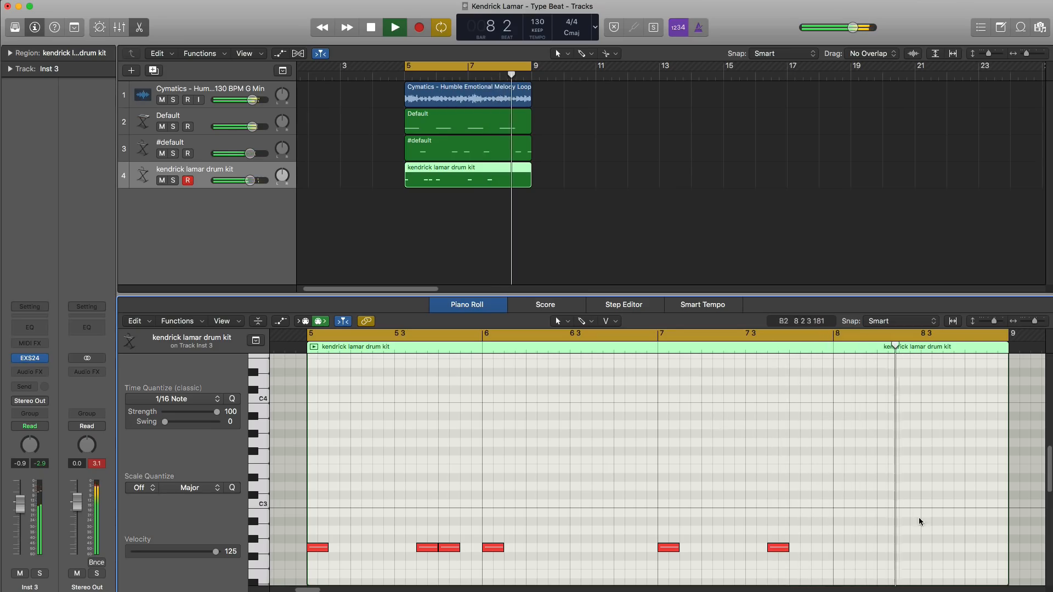
- Add two closely spaced G2 kick notes at the very end of bar 8 and listen to the loop
{"action": "key", "text": "space"}
{"action": "left_click", "coordinate": [994, 548]}
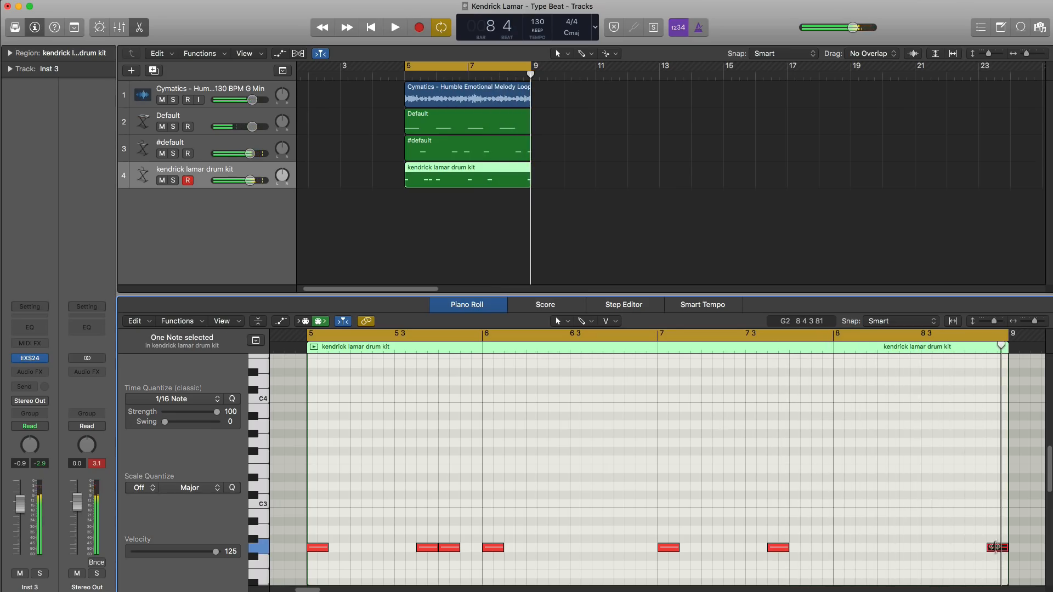
{"action": "left_click_drag", "start_coordinate": [1003, 547], "coordinate": [1007, 549]}
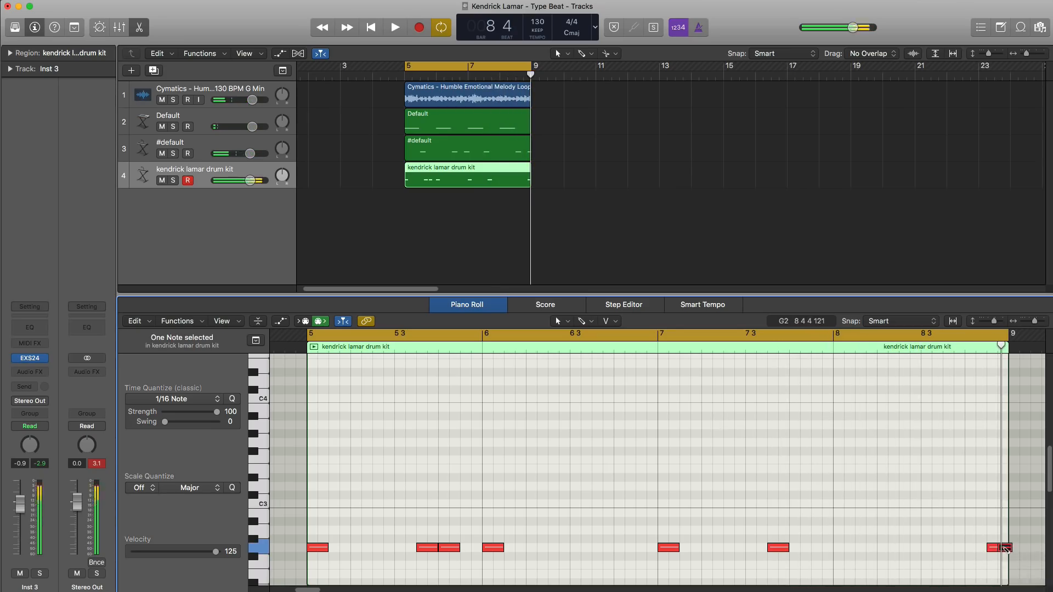
{"action": "key", "text": "space"}
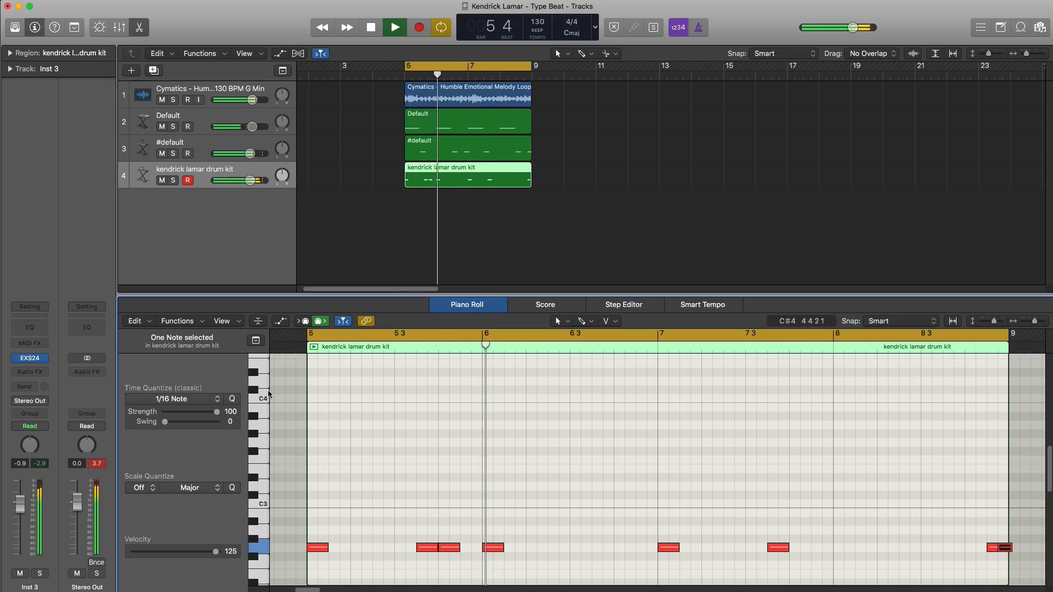
{"action": "key", "text": "space"}
- Insert an Adaptive Limiter on the Stereo Out with 0.0 dB gain and a -0.3 dB out ceiling, check it in playback and close it
{"action": "left_click", "coordinate": [97, 367]}
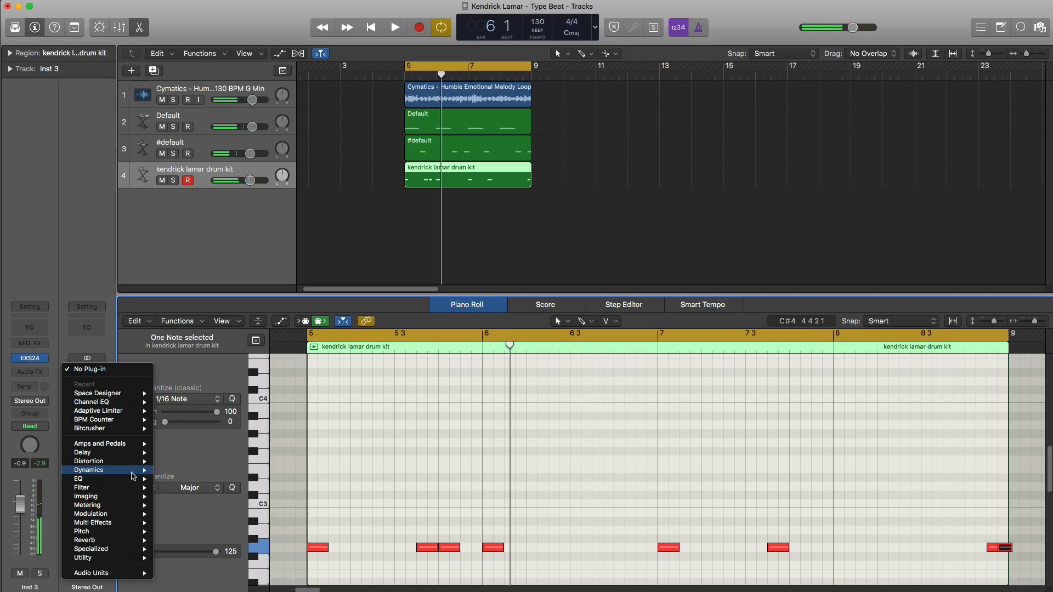
{"action": "mouse_move", "coordinate": [132, 471]}
{"action": "left_click", "coordinate": [262, 472]}
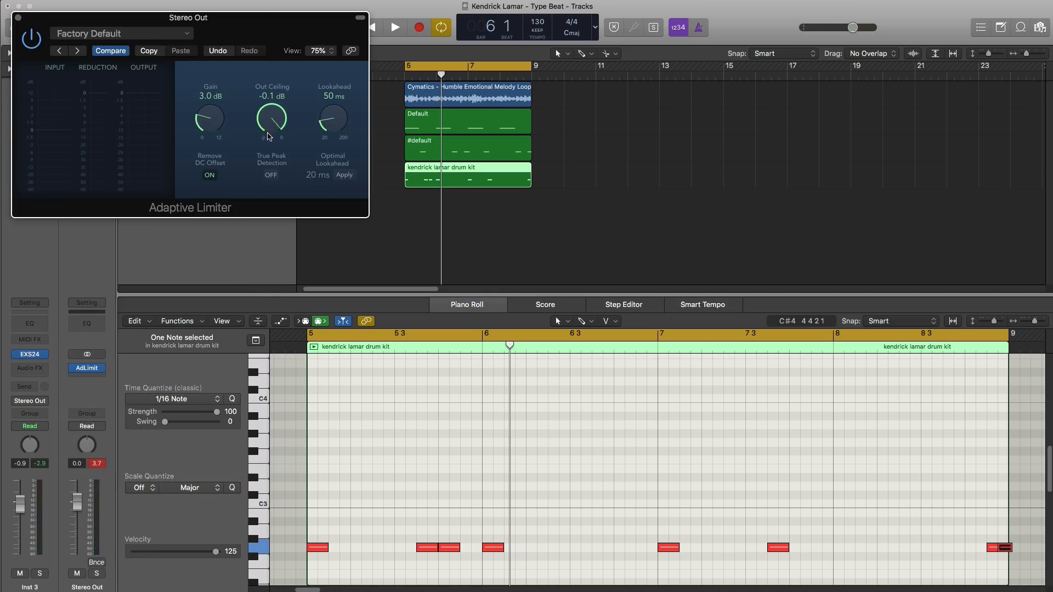
{"action": "key", "text": "space"}
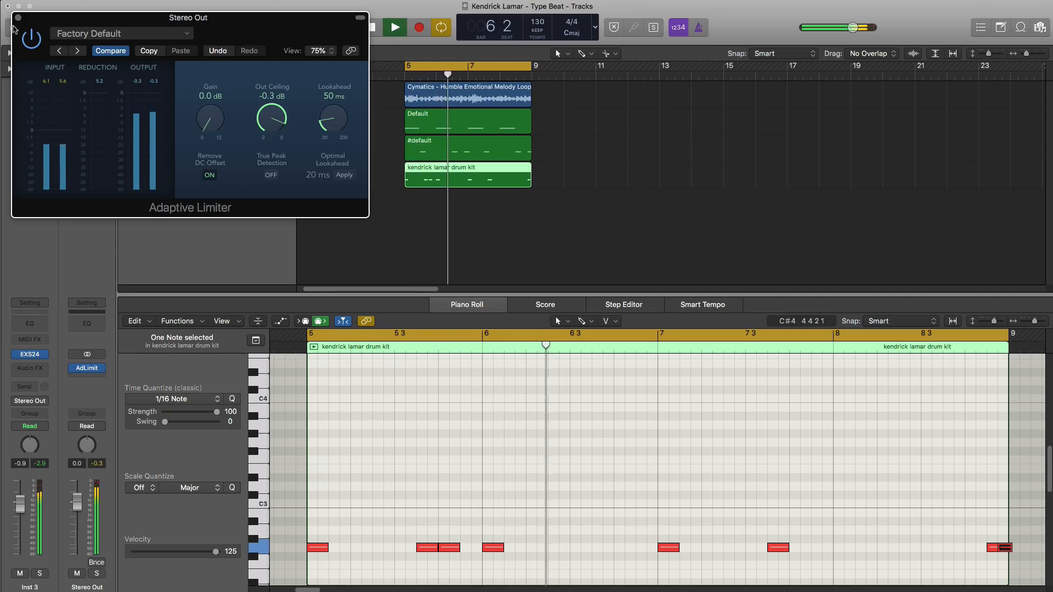
{"action": "left_click", "coordinate": [18, 18]}
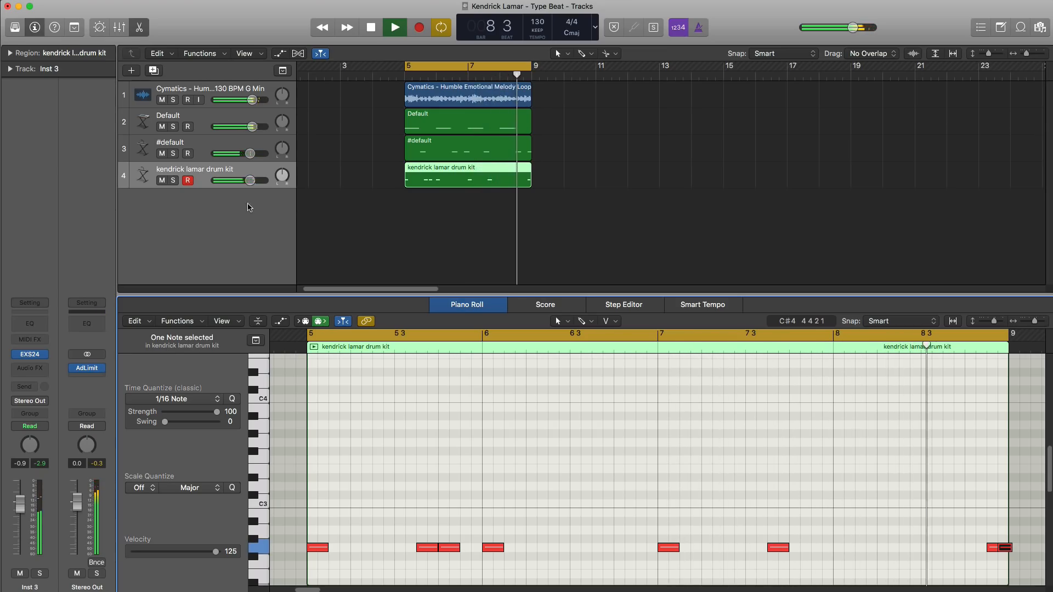
- Lower the kendrick lamar drum kit track's volume to -1.8 dB and check the track levels in the mixer during playback
{"action": "left_click_drag", "start_coordinate": [250, 180], "coordinate": [248, 180]}
{"action": "key", "text": "space"}
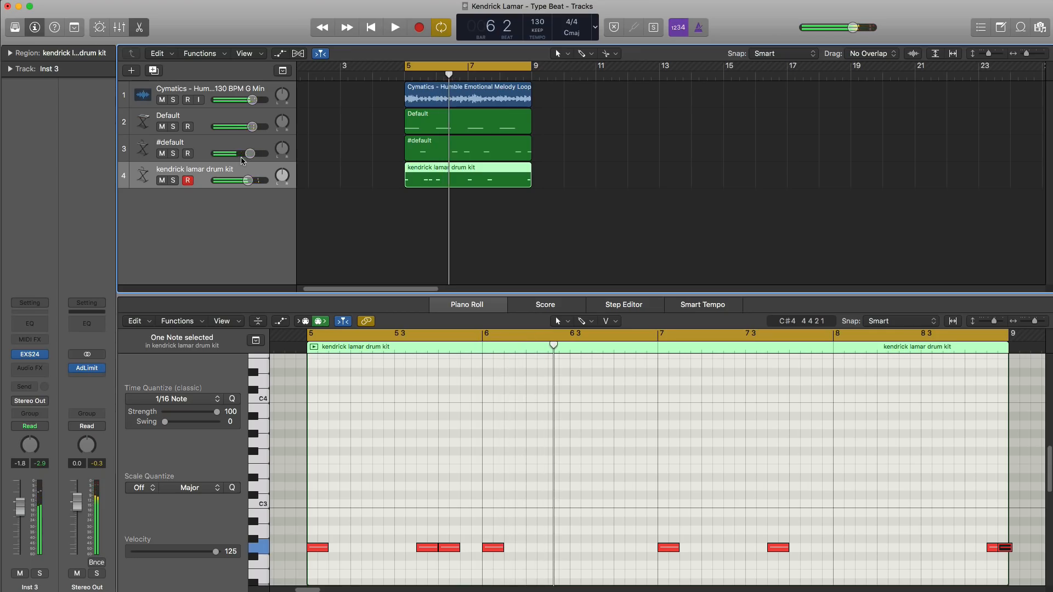
{"action": "key", "text": "x"}
{"action": "key", "text": "space"}
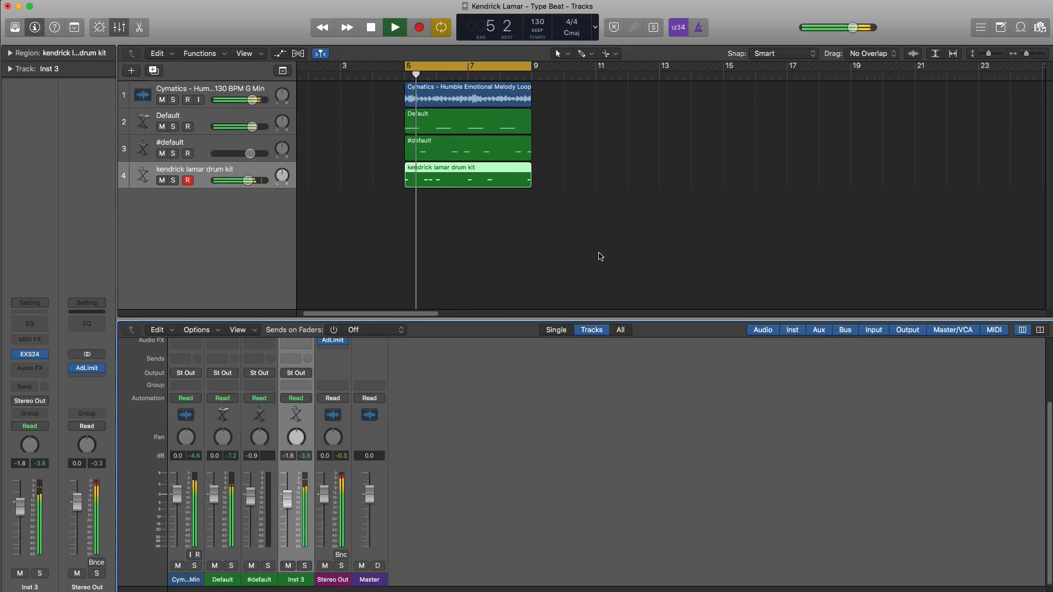
{"action": "key", "text": "x"}
{"action": "key", "text": "space"}
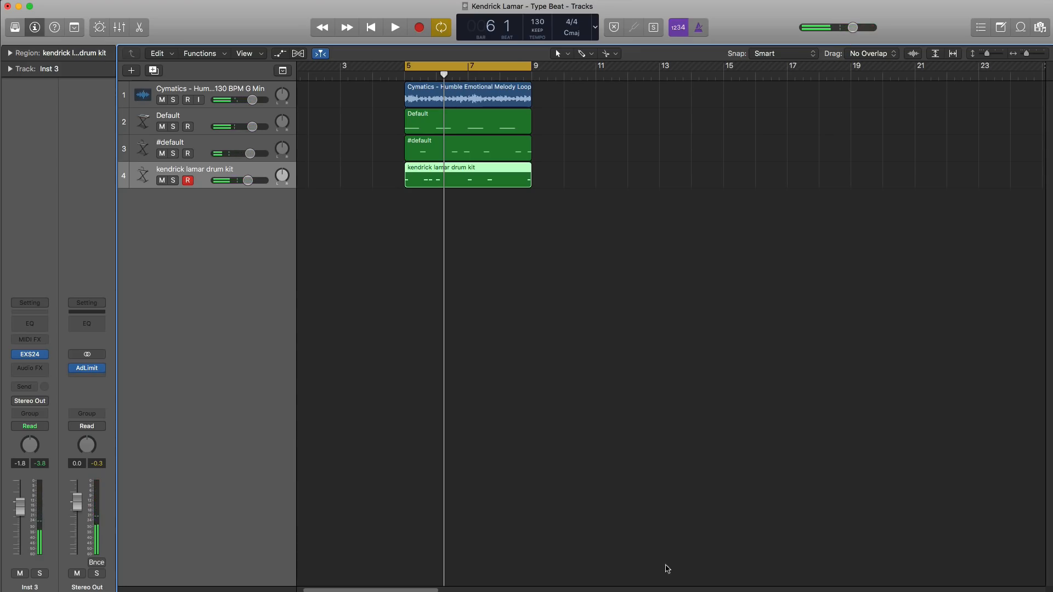
- Switch to Finder and open the Hihat Loops folder inside "drums - loops"
{"action": "key", "text": "super+Tab"}
{"action": "left_click_drag", "start_coordinate": [352, 183], "coordinate": [279, 99]}
{"action": "left_click", "coordinate": [252, 119]}
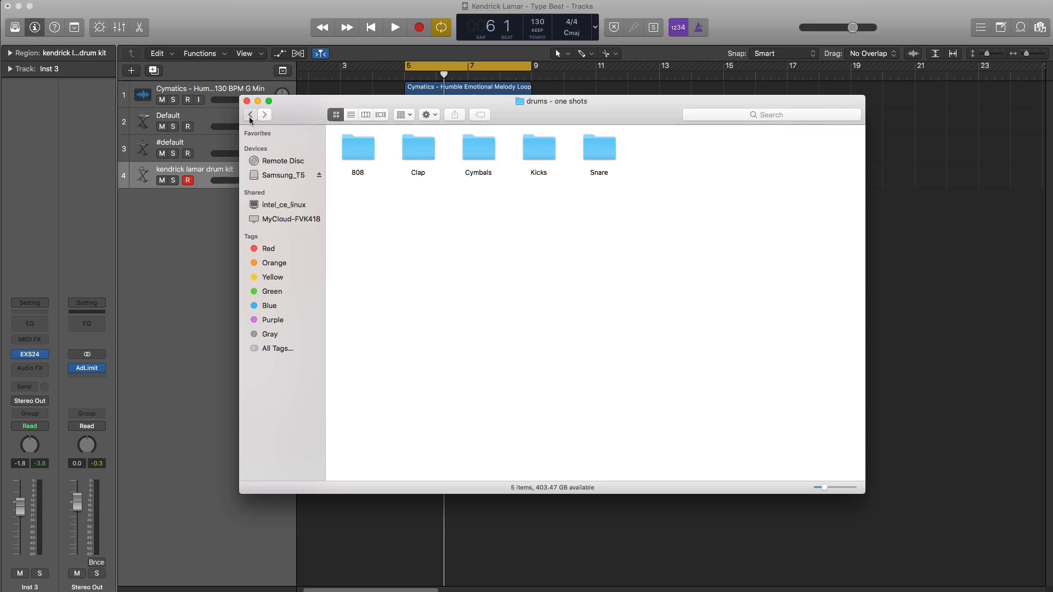
{"action": "left_click", "coordinate": [250, 115]}
{"action": "double_click", "coordinate": [352, 155]}
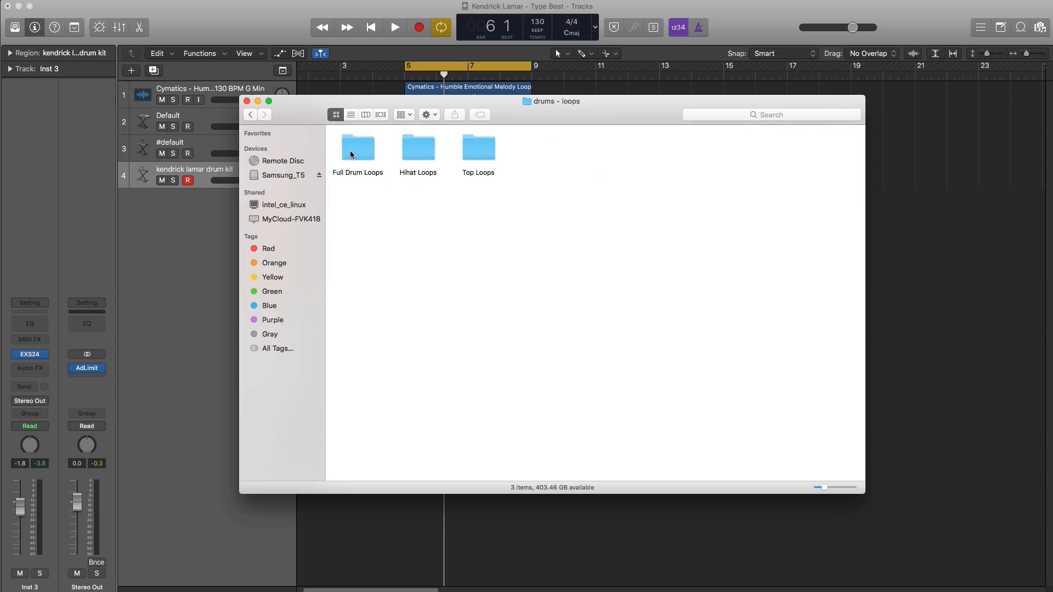
{"action": "double_click", "coordinate": [414, 151]}
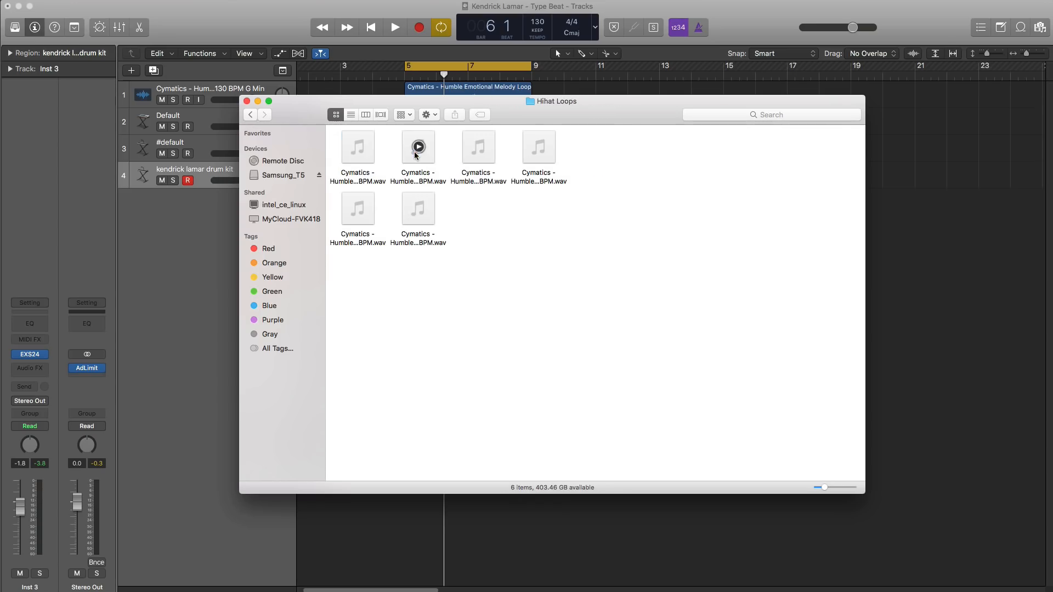
- Audition the Cymatics Humble hi-hat loops and select "Cymatics - Humble Hihat Loop 4 - 140 BPM"
{"action": "left_click", "coordinate": [352, 179]}
{"action": "key", "text": "space"}
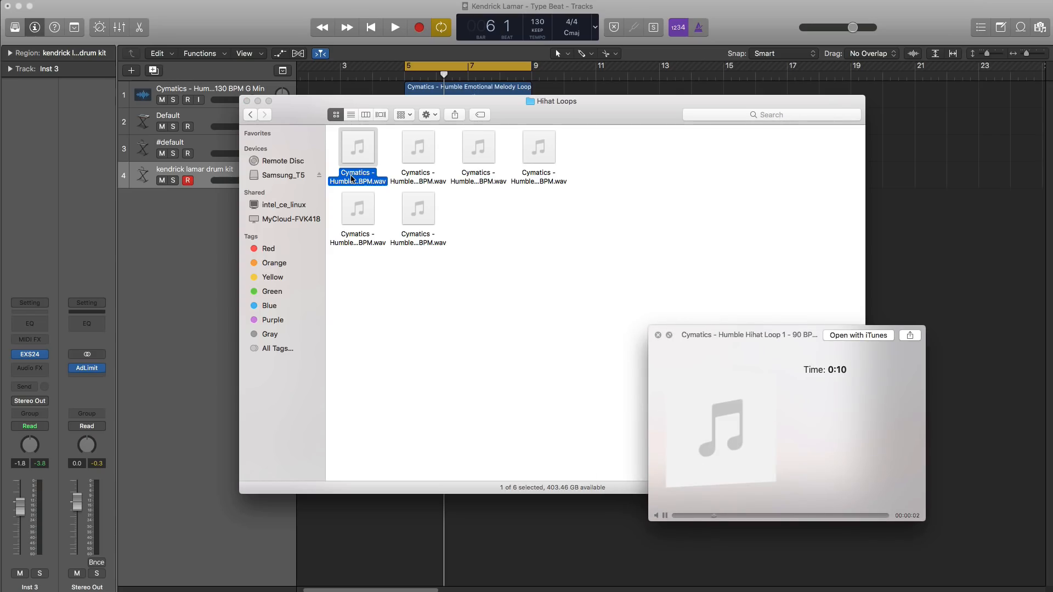
{"action": "key", "text": "Right"}
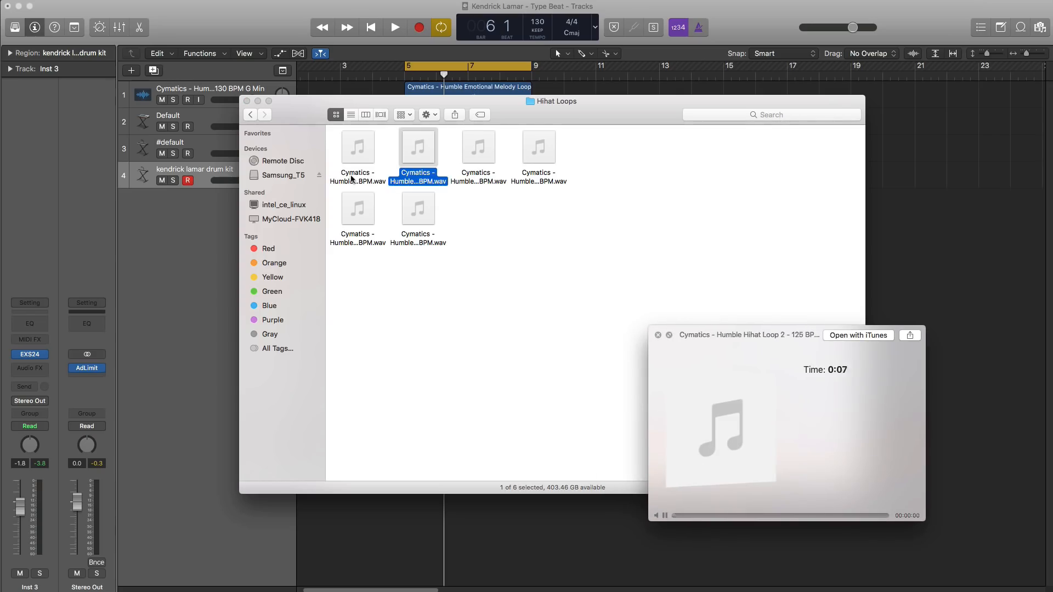
{"action": "key", "text": "Right"}
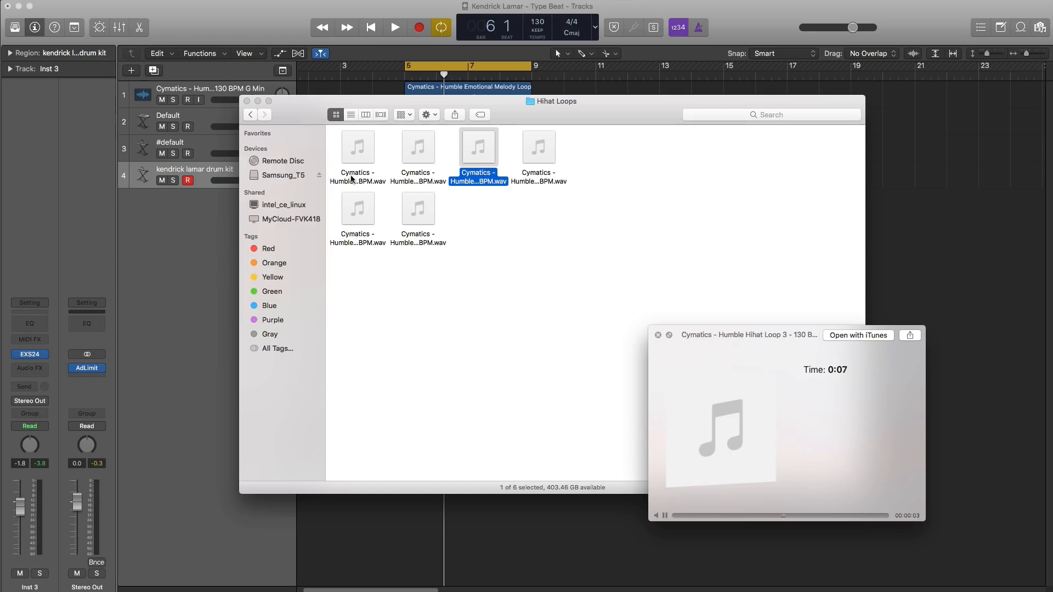
{"action": "key", "text": "Right"}
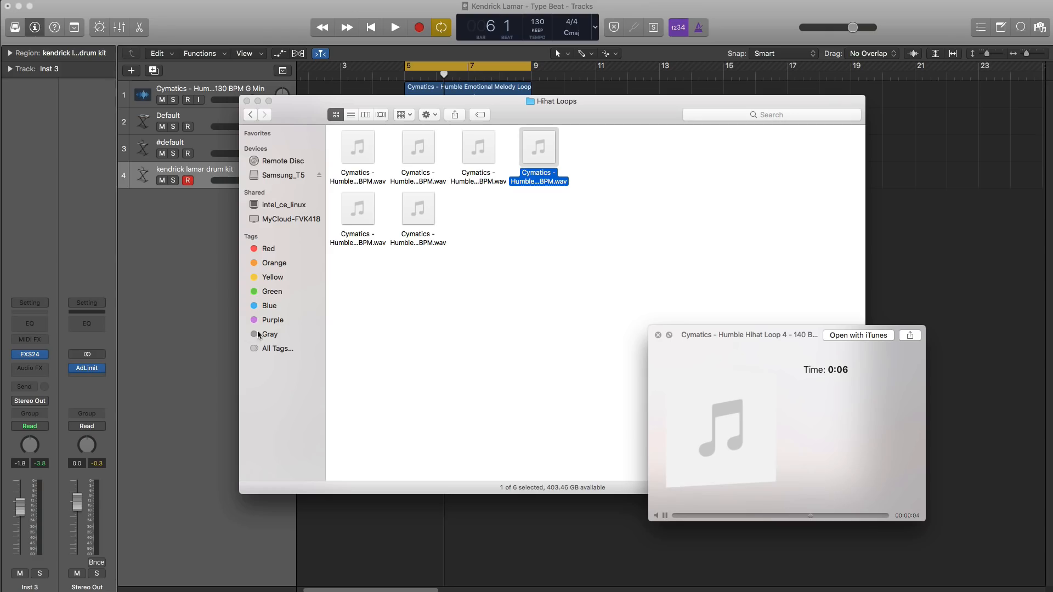
{"action": "left_click", "coordinate": [410, 239]}
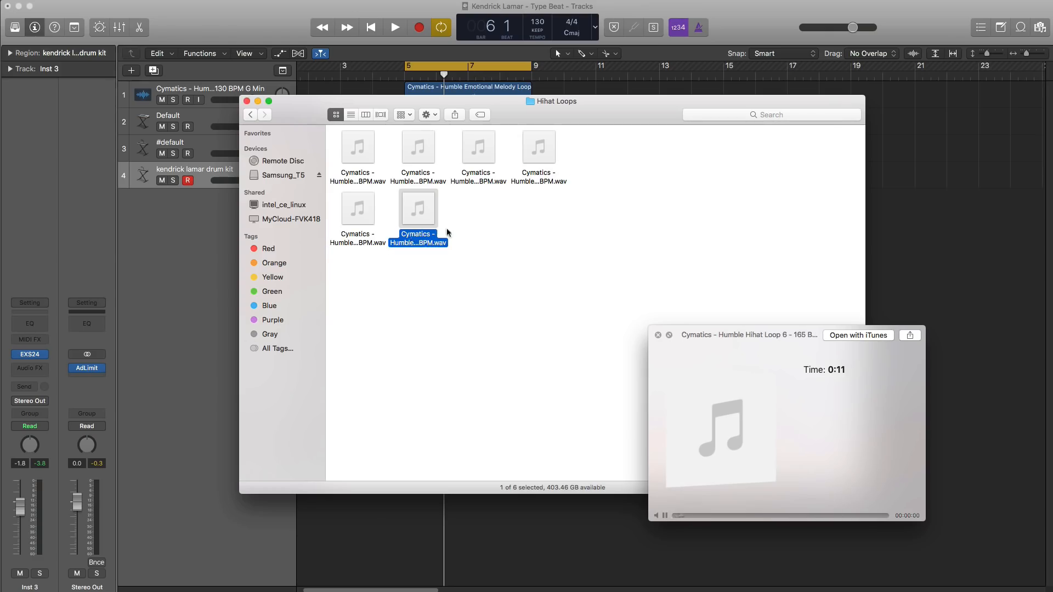
{"action": "left_click", "coordinate": [536, 181]}
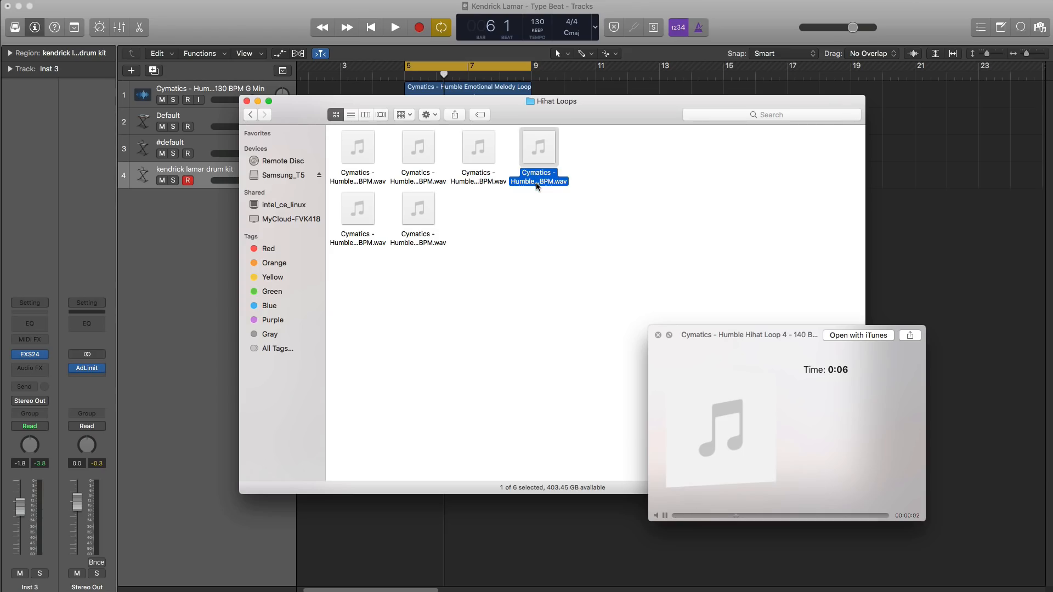
- Add the selected hi-hat loop to a new audio track at bar 5 and time-stretch its region to end at bar 9
{"action": "key", "text": "space"}
{"action": "left_click_drag", "start_coordinate": [607, 114], "coordinate": [1017, 358]}
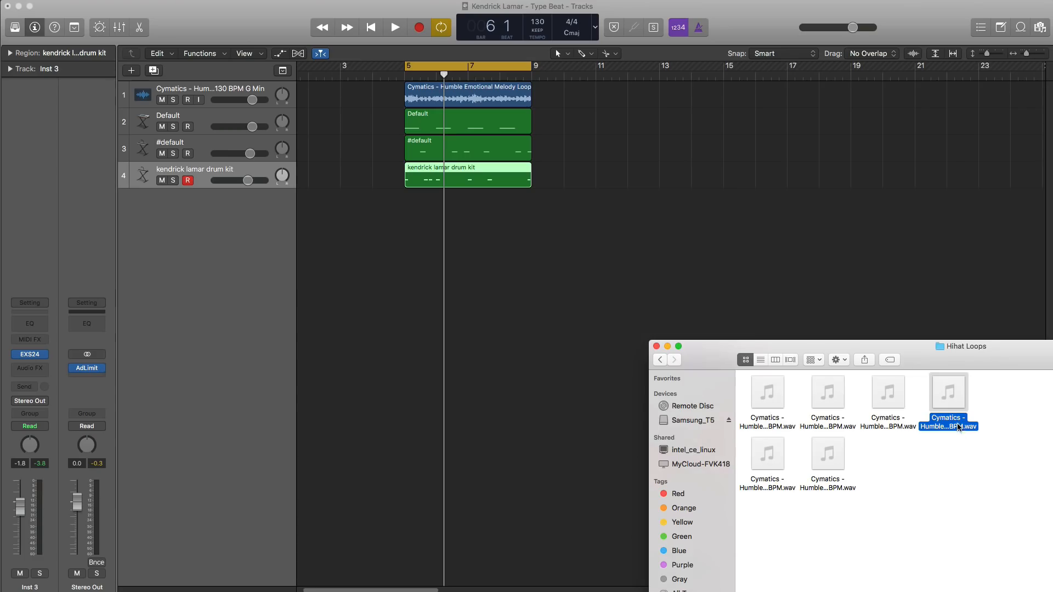
{"action": "left_click_drag", "start_coordinate": [958, 427], "coordinate": [406, 266]}
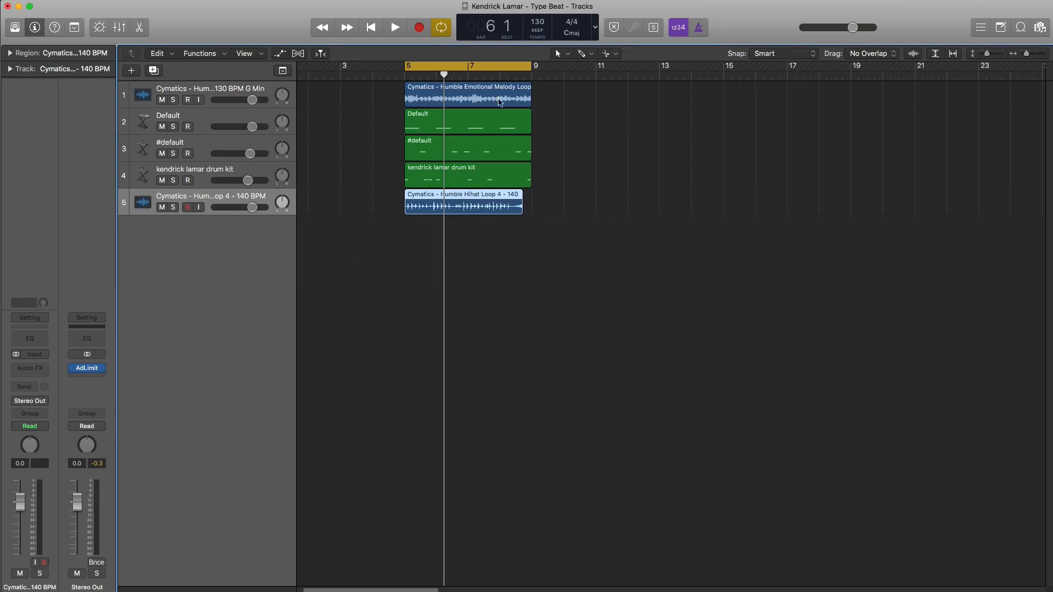
{"action": "left_click", "coordinate": [552, 211]}
{"action": "left_click_drag", "start_coordinate": [518, 211], "coordinate": [531, 212]}
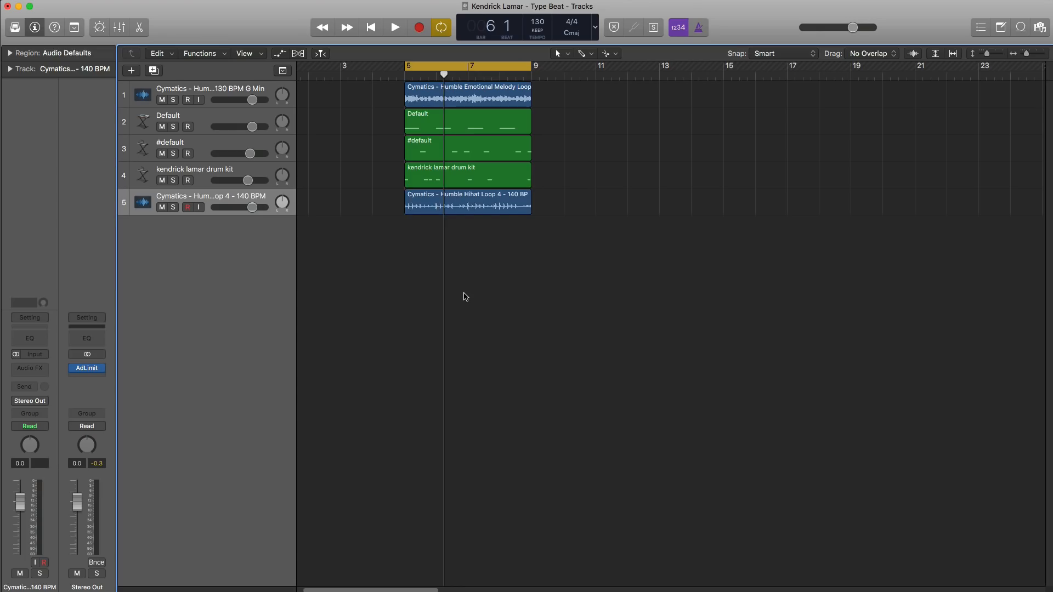
- Play back the beat with the hi-hat loop and inspect its waveform against the other tracks
{"action": "key", "text": "space"}
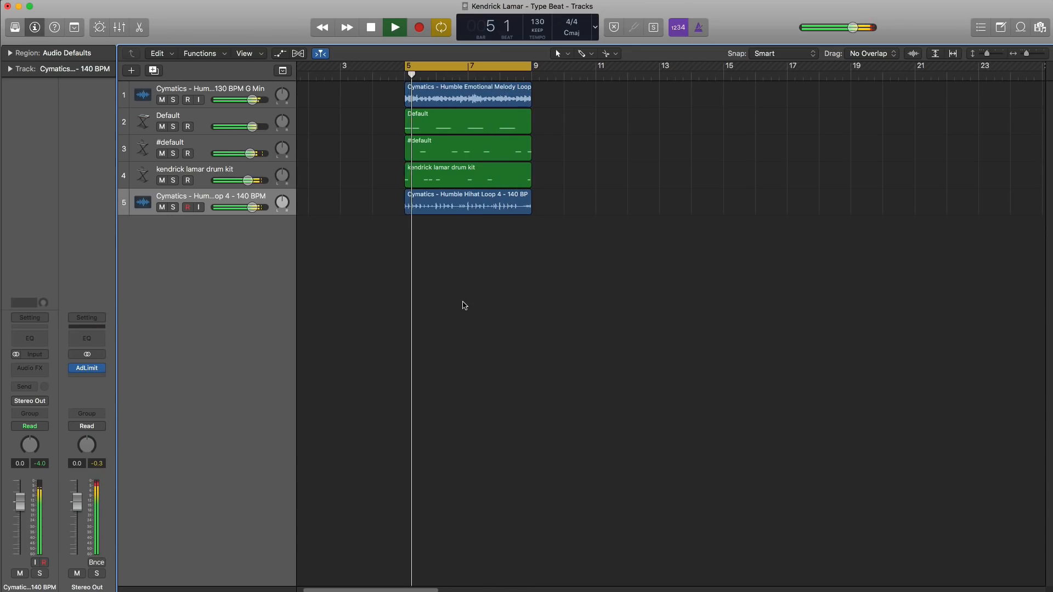
{"action": "scroll", "coordinate": [439, 351], "scroll_direction": "up", "scroll_amount": 10}
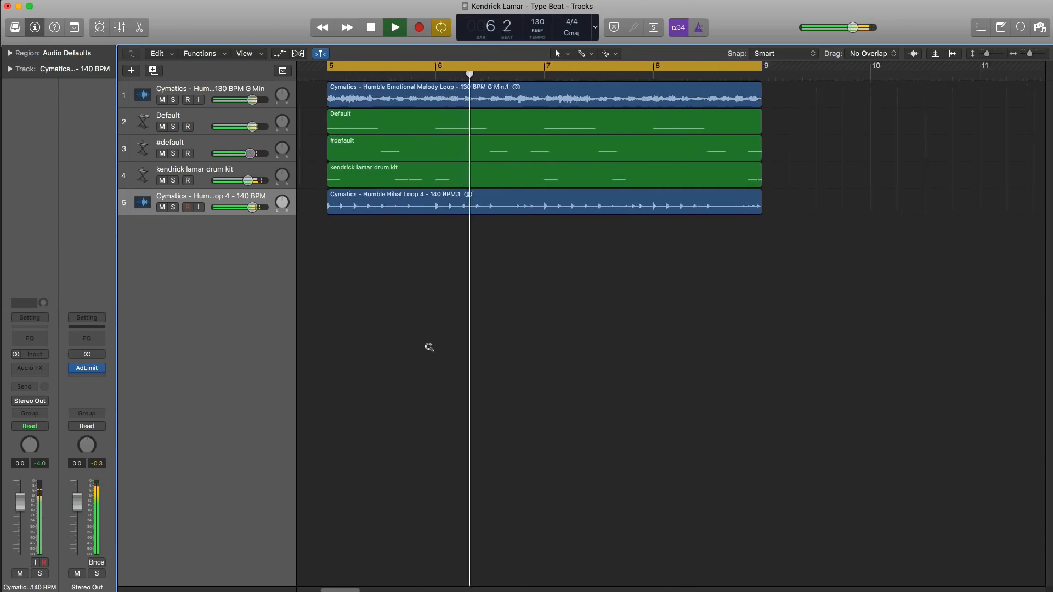
{"action": "scroll", "coordinate": [461, 352], "scroll_direction": "up", "scroll_amount": 2}
{"action": "key", "text": "space"}
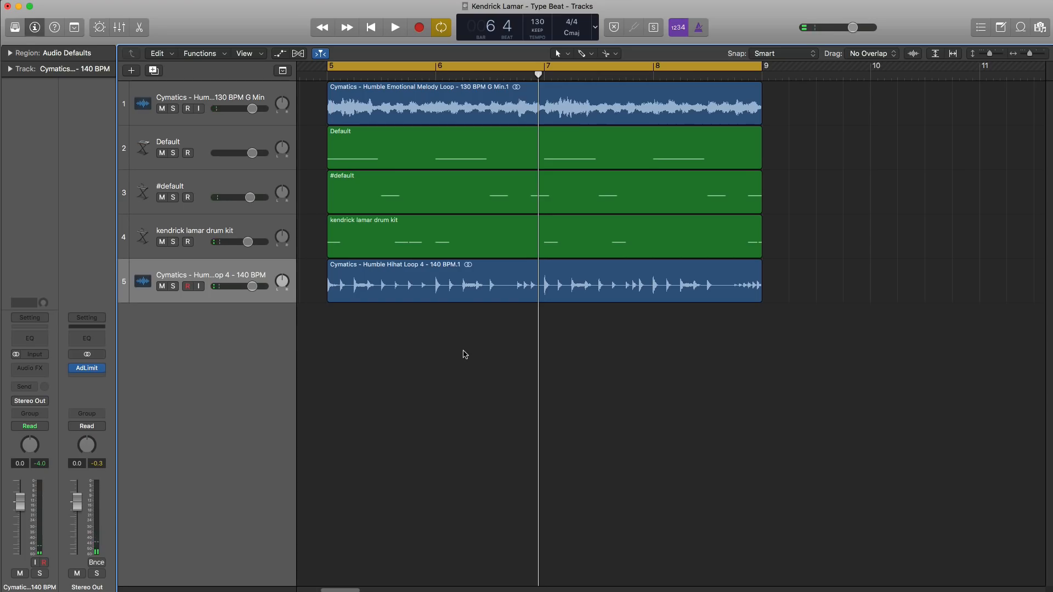
{"action": "key", "text": "space"}
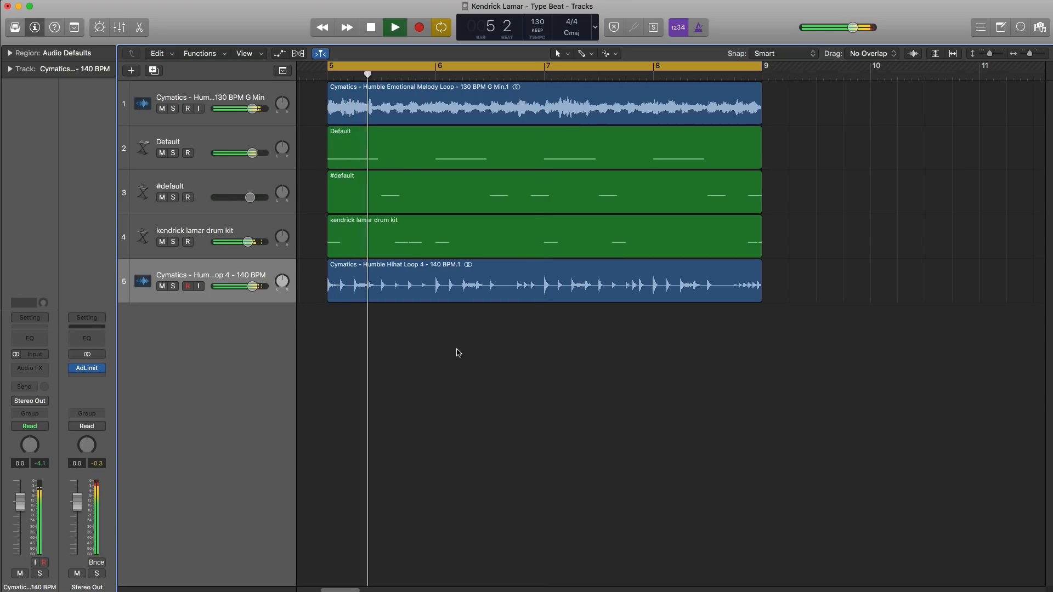
{"action": "key", "text": "space"}
- Split the hi-hat region at bars 6 and 7 and delete the piece between them
{"action": "left_click", "coordinate": [435, 277]}
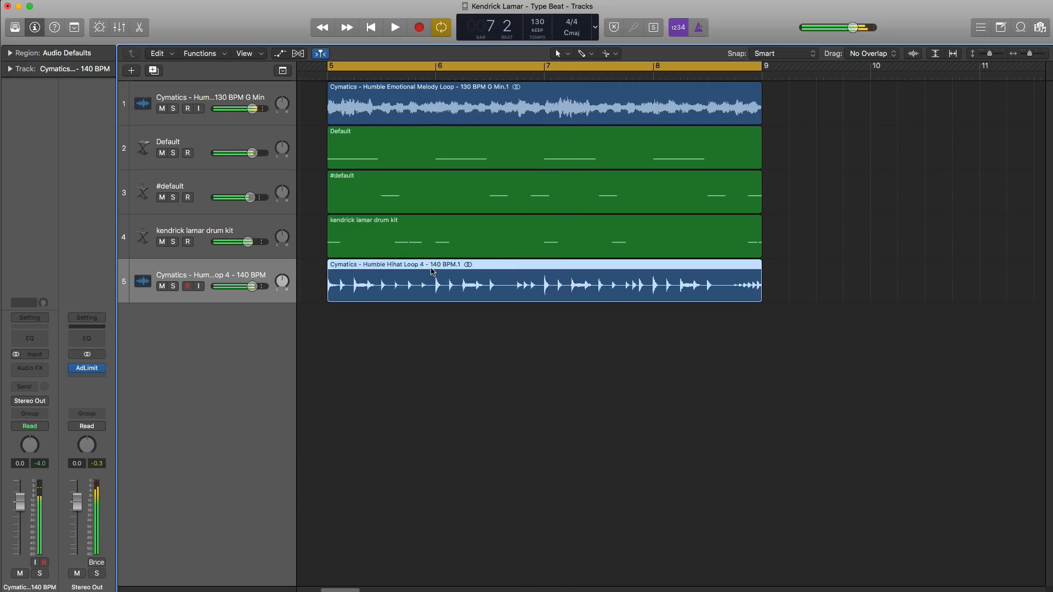
{"action": "right_click", "coordinate": [437, 268]}
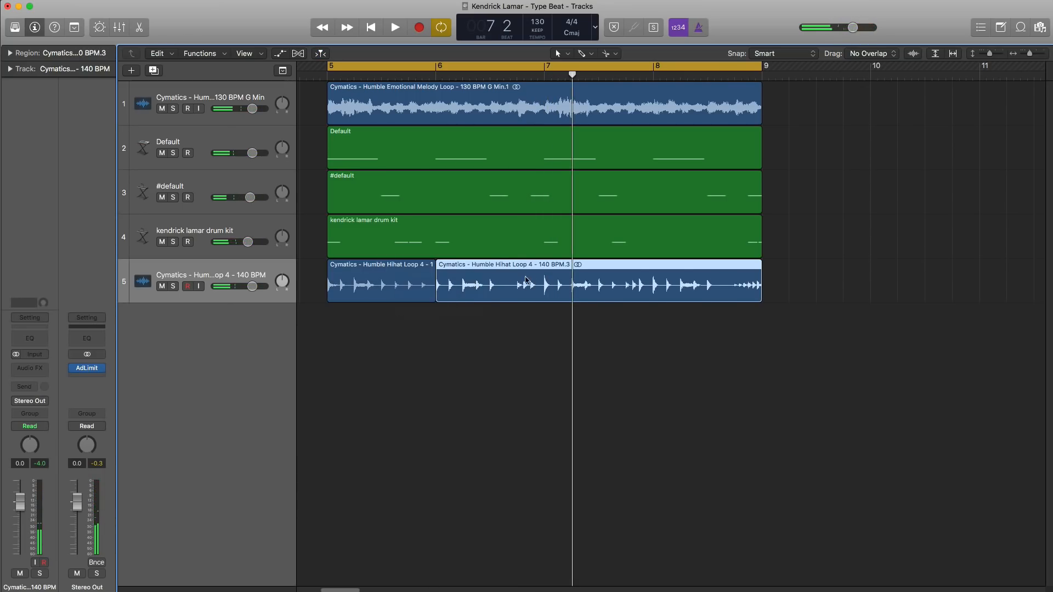
{"action": "right_click", "coordinate": [544, 277]}
{"action": "left_click", "coordinate": [522, 281]}
{"action": "key", "text": "Delete"}
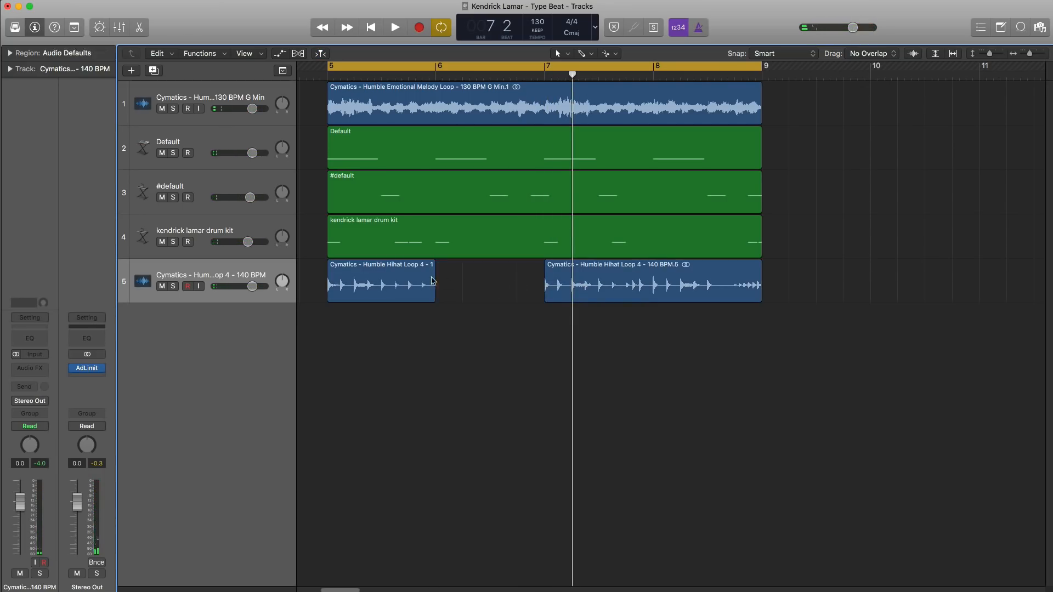
- Split the first hi-hat region in half at bar 5 beat 3
{"action": "left_click", "coordinate": [403, 265]}
{"action": "scroll", "coordinate": [404, 265], "scroll_direction": "down", "scroll_amount": 1}
{"action": "scroll", "coordinate": [404, 294], "scroll_direction": "up", "scroll_amount": 5}
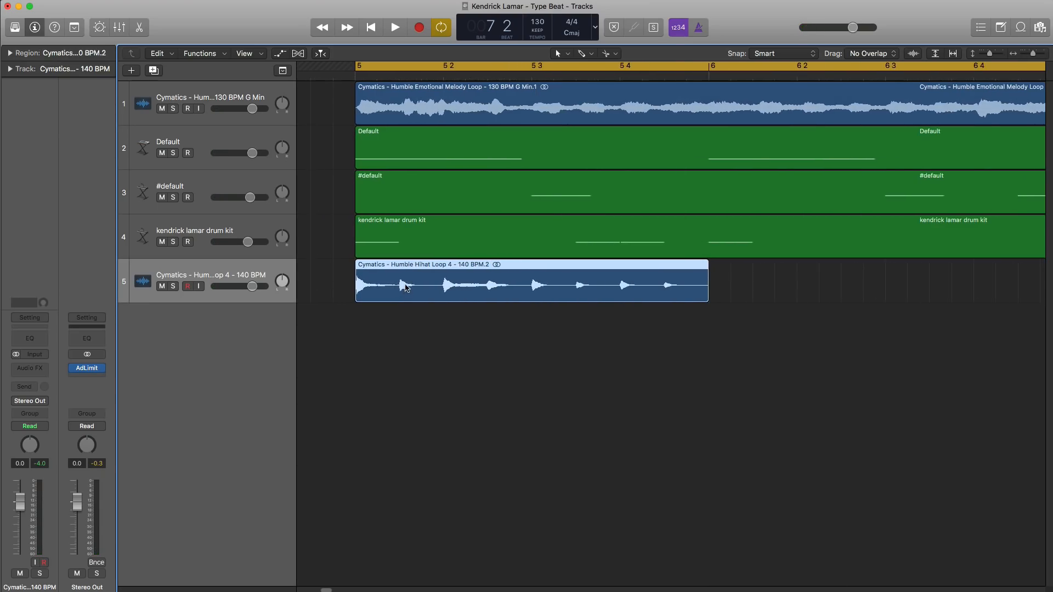
{"action": "scroll", "coordinate": [405, 287], "scroll_direction": "up", "scroll_amount": 5}
{"action": "scroll", "coordinate": [406, 288], "scroll_direction": "down", "scroll_amount": 5}
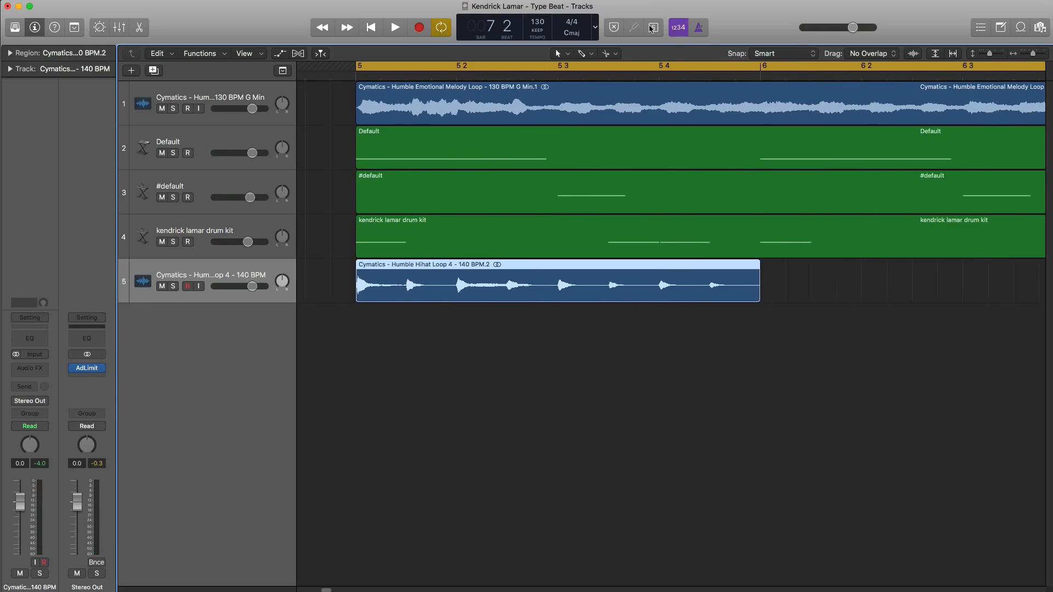
{"action": "right_click", "coordinate": [558, 286]}
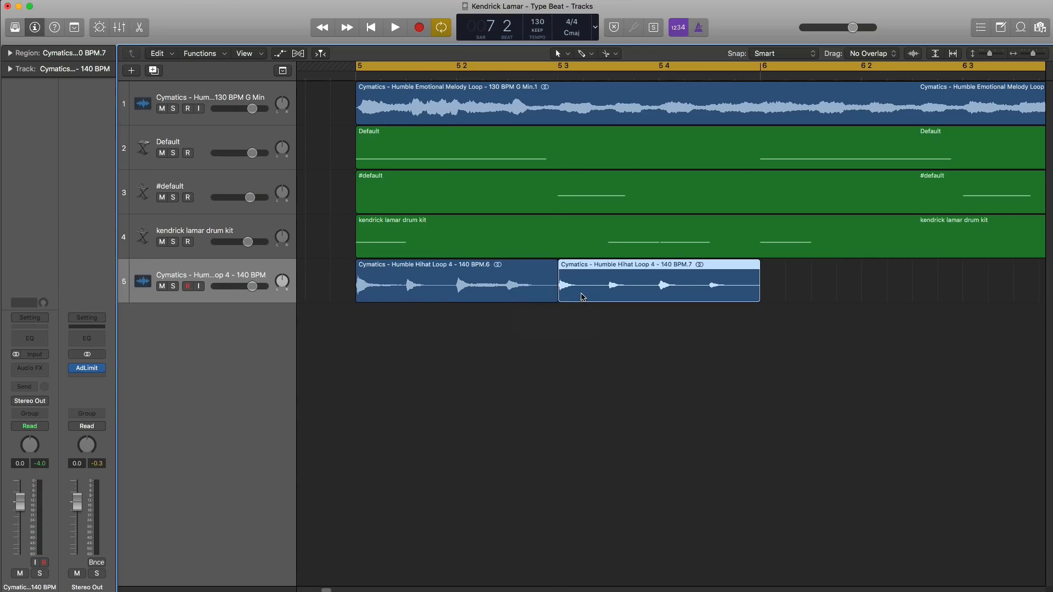
- Repeat the second half-bar hi-hat piece twice to fill bar 6 and play back the result
{"action": "scroll", "coordinate": [558, 288], "scroll_direction": "down", "scroll_amount": 5}
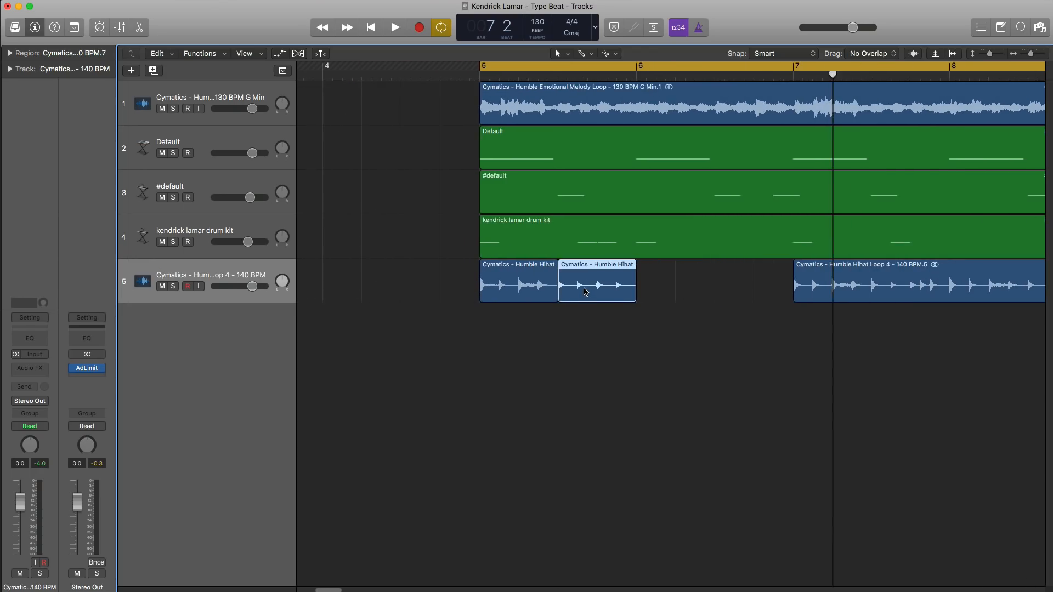
{"action": "key", "text": "super+r"}
{"action": "key", "text": "super+r"}
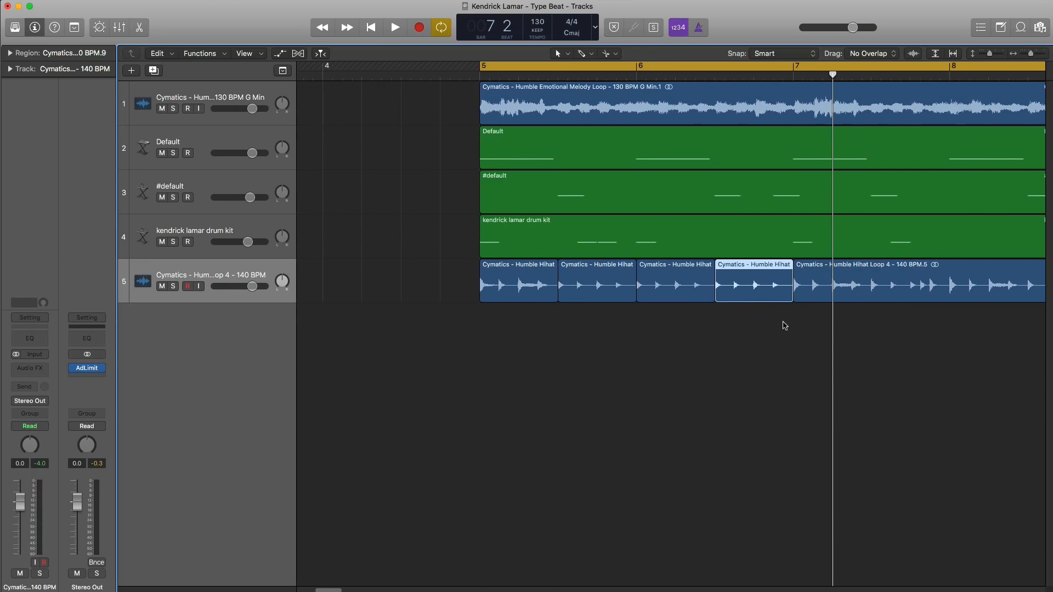
{"action": "key", "text": "space"}
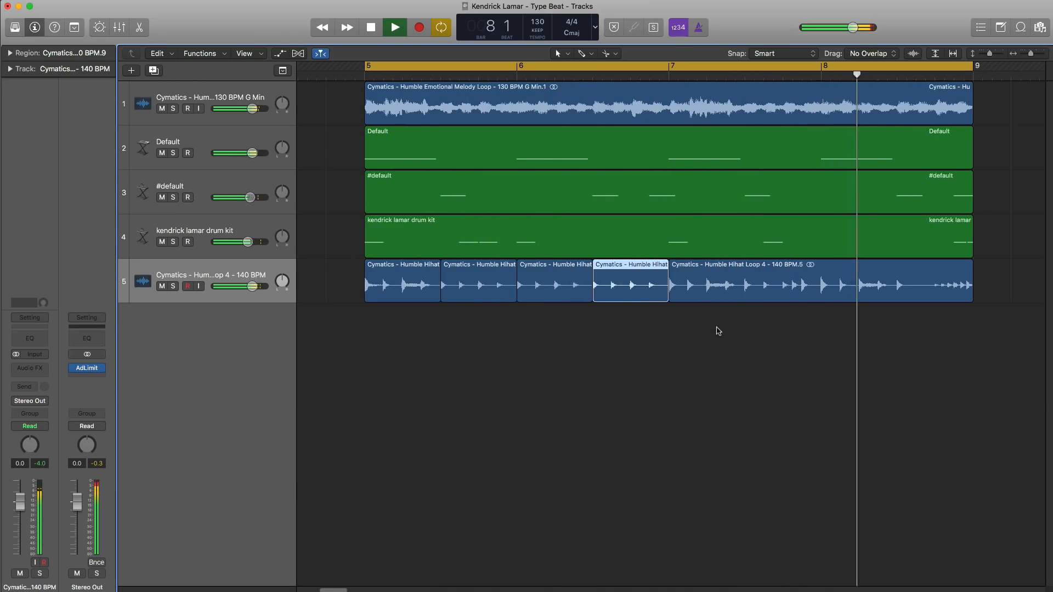
{"action": "key", "text": "space"}
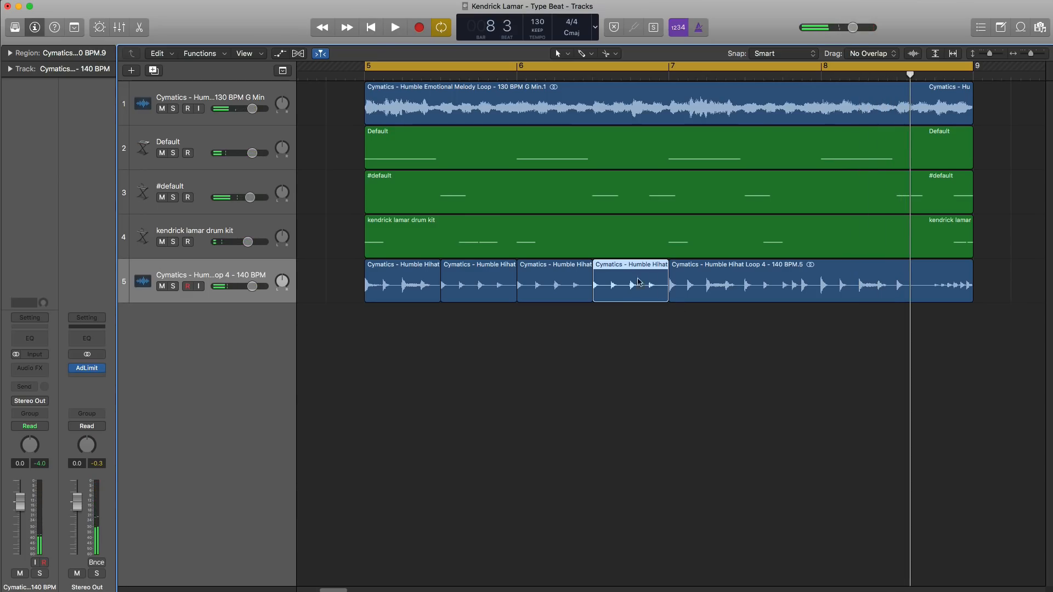
- Delete the half-bar hi-hat piece just before bar 7 and play back the beat with the gap
{"action": "key", "text": "Delete"}
{"action": "key", "text": "space"}
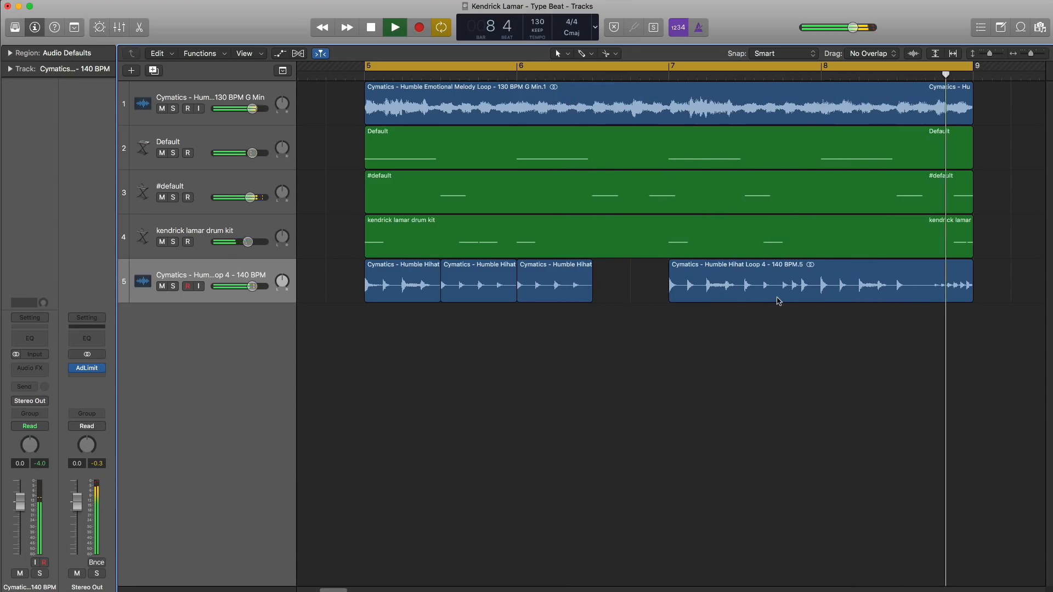
{"action": "key", "text": "space"}
{"action": "left_click", "coordinate": [824, 266]}
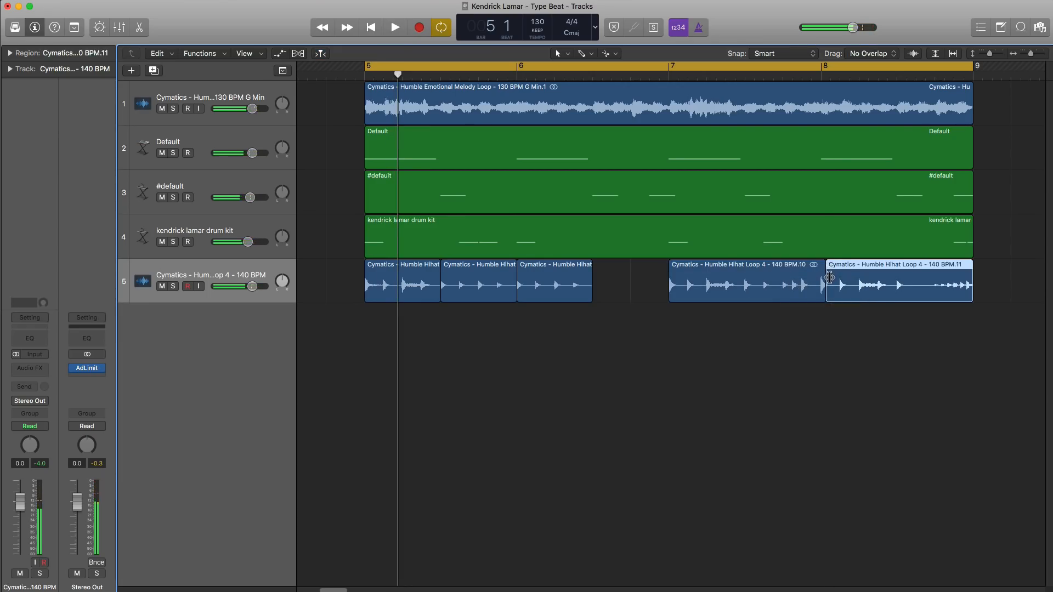
{"action": "left_click", "coordinate": [818, 271], "text": "super"}
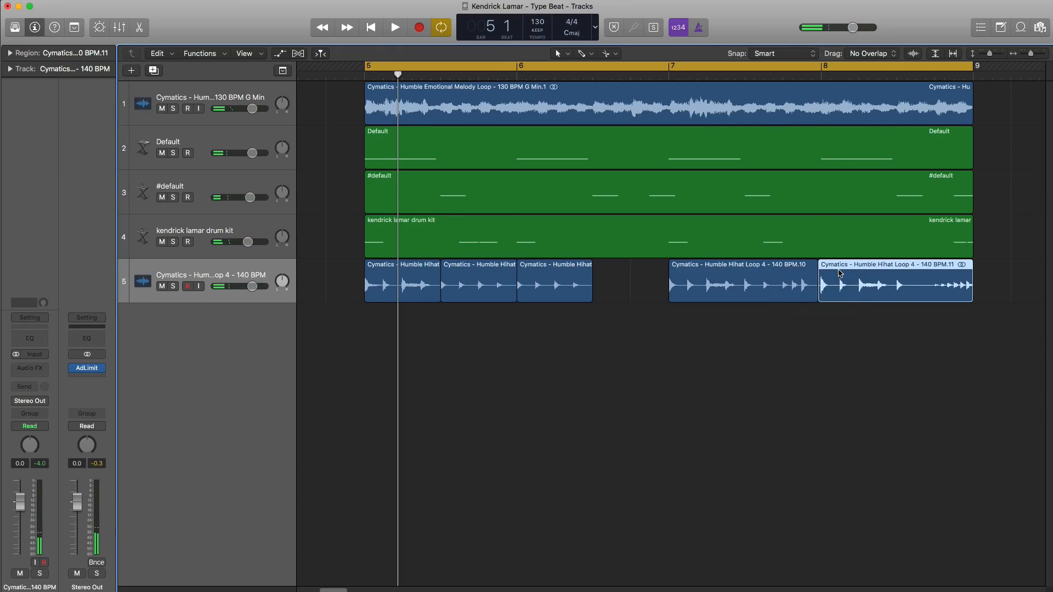
{"action": "key", "text": "super+z"}
- Split the last hi-hat region exactly at bar 8 and delete the piece between bars 8 and 9
{"action": "scroll", "coordinate": [836, 274], "scroll_direction": "up", "scroll_amount": 3}
{"action": "scroll", "coordinate": [838, 275], "scroll_direction": "up", "scroll_amount": 5}
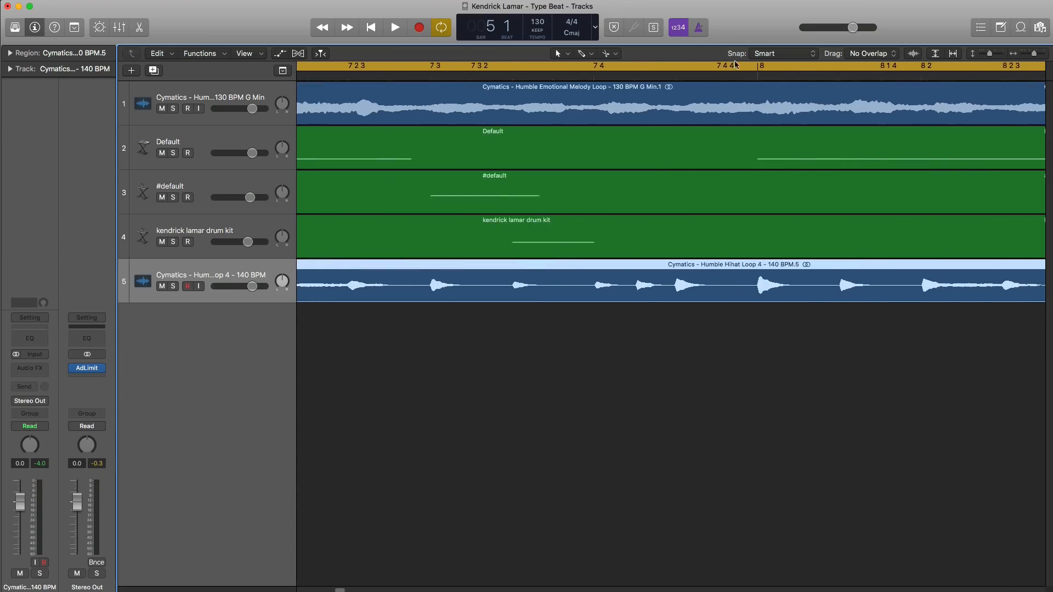
{"action": "left_click", "coordinate": [759, 269], "text": "super"}
{"action": "scroll", "coordinate": [773, 290], "scroll_direction": "down", "scroll_amount": 4}
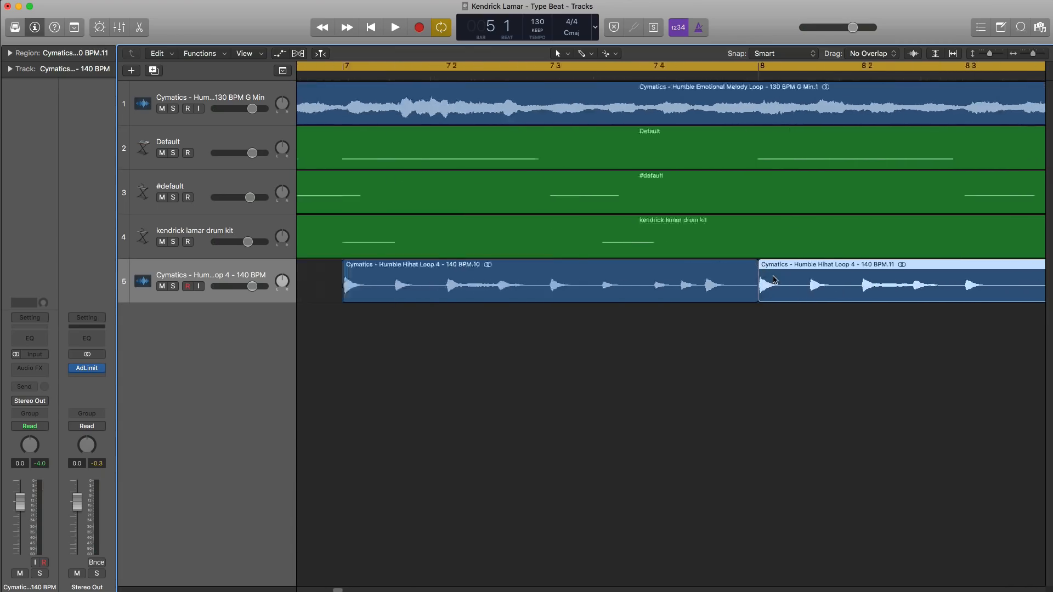
{"action": "scroll", "coordinate": [783, 305], "scroll_direction": "down", "scroll_amount": 5}
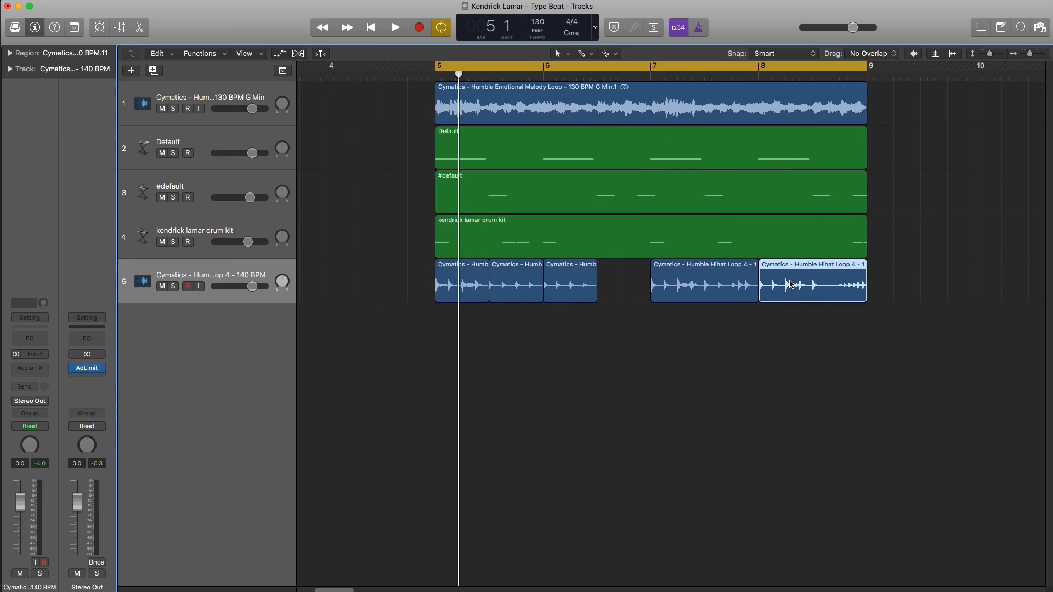
{"action": "key", "text": "Delete"}
- Fill bar 8 with two copies of the bar 6 hi-hat piece and replace the bar 7 region with copies of bar 5's two pieces
{"action": "left_click_drag", "start_coordinate": [571, 280], "coordinate": [838, 298]}
{"action": "key", "text": "space"}
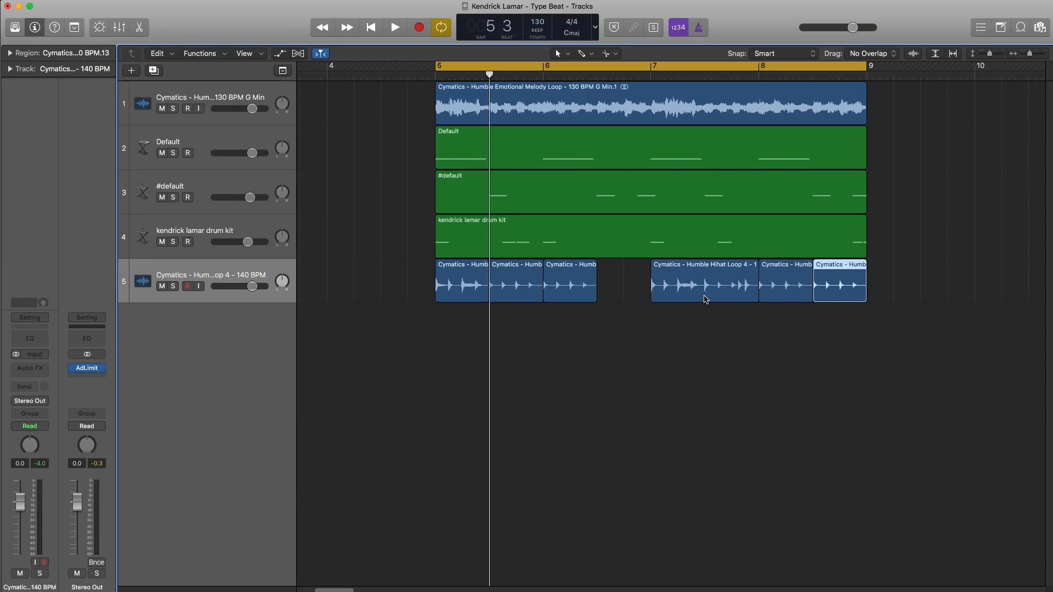
{"action": "left_click", "coordinate": [706, 299]}
{"action": "key", "text": "Delete"}
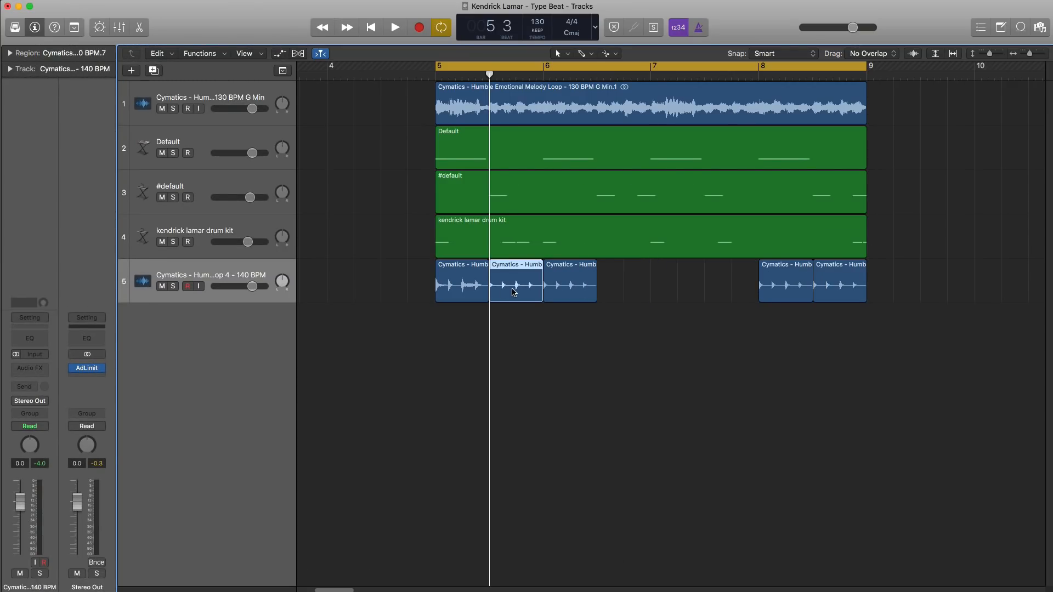
{"action": "left_click_drag", "start_coordinate": [474, 283], "coordinate": [690, 295]}
{"action": "key", "text": "space"}
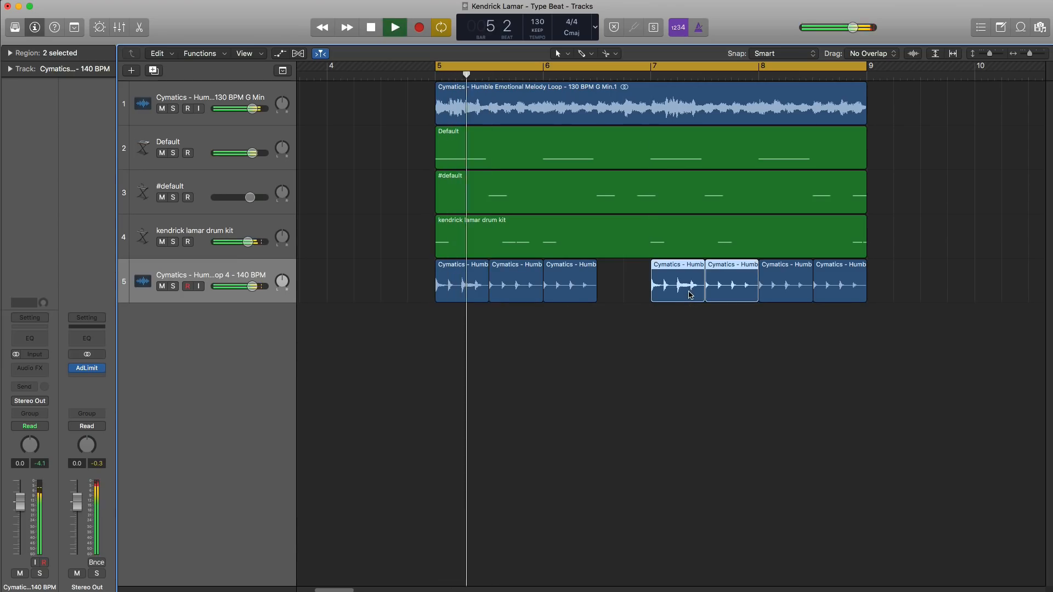
- Play back the beat and lower the hi-hat track's volume to -2.2 dB
{"action": "key", "text": "space"}
{"action": "key", "text": "space"}
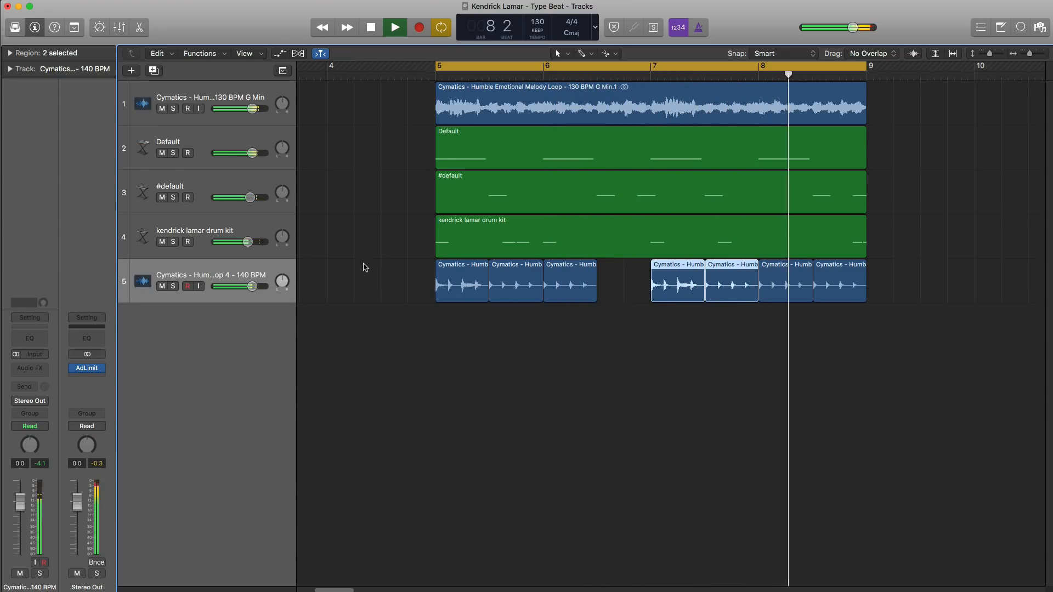
{"action": "left_click_drag", "start_coordinate": [252, 292], "coordinate": [248, 286]}
{"action": "key", "text": "space"}
- Insert a stereo Sample Delay effect on the hi-hat track and move its window over the arrangement
{"action": "left_click", "coordinate": [211, 276]}
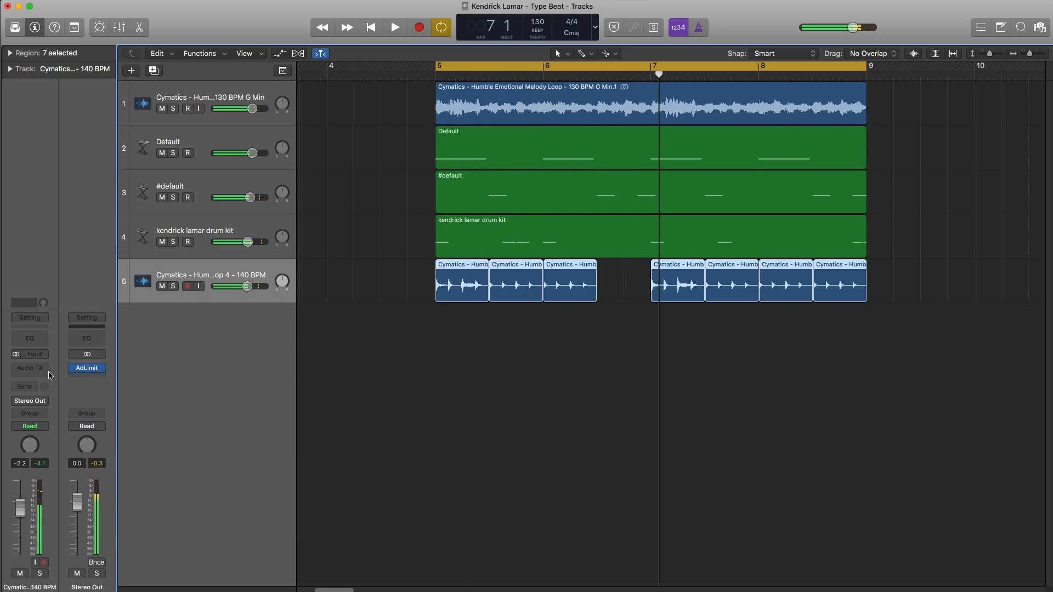
{"action": "left_click", "coordinate": [32, 367]}
{"action": "mouse_move", "coordinate": [49, 450]}
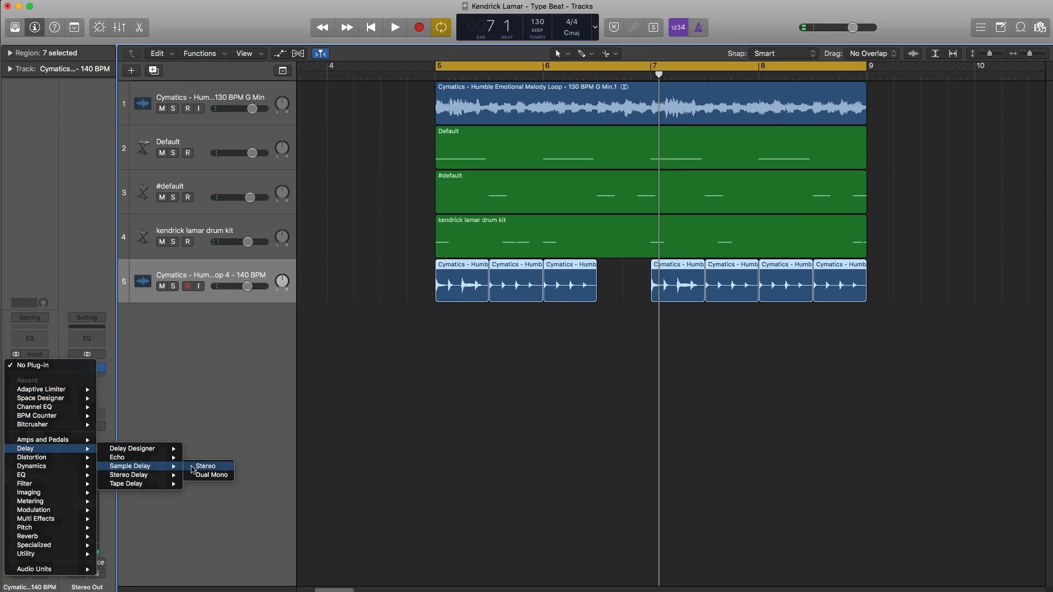
{"action": "left_click", "coordinate": [203, 466]}
{"action": "left_click_drag", "start_coordinate": [164, 26], "coordinate": [409, 159]}
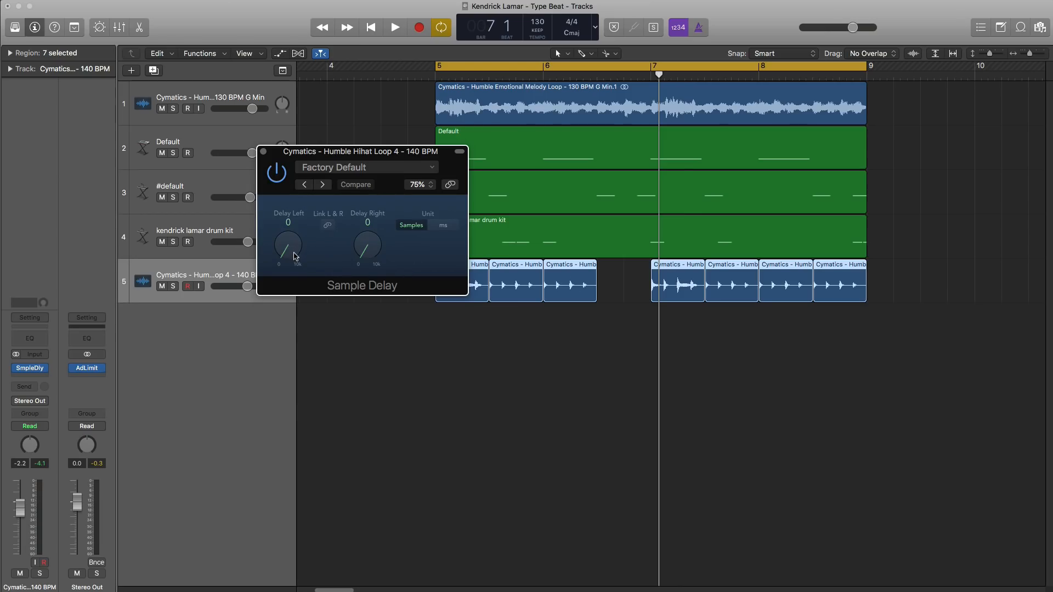
- Set the Sample Delay to 82 samples left and 0 right with the channels unlinked, and close its window
{"action": "key", "text": "space"}
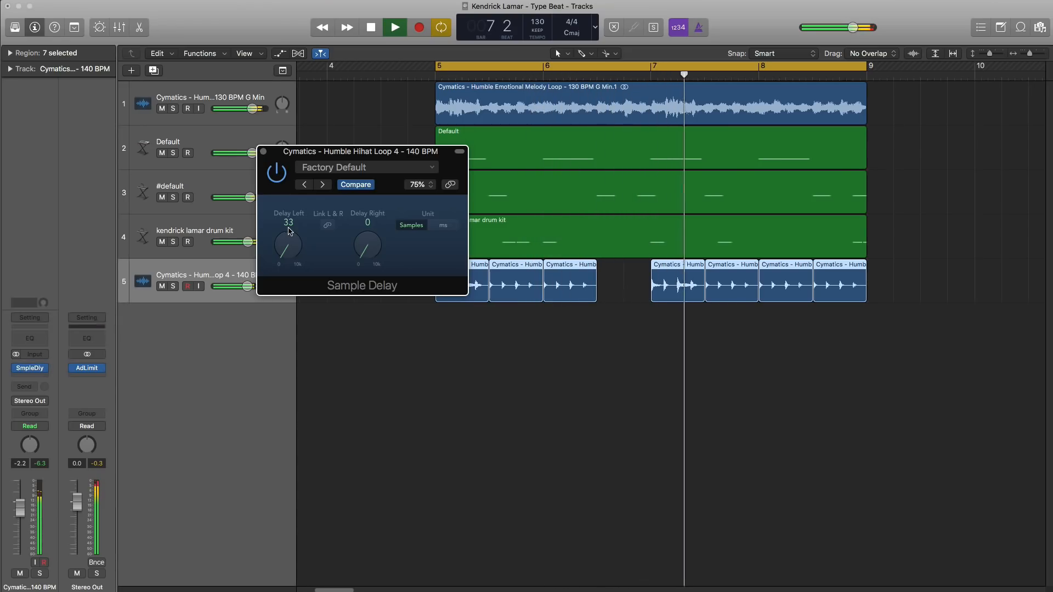
{"action": "left_click", "coordinate": [328, 226]}
{"action": "left_click", "coordinate": [327, 225]}
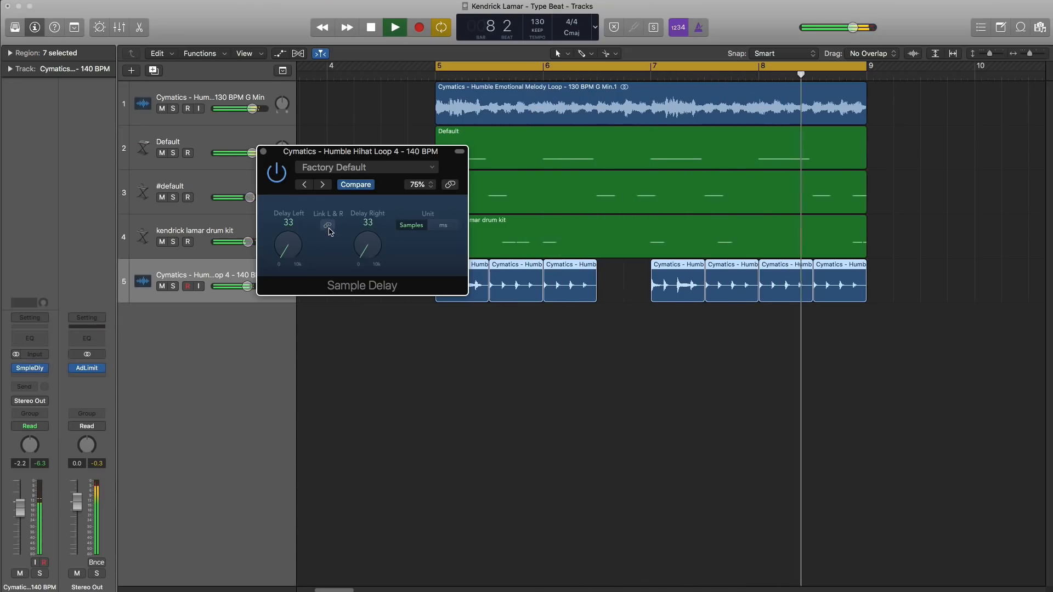
{"action": "key", "text": "space"}
{"action": "left_click_drag", "start_coordinate": [367, 227], "coordinate": [285, 264]}
{"action": "key", "text": "space"}
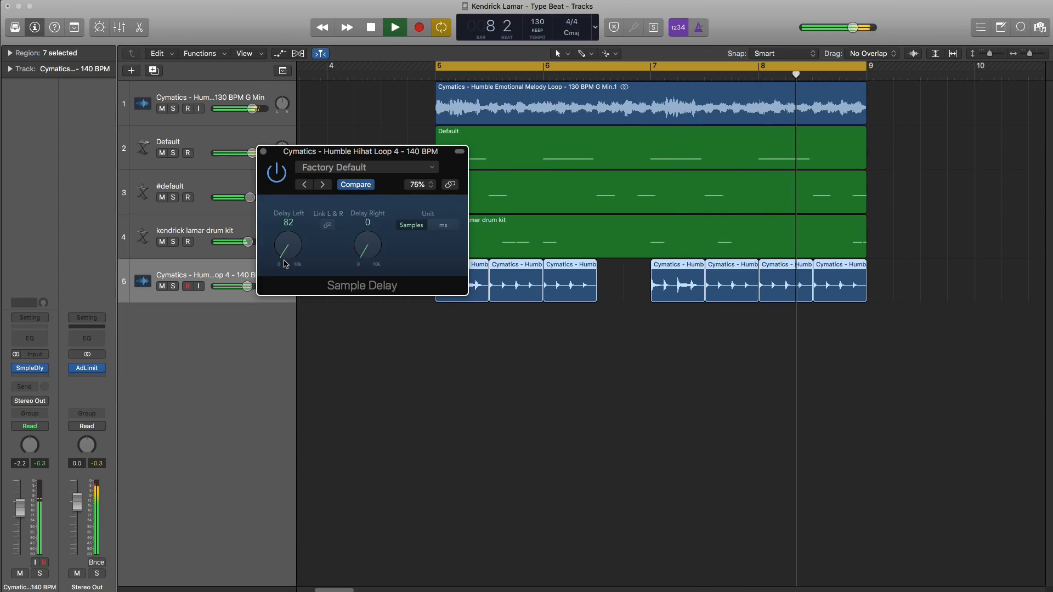
{"action": "left_click", "coordinate": [263, 153]}
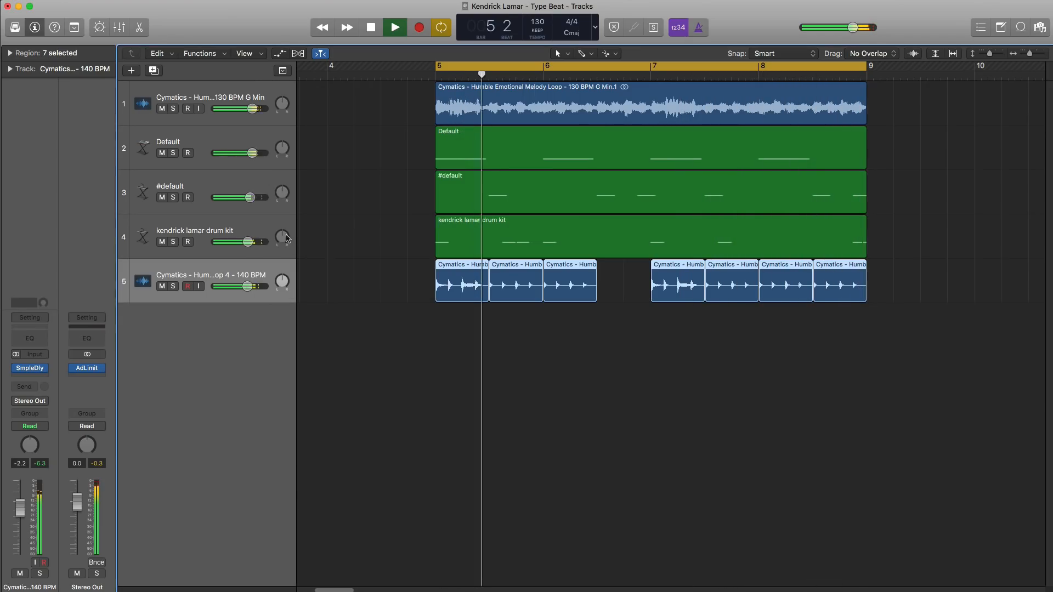
- Play the loop from the start and lower the hi-hat track's volume to -3.7 dB
{"action": "key", "text": "space"}
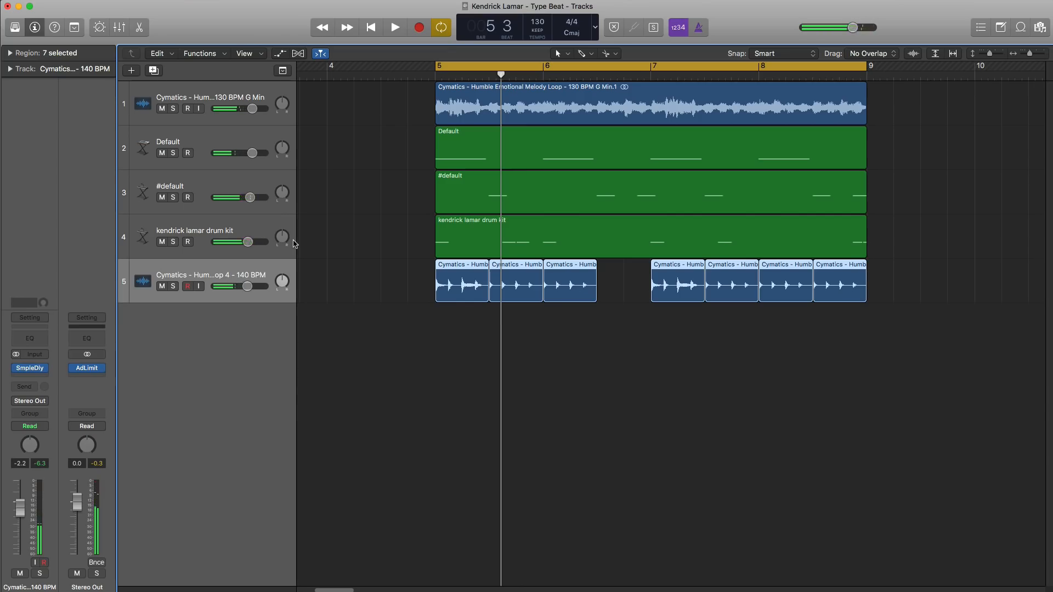
{"action": "key", "text": "space"}
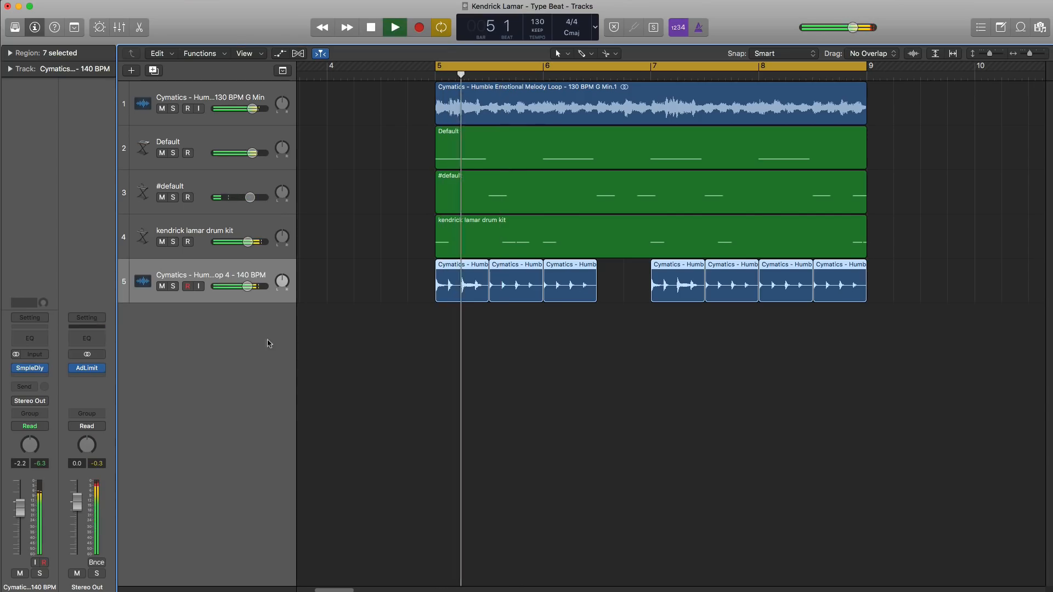
{"action": "left_click_drag", "start_coordinate": [243, 286], "coordinate": [239, 286]}
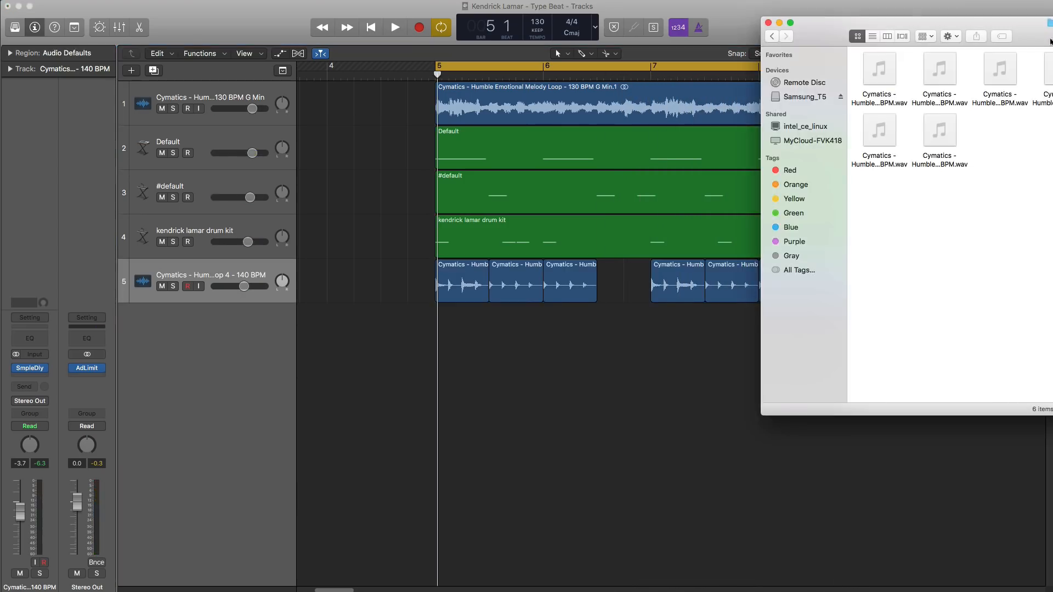
- Switch to the Finder window, bring it fully into view and open the Top Loops folder of the sample pack
{"action": "left_click_drag", "start_coordinate": [1025, 31], "coordinate": [475, 68]}
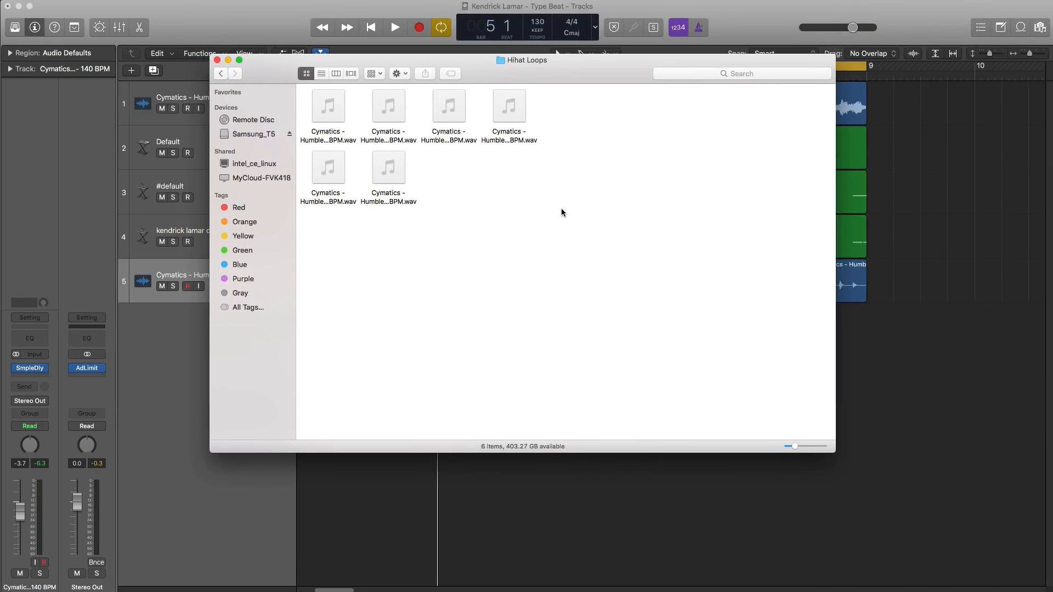
{"action": "key", "text": "super+bracketleft"}
{"action": "double_click", "coordinate": [450, 109]}
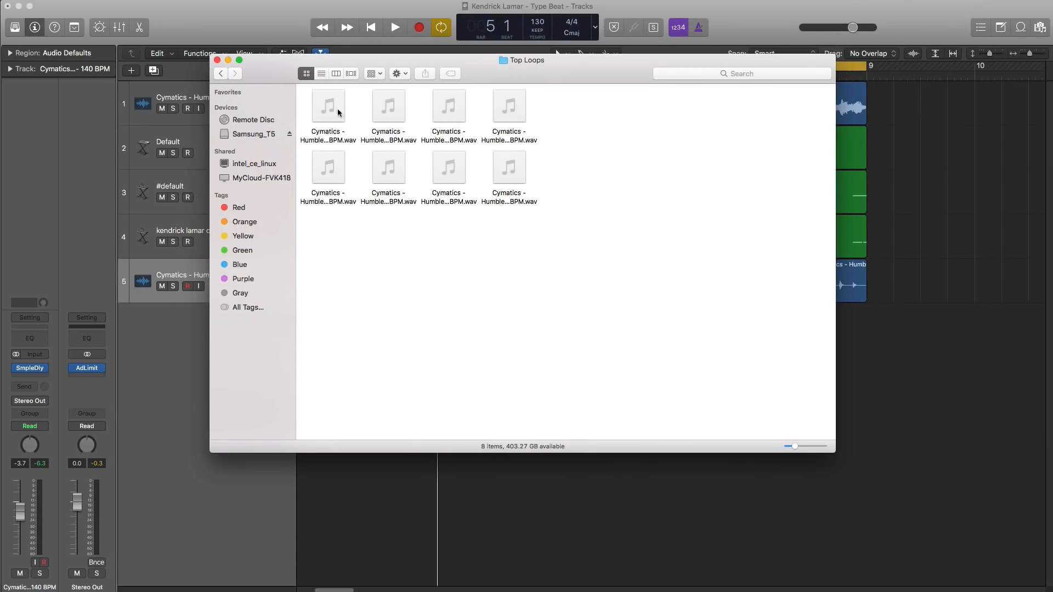
- Preview the Top Loops samples in turn, including the Adequate, Institution, King, Loyal, You and Thirst drum loops
{"action": "left_click", "coordinate": [321, 141]}
{"action": "key", "text": "space"}
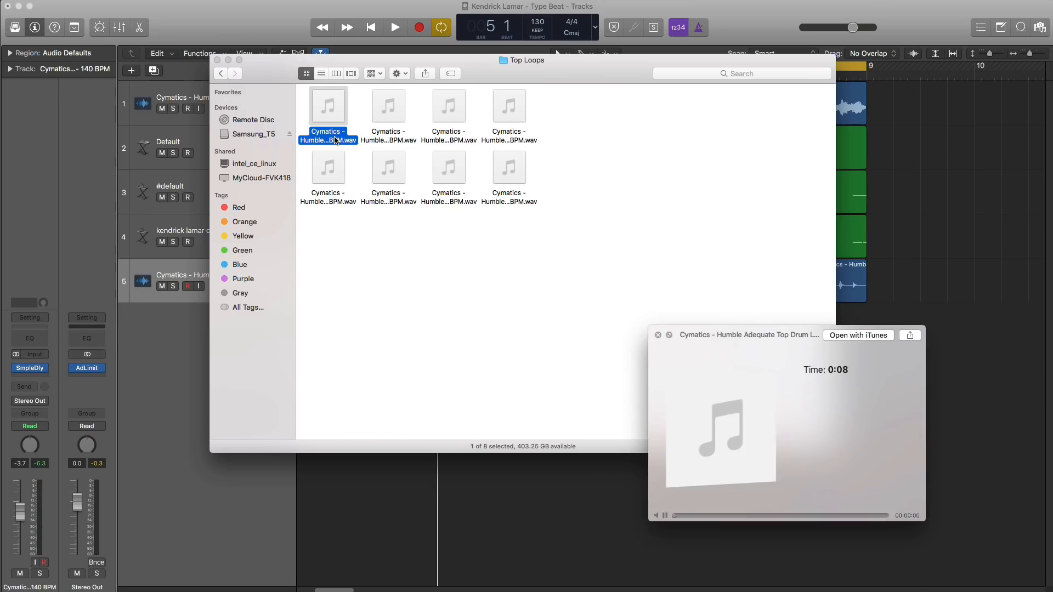
{"action": "key", "text": "Right"}
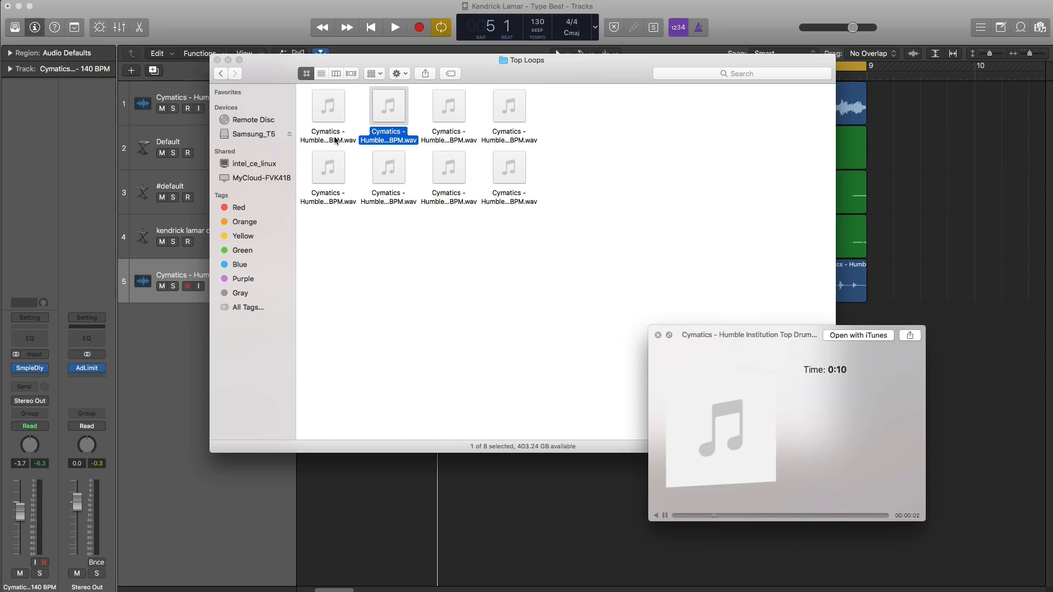
{"action": "key", "text": "Right"}
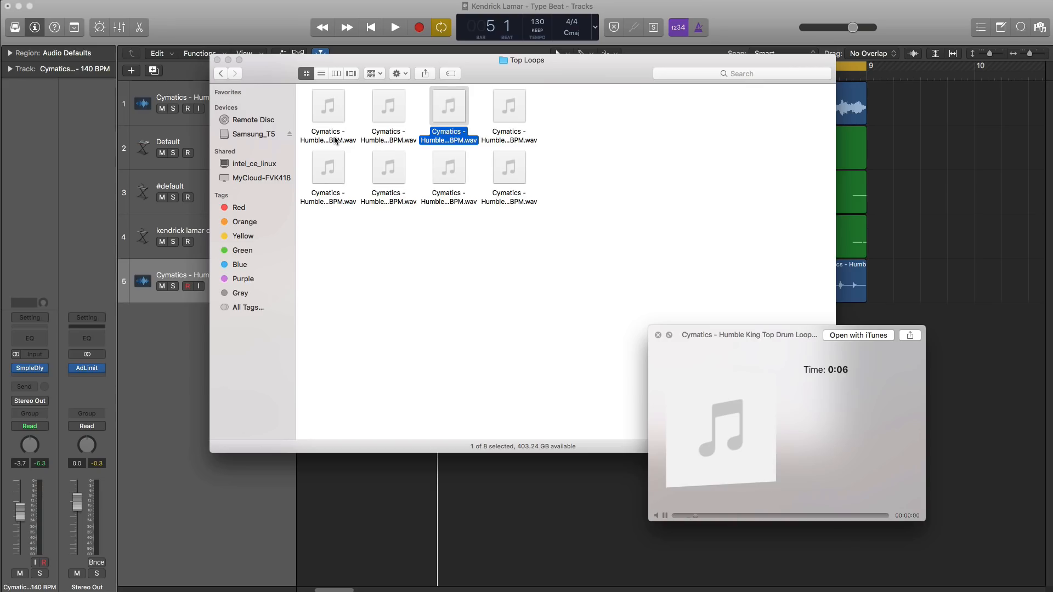
{"action": "key", "text": "Right"}
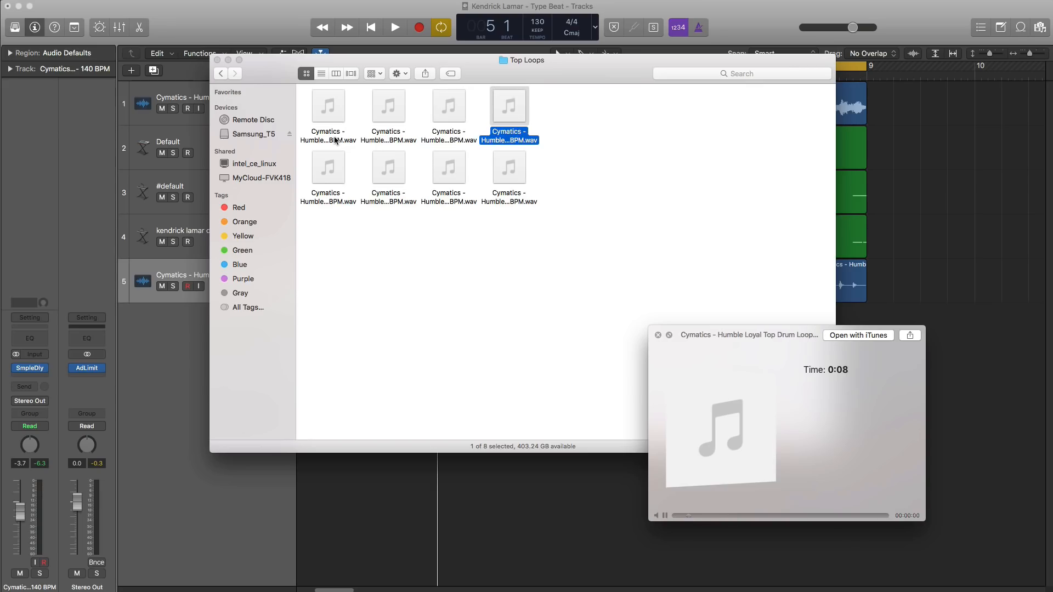
{"action": "key", "text": "Down"}
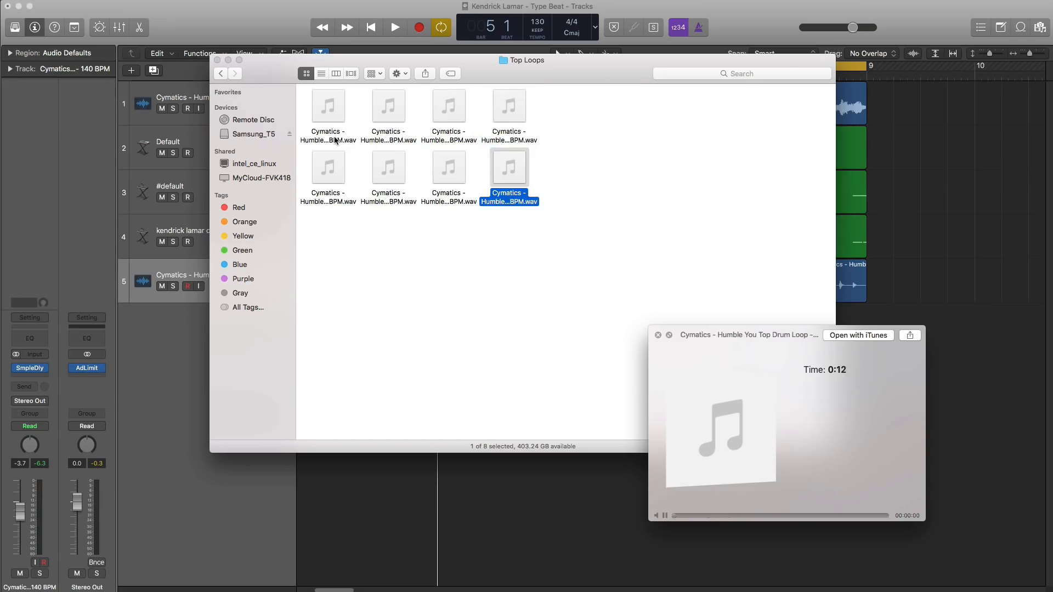
{"action": "key", "text": "Left"}
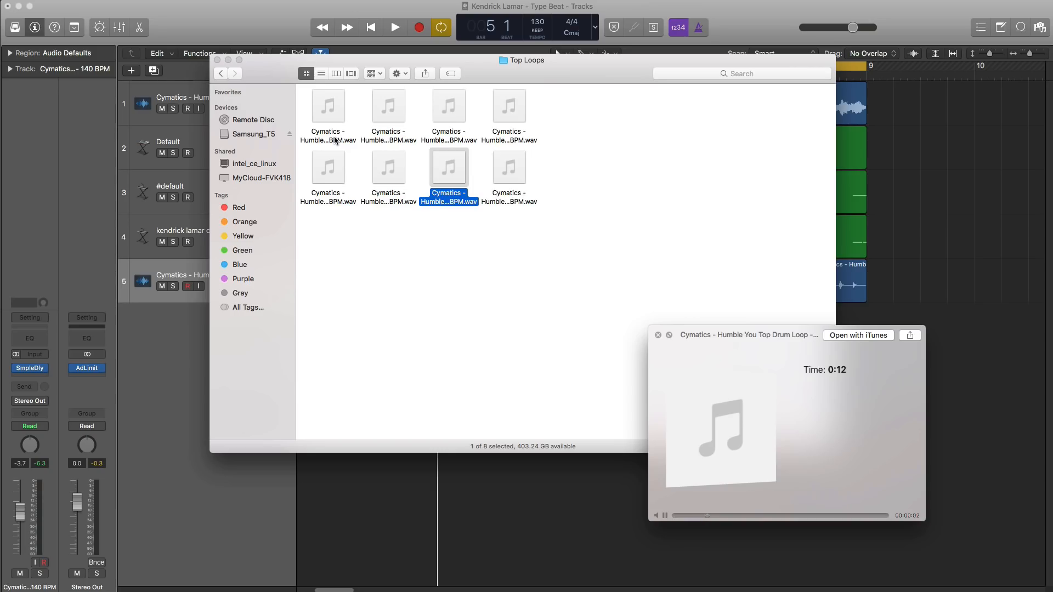
{"action": "key", "text": "Left"}
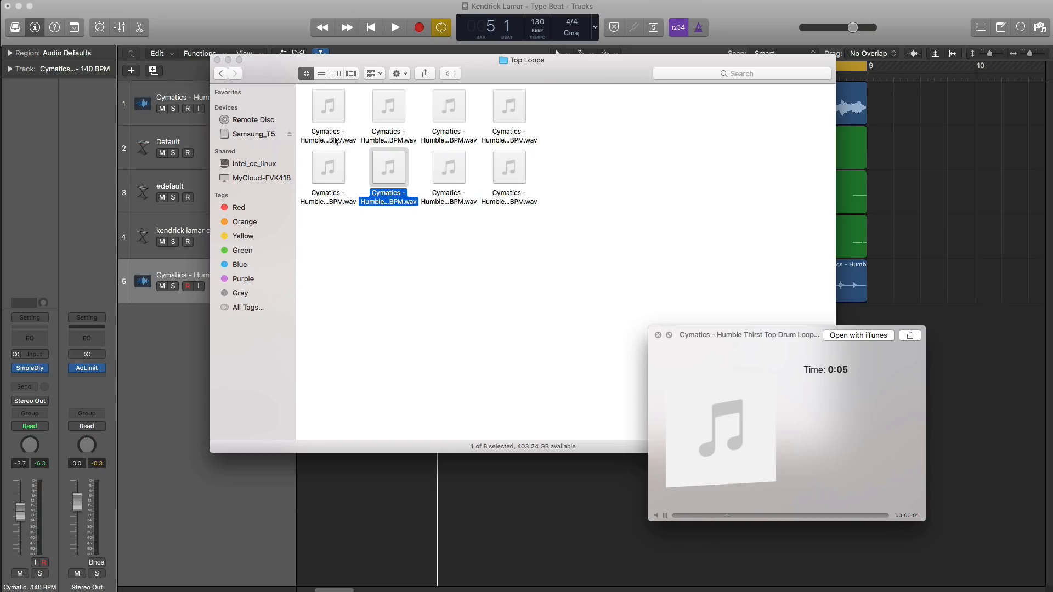
- Preview the Humble Sit Down Top Drum Loop and enlarge the preview window, moving it beneath the file list
{"action": "left_click", "coordinate": [690, 328]}
{"action": "left_click", "coordinate": [323, 199]}
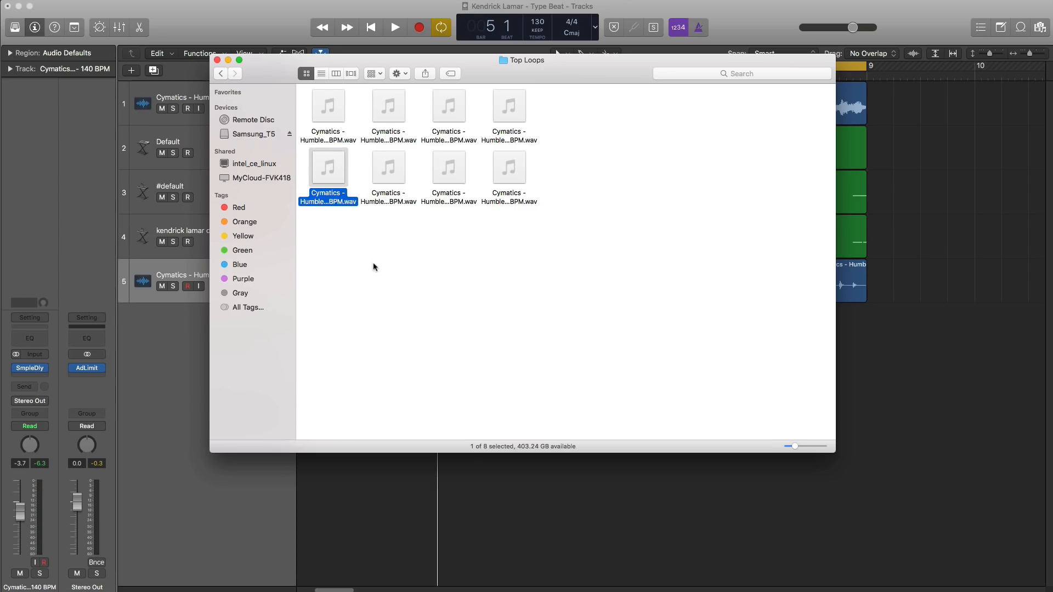
{"action": "key", "text": "space"}
{"action": "key", "text": "space"}
{"action": "key", "text": "space"}
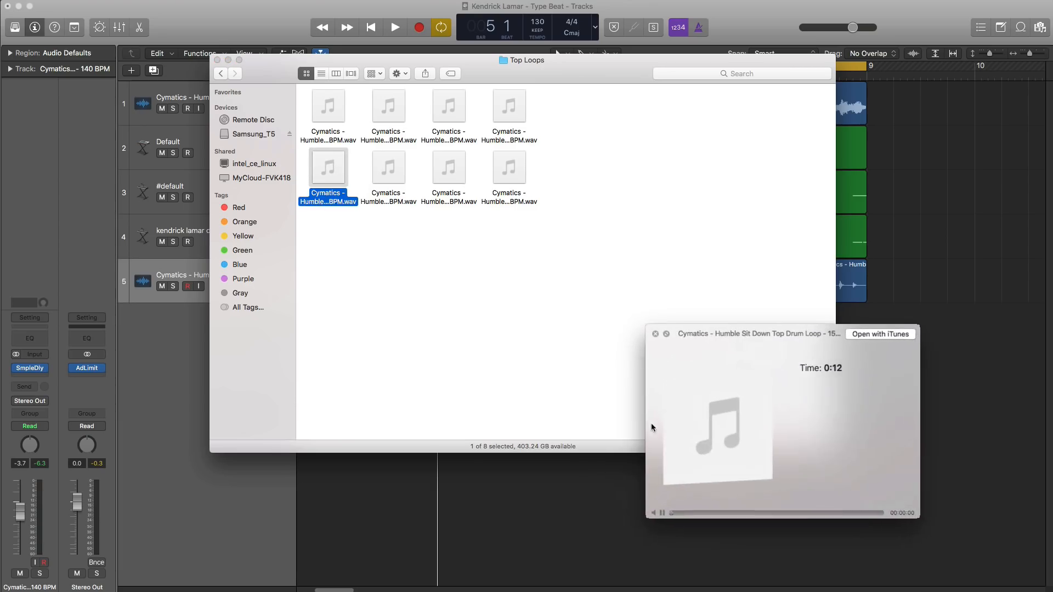
{"action": "left_click_drag", "start_coordinate": [922, 521], "coordinate": [1024, 561]}
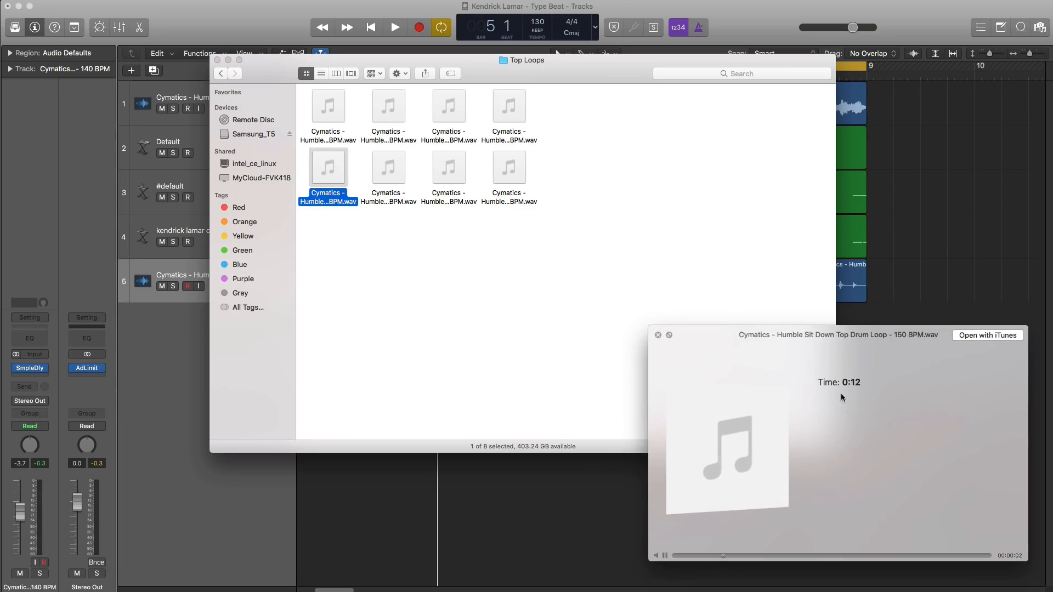
{"action": "left_click_drag", "start_coordinate": [777, 358], "coordinate": [484, 263]}
- Audition the top drum loops again, comparing Thirst, You, King, Adequate and Institution, and close the preview on Institution
{"action": "left_click", "coordinate": [394, 202]}
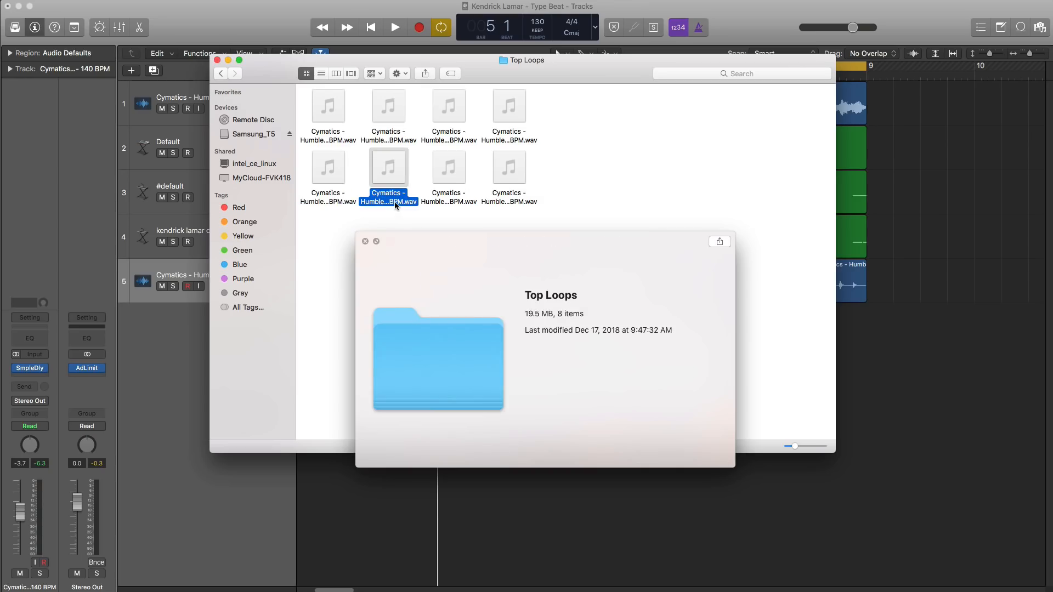
{"action": "key", "text": "Right"}
{"action": "key", "text": "Right"}
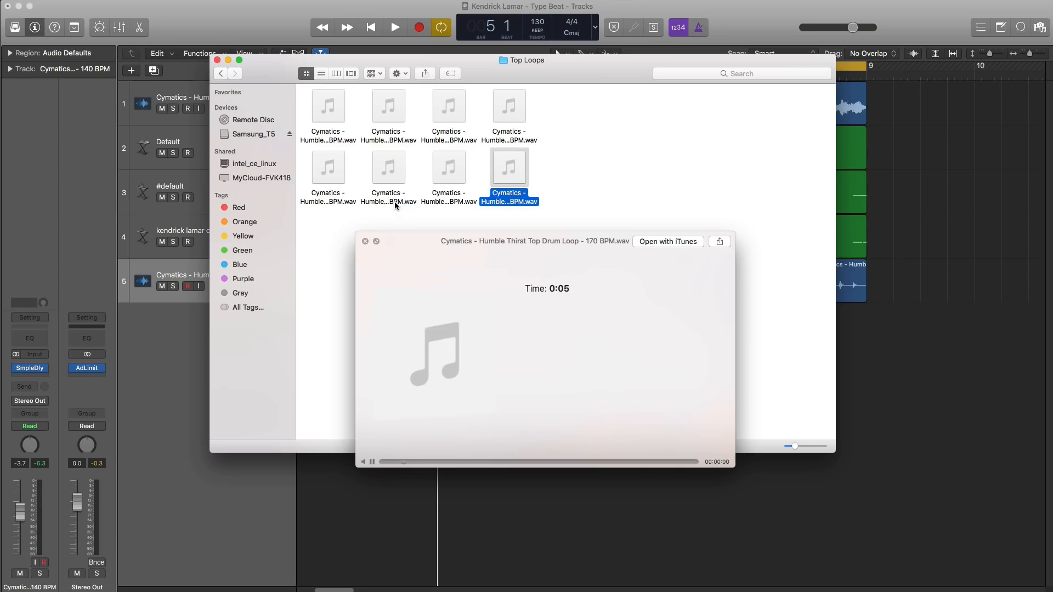
{"action": "key", "text": "Up"}
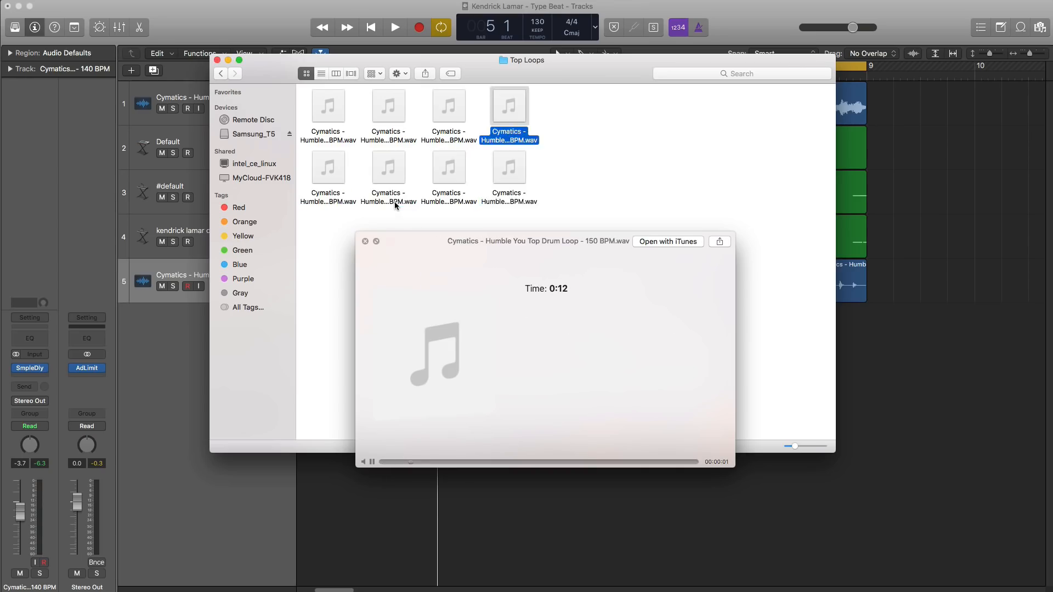
{"action": "key", "text": "Left"}
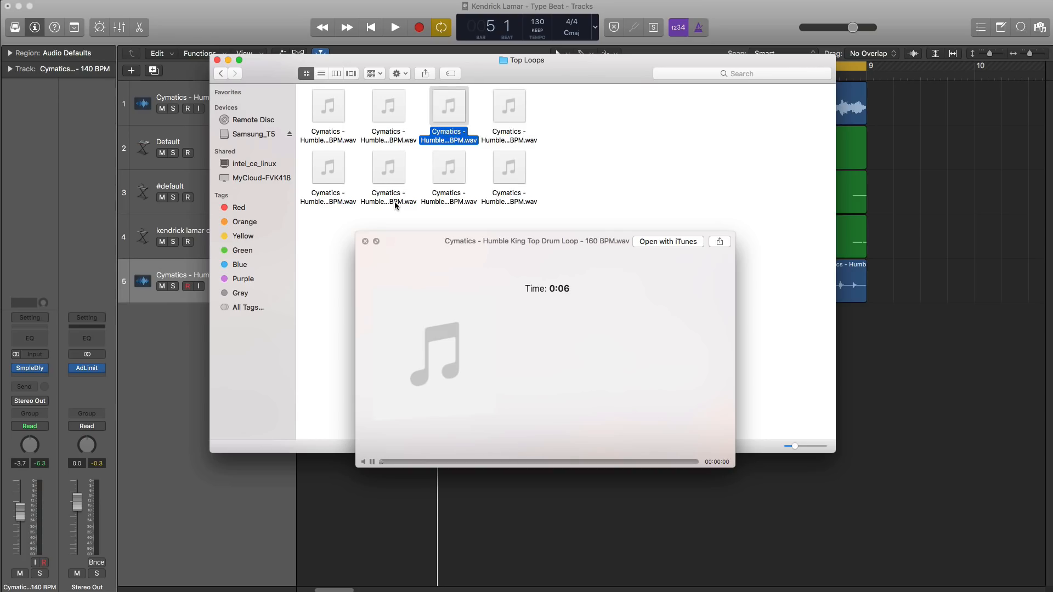
{"action": "key", "text": "Left"}
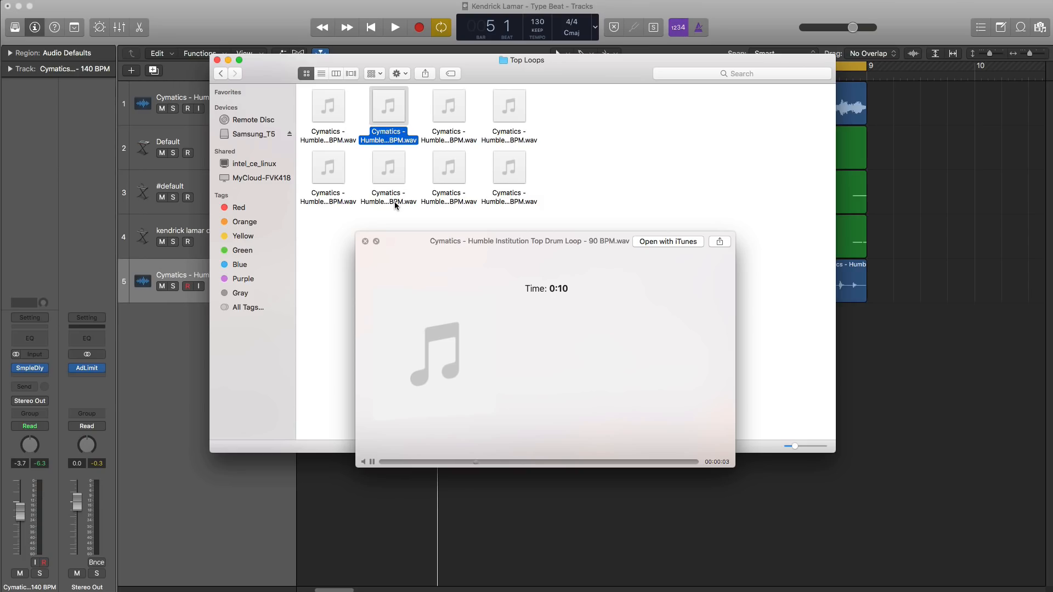
{"action": "key", "text": "Left"}
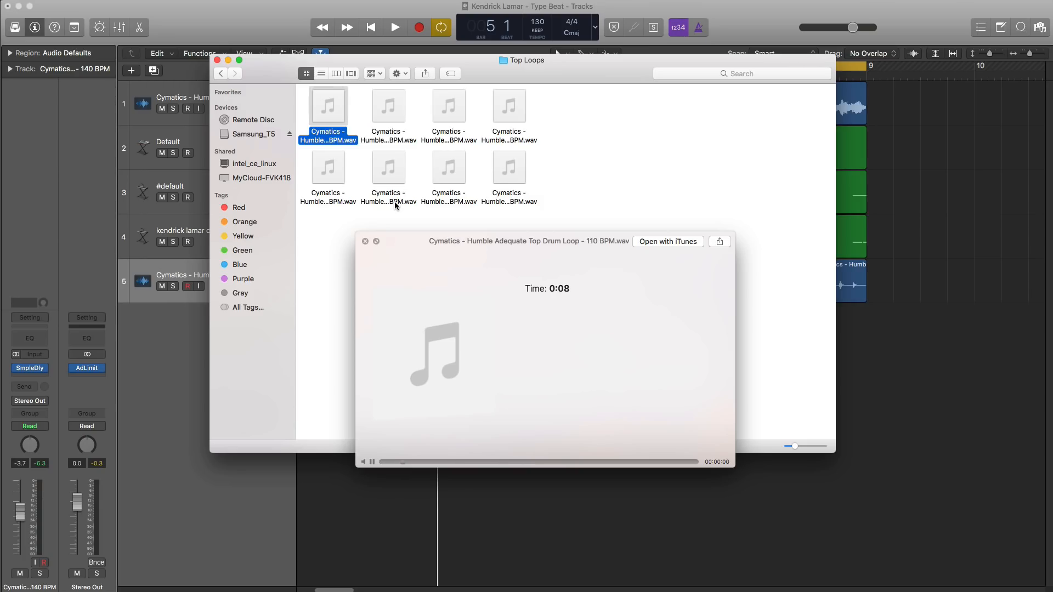
{"action": "key", "text": "Right"}
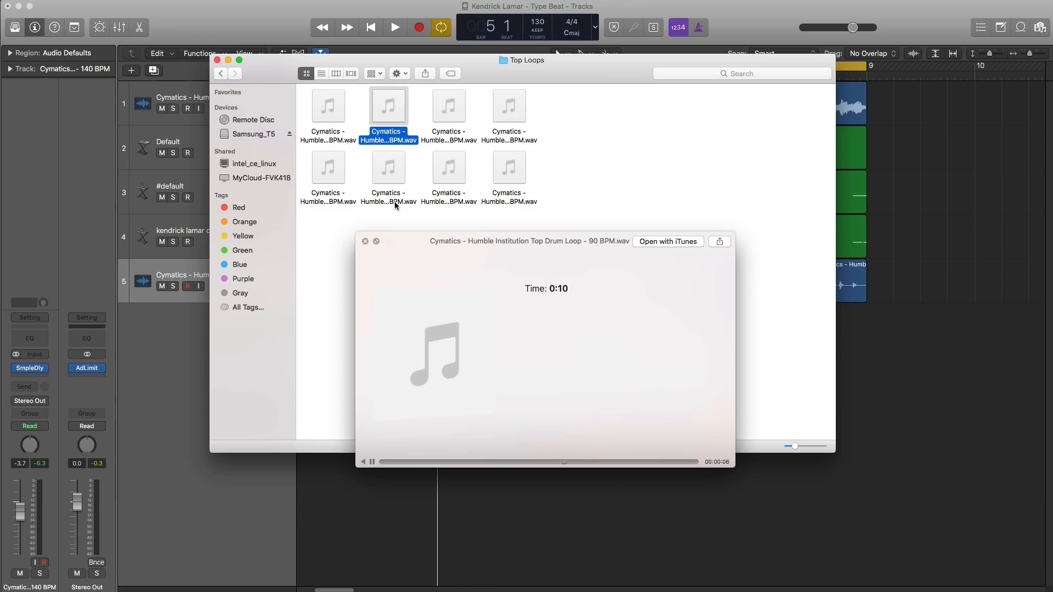
{"action": "key", "text": "space"}
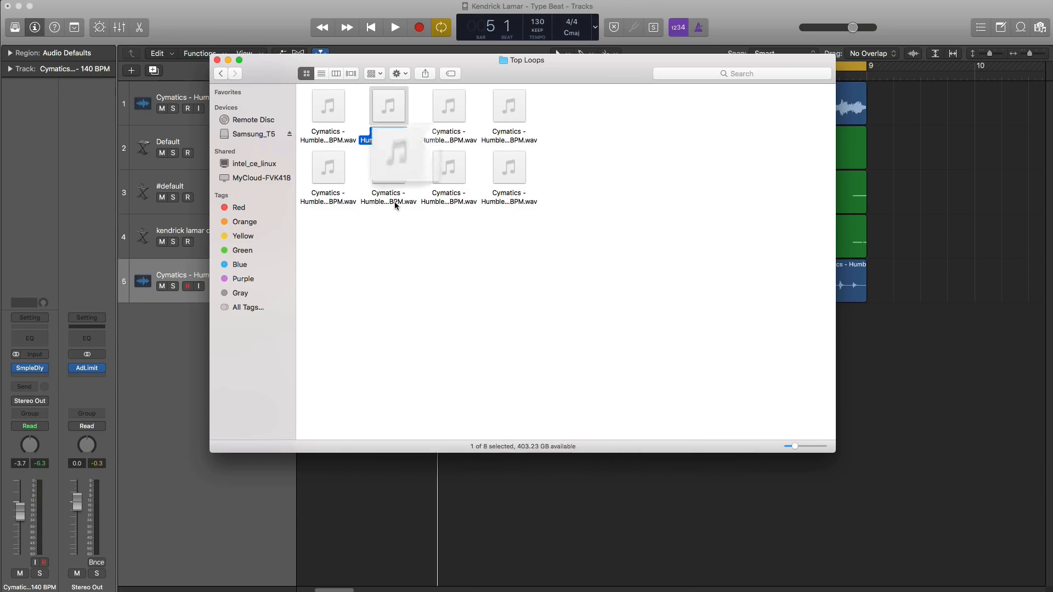
- Add the Humble Institution Top Drum Loop - 90 BPM to a new audio track at bar 5 and play it with the beat
{"action": "left_click_drag", "start_coordinate": [288, 72], "coordinate": [437, 376]}
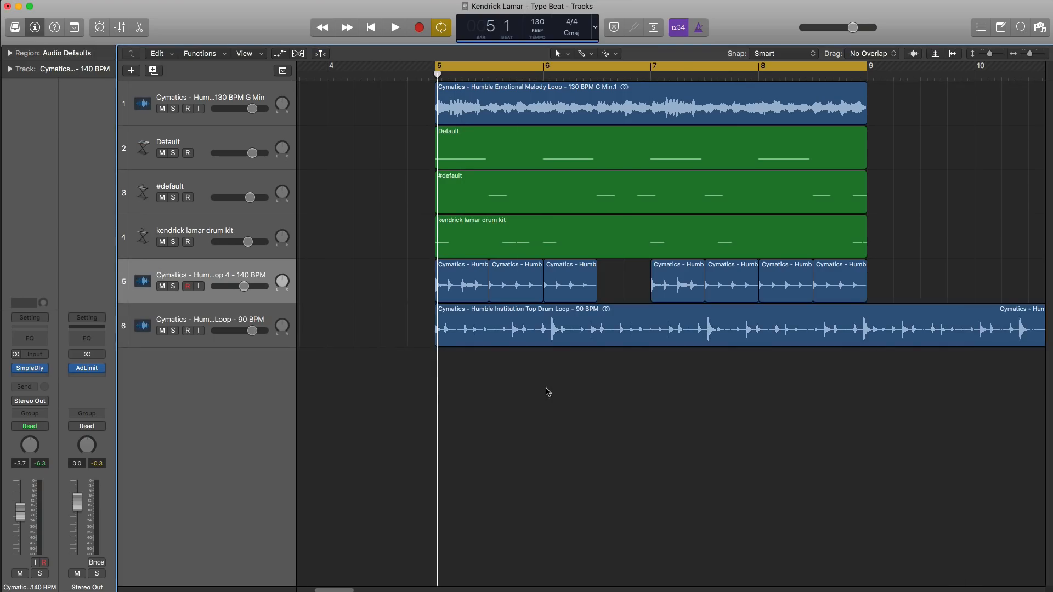
{"action": "scroll", "coordinate": [555, 387], "scroll_direction": "down", "scroll_amount": 5}
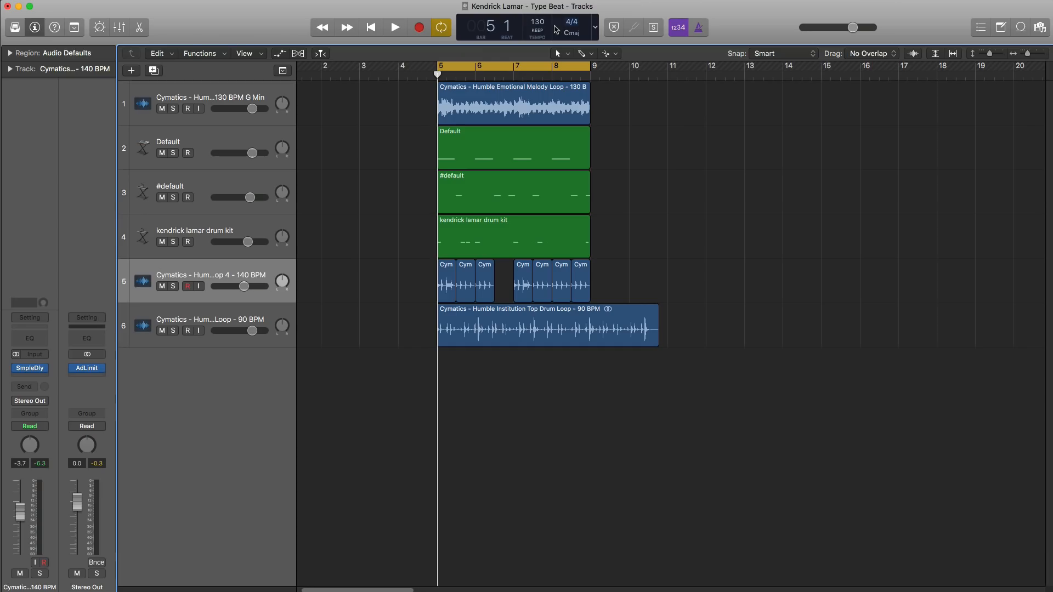
{"action": "key", "text": "space"}
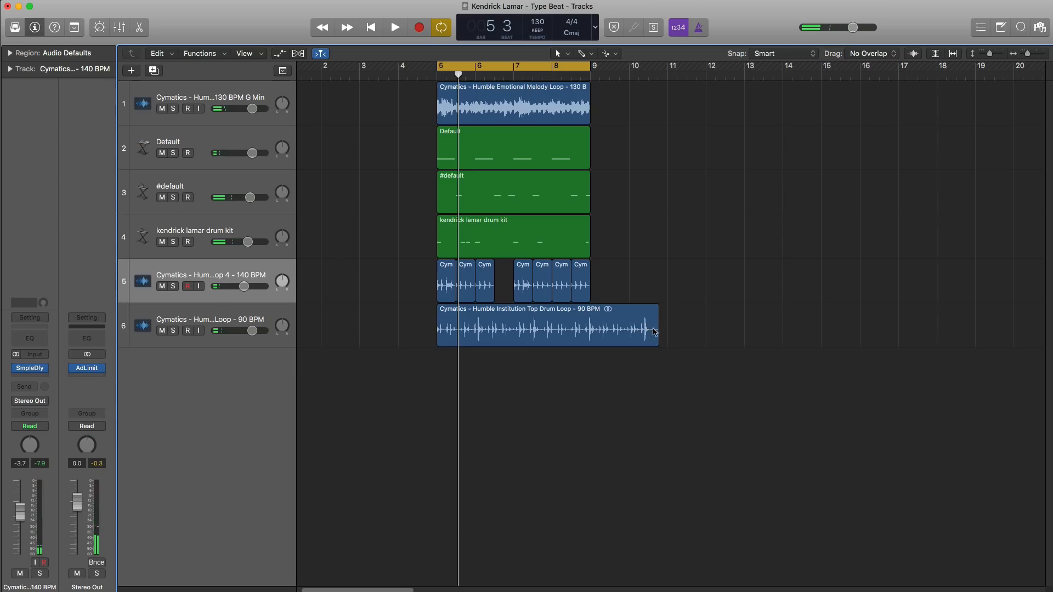
- Time-stretch the top drum loop region to a length of 4 bars, ending at bar 9, and play it back
{"action": "left_click_drag", "start_coordinate": [653, 330], "coordinate": [589, 330]}
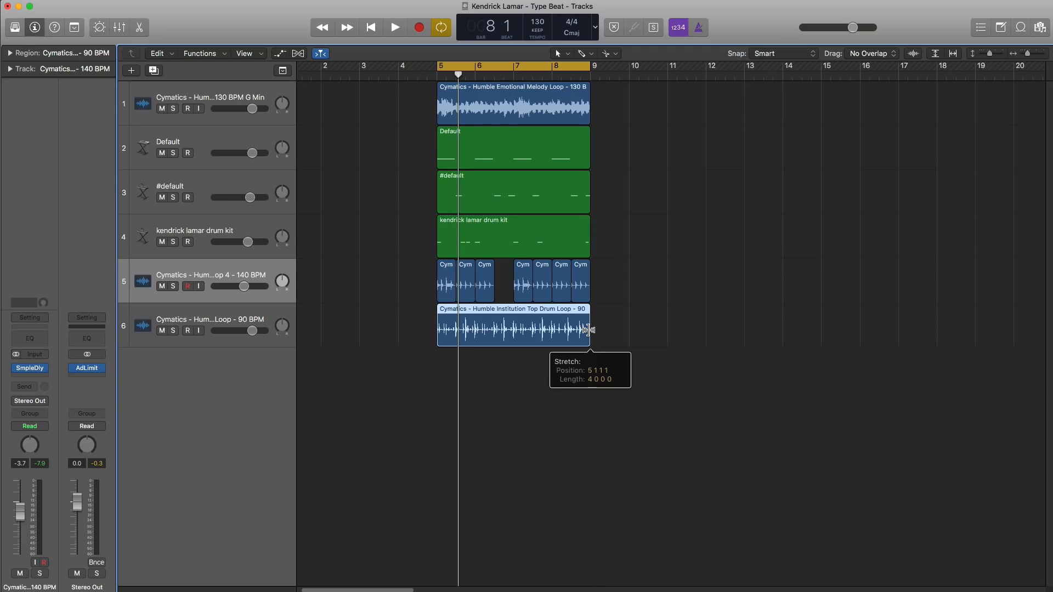
{"action": "left_click_drag", "start_coordinate": [589, 330], "coordinate": [590, 329]}
{"action": "key", "text": "space"}
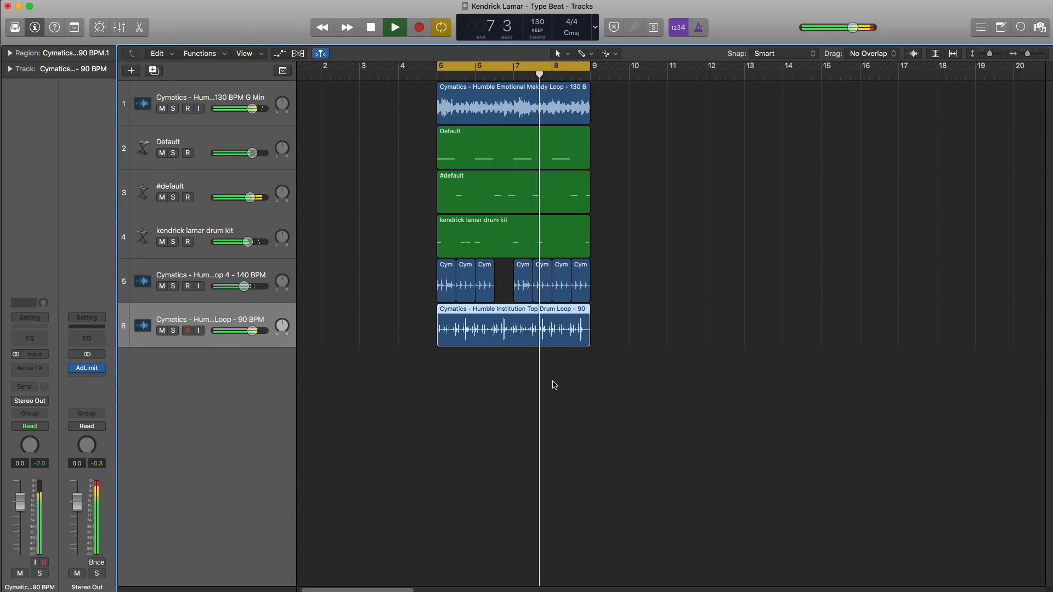
- Stop playback and split the top drum loop region at the middle of bar 5
{"action": "scroll", "coordinate": [555, 378], "scroll_direction": "up", "scroll_amount": 5}
{"action": "scroll", "coordinate": [555, 378], "scroll_direction": "up", "scroll_amount": 3}
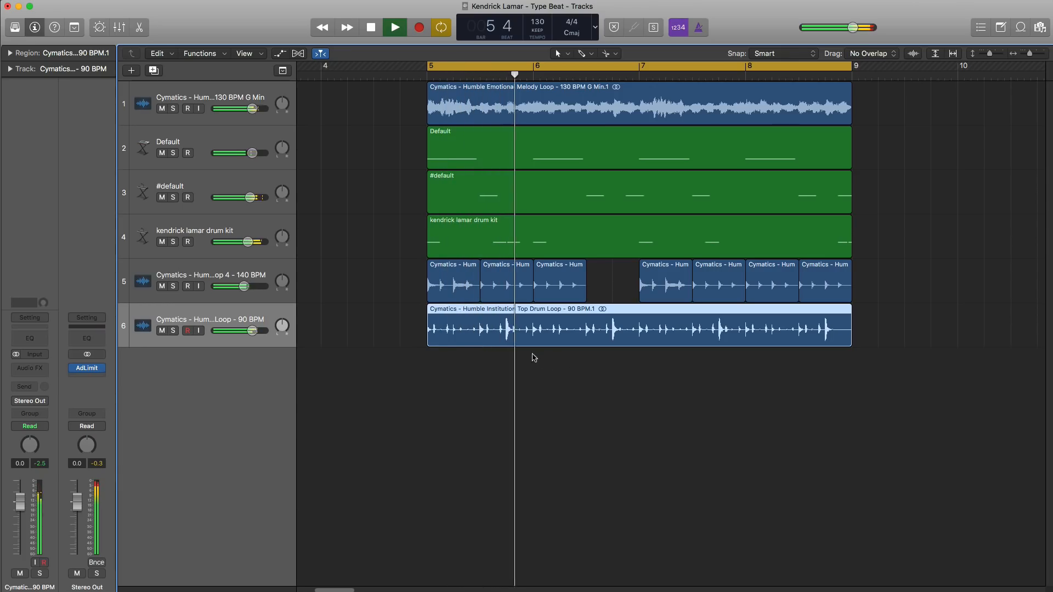
{"action": "key", "text": "space"}
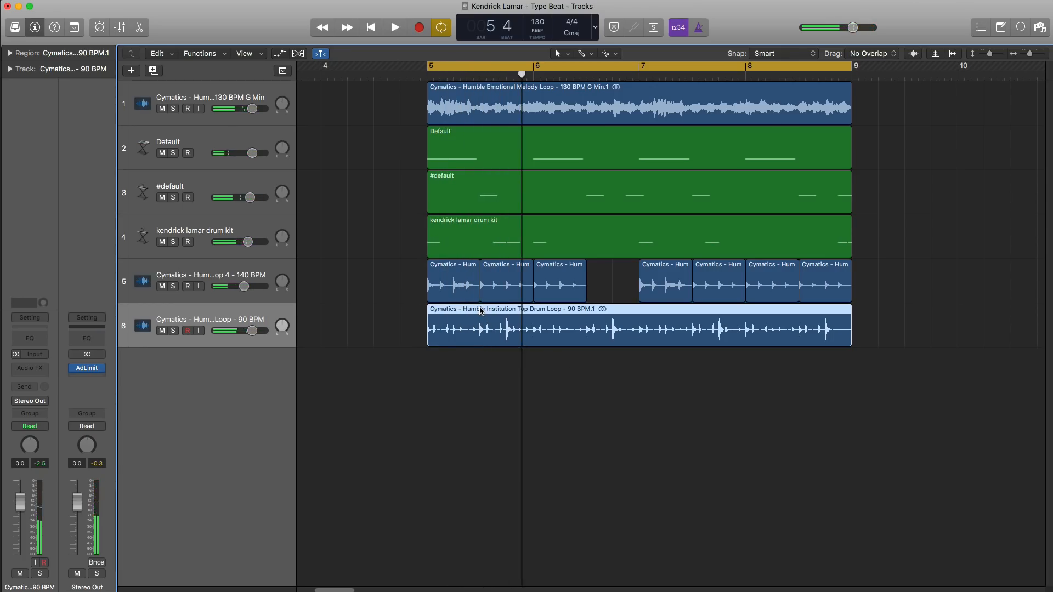
{"action": "left_click", "coordinate": [481, 310]}
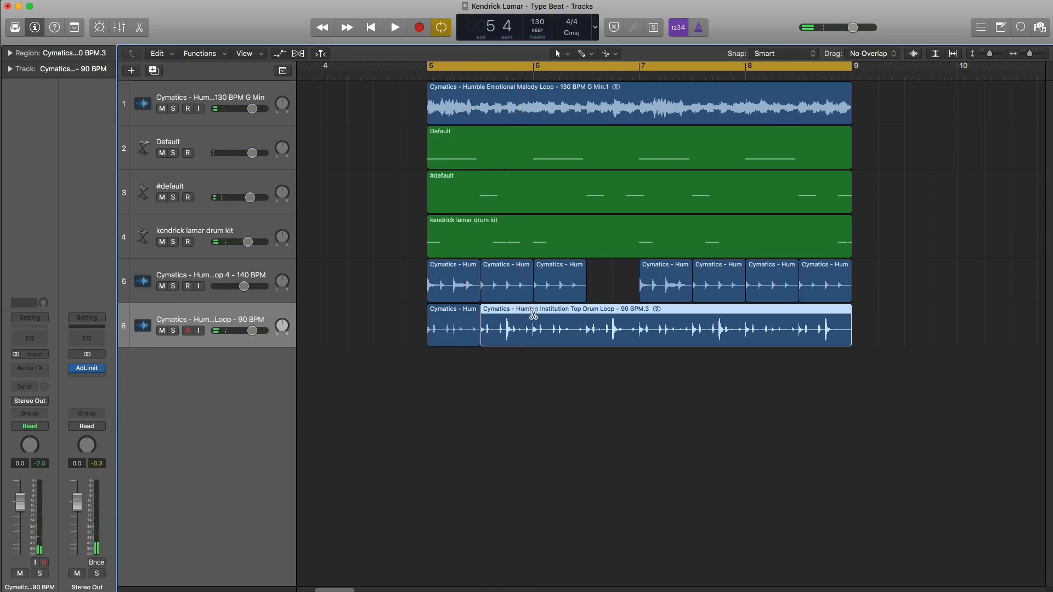
- Split the Institution Top Drum Loop region on track 6 at bar 6, delete the second half of bar 5, and play it back
{"action": "left_click", "coordinate": [533, 315]}
{"action": "left_click", "coordinate": [515, 325]}
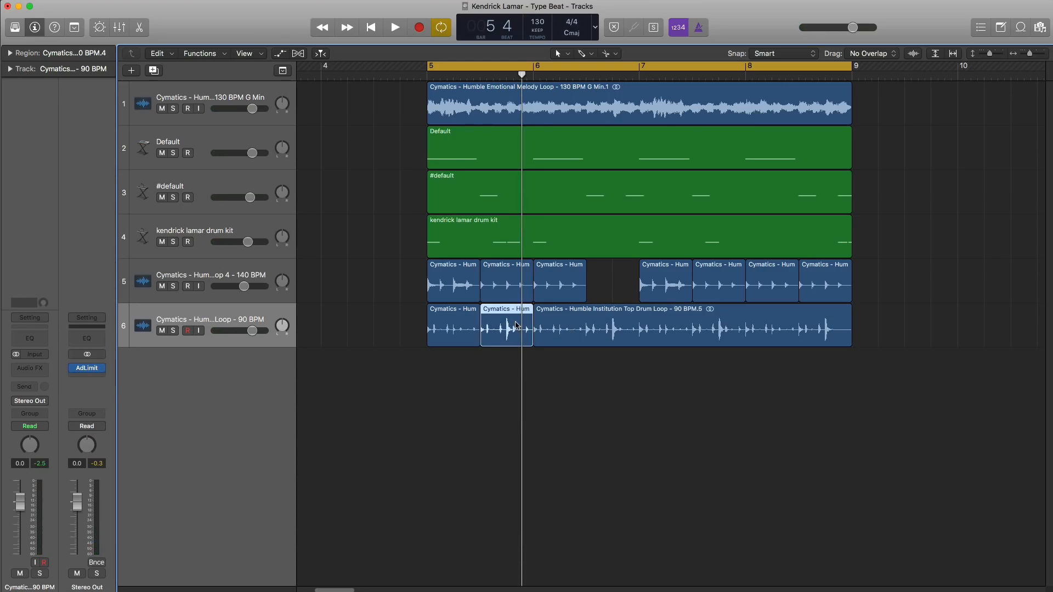
{"action": "key", "text": "Delete"}
{"action": "key", "text": "space"}
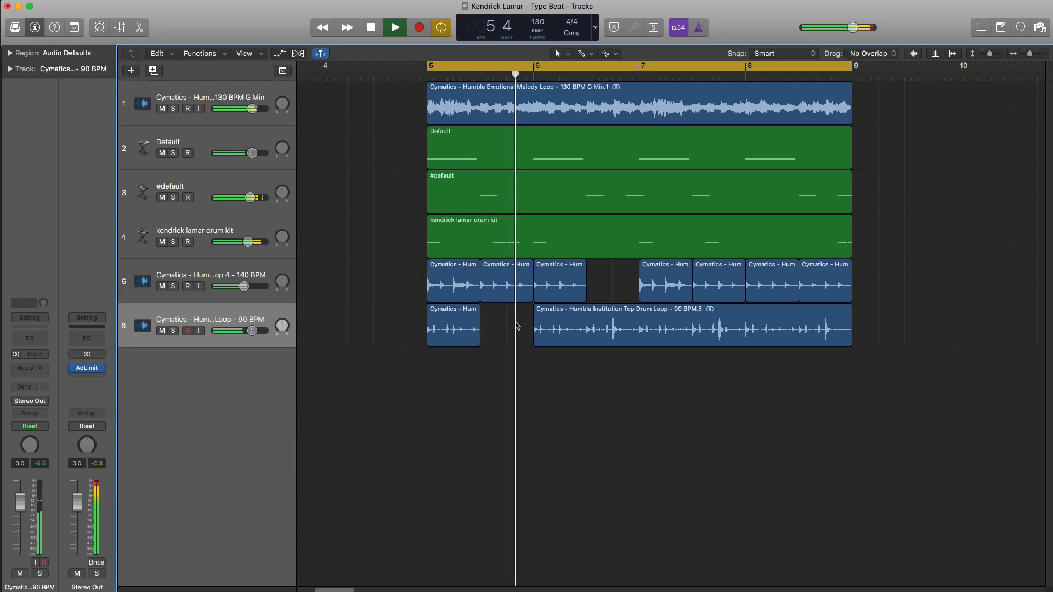
{"action": "key", "text": "space"}
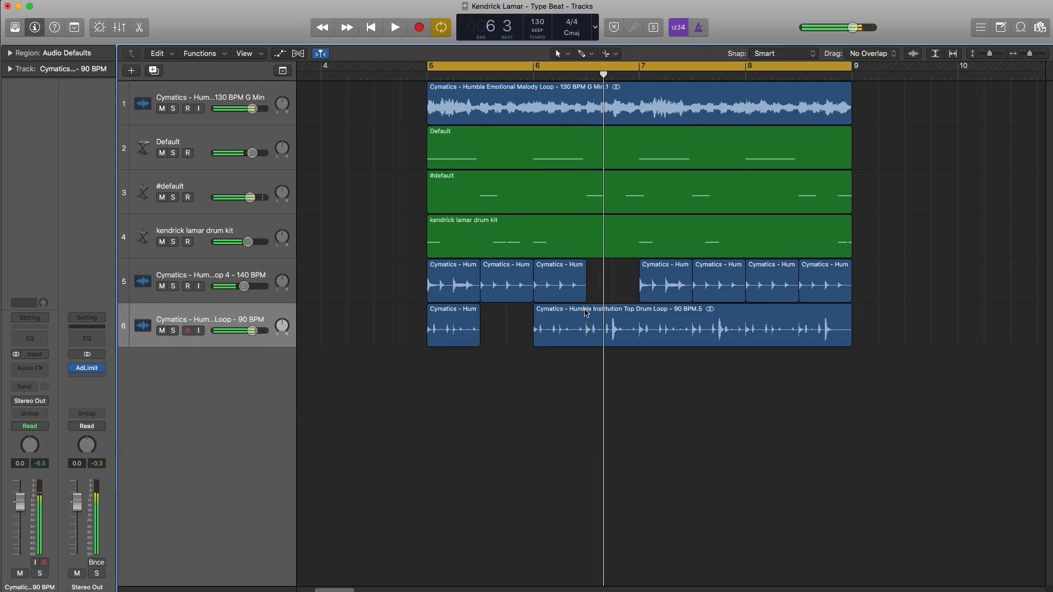
- Cut the track 6 drum loop at bar 6 beat 3 and bar 7, remove the piece between, and audition the gap
{"action": "left_click", "coordinate": [586, 312]}
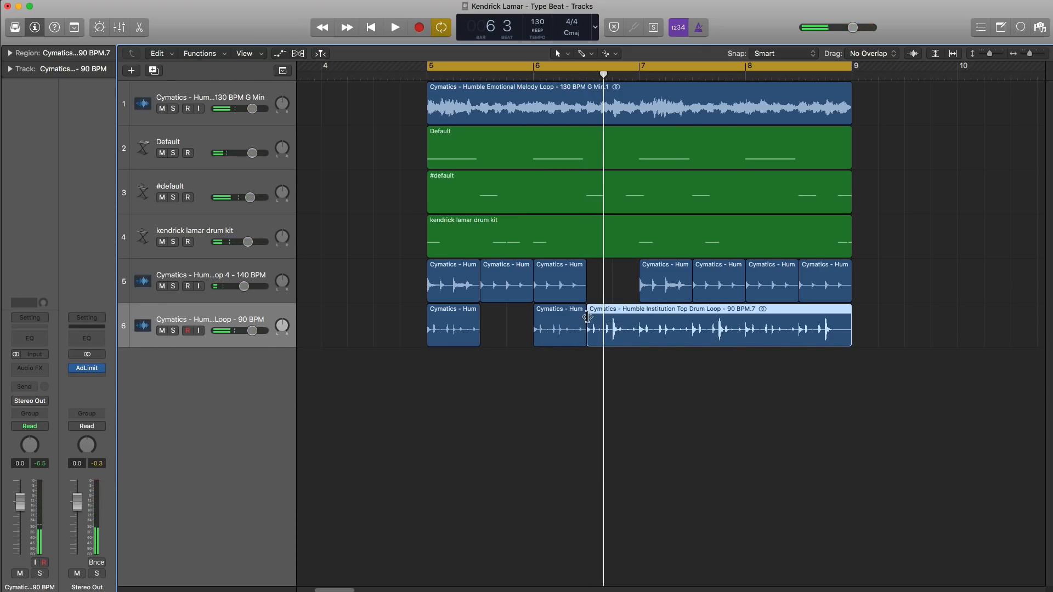
{"action": "key", "text": "space"}
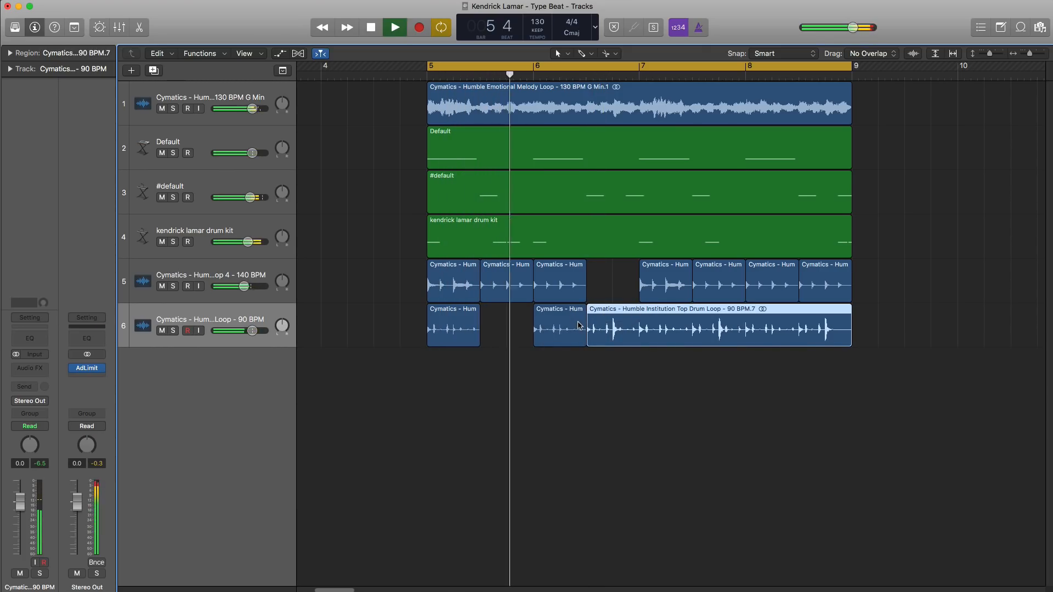
{"action": "left_click", "coordinate": [639, 311]}
{"action": "key", "text": "Delete"}
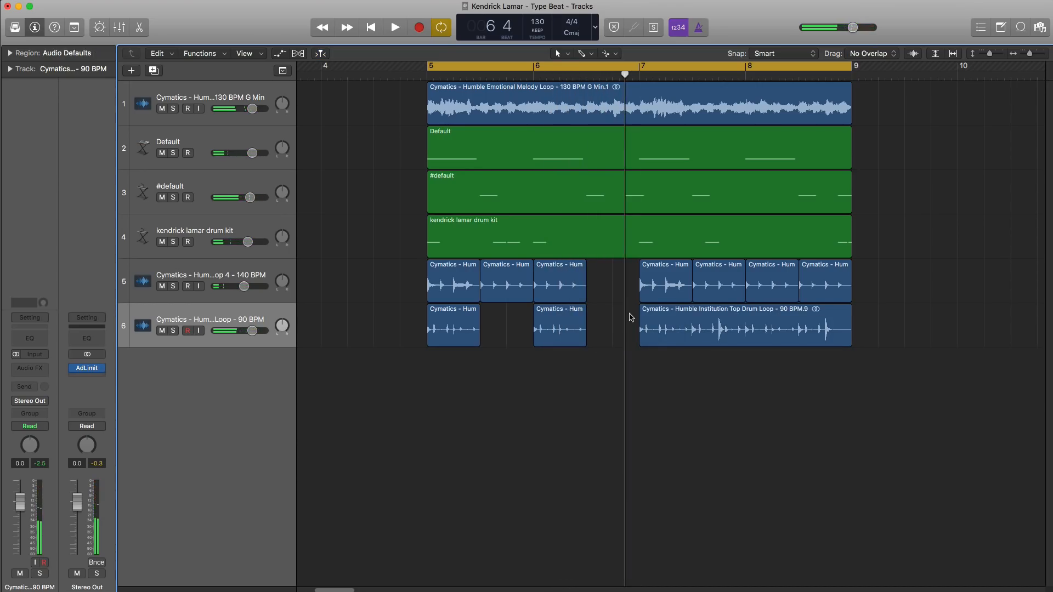
{"action": "key", "text": "space"}
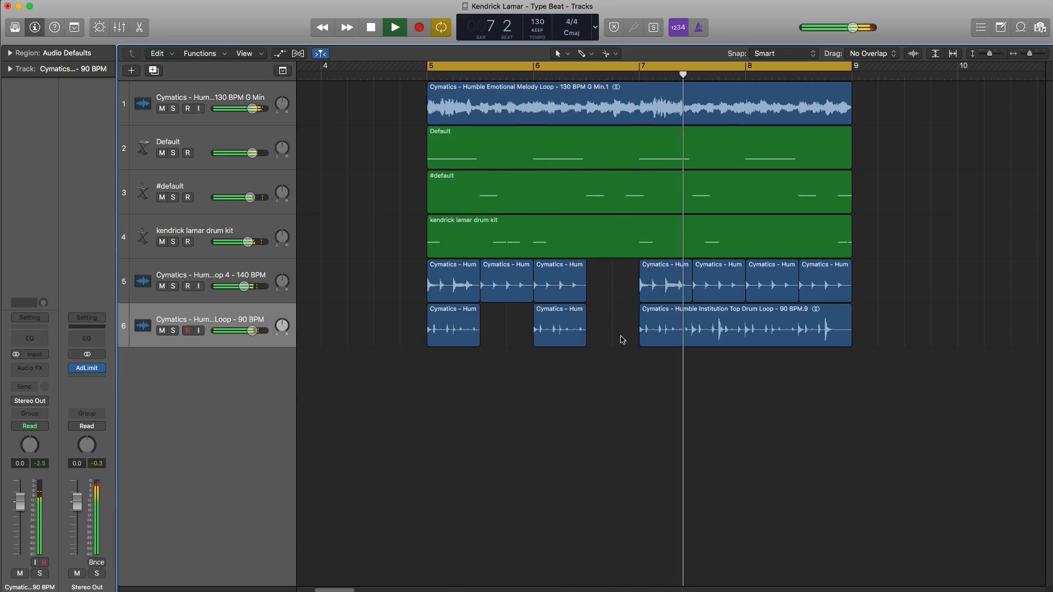
{"action": "key", "text": "space"}
- Cut the track 6 drum loop at bar 7 beat 3 and bar 8, and delete the piece between the cuts
{"action": "right_click", "coordinate": [692, 314]}
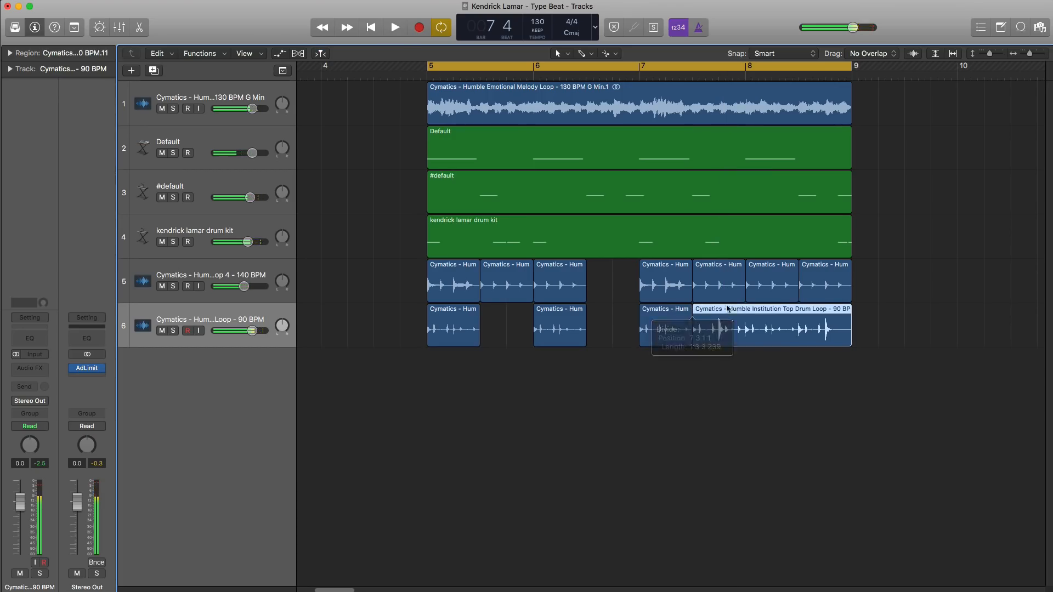
{"action": "right_click", "coordinate": [745, 312]}
{"action": "right_click", "coordinate": [745, 312]}
{"action": "key", "text": "Delete"}
- Lower the volume of the Top Drum Loop track to -3.7 dB during playback
{"action": "key", "text": "space"}
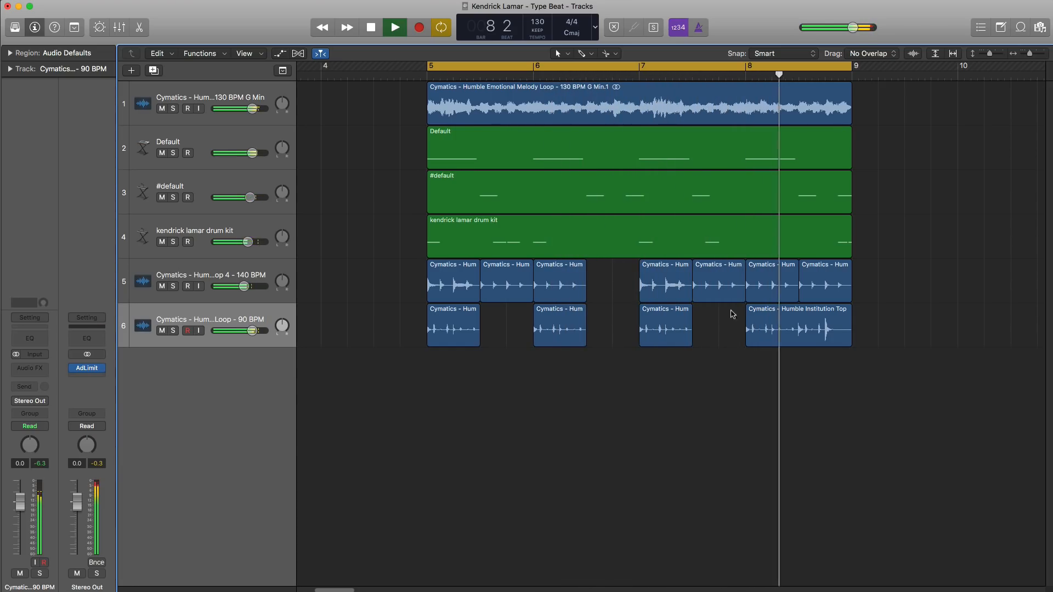
{"action": "left_click_drag", "start_coordinate": [253, 330], "coordinate": [242, 332]}
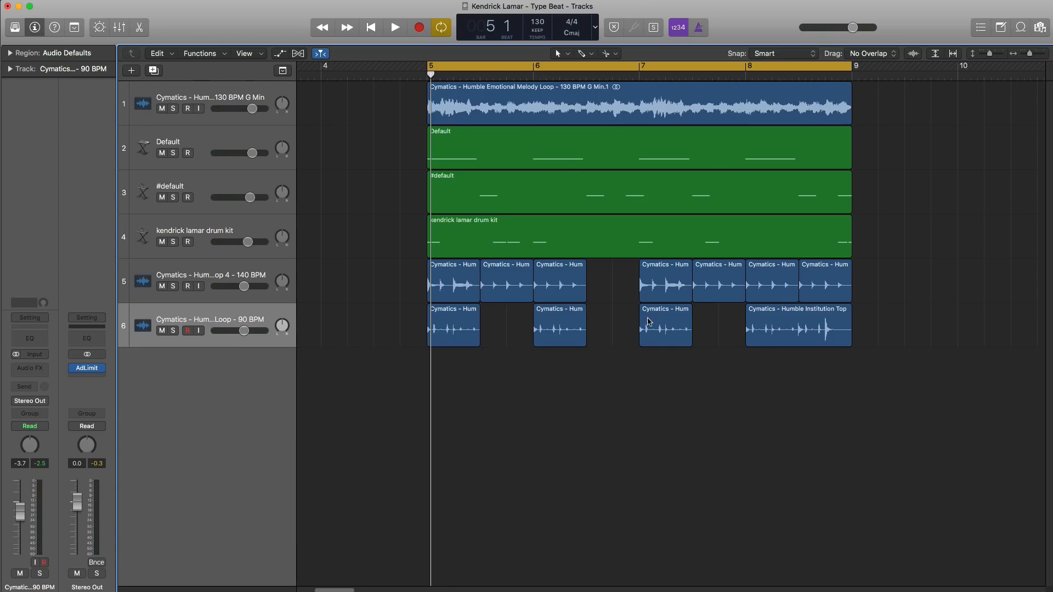
{"action": "key", "text": "super+Left"}
{"action": "key", "text": "super+Up"}
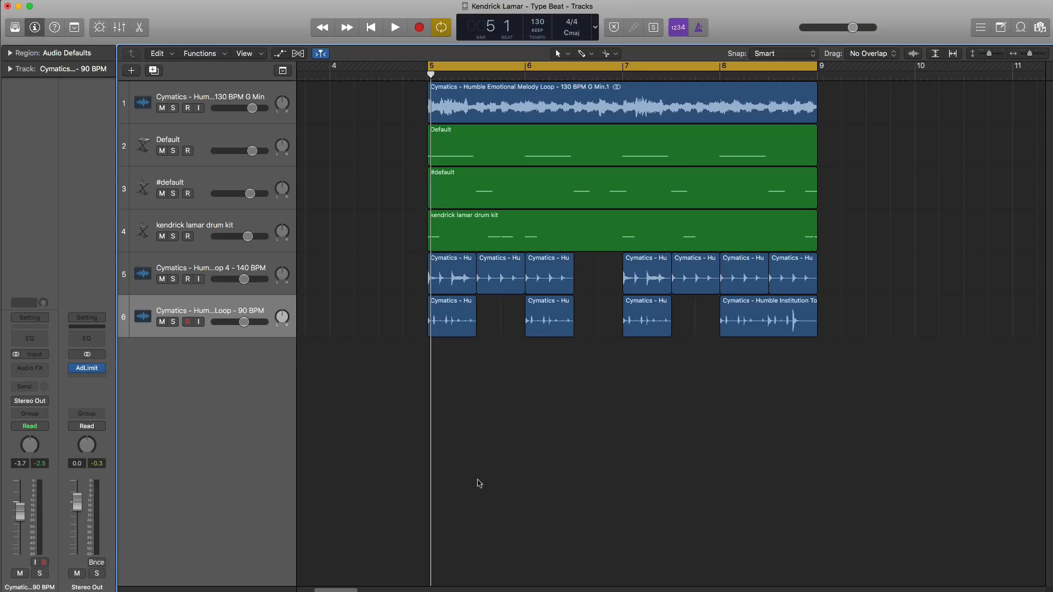
- Switch to Finder and open the FX folder of the Cymatics Humble Hip Hop Sample Pack
{"action": "key", "text": "super+Tab"}
{"action": "left_click_drag", "start_coordinate": [618, 158], "coordinate": [600, 143]}
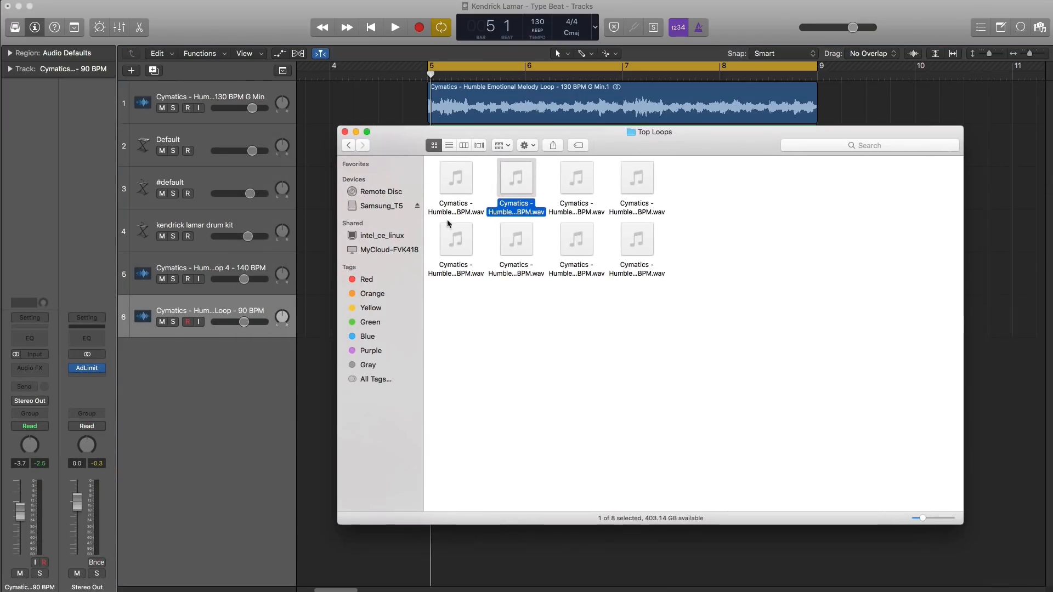
{"action": "key", "text": "super+Up"}
{"action": "key", "text": "super+Up"}
{"action": "double_click", "coordinate": [577, 178]}
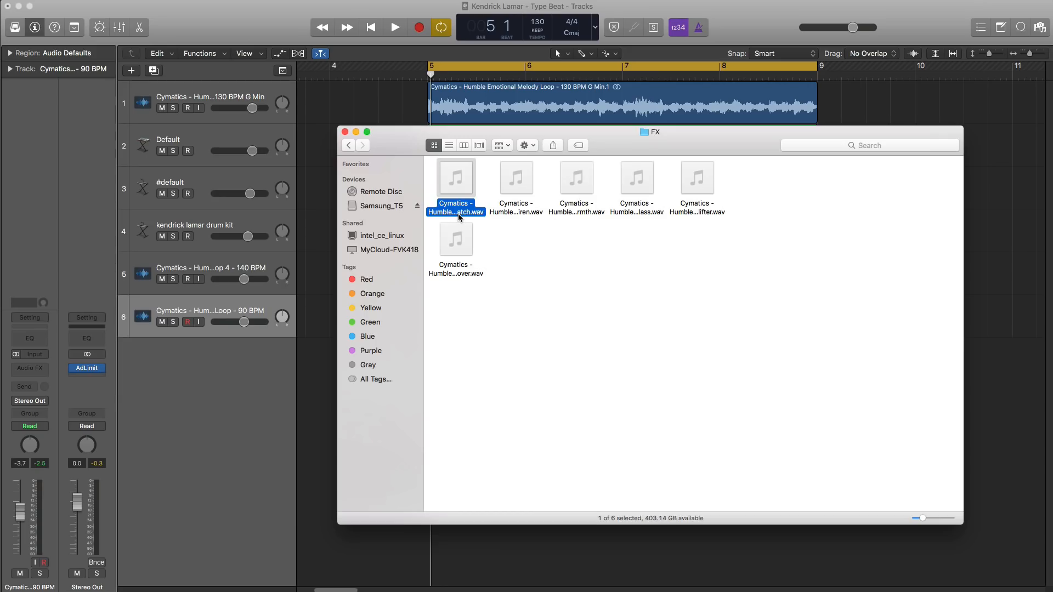
- Audition the FX samples, including Siren, Vinyl Warmth, Glass and Downlifter
{"action": "key", "text": "space"}
{"action": "key", "text": "Right"}
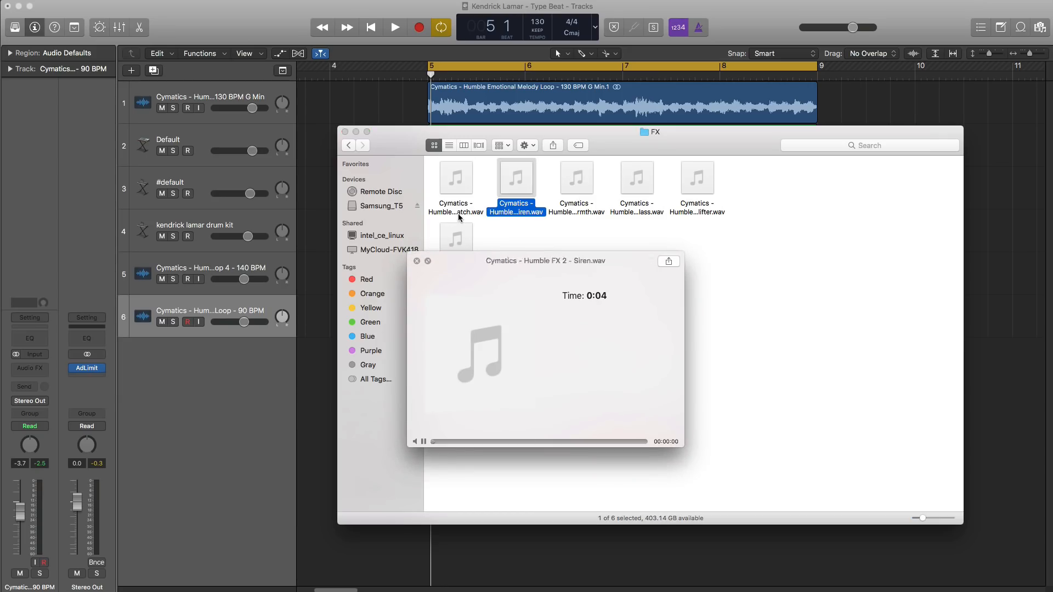
{"action": "key", "text": "Right"}
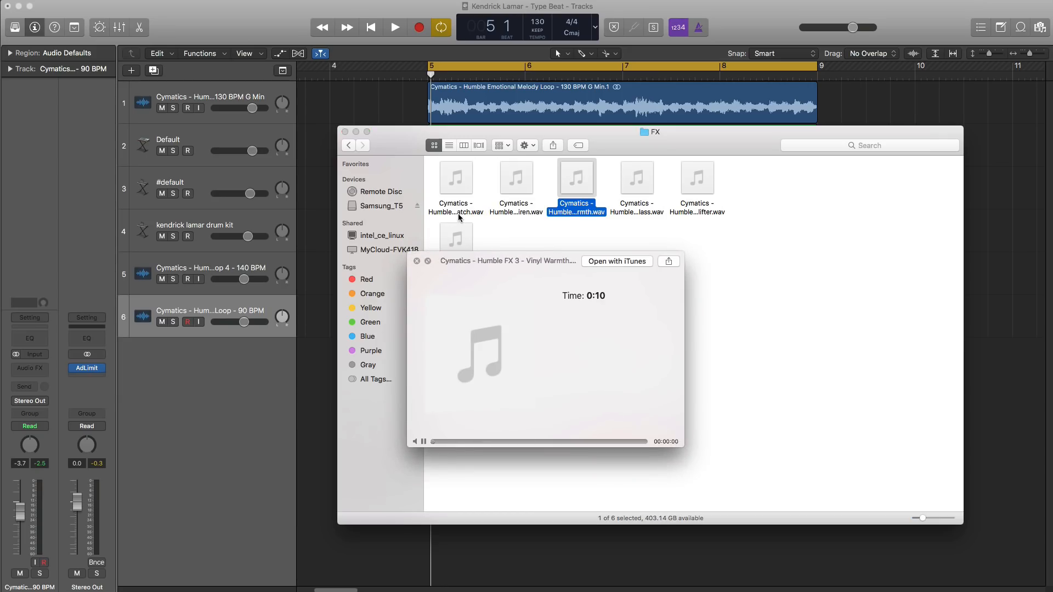
{"action": "key", "text": "Right"}
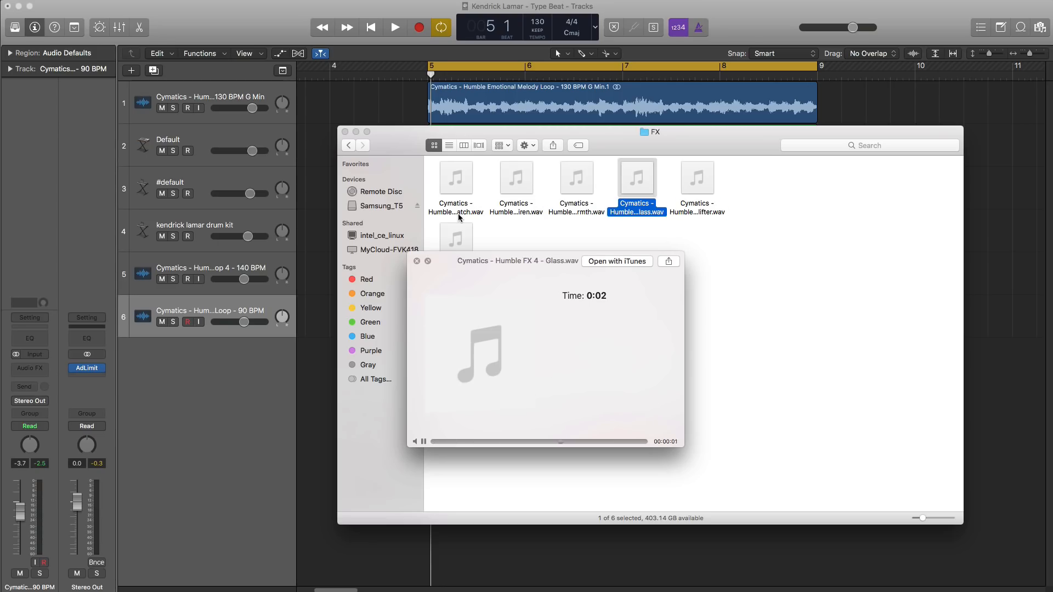
{"action": "key", "text": "Right"}
{"action": "left_click", "coordinate": [460, 235]}
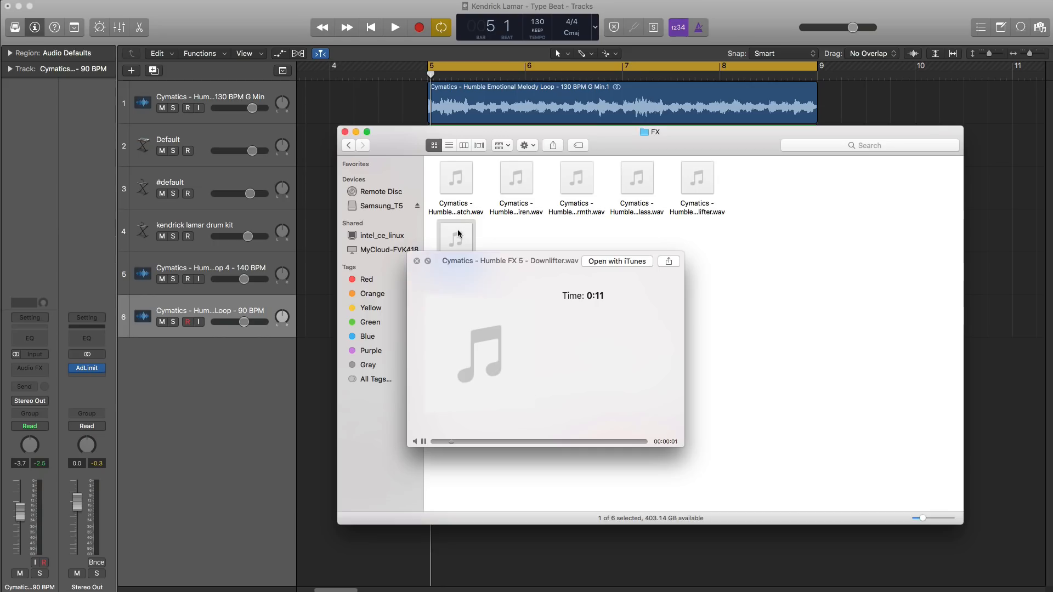
{"action": "left_click", "coordinate": [628, 209]}
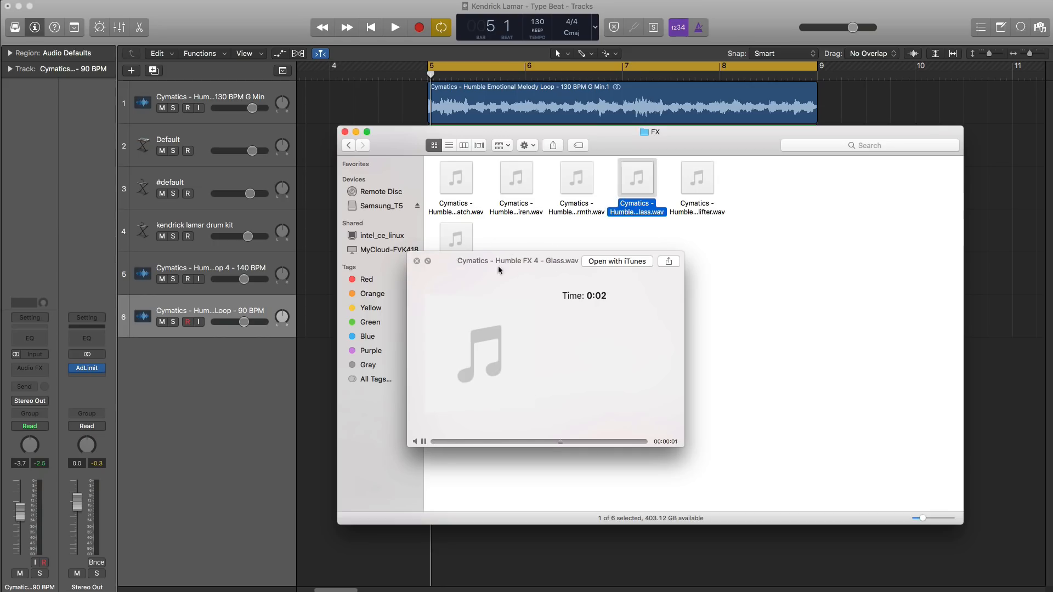
- Add the Humble FX 4 - Glass sample to the Logic Pro project on a new track, starting at bar 6 beat 3
{"action": "key", "text": "space"}
{"action": "left_click_drag", "start_coordinate": [677, 143], "coordinate": [771, 522]}
{"action": "left_click_drag", "start_coordinate": [731, 551], "coordinate": [570, 375]}
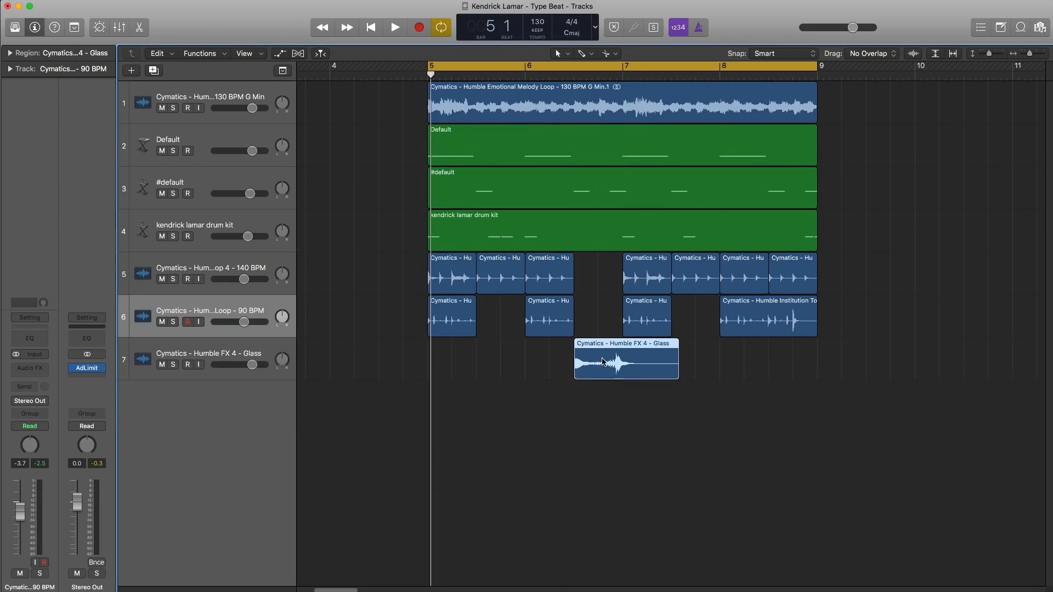
- Play back the Glass effect and stretch its region to a length of exactly one bar
{"action": "key", "text": "space"}
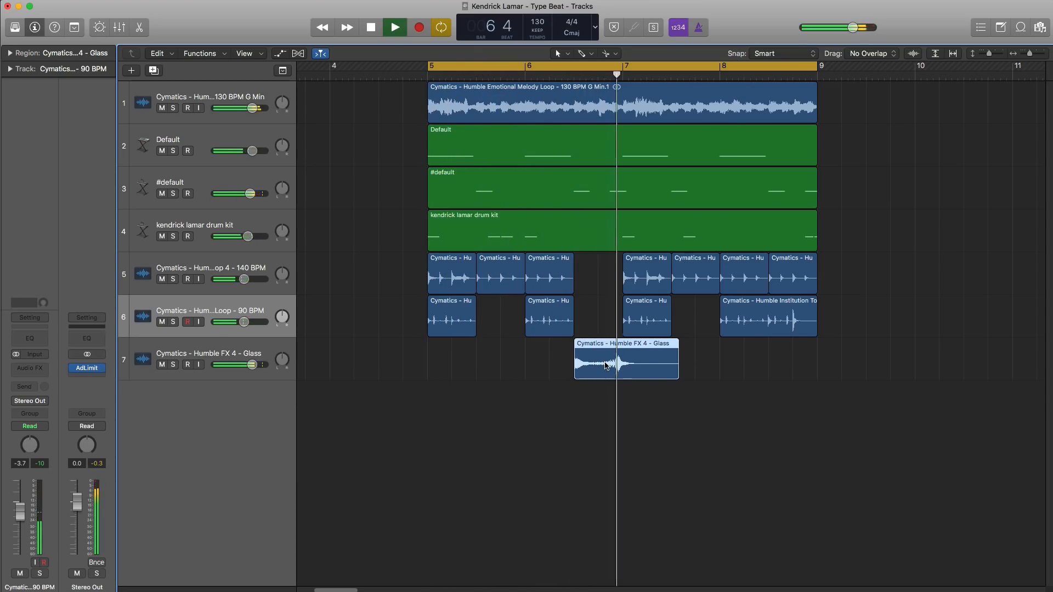
{"action": "key", "text": "space"}
{"action": "left_click_drag", "start_coordinate": [675, 367], "coordinate": [670, 364]}
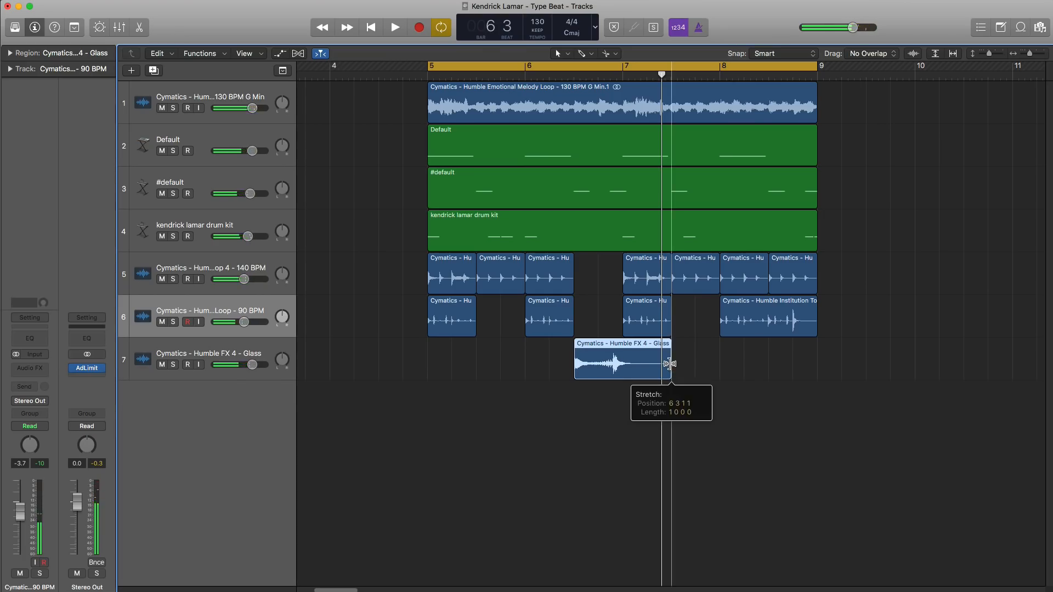
{"action": "key", "text": "space"}
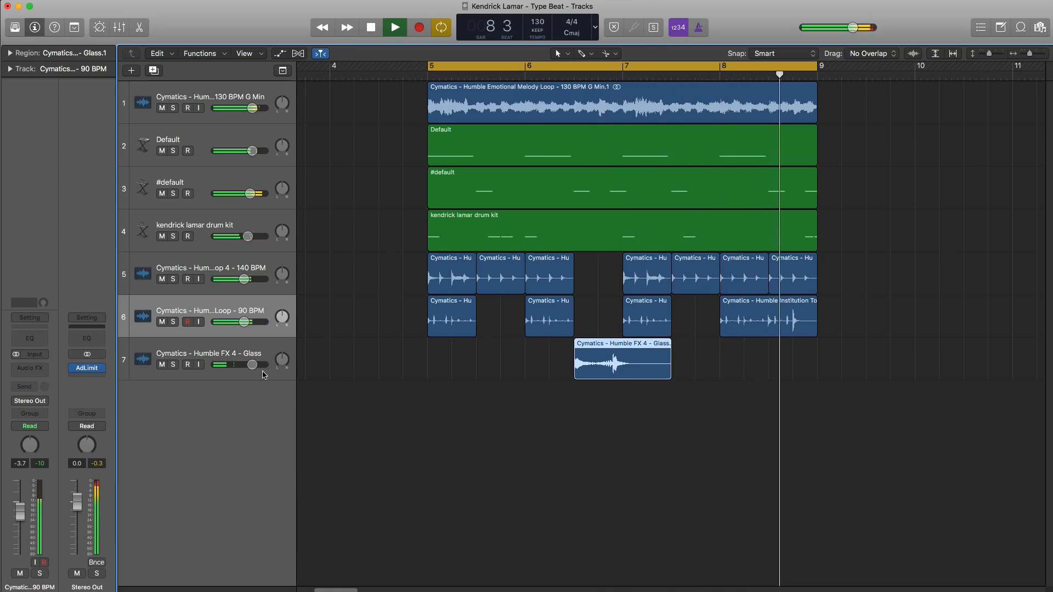
- Lower the volume of the Humble FX 4 - Glass track and listen to the result
{"action": "left_click_drag", "start_coordinate": [251, 365], "coordinate": [236, 366]}
{"action": "key", "text": "space"}
{"action": "key", "text": "space"}
{"action": "key", "text": "space"}
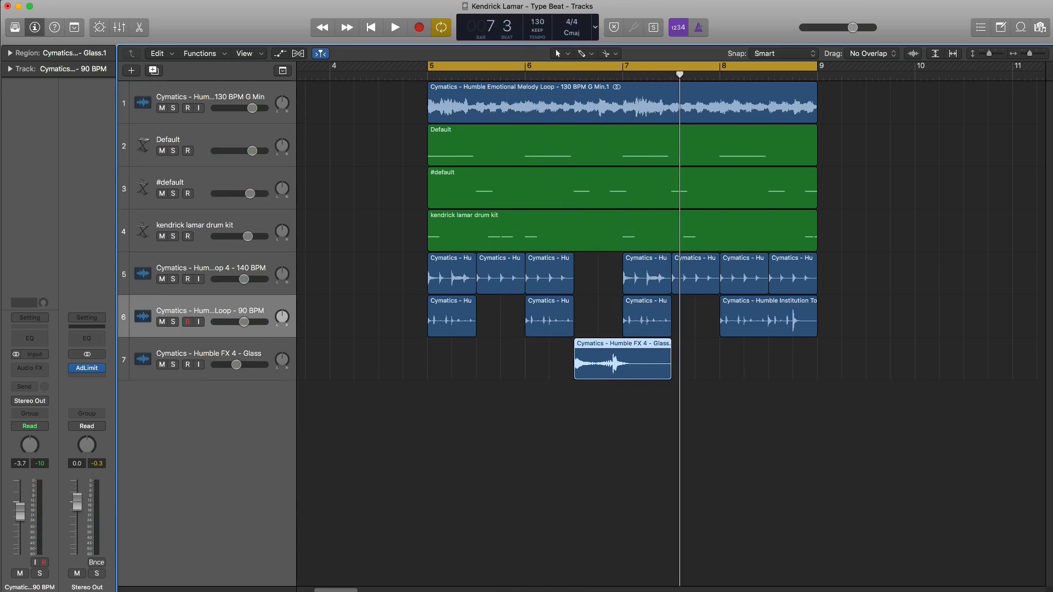
- Switch back to Finder and open the Top Loops folder inside the sample pack's drums - loops folder
{"action": "key", "text": "super+Tab"}
{"action": "left_click_drag", "start_coordinate": [733, 527], "coordinate": [632, 179]}
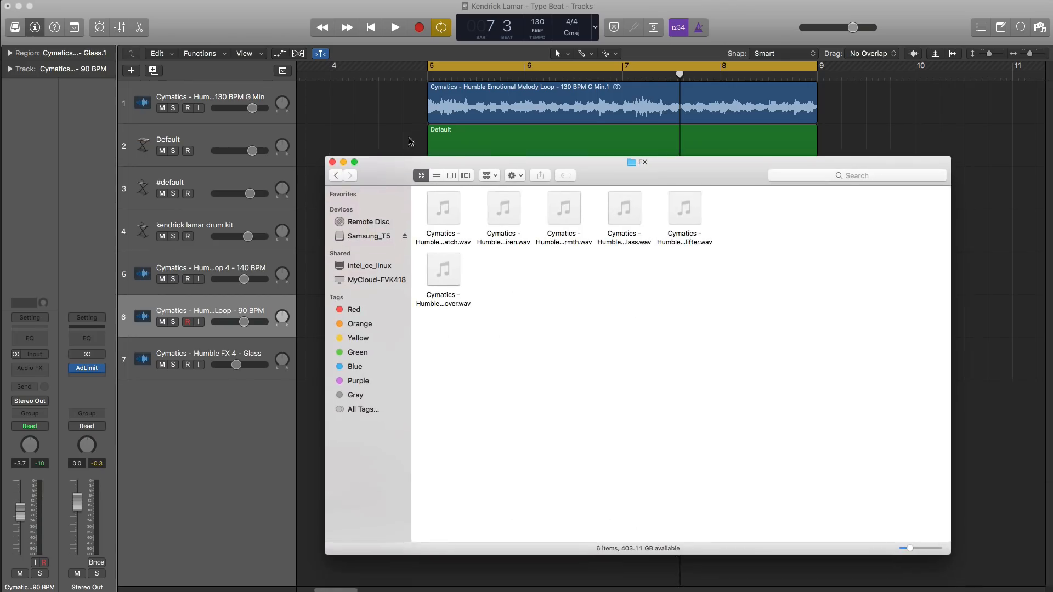
{"action": "left_click", "coordinate": [336, 175]}
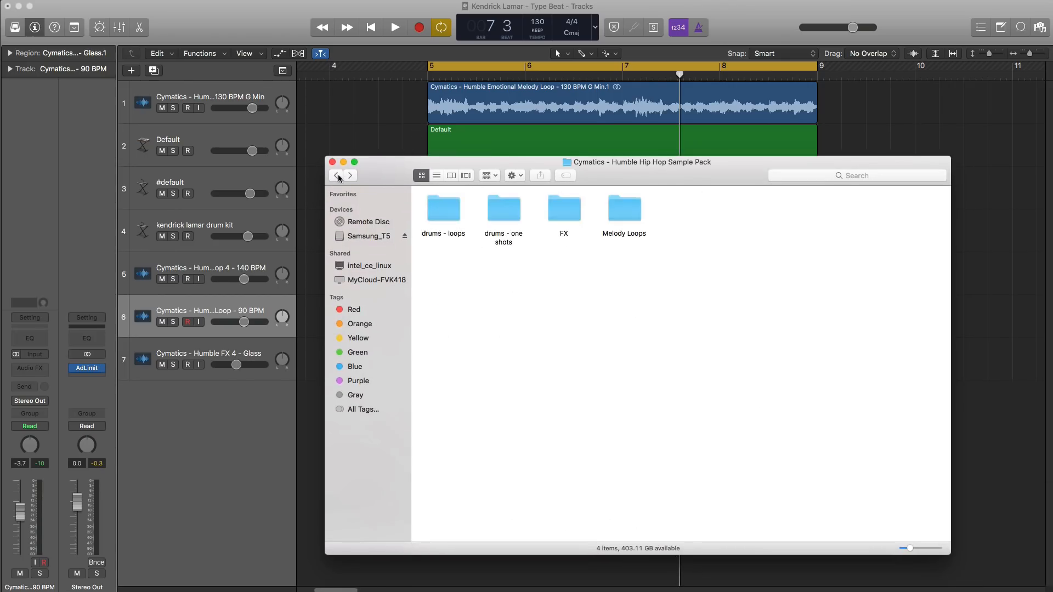
{"action": "left_click", "coordinate": [442, 215]}
{"action": "double_click", "coordinate": [441, 215]}
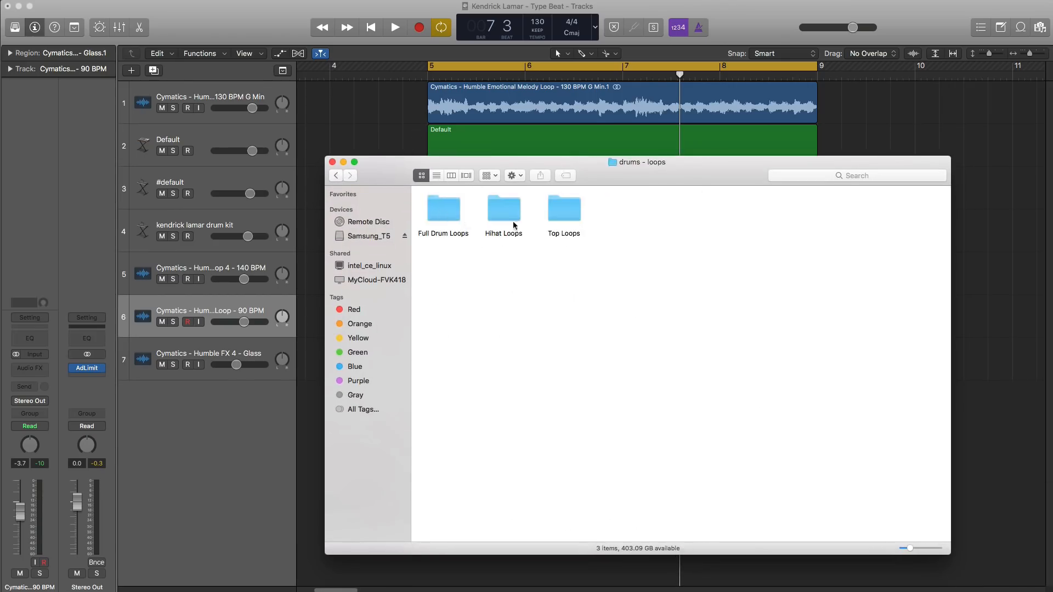
{"action": "double_click", "coordinate": [567, 214]}
- Preview the top drum loops in the folder's first row, from Humble Adequate through Humble Loyal - 110 BPM
{"action": "left_click", "coordinate": [449, 239]}
{"action": "key", "text": "space"}
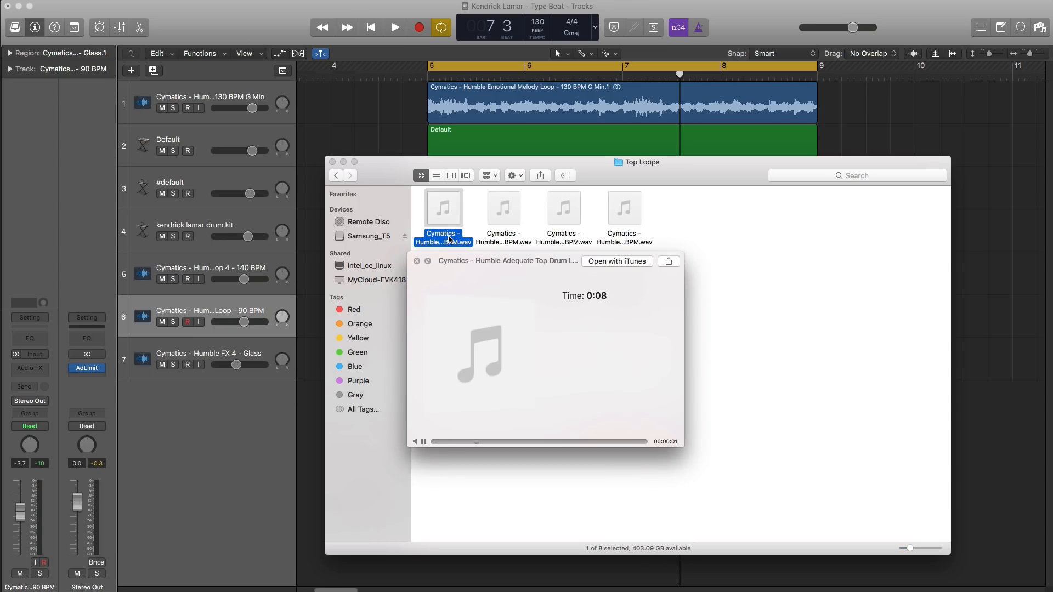
{"action": "key", "text": "Right"}
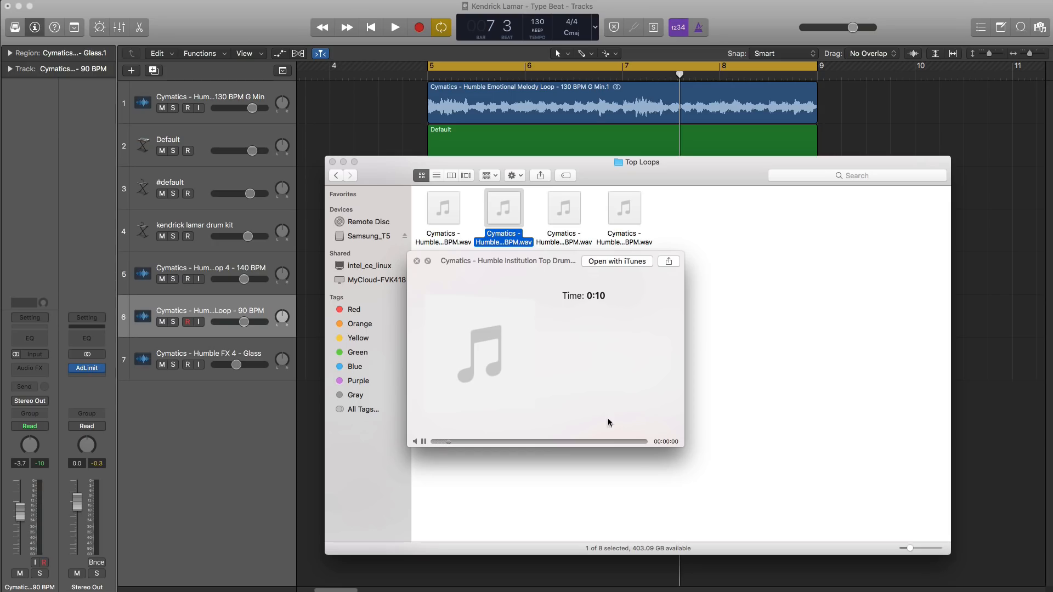
{"action": "left_click_drag", "start_coordinate": [680, 446], "coordinate": [904, 521]}
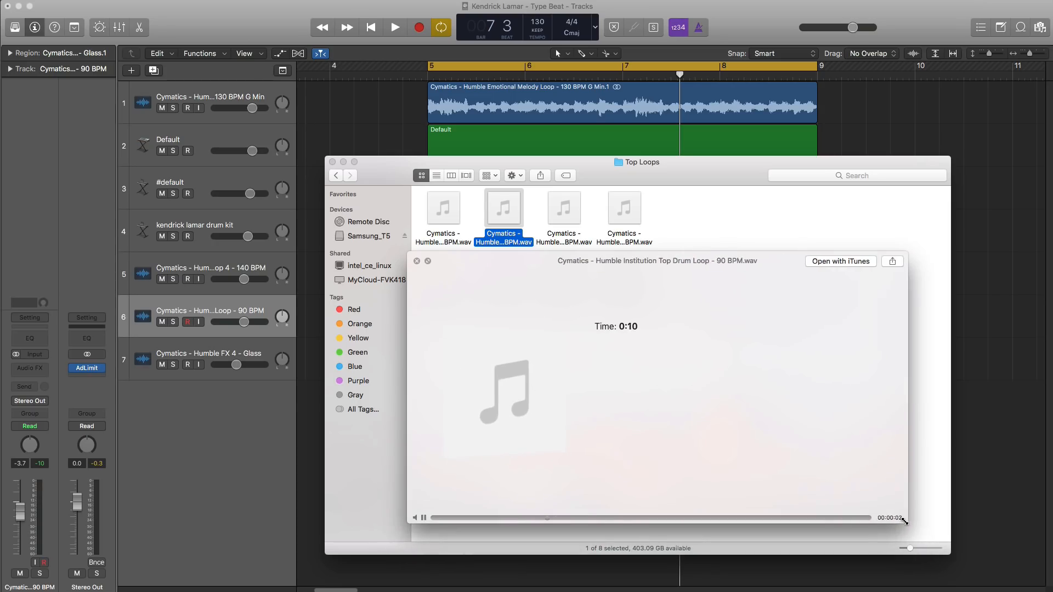
{"action": "key", "text": "Right"}
{"action": "key", "text": "Right"}
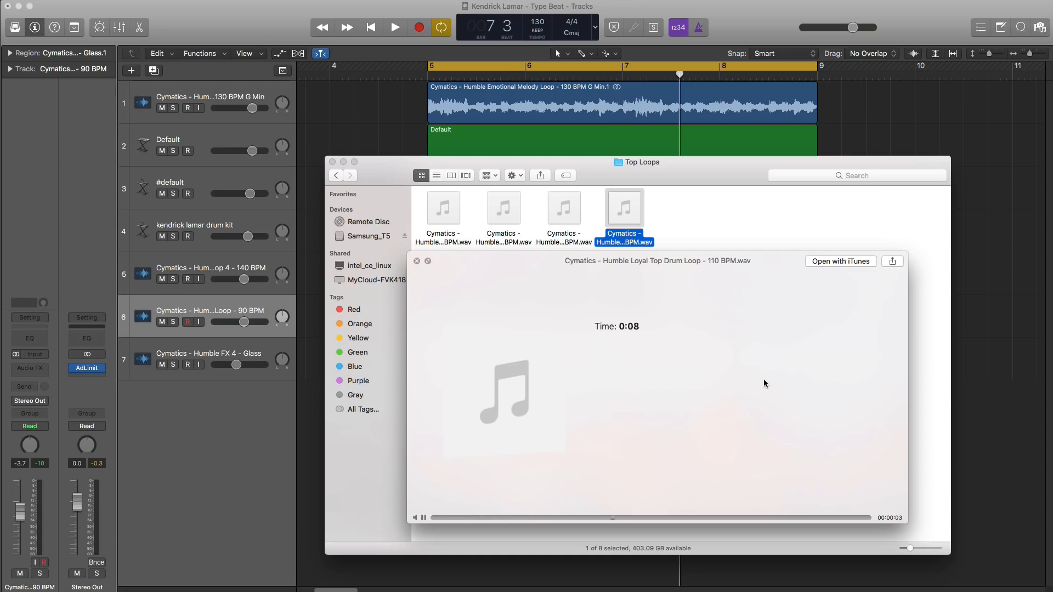
- Preview the top drum loops in the folder's second row, including Humble You, Theory and Sit Down
{"action": "left_click_drag", "start_coordinate": [764, 380], "coordinate": [772, 422]}
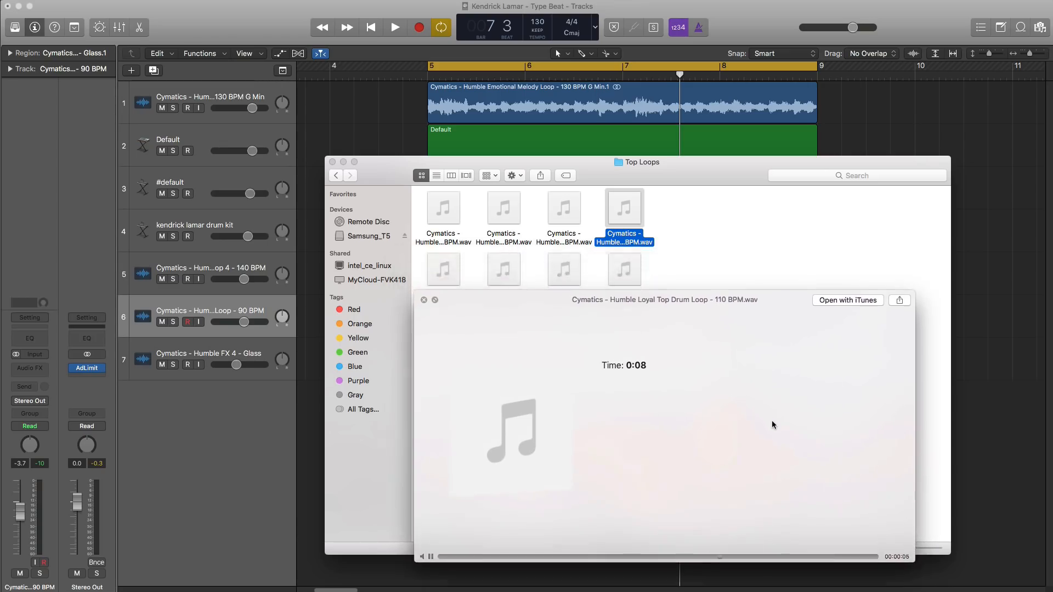
{"action": "key", "text": "Down"}
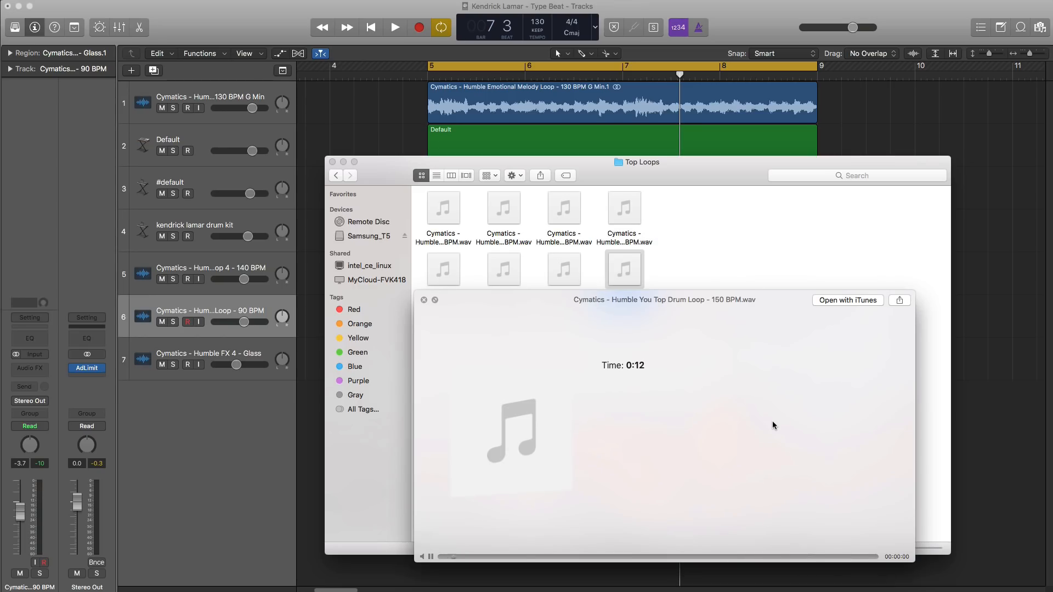
{"action": "key", "text": "Left"}
{"action": "key", "text": "Left"}
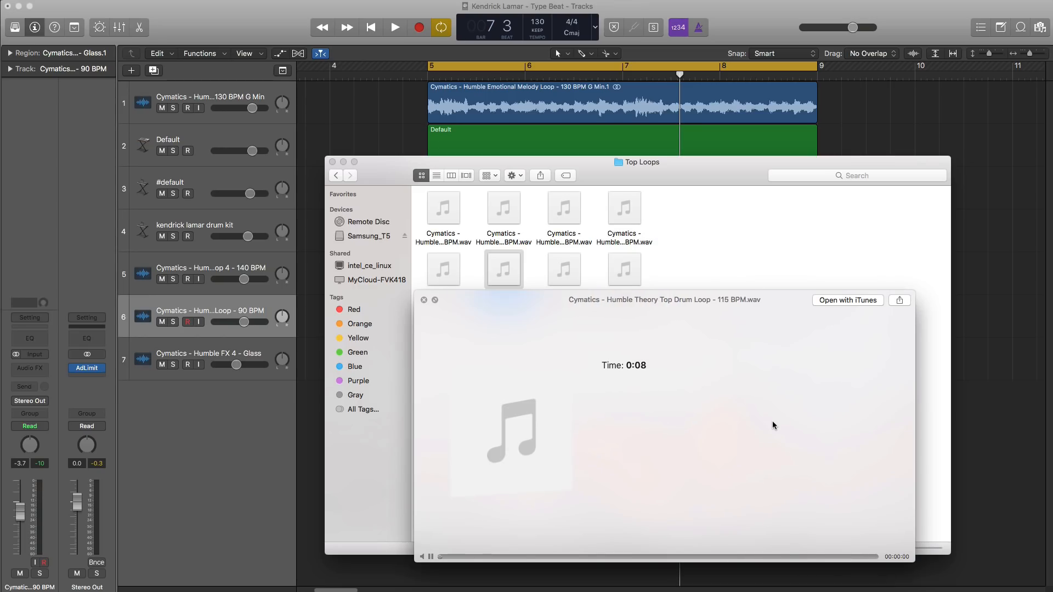
{"action": "key", "text": "Left"}
{"action": "key", "text": "Up"}
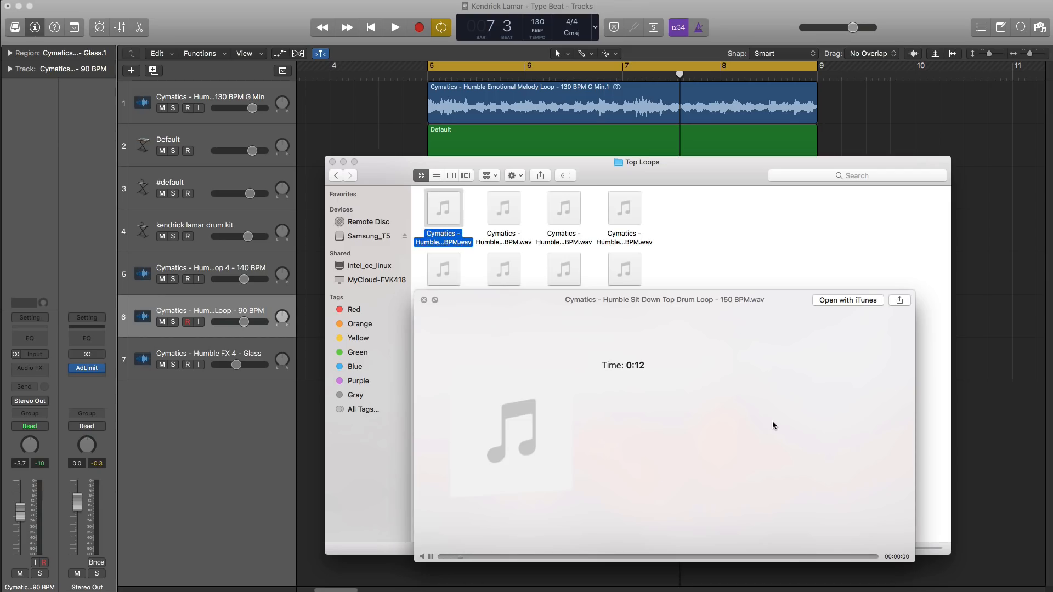
{"action": "key", "text": "Down"}
{"action": "key", "text": "Right"}
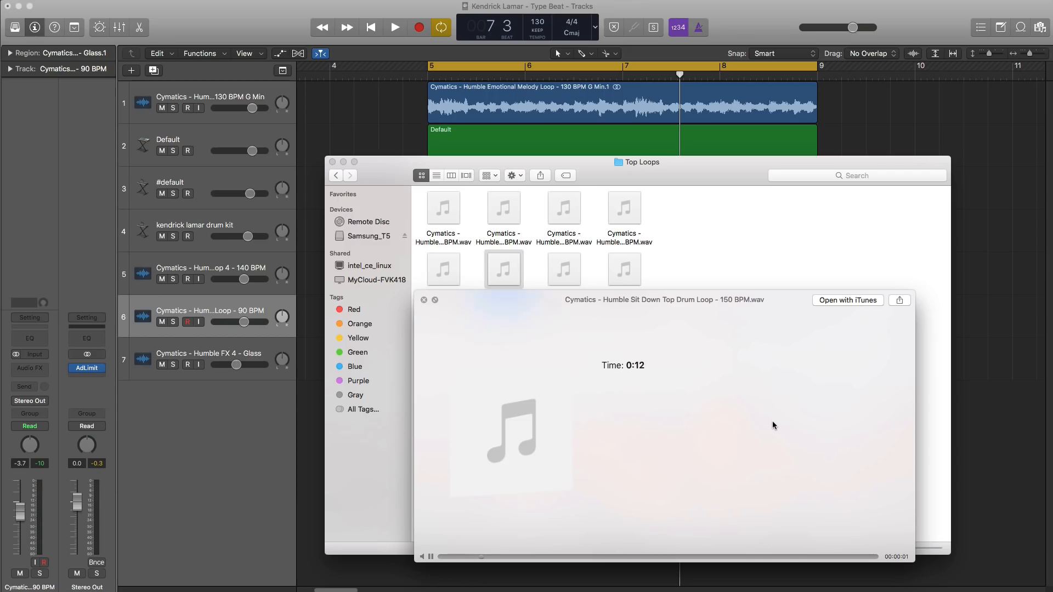
{"action": "key", "text": "Right"}
{"action": "key", "text": "Right"}
- Add the Humble Loyal Top Drum Loop - 110 BPM on a new track at bar 5 and time-stretch it to end at bar 9
{"action": "left_click", "coordinate": [626, 243]}
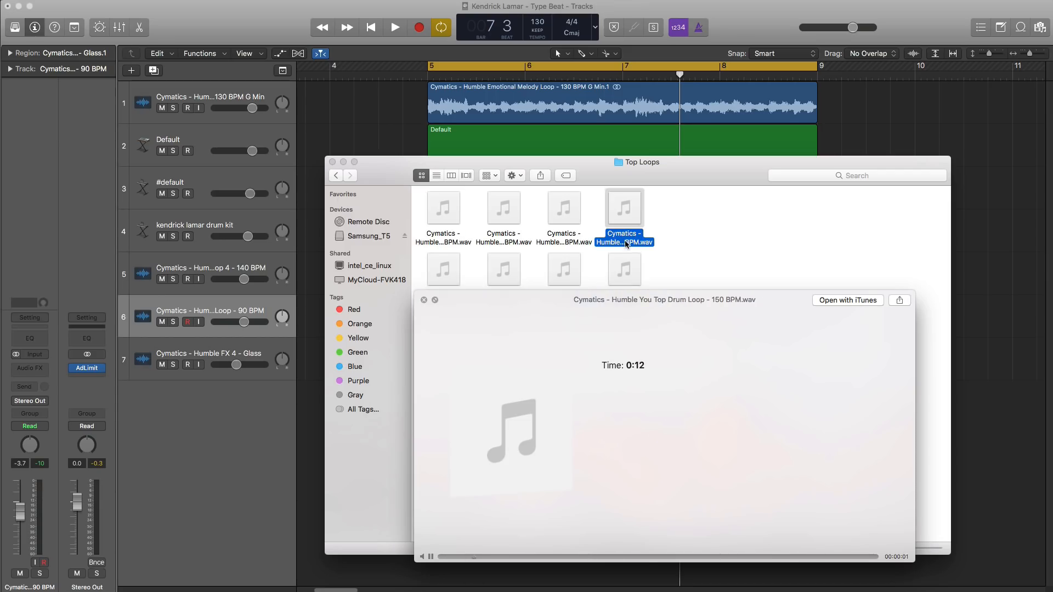
{"action": "key", "text": "space"}
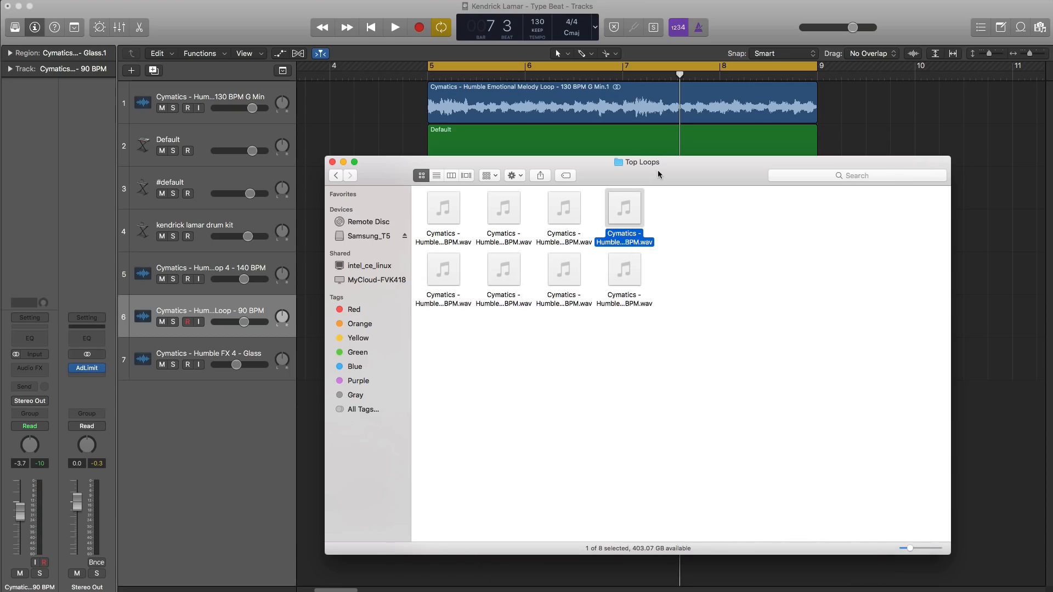
{"action": "left_click_drag", "start_coordinate": [657, 170], "coordinate": [1016, 136]}
{"action": "left_click_drag", "start_coordinate": [984, 178], "coordinate": [428, 405]}
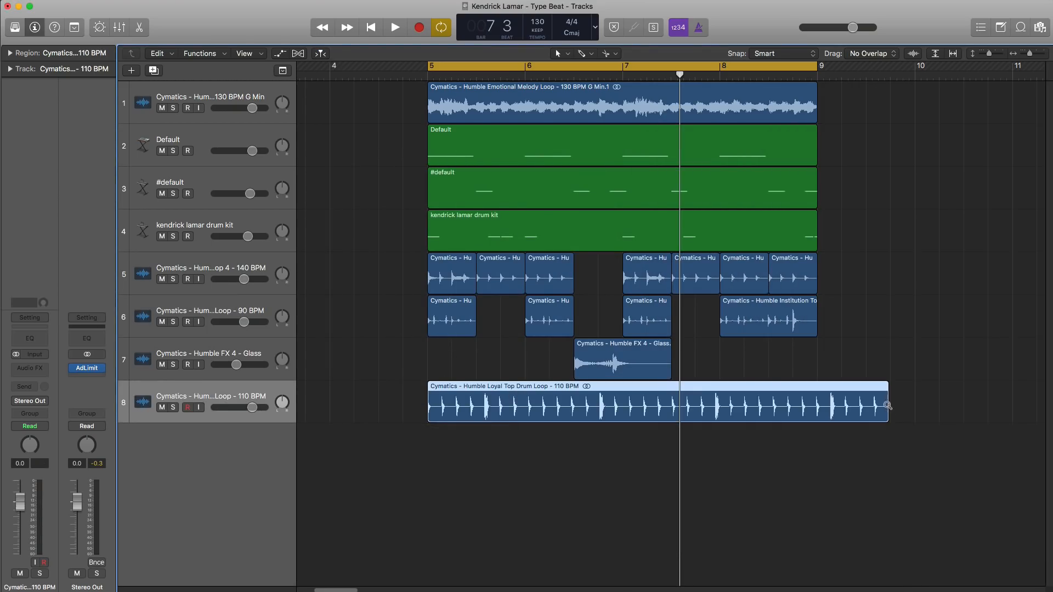
{"action": "left_click_drag", "start_coordinate": [884, 406], "coordinate": [818, 406]}
- Lower the Loyal Top Drum Loop track's volume to -7.2 dB while playing back the four-bar cycle
{"action": "key", "text": "shift+space"}
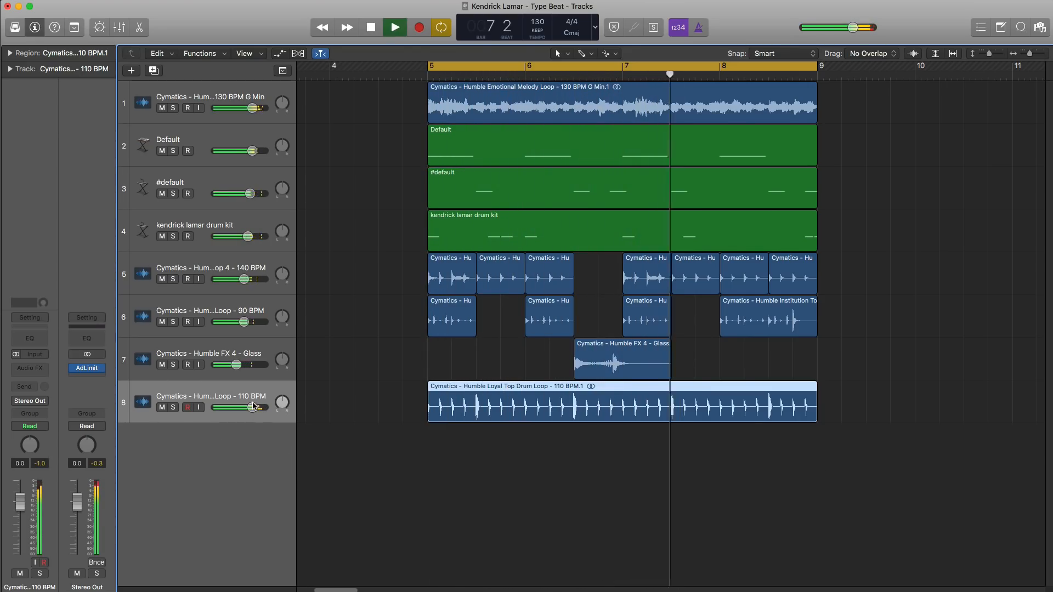
{"action": "left_click_drag", "start_coordinate": [253, 406], "coordinate": [240, 407]}
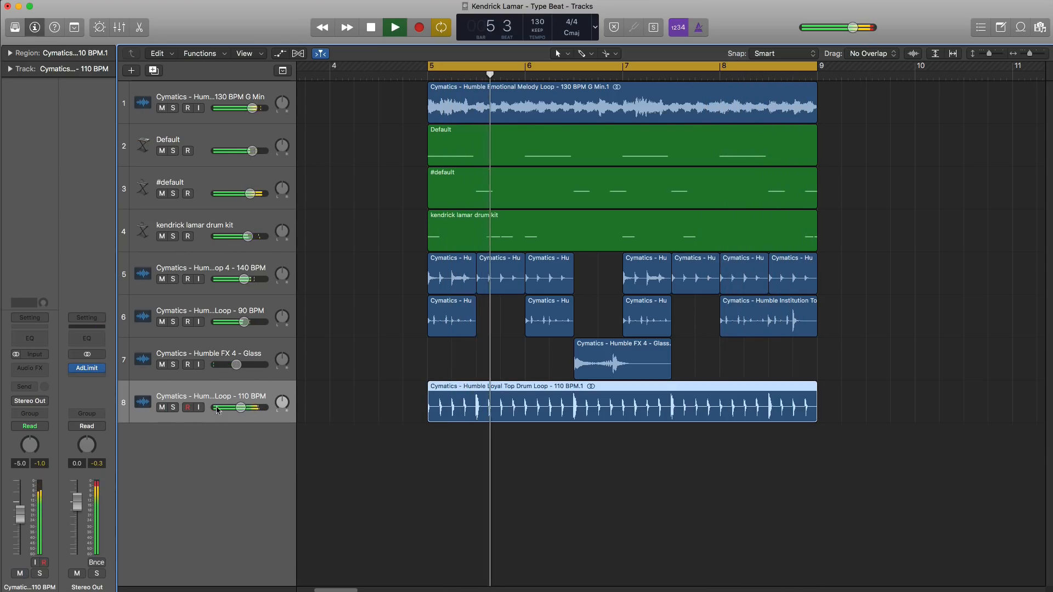
{"action": "key", "text": "space"}
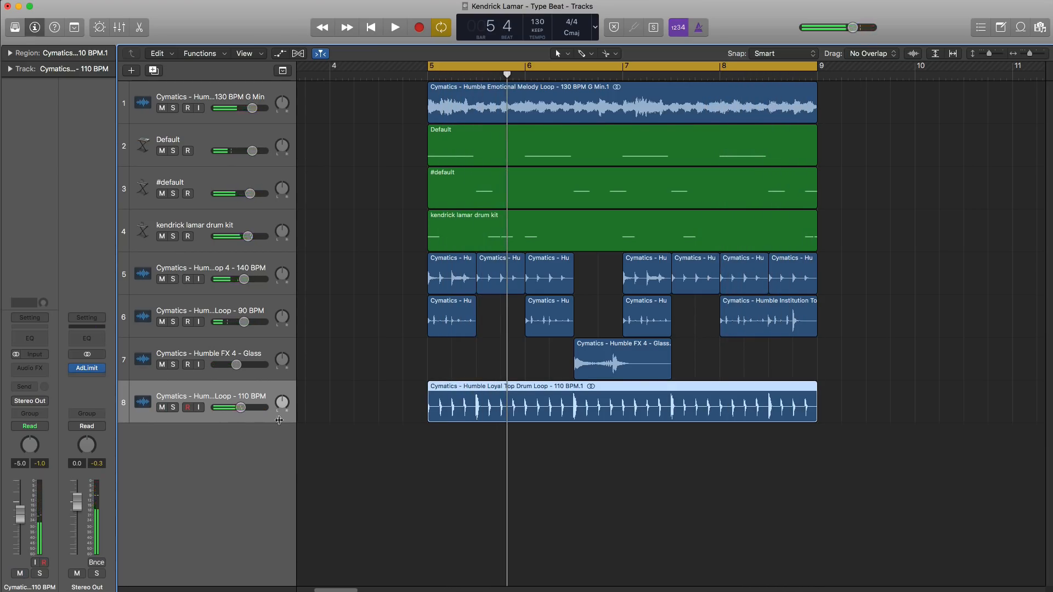
{"action": "left_click_drag", "start_coordinate": [244, 412], "coordinate": [238, 407]}
{"action": "key", "text": "space"}
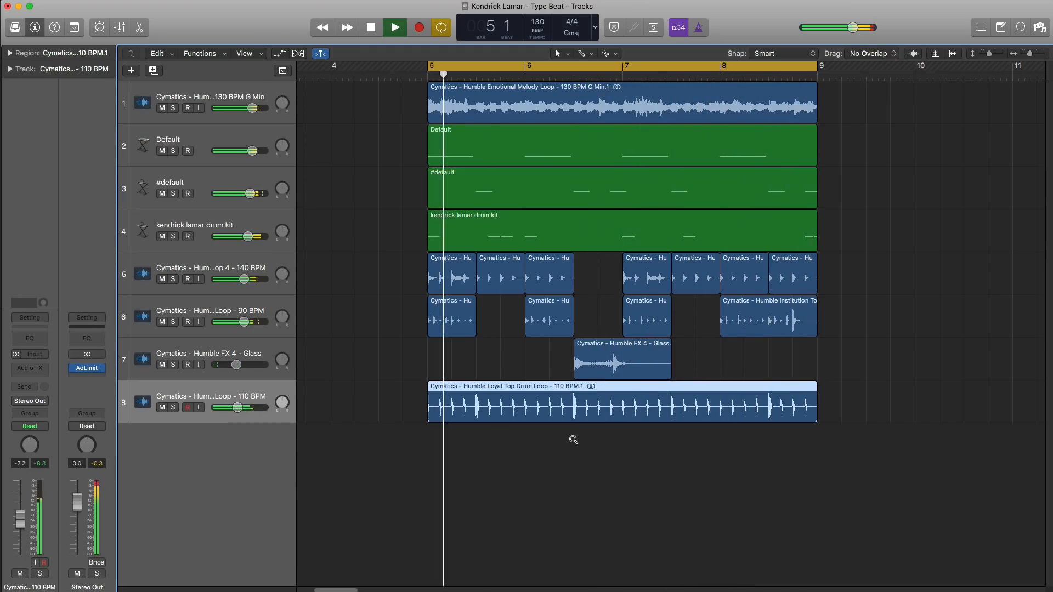
{"action": "scroll", "coordinate": [573, 440], "scroll_direction": "down", "scroll_amount": 5}
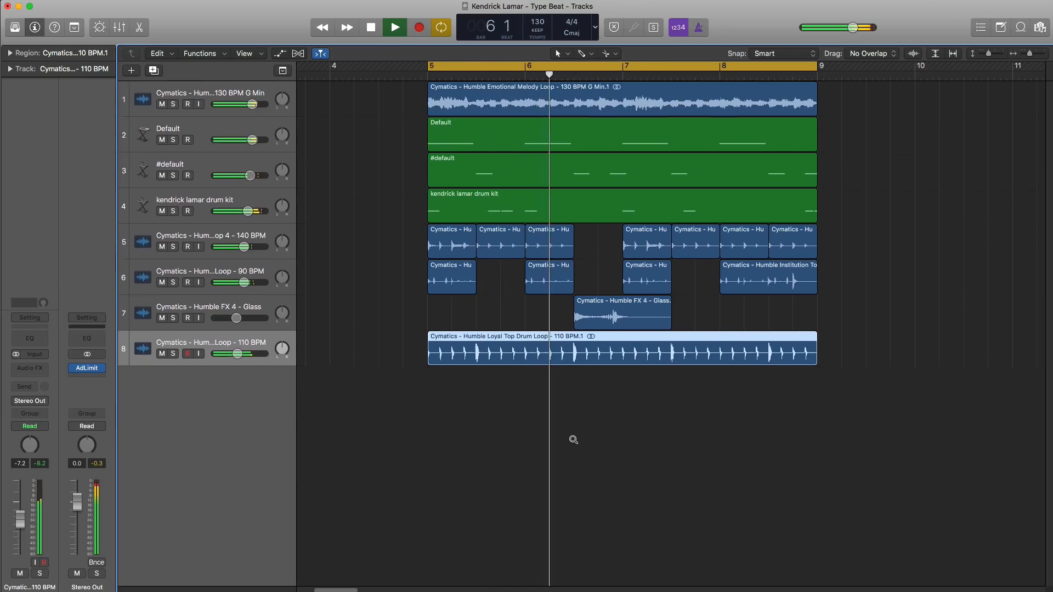
{"action": "scroll", "coordinate": [573, 439], "scroll_direction": "down", "scroll_amount": 3}
{"action": "scroll", "coordinate": [572, 438], "scroll_direction": "down", "scroll_amount": 4}
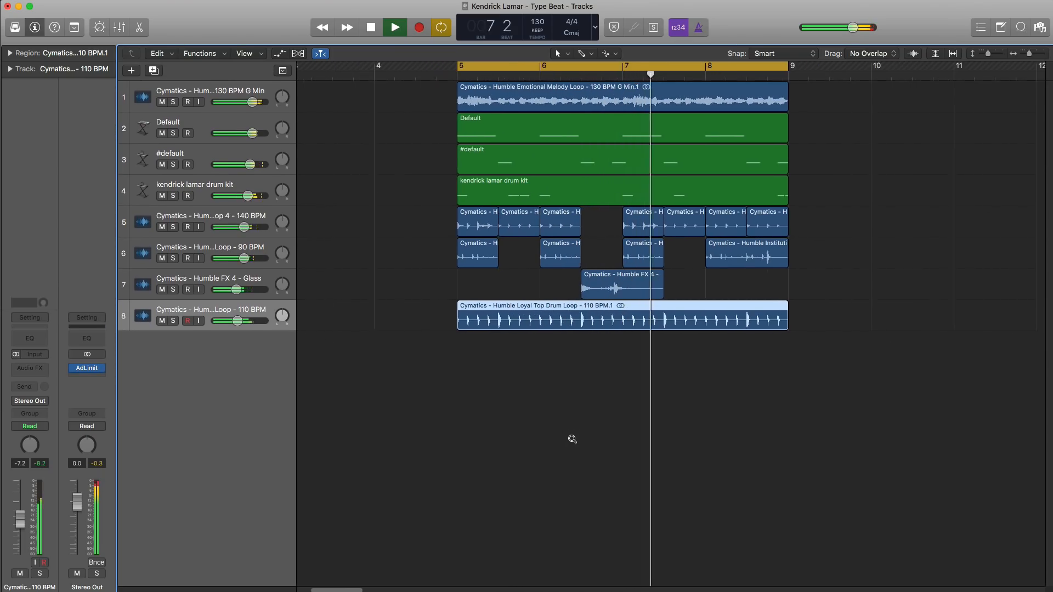
{"action": "scroll", "coordinate": [573, 438], "scroll_direction": "down", "scroll_amount": 3}
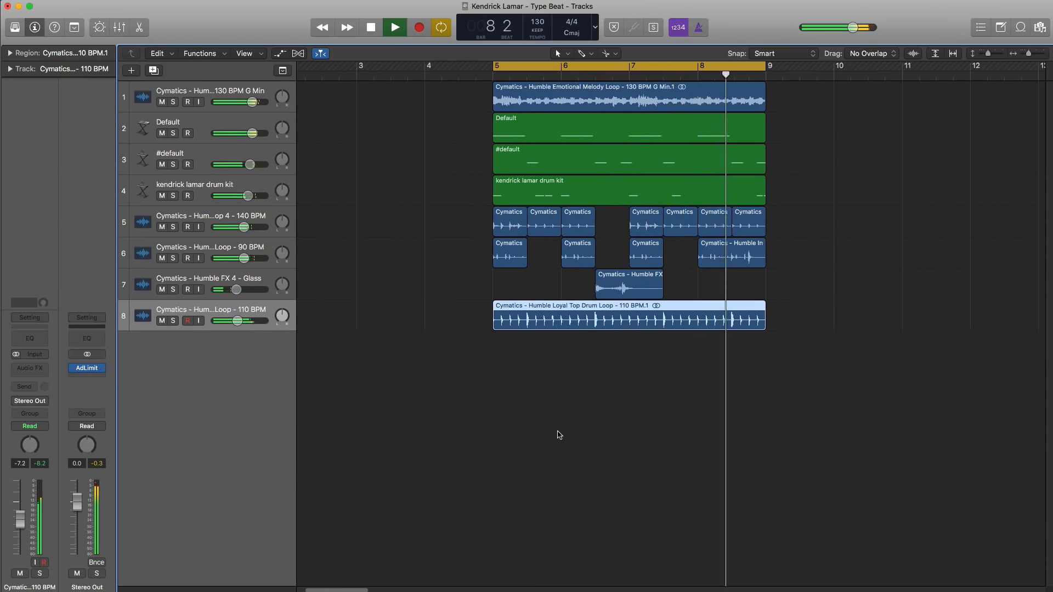
{"action": "key", "text": "space"}
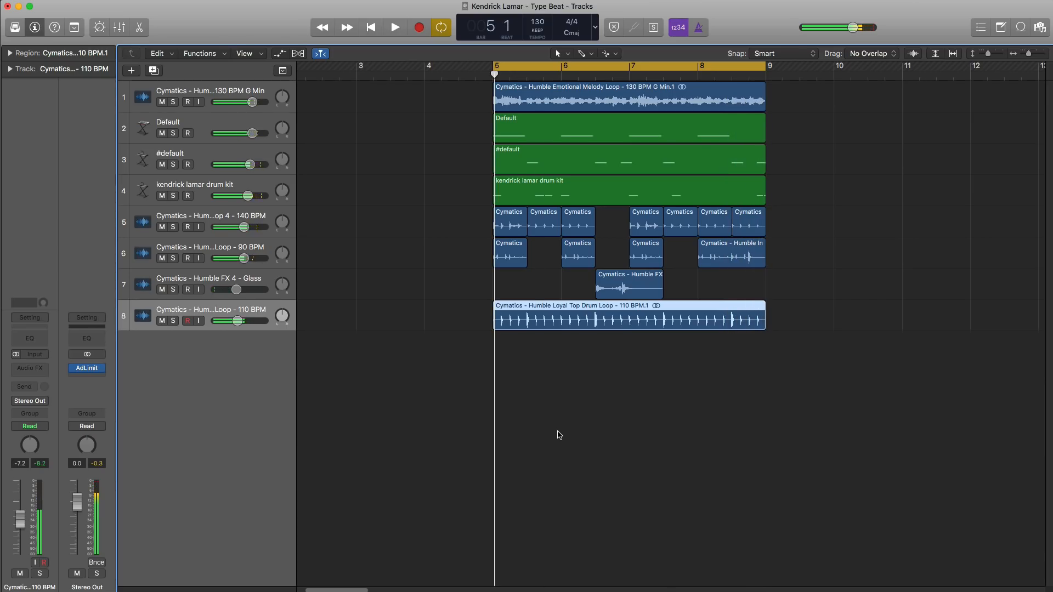
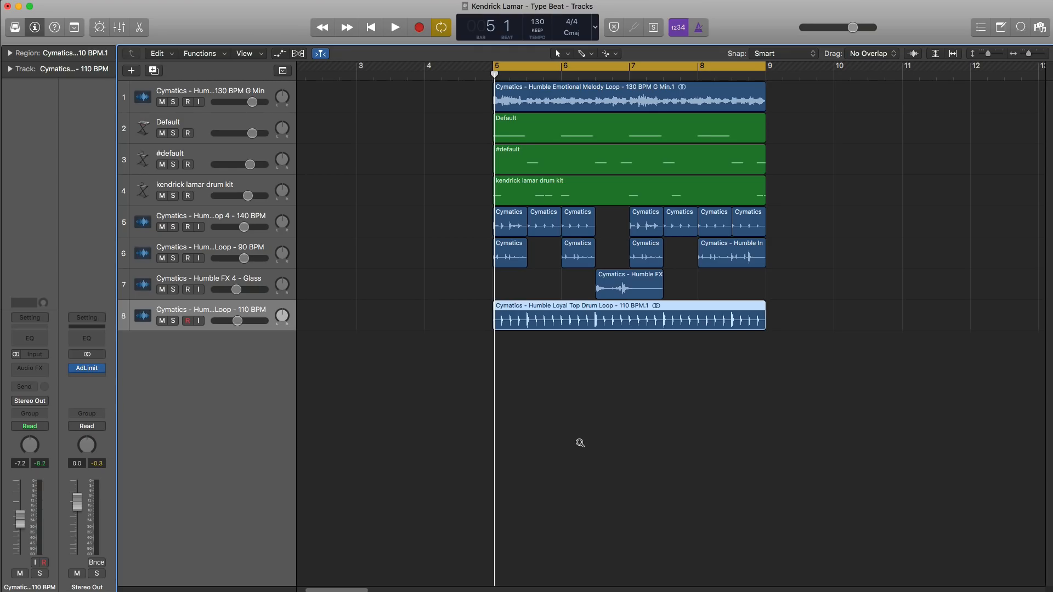
- Copy the Humble Emotional Melody Loop region to bar 1, cycle bars 1 to 5 and play it back
{"action": "left_click", "coordinate": [580, 443], "text": "ctrl+alt"}
{"action": "scroll", "coordinate": [580, 443], "scroll_direction": "up", "scroll_amount": 4}
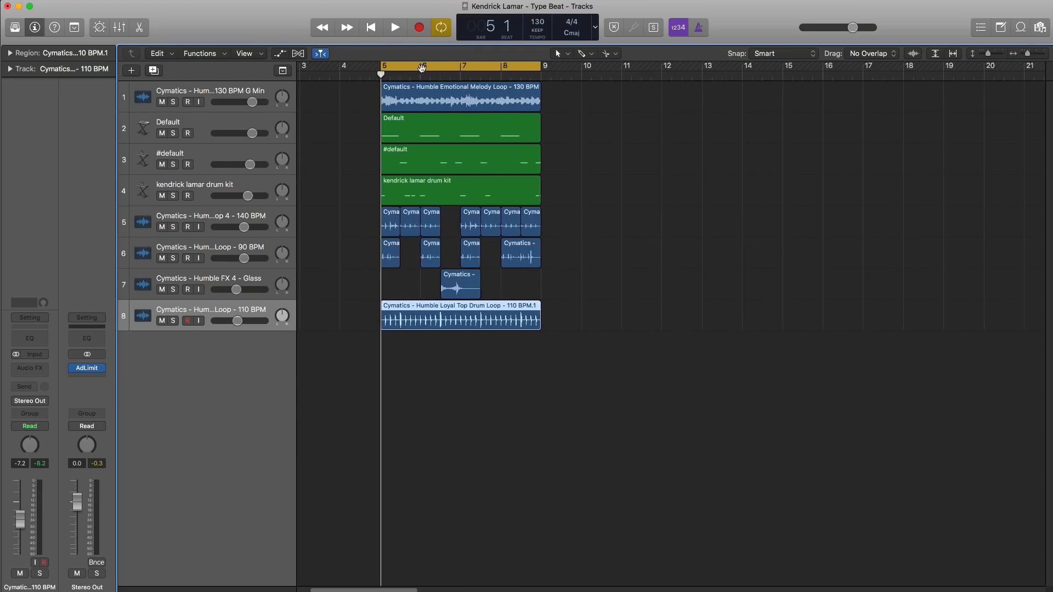
{"action": "scroll", "coordinate": [444, 144], "scroll_direction": "left", "scroll_amount": 3}
{"action": "left_click_drag", "start_coordinate": [486, 101], "coordinate": [326, 108]}
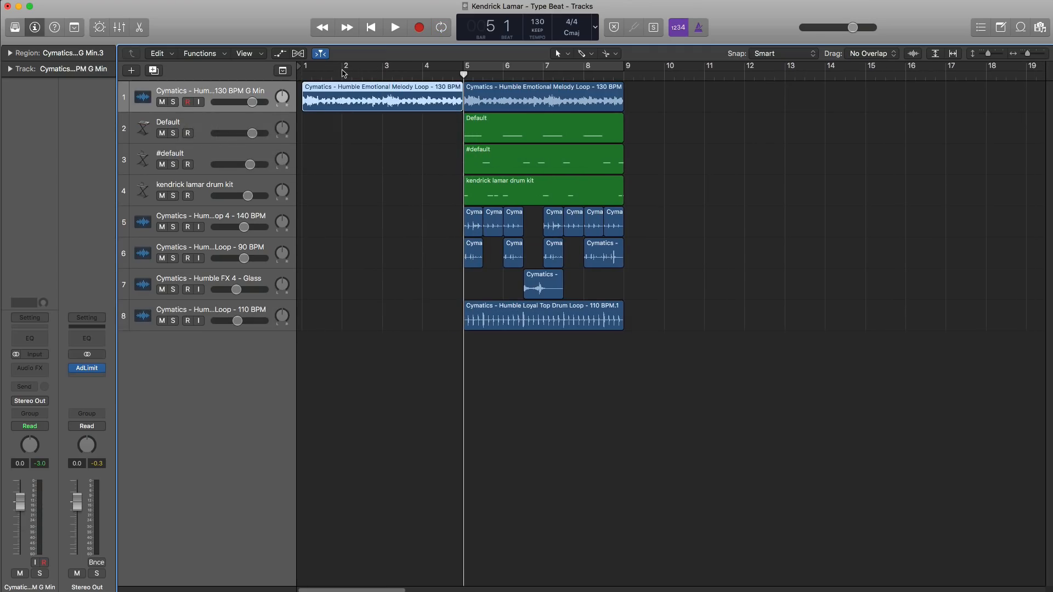
{"action": "key", "text": "u"}
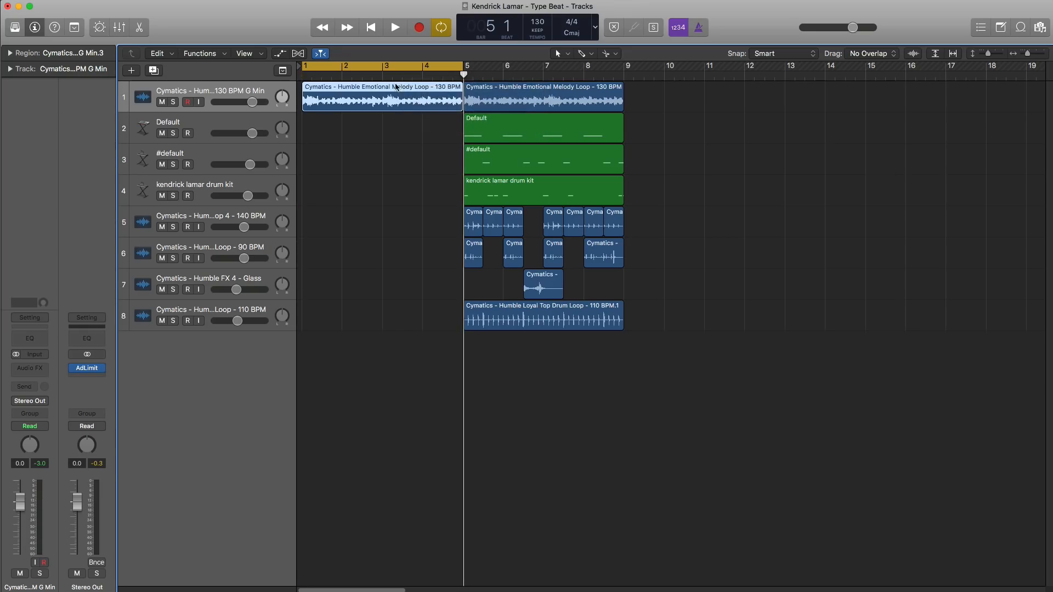
{"action": "key", "text": "space"}
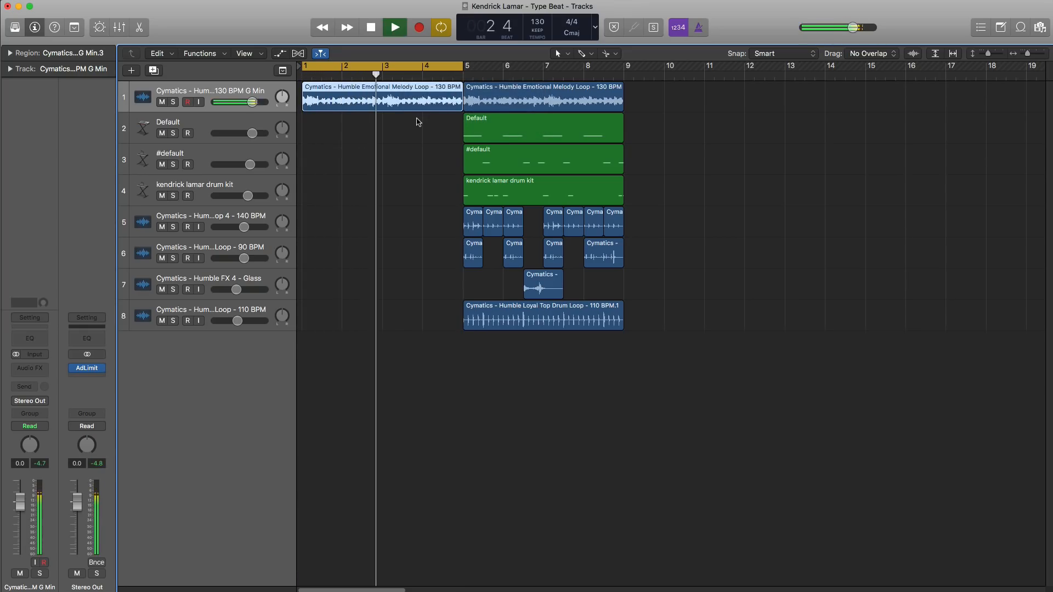
{"action": "key", "text": "space"}
- Move all regions at bar 5 to bar 9, copy the melody loop to bar 5 and play it with the cycle over bars 5 to 9
{"action": "left_click_drag", "start_coordinate": [622, 378], "coordinate": [633, 94]}
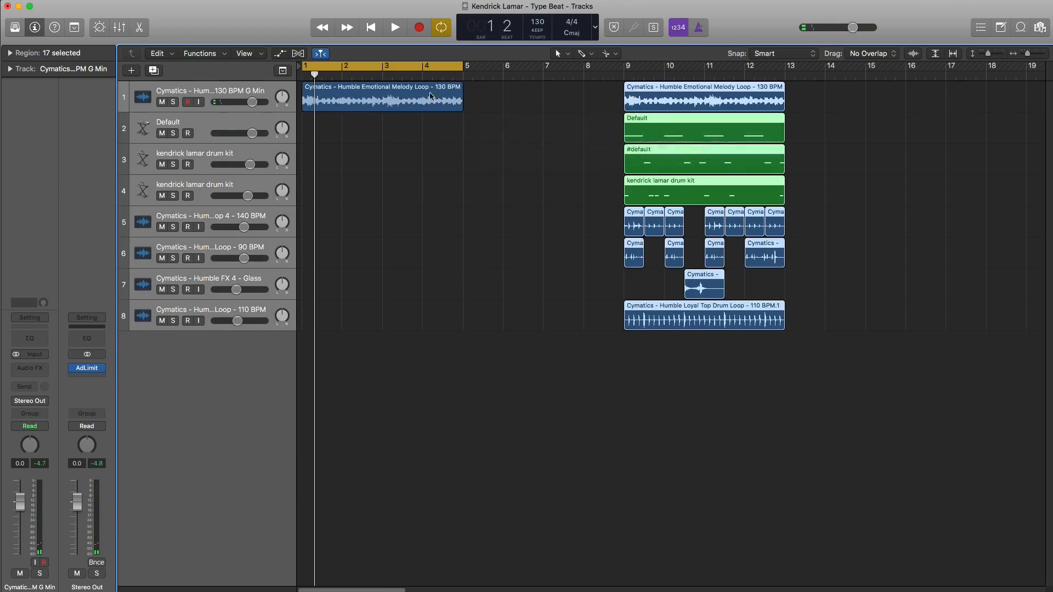
{"action": "left_click_drag", "start_coordinate": [423, 105], "coordinate": [584, 108], "text": "alt"}
{"action": "left_click_drag", "start_coordinate": [449, 71], "coordinate": [610, 91]}
{"action": "key", "text": "space"}
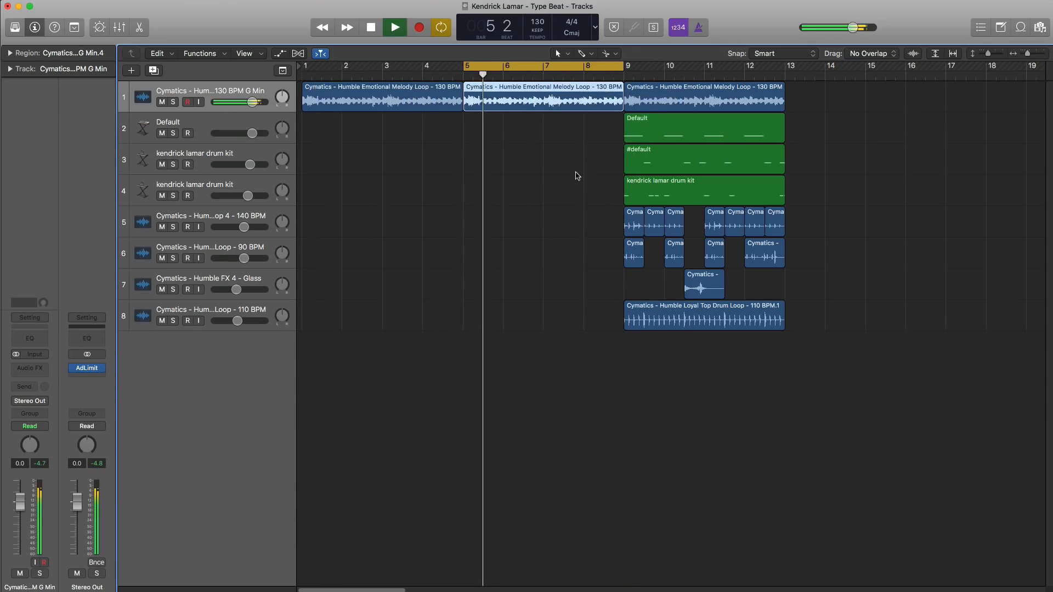
{"action": "key", "text": "space"}
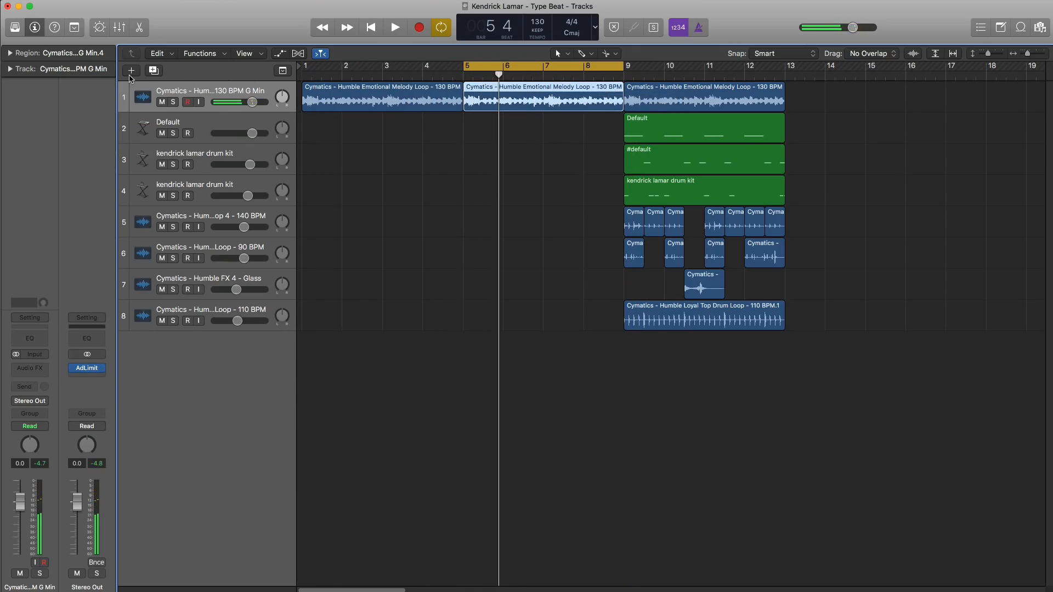
- Add a software instrument track below the melody track and load the ES2 synthesizer with the Drake Moog Bass preset
{"action": "left_click", "coordinate": [131, 70]}
{"action": "key", "text": "Return"}
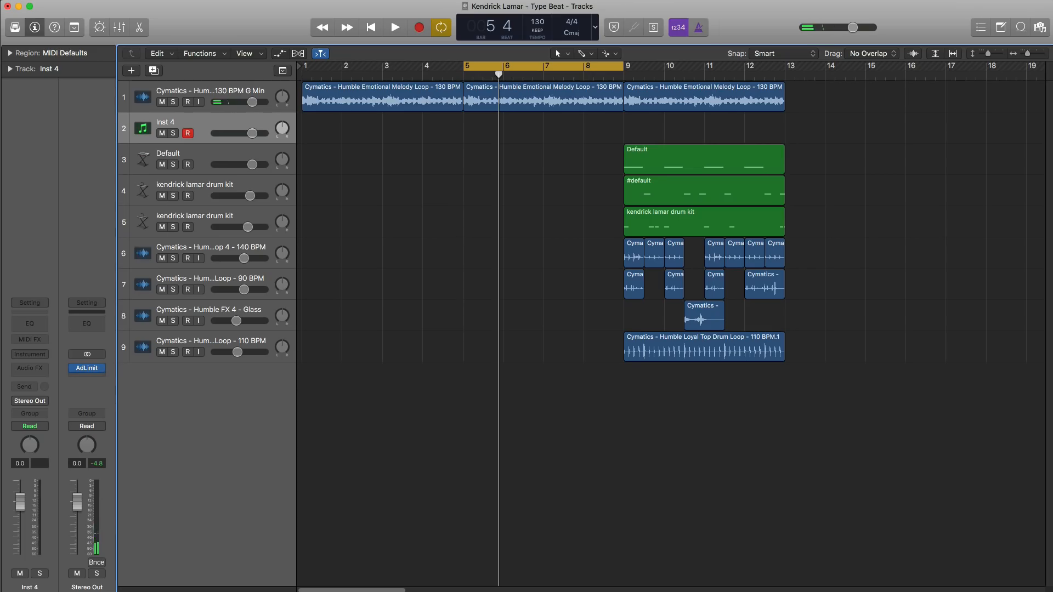
{"action": "left_click", "coordinate": [47, 357]}
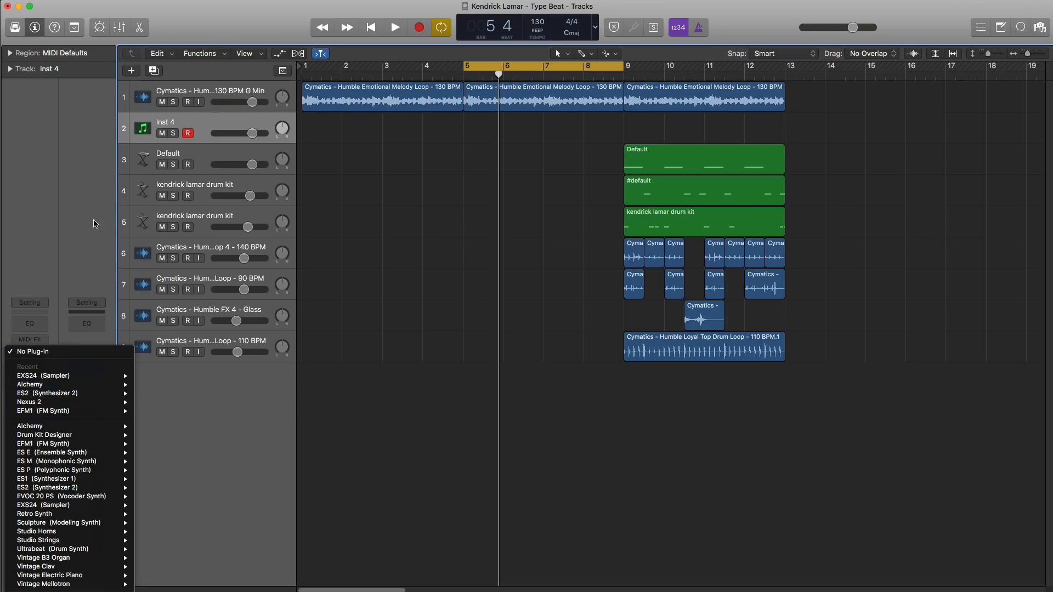
{"action": "left_click", "coordinate": [41, 394]}
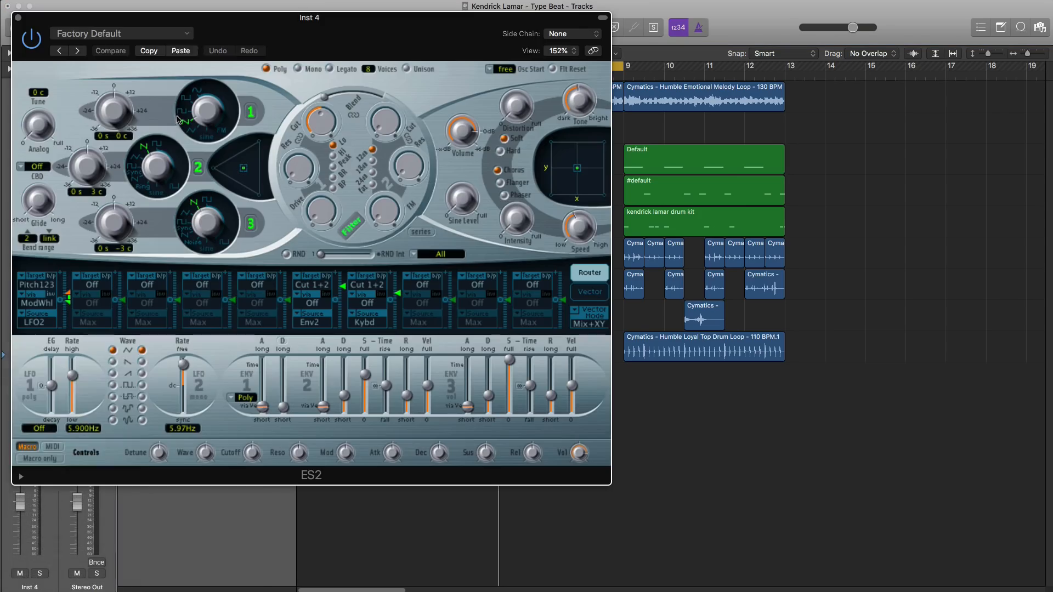
{"action": "left_click", "coordinate": [121, 33]}
{"action": "scroll", "coordinate": [137, 274], "scroll_direction": "down", "scroll_amount": 5}
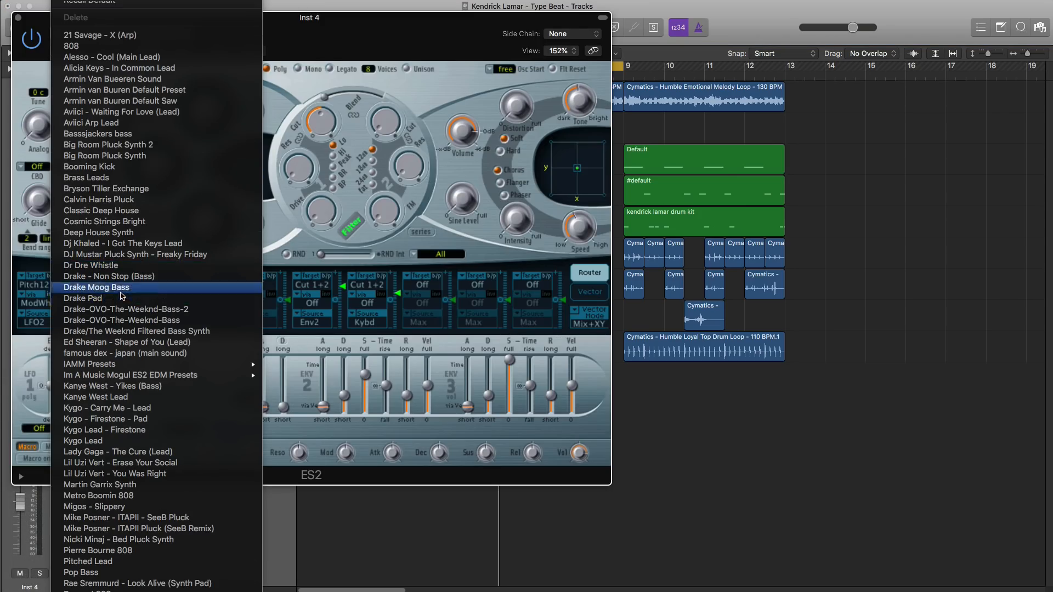
{"action": "left_click", "coordinate": [121, 291]}
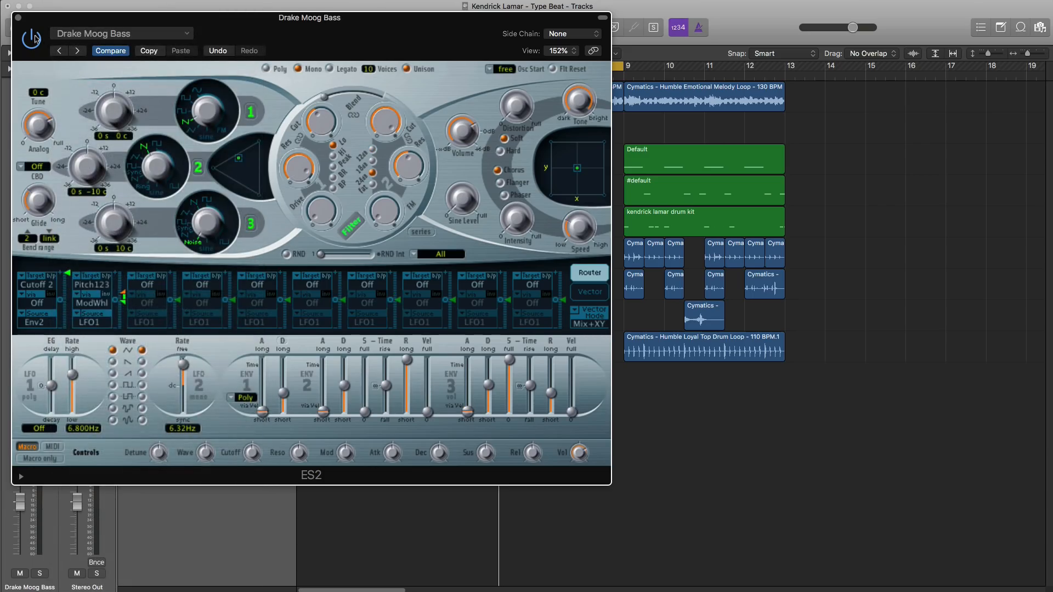
{"action": "key", "text": "super+w"}
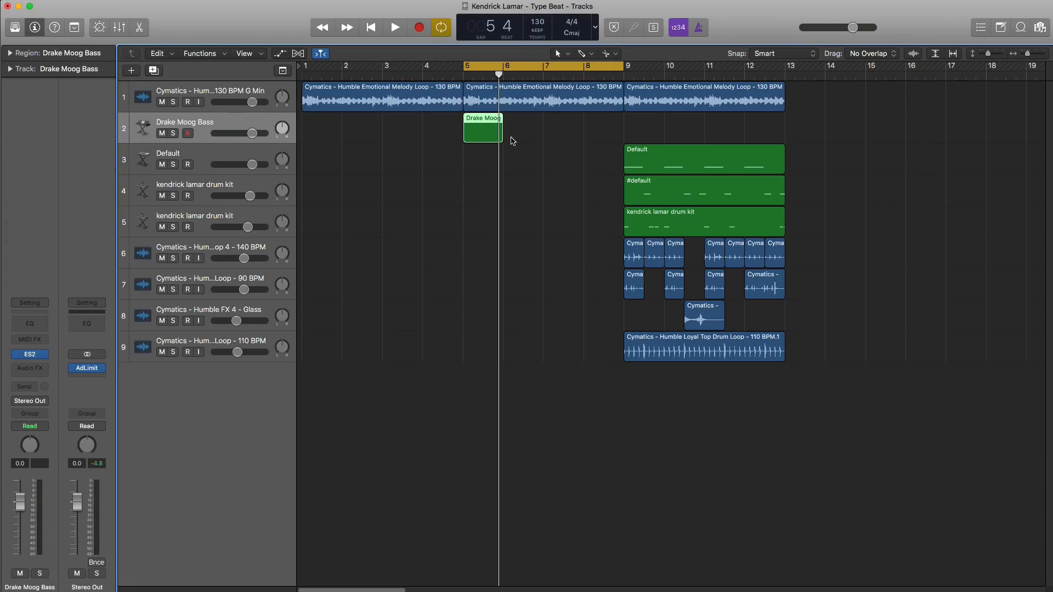
- Extend the empty Drake Moog Bass MIDI region from bar 5 to bar 9
{"action": "left_click_drag", "start_coordinate": [502, 135], "coordinate": [623, 138]}
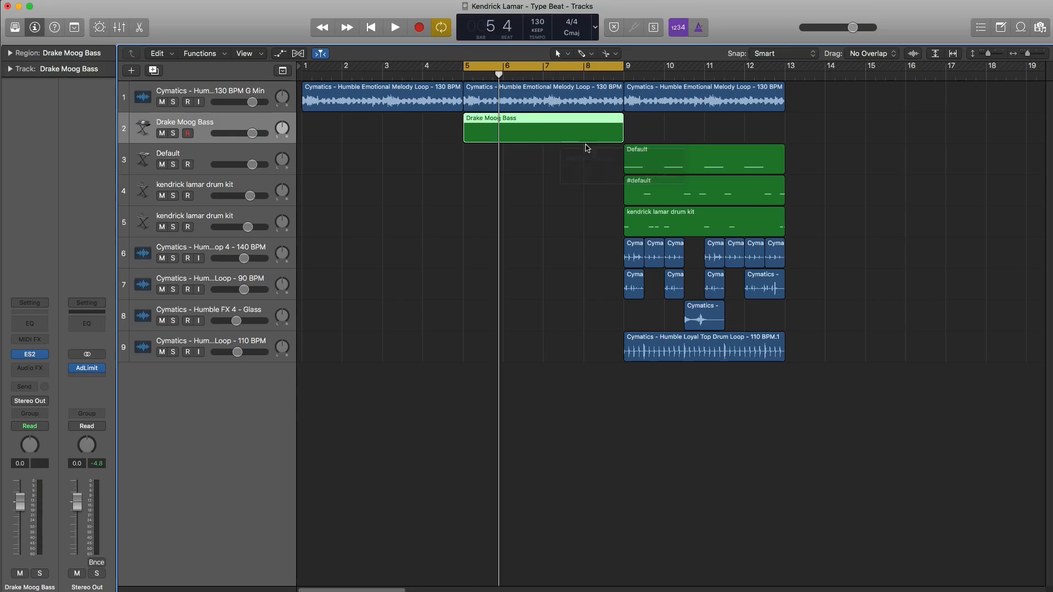
- Open the Drake Moog Bass region in the Piano Roll, draw half-bar D0 notes at bars 5 and 6, and play them
{"action": "double_click", "coordinate": [532, 135]}
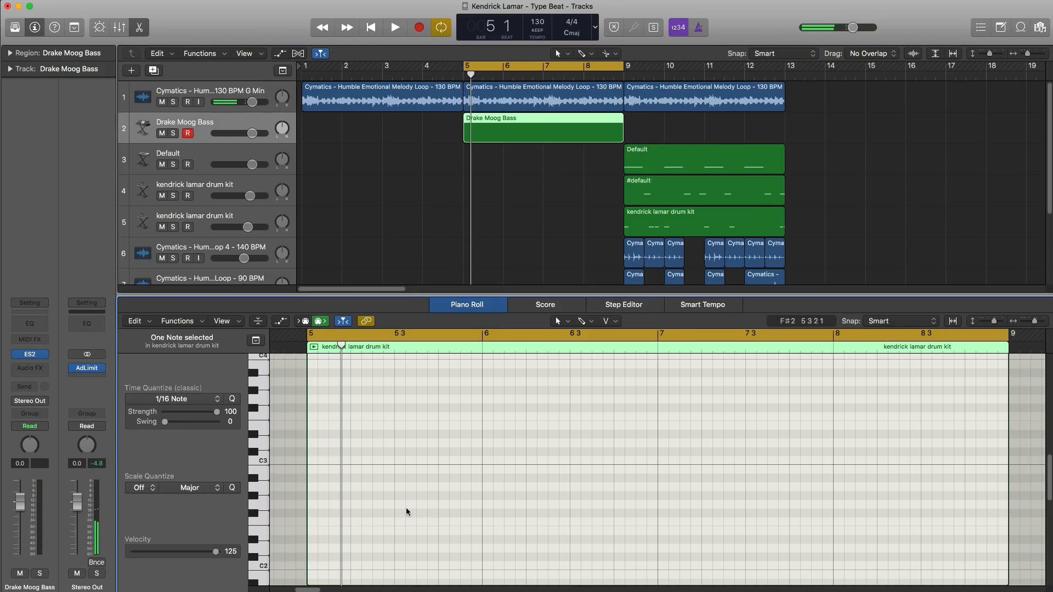
{"action": "scroll", "coordinate": [340, 444], "scroll_direction": "down", "scroll_amount": 10}
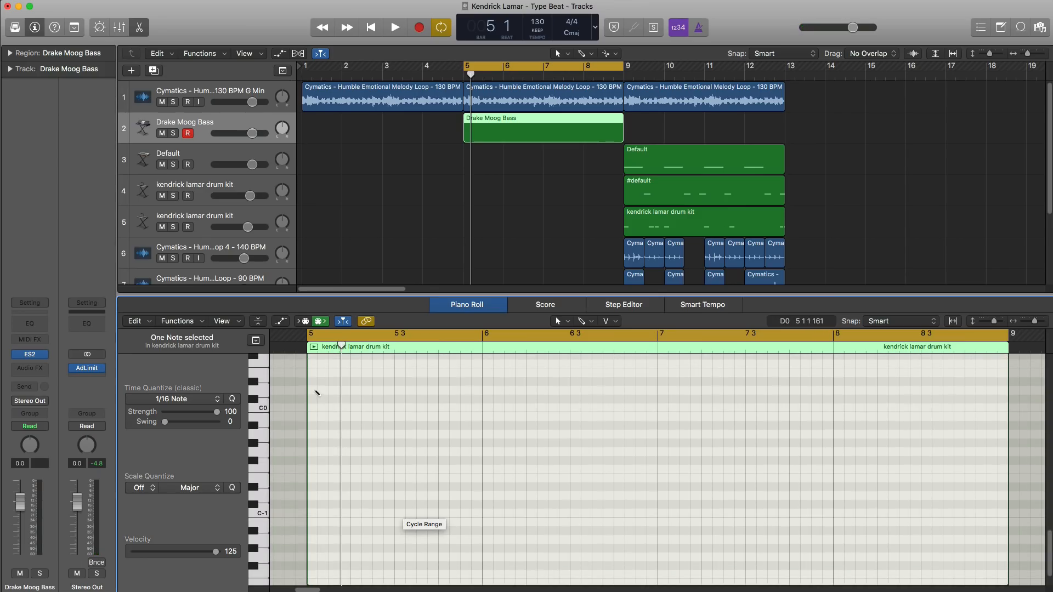
{"action": "left_click", "coordinate": [315, 391]}
{"action": "left_click_drag", "start_coordinate": [320, 391], "coordinate": [390, 406]}
{"action": "key", "text": "space"}
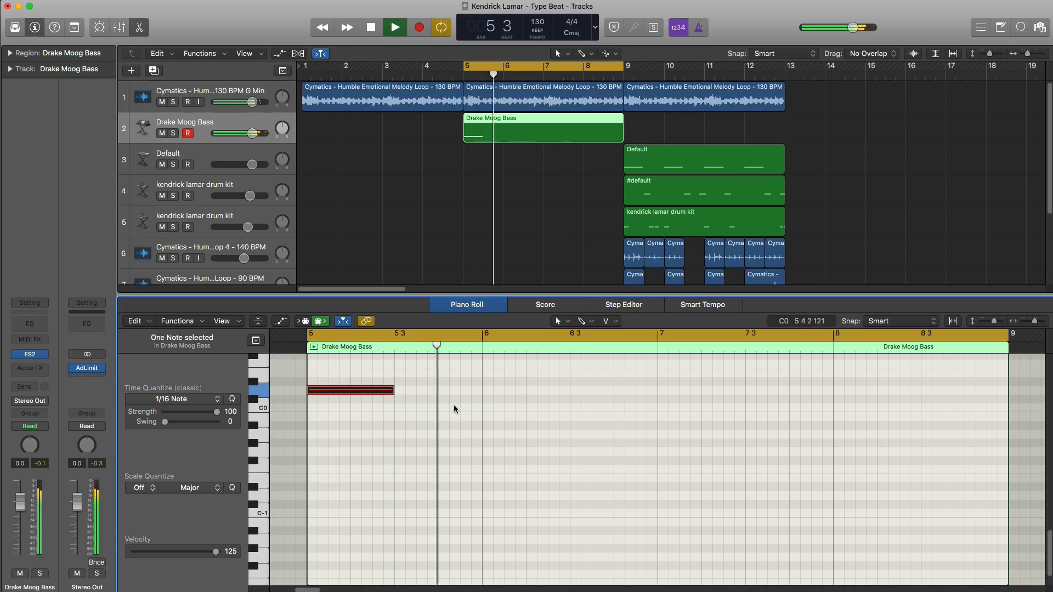
{"action": "key", "text": "space"}
{"action": "left_click", "coordinate": [485, 391]}
{"action": "key", "text": "space"}
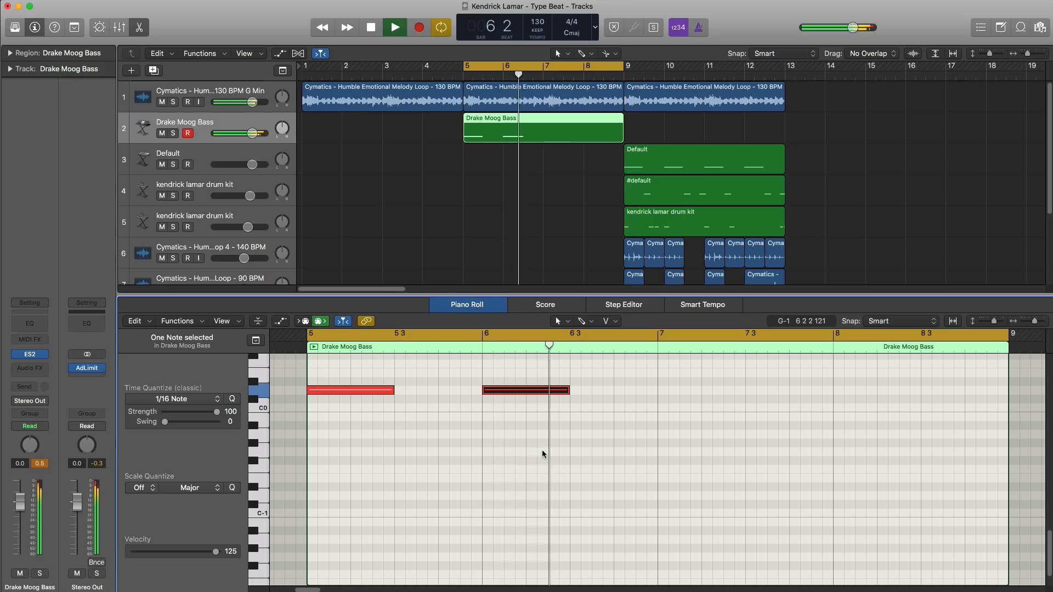
{"action": "key", "text": "space"}
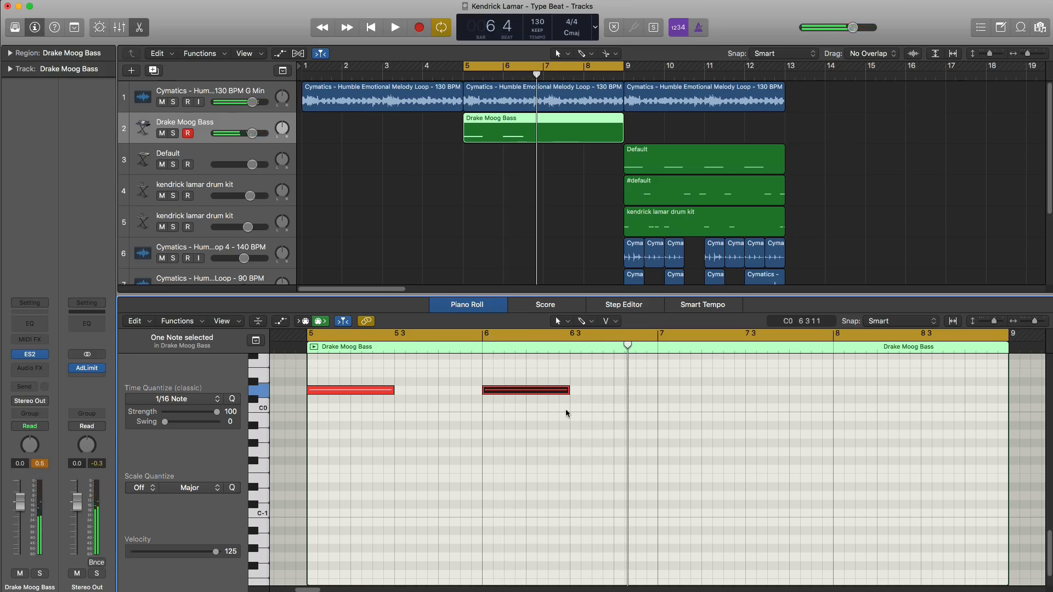
- Transpose both bass notes up to G0 and play them against the melody
{"action": "scroll", "coordinate": [566, 413], "scroll_direction": "up", "scroll_amount": 3}
{"action": "left_click_drag", "start_coordinate": [569, 487], "coordinate": [279, 439]}
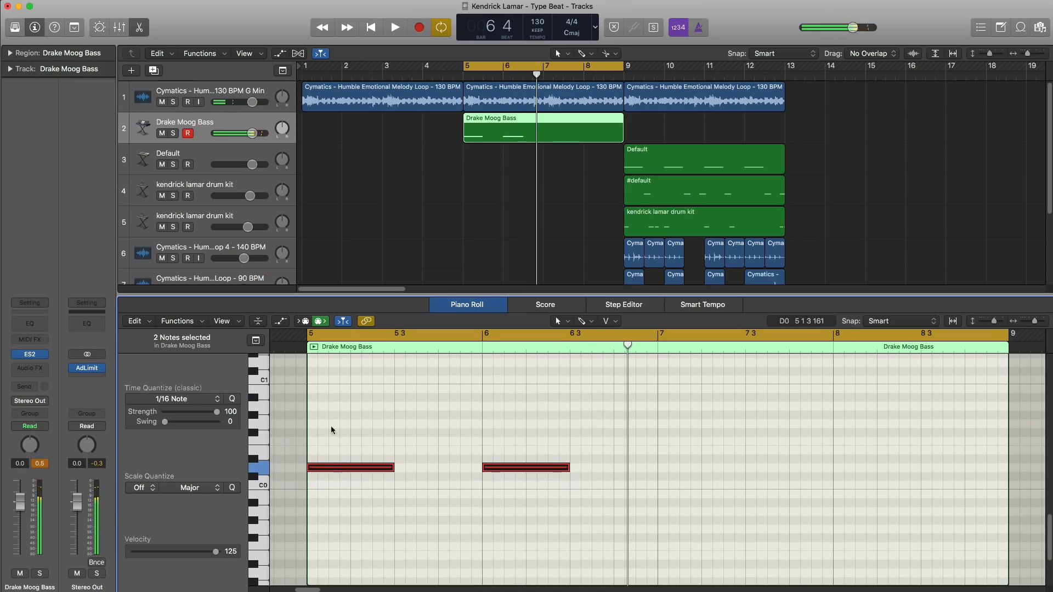
{"action": "left_click_drag", "start_coordinate": [337, 469], "coordinate": [338, 428]}
{"action": "key", "text": "space"}
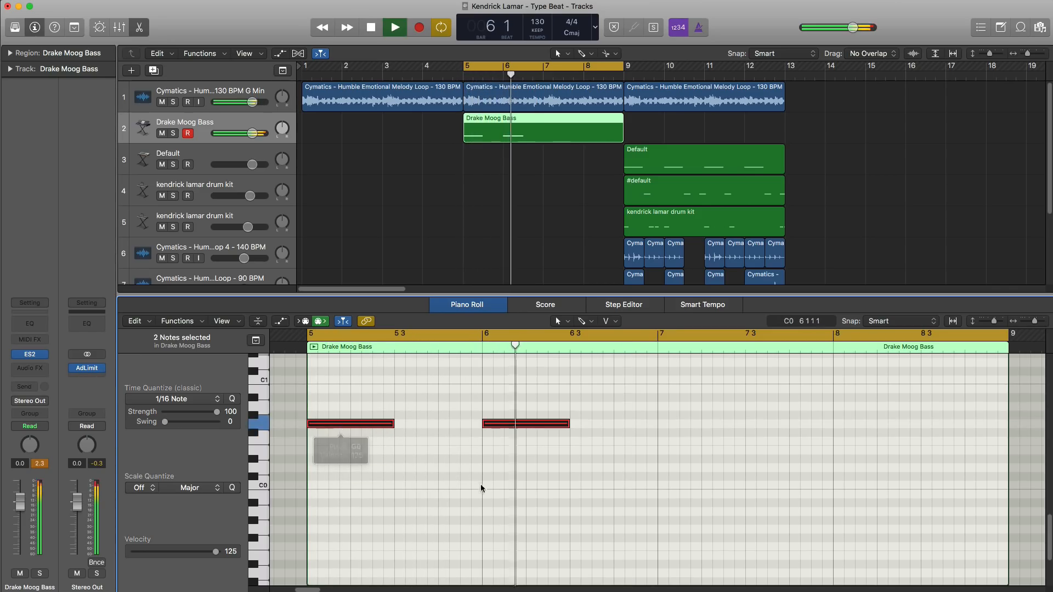
{"action": "key", "text": "space"}
- Add a half-bar D#0 bass note at 6 3 and repeat the two G0 notes at bars 7 and 8
{"action": "key", "text": "space"}
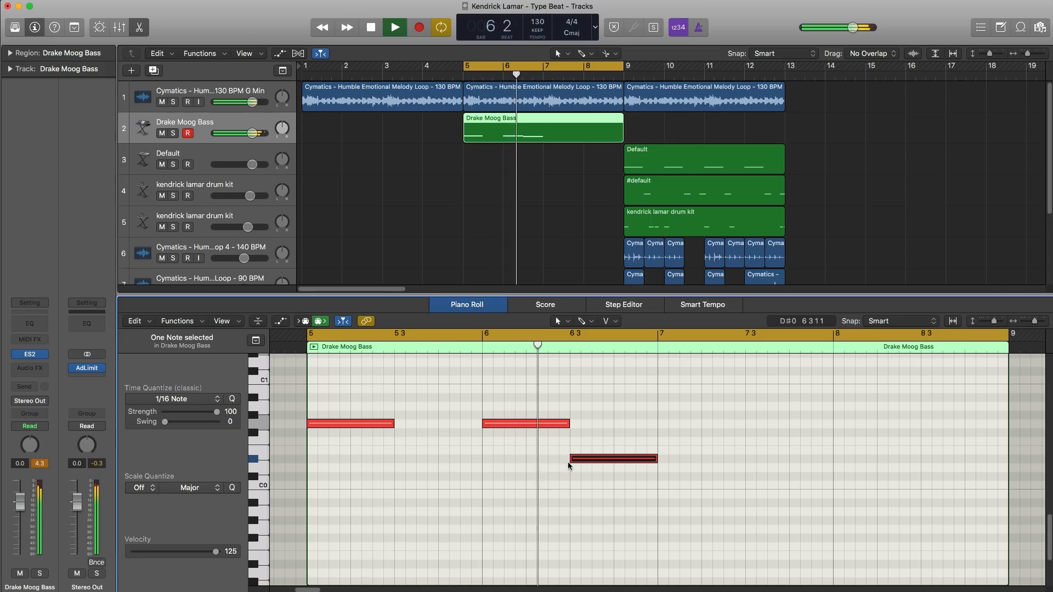
{"action": "key", "text": "space"}
{"action": "left_click_drag", "start_coordinate": [652, 418], "coordinate": [371, 428]}
{"action": "key", "text": "super+r"}
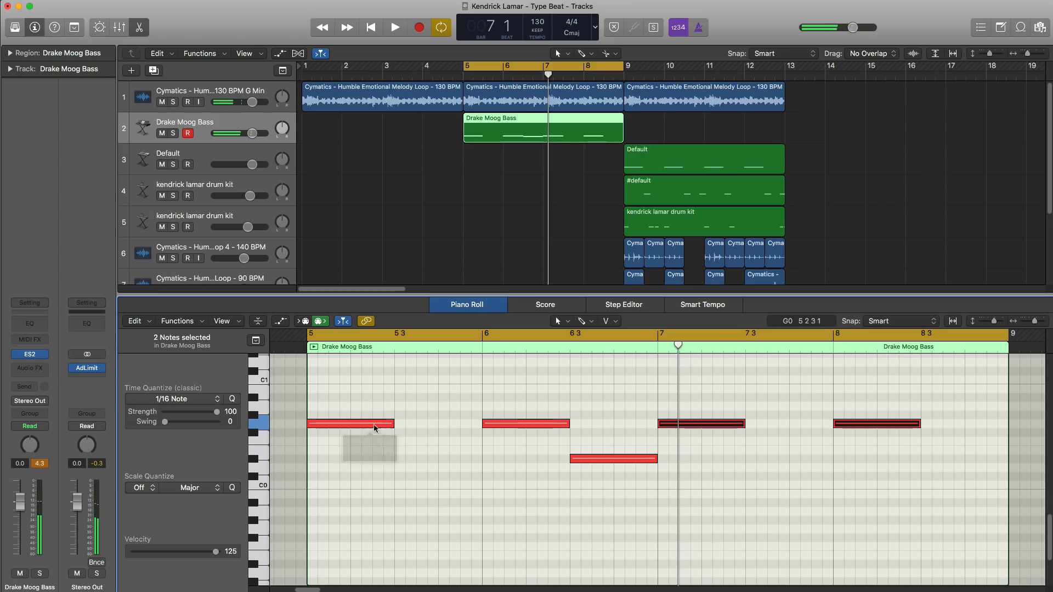
- Draw a half-bar C0 bass note at 8 3 and play back the bass line
{"action": "key", "text": "space"}
{"action": "scroll", "coordinate": [486, 453], "scroll_direction": "left", "scroll_amount": 3}
{"action": "scroll", "coordinate": [486, 453], "scroll_direction": "left", "scroll_amount": 1}
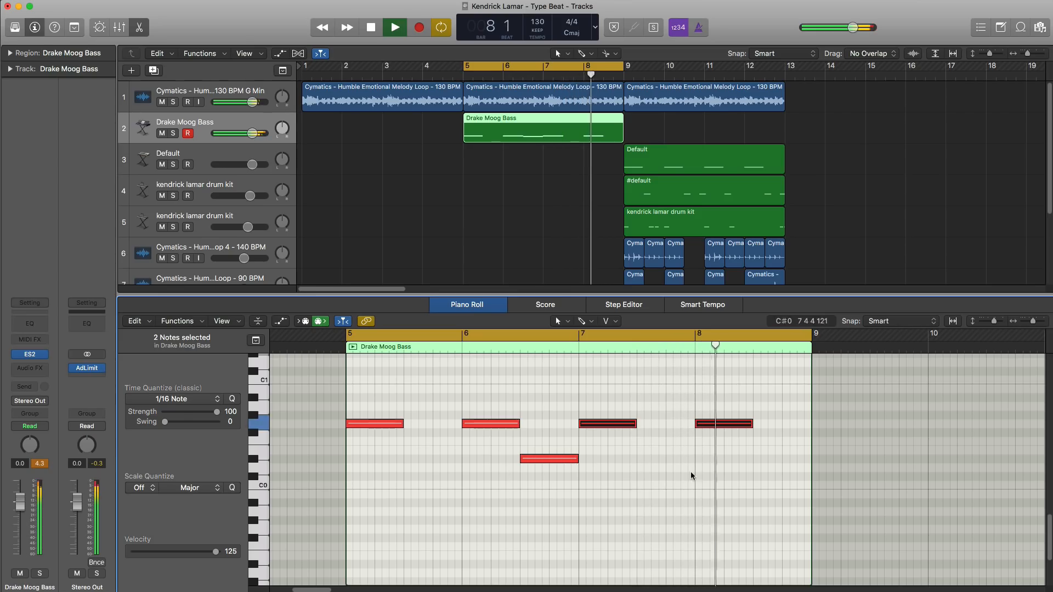
{"action": "key", "text": "space"}
{"action": "left_click", "coordinate": [759, 487], "text": "super"}
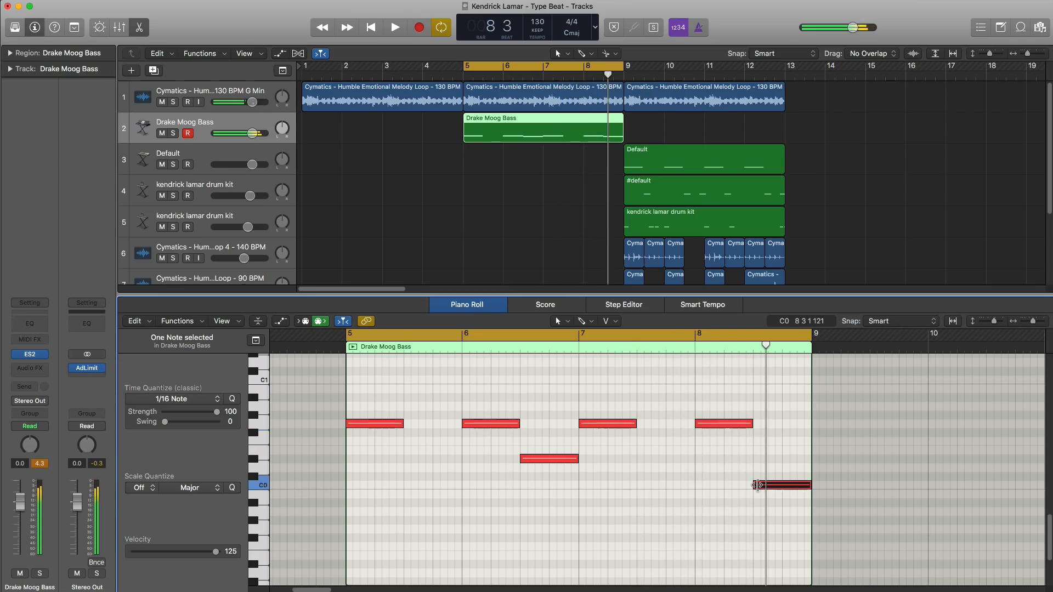
{"action": "key", "text": "space"}
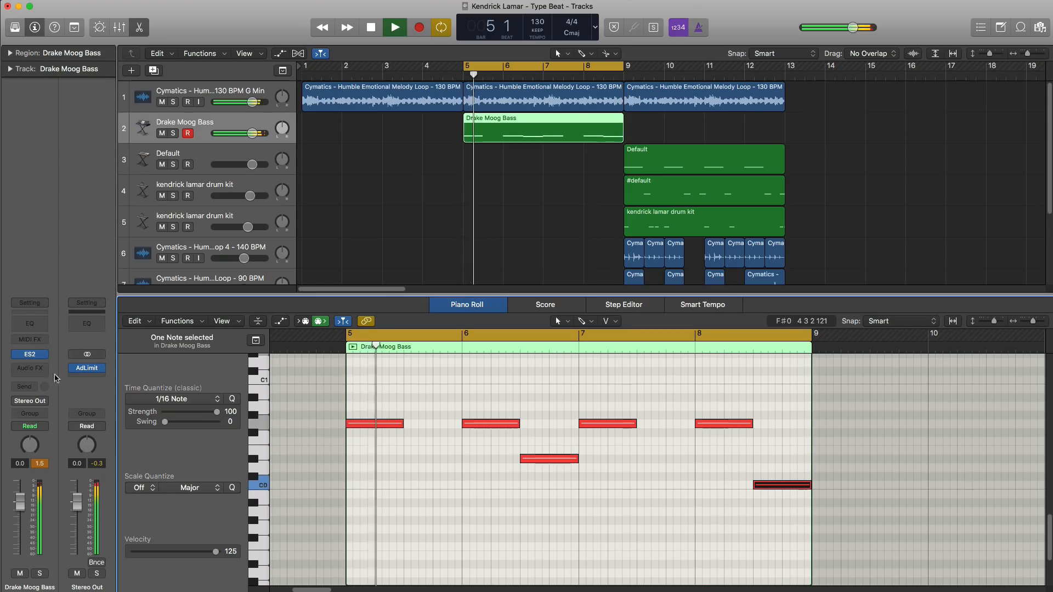
{"action": "key", "text": "space"}
- Insert a Channel EQ on the Drake Moog Bass track, enable its 24 dB/Oct high-cut band at 225 Hz and adjust its Q
{"action": "left_click", "coordinate": [31, 328]}
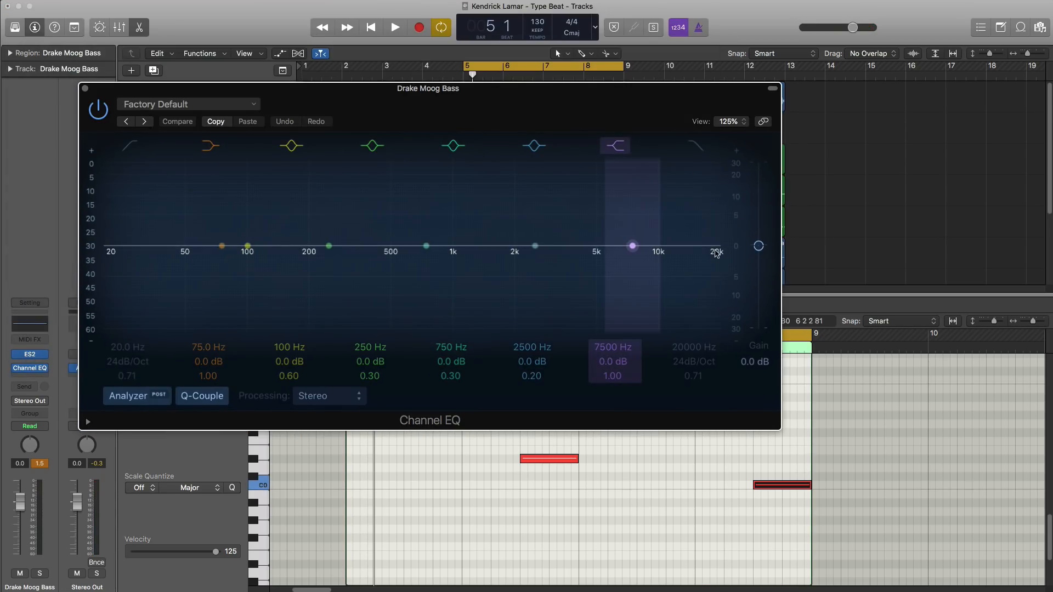
{"action": "key", "text": "space"}
{"action": "left_click", "coordinate": [695, 147]}
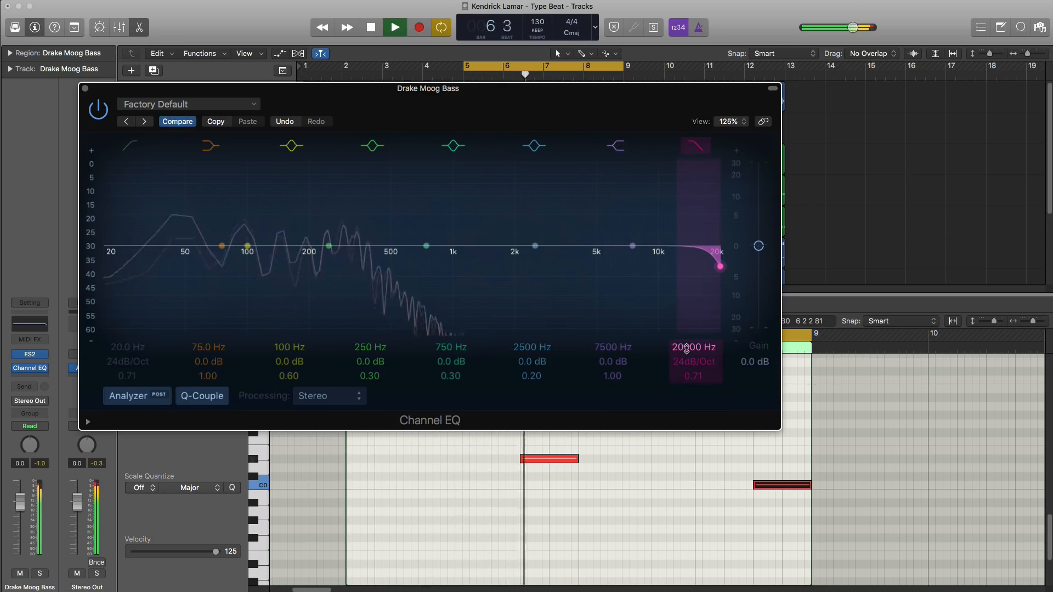
{"action": "left_click_drag", "start_coordinate": [720, 266], "coordinate": [319, 267]}
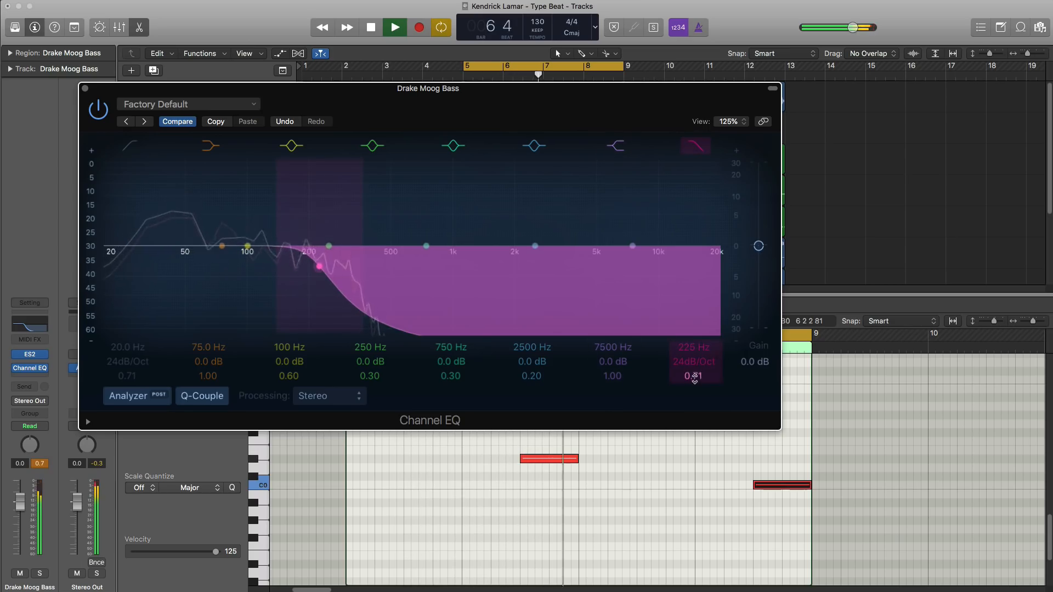
{"action": "left_click_drag", "start_coordinate": [693, 376], "coordinate": [693, 370]}
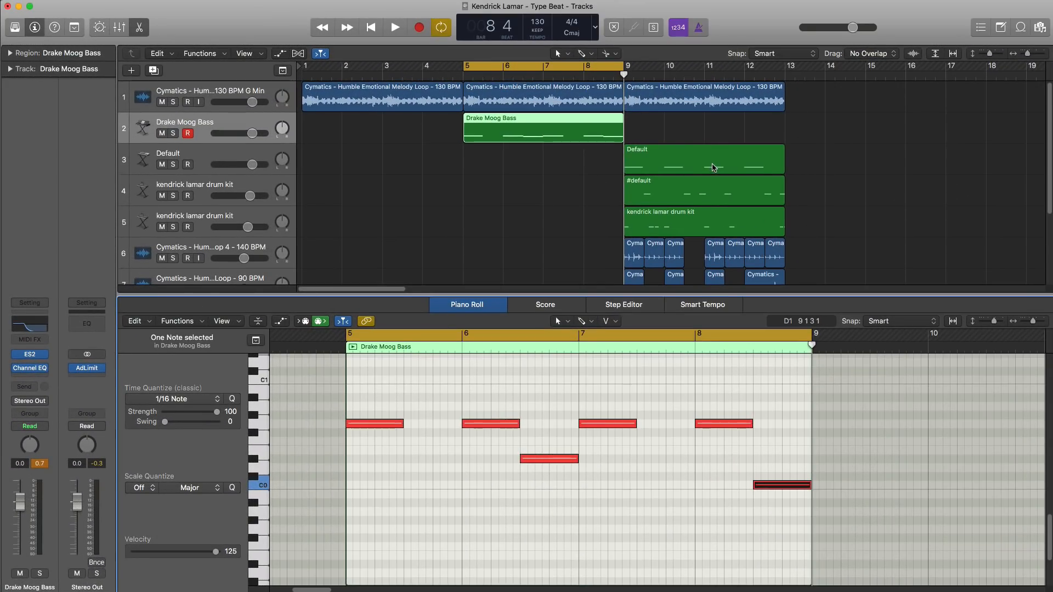
- Use the Fade Tool to add a short fade-out at the end of the melody region before bar 9
{"action": "key", "text": "x"}
{"action": "key", "text": "x"}
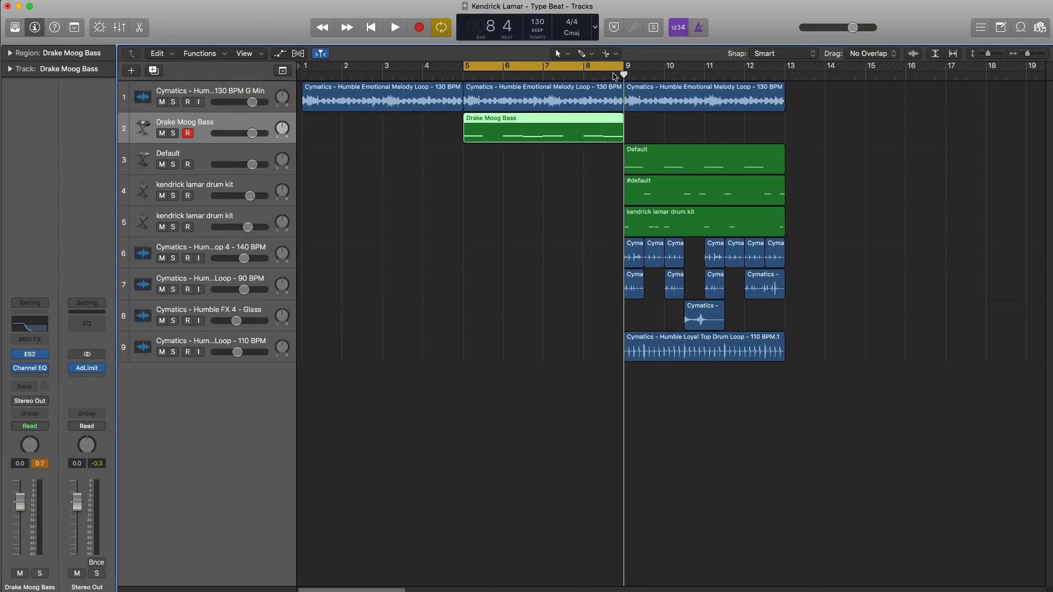
{"action": "scroll", "coordinate": [617, 75], "scroll_direction": "up", "scroll_amount": 8}
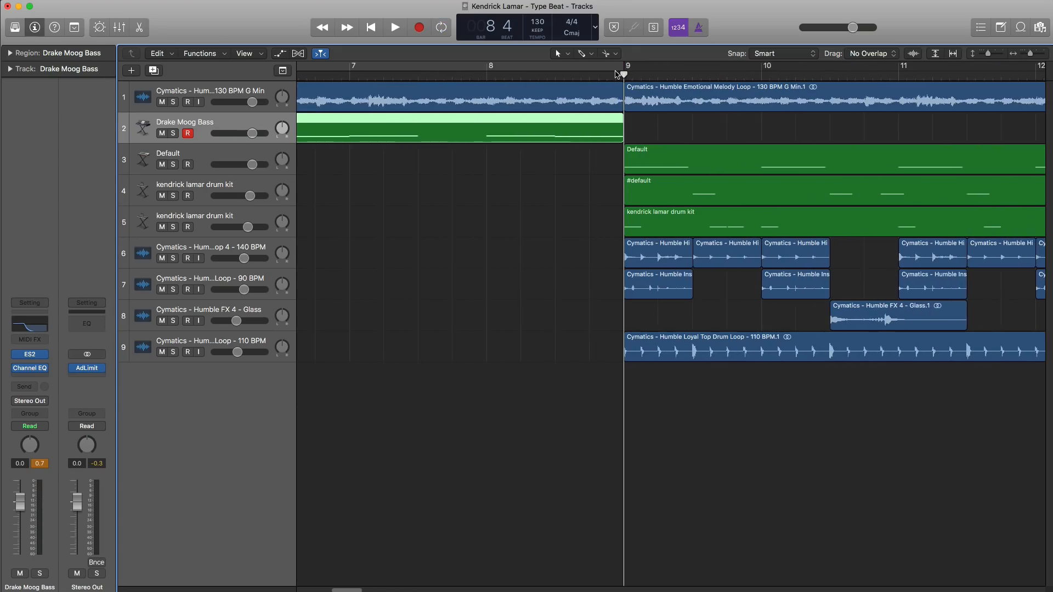
{"action": "left_click", "coordinate": [581, 95]}
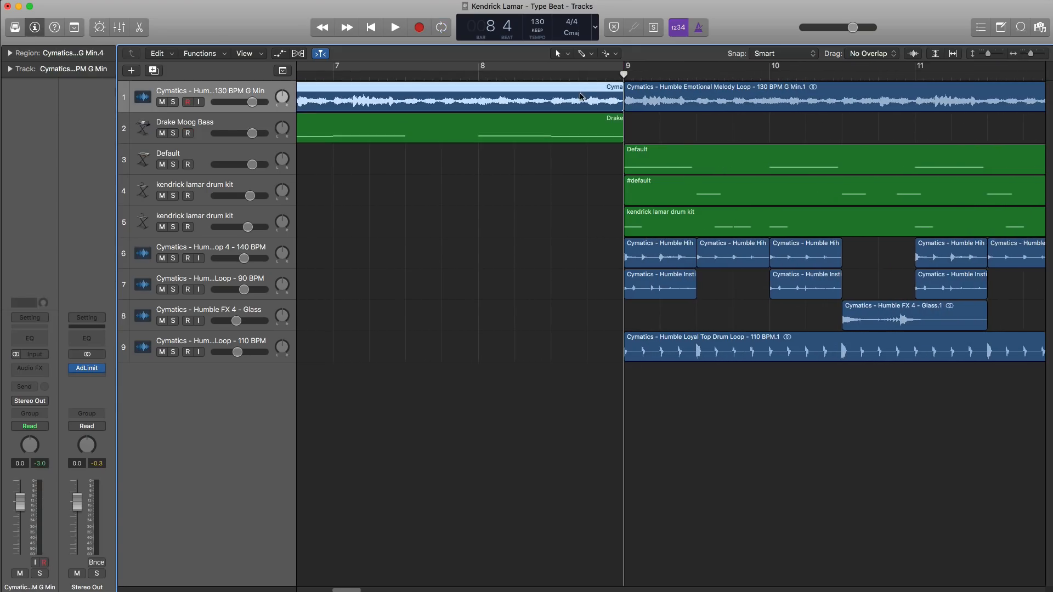
{"action": "left_click", "coordinate": [591, 53]}
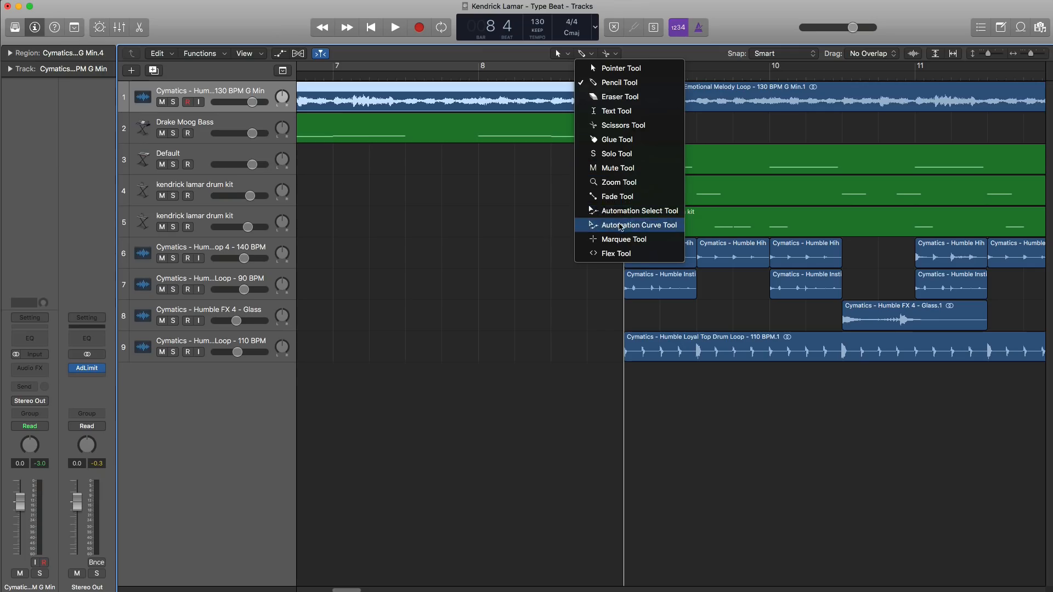
{"action": "left_click", "coordinate": [625, 199]}
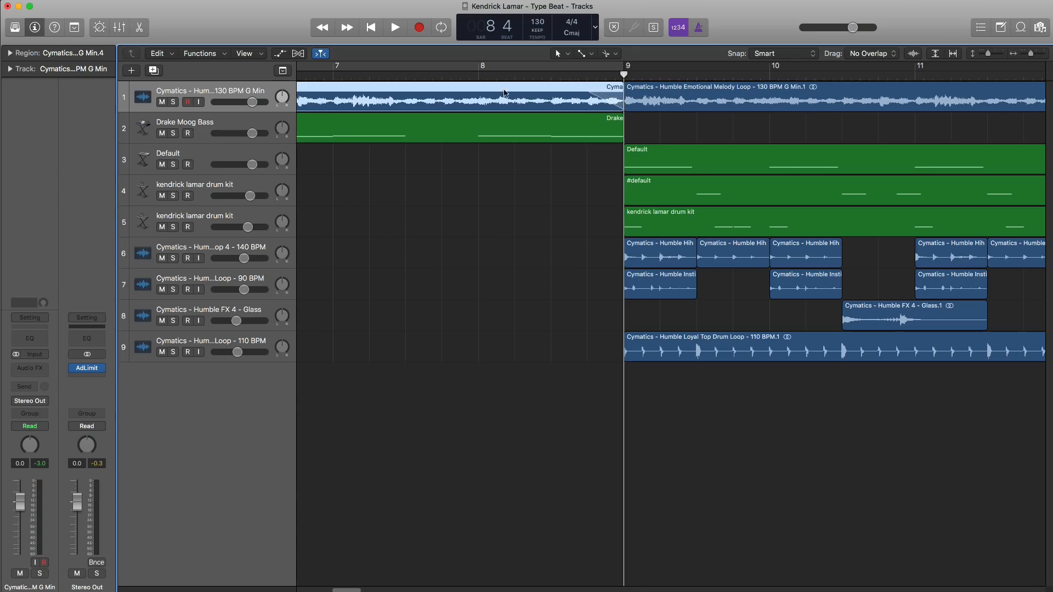
- Change the melody region's fade-out to Slow Down at 447 and play it with the cycle over bar 8
{"action": "left_click", "coordinate": [9, 53]}
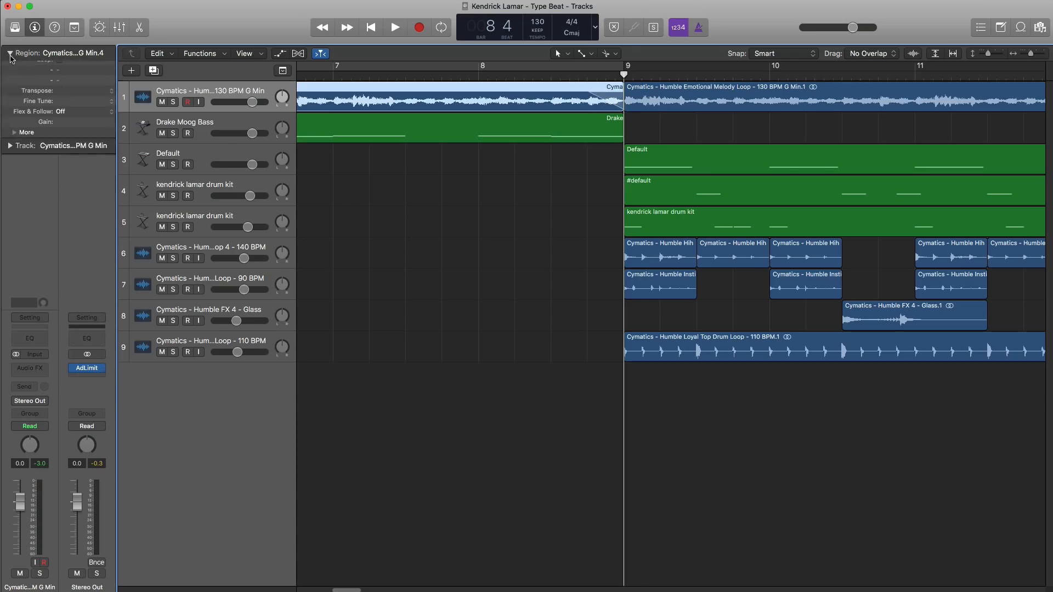
{"action": "left_click", "coordinate": [11, 154]}
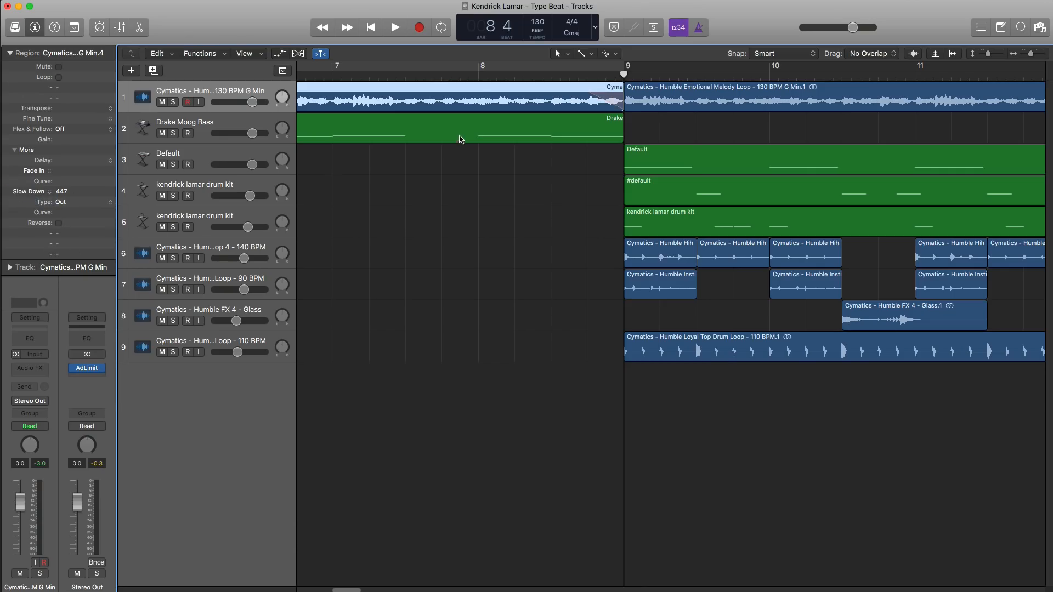
{"action": "left_click_drag", "start_coordinate": [489, 69], "coordinate": [619, 74]}
{"action": "key", "text": "space"}
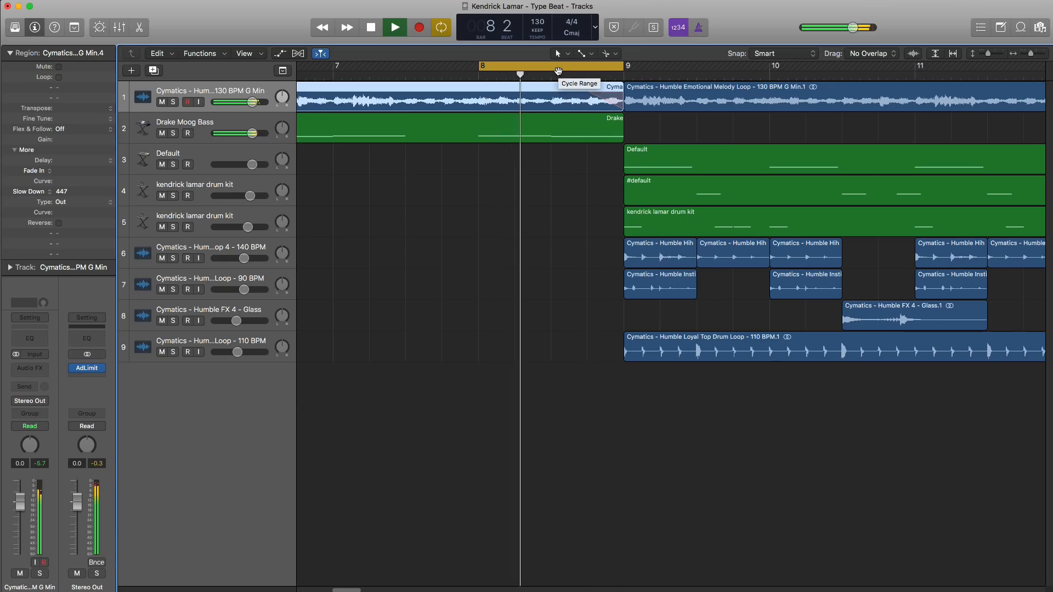
{"action": "key", "text": "space"}
- Shorten the last C0 note of the Drake Moog Bass region to end at 8 4 and play it
{"action": "double_click", "coordinate": [611, 134]}
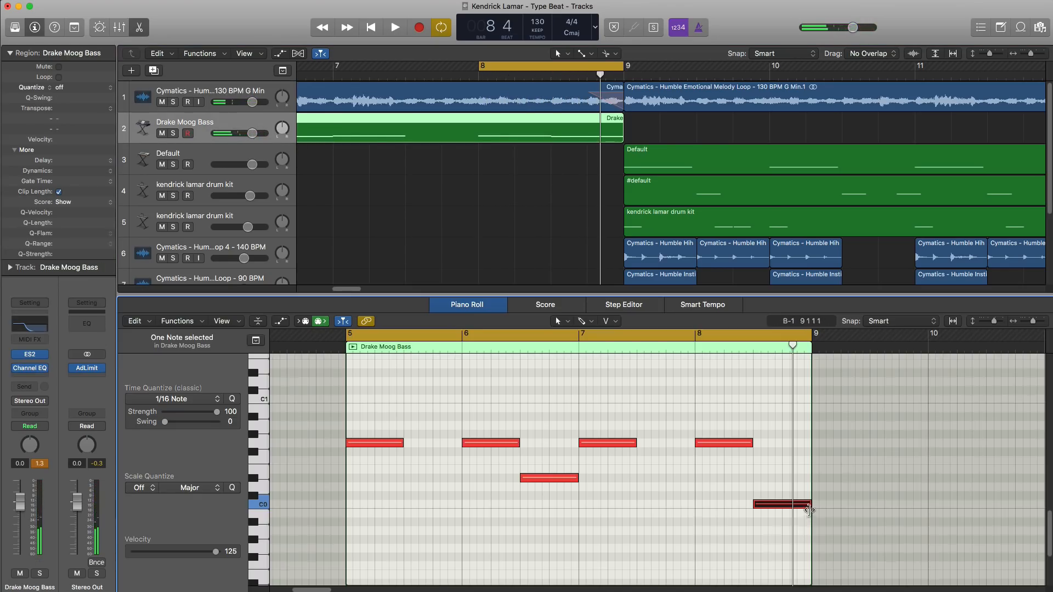
{"action": "left_click_drag", "start_coordinate": [809, 510], "coordinate": [783, 511]}
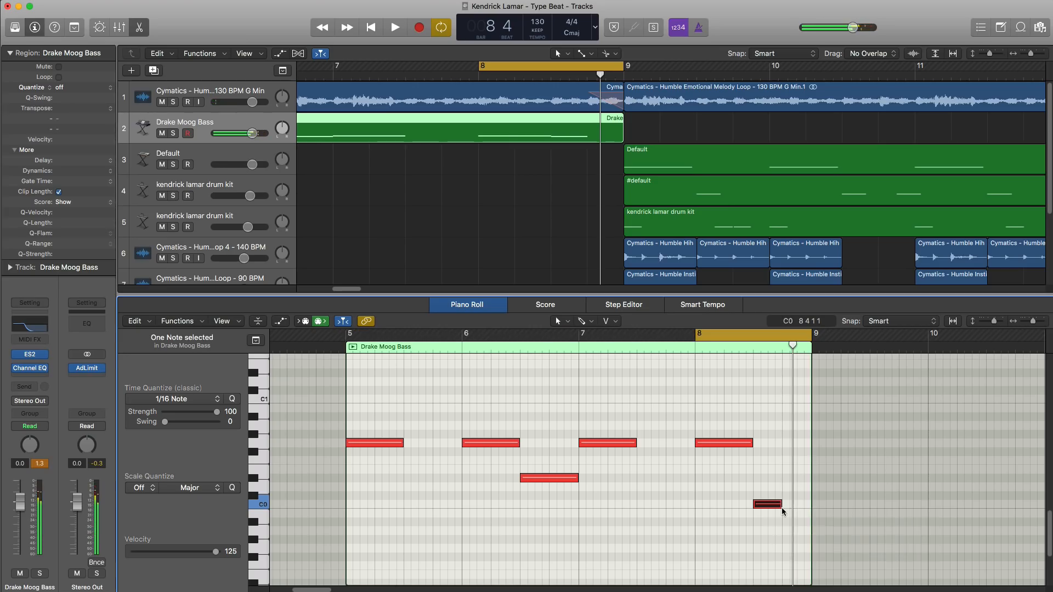
{"action": "key", "text": "space"}
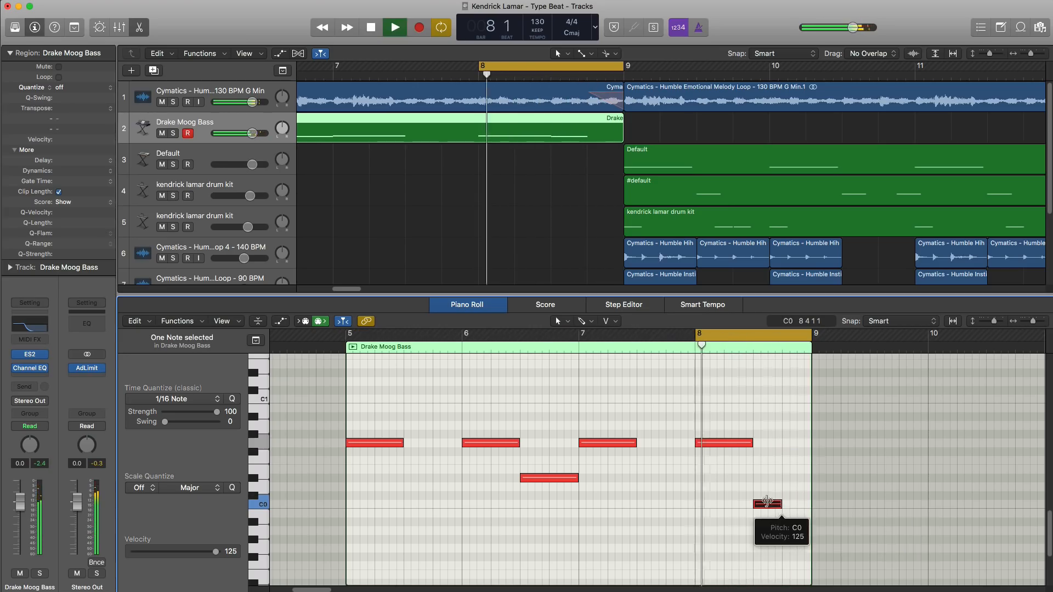
{"action": "key", "text": "space"}
{"action": "key", "text": "e"}
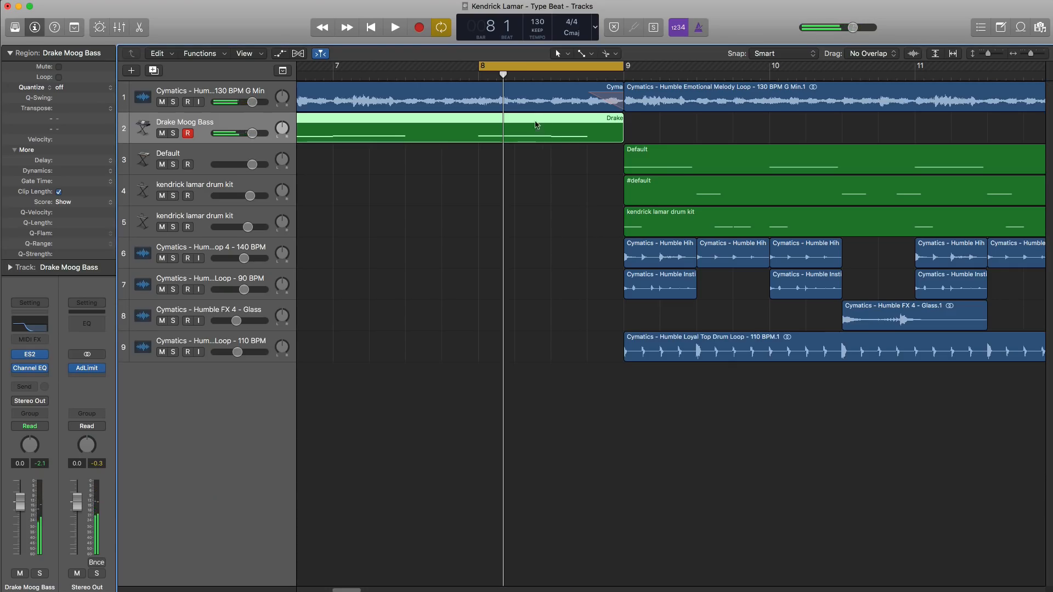
- Turn off the cycle and play the arrangement from bar 5 into the drum section
{"action": "left_click", "coordinate": [526, 67]}
{"action": "key", "text": "super+Left"}
{"action": "key", "text": "super+Left"}
{"action": "key", "text": "super+Left"}
{"action": "key", "text": "super+Left"}
{"action": "key", "text": "super+Left"}
{"action": "key", "text": "super+Left"}
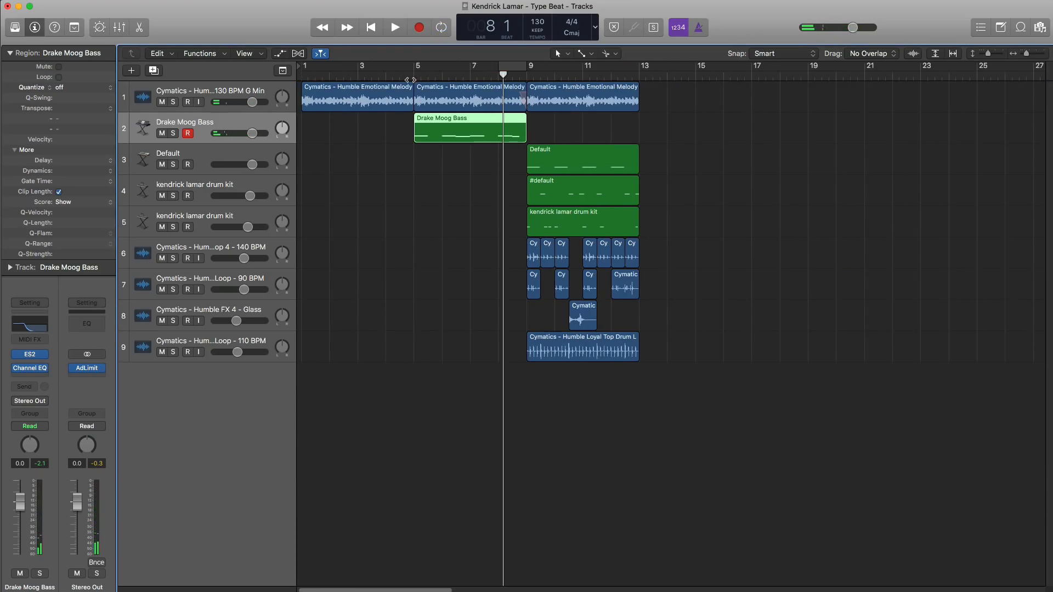
{"action": "left_click", "coordinate": [410, 79]}
{"action": "key", "text": "space"}
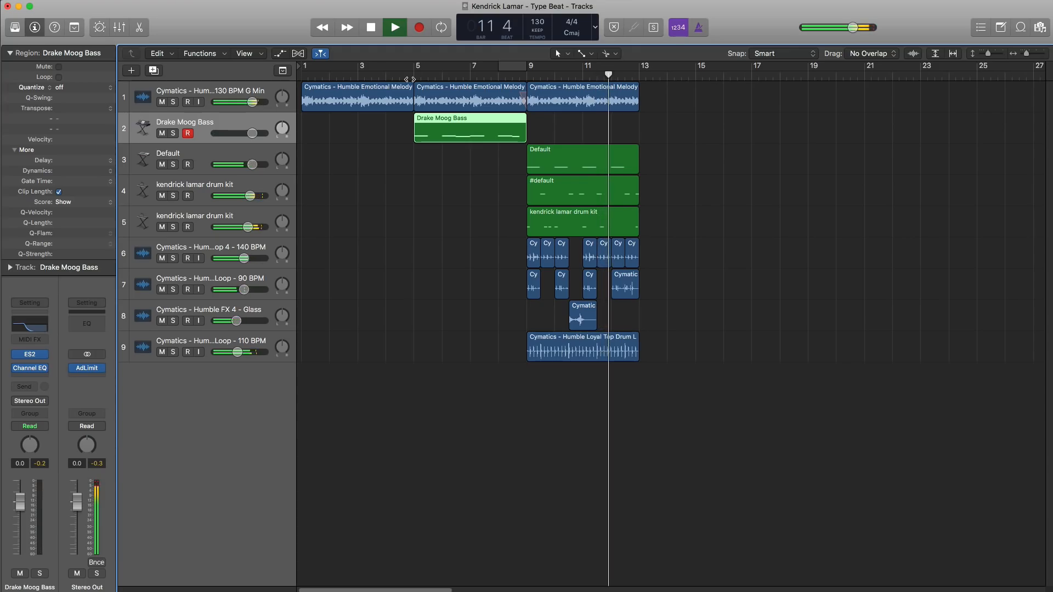
{"action": "key", "text": "space"}
- Repeat all regions of bars 9 to 13 at bar 13, then play them with the cycle over bars 13 to 17
{"action": "left_click_drag", "start_coordinate": [665, 362], "coordinate": [537, 104]}
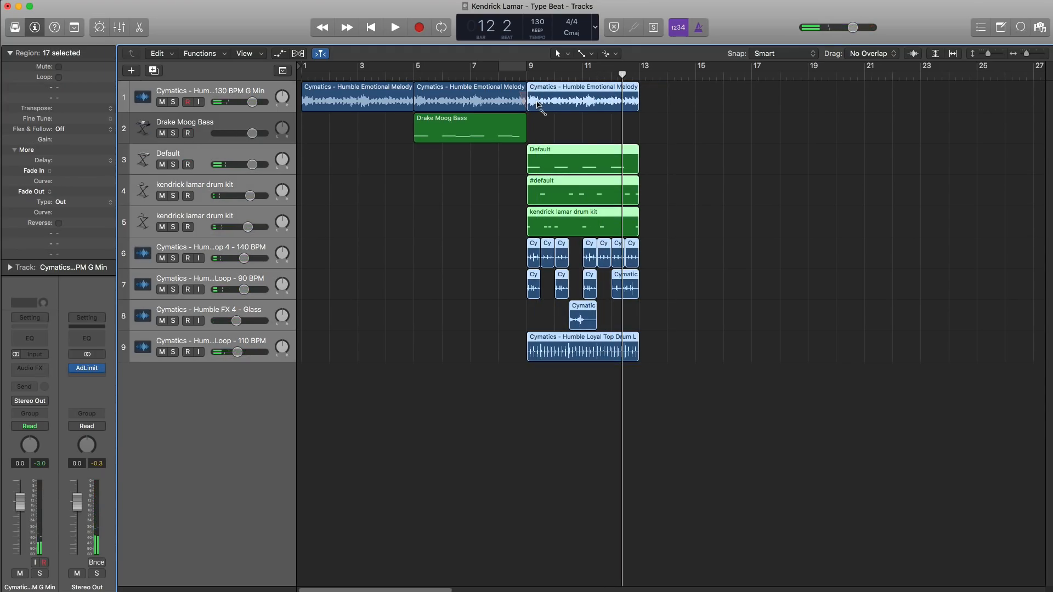
{"action": "key", "text": "super+r"}
{"action": "left_click_drag", "start_coordinate": [646, 74], "coordinate": [752, 72]}
{"action": "key", "text": "space"}
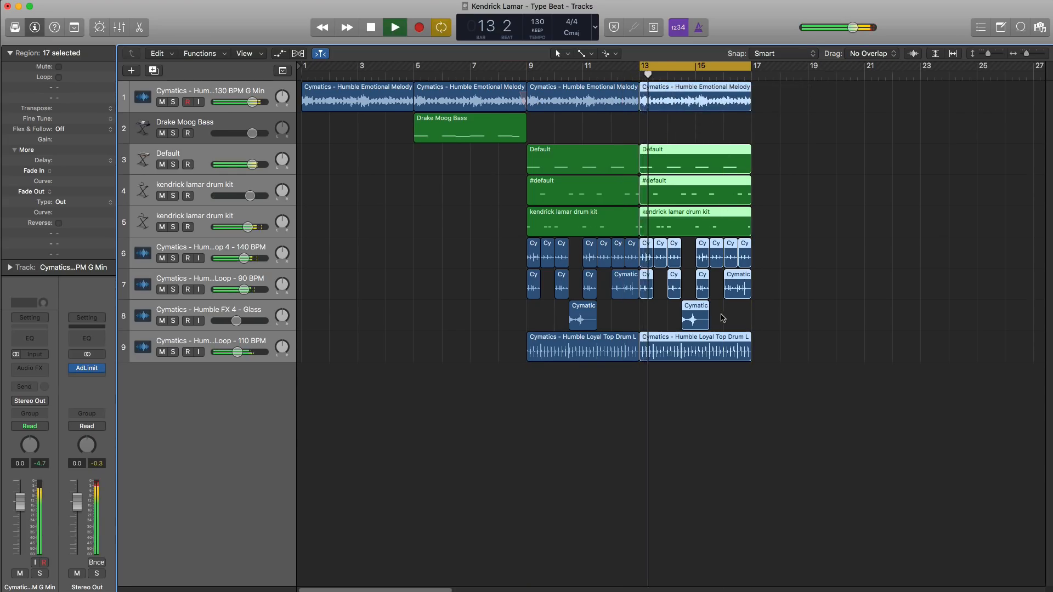
{"action": "scroll", "coordinate": [700, 315], "scroll_direction": "right", "scroll_amount": 1}
{"action": "scroll", "coordinate": [698, 312], "scroll_direction": "right", "scroll_amount": 1}
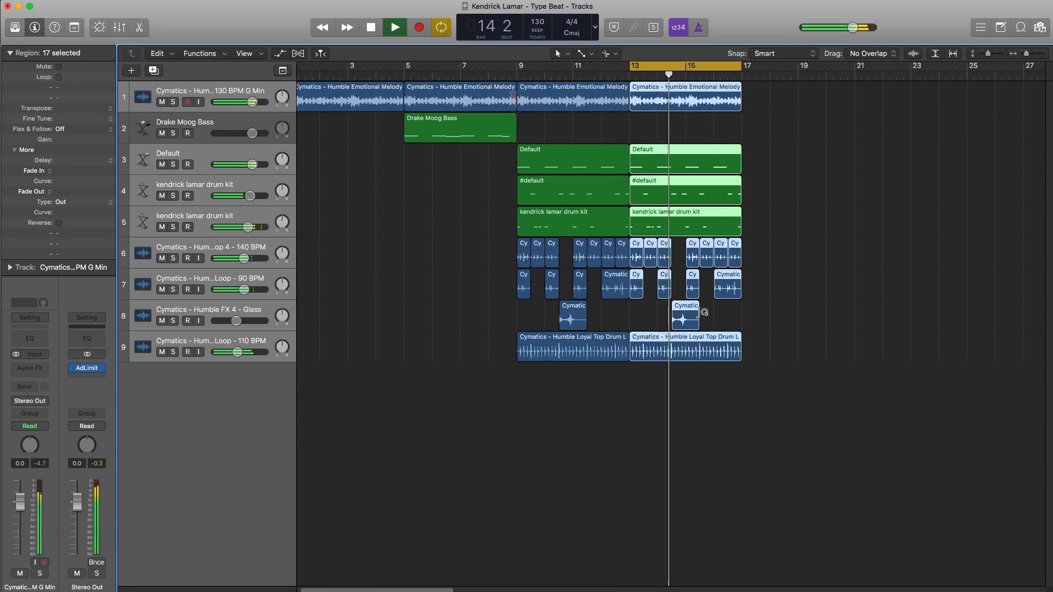
{"action": "key", "text": "space"}
- Delete the bar 16 regions on tracks 6 and 7, trim the second Loyal Top Drum Loop to bar 16, and play the section
{"action": "left_click_drag", "start_coordinate": [777, 280], "coordinate": [718, 253]}
{"action": "key", "text": "Delete"}
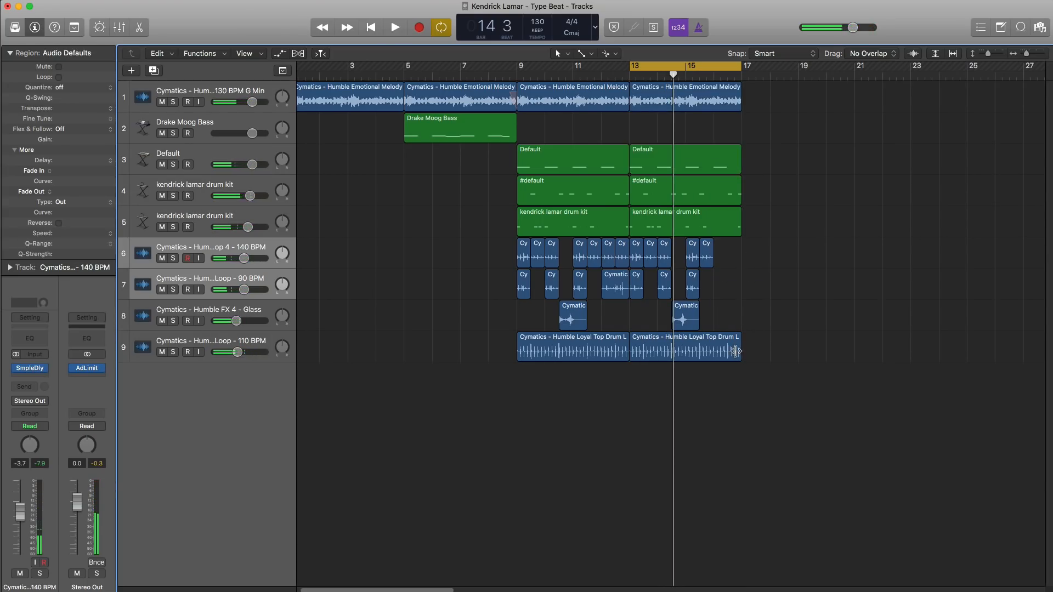
{"action": "left_click_drag", "start_coordinate": [740, 349], "coordinate": [713, 349]}
{"action": "key", "text": "space"}
{"action": "left_click", "coordinate": [788, 469]}
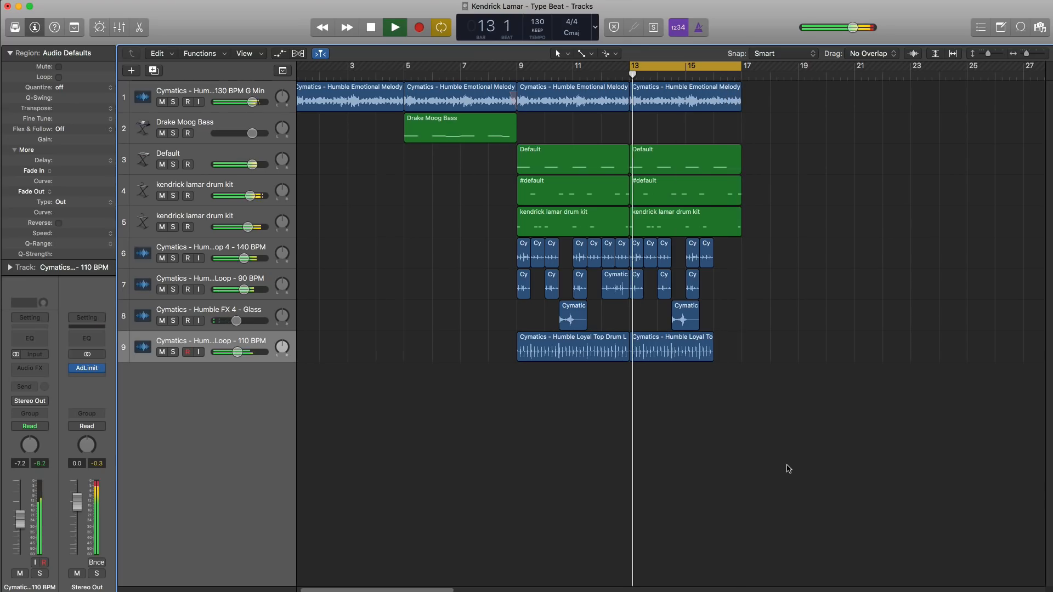
- Stop playback, then add a new empty audio track and place it directly below the melody track
{"action": "key", "text": "space"}
{"action": "scroll", "coordinate": [712, 256], "scroll_direction": "down", "scroll_amount": 4}
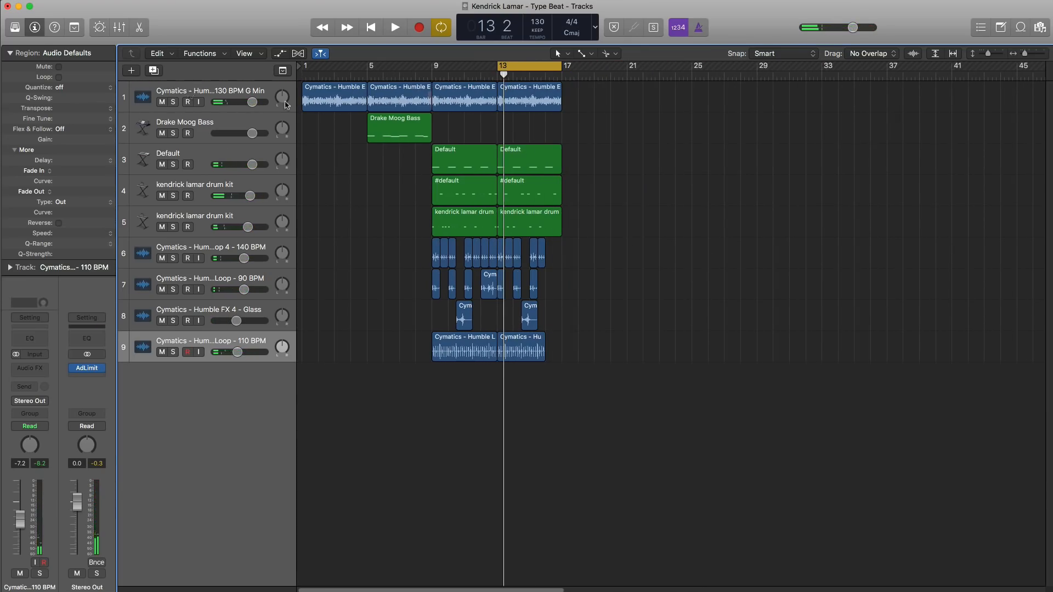
{"action": "left_click", "coordinate": [555, 86]}
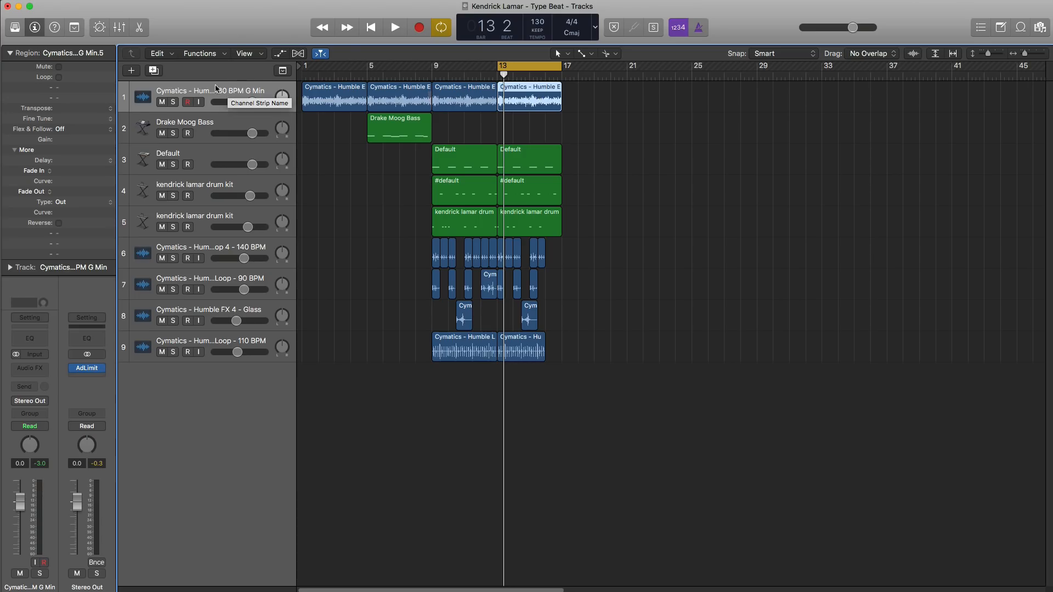
{"action": "left_click", "coordinate": [132, 71]}
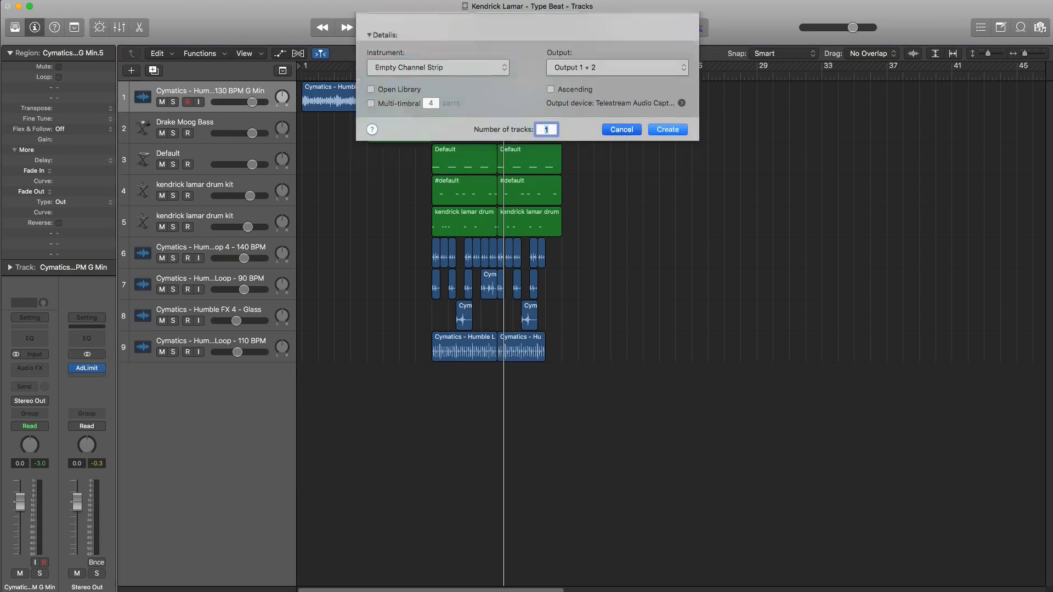
{"action": "key", "text": "Escape"}
{"action": "double_click", "coordinate": [234, 406]}
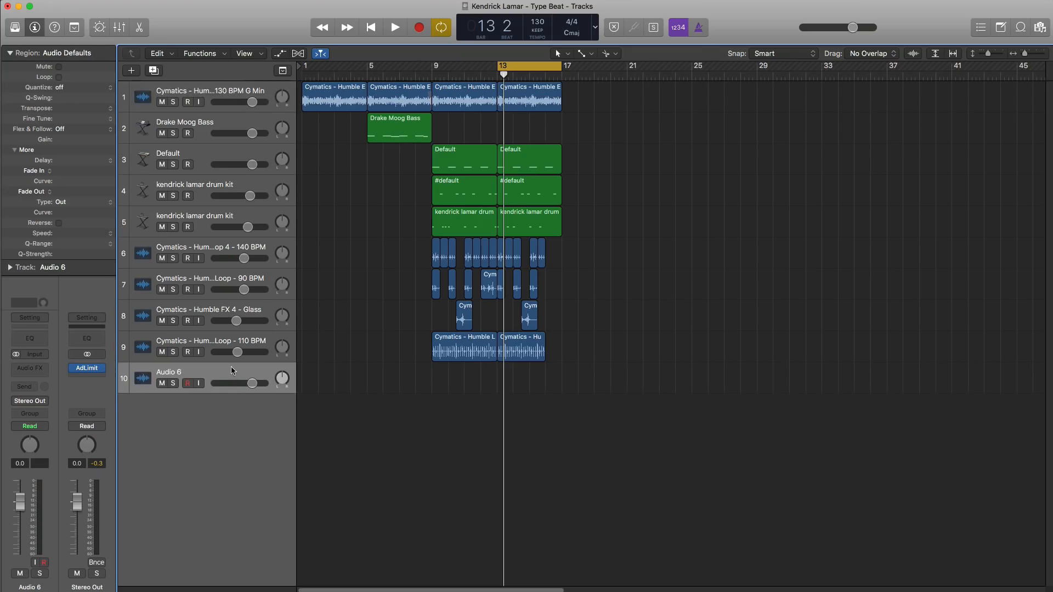
{"action": "left_click_drag", "start_coordinate": [232, 370], "coordinate": [253, 130]}
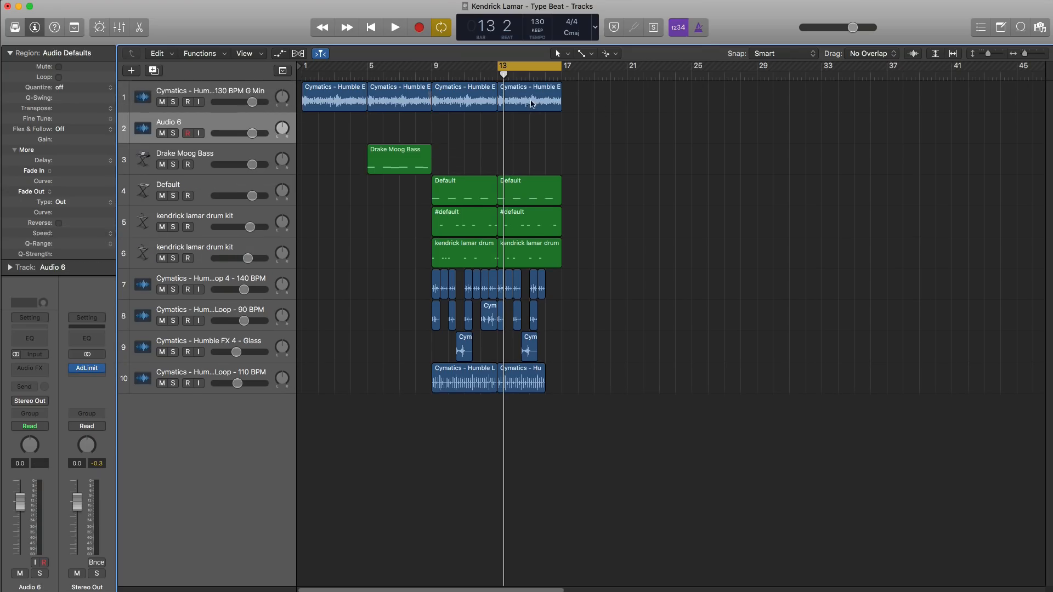
- Copy the last melody region to the Audio 6 track at bar 17 and play it with the cycle over bars 17 to 21
{"action": "left_click_drag", "start_coordinate": [530, 104], "coordinate": [598, 140]}
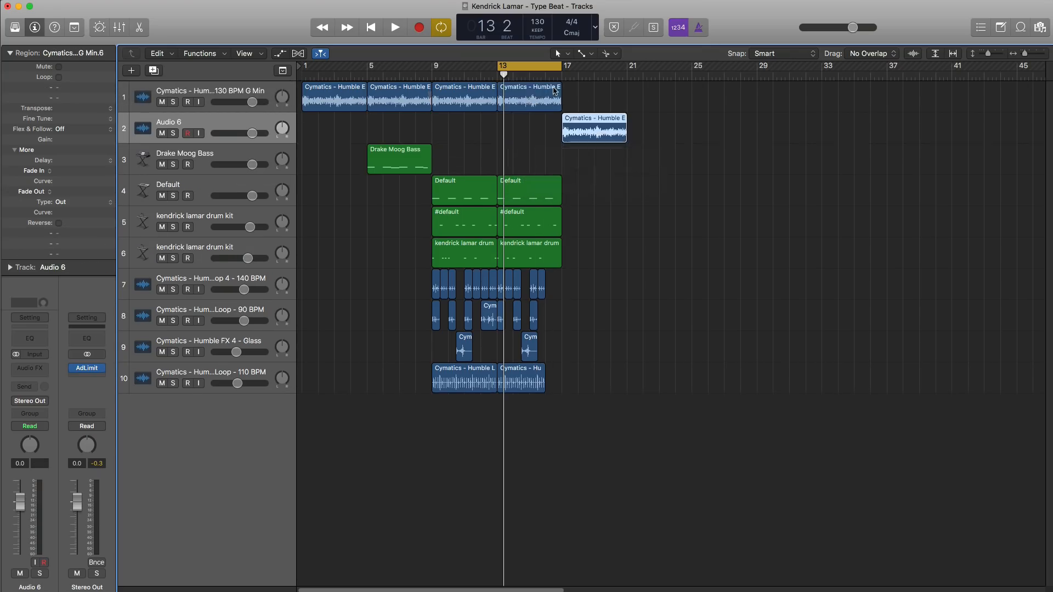
{"action": "left_click_drag", "start_coordinate": [541, 77], "coordinate": [605, 77]}
{"action": "key", "text": "space"}
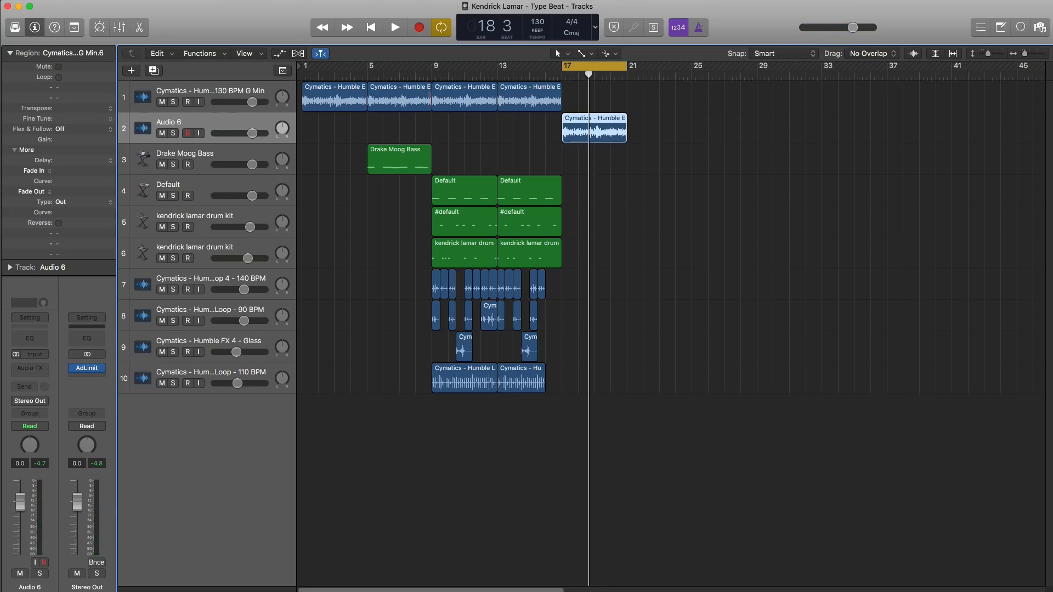
- Insert the stereo Cableguys HalfTime effect on the Audio 6 track and play the slowed melody
{"action": "left_click", "coordinate": [35, 368]}
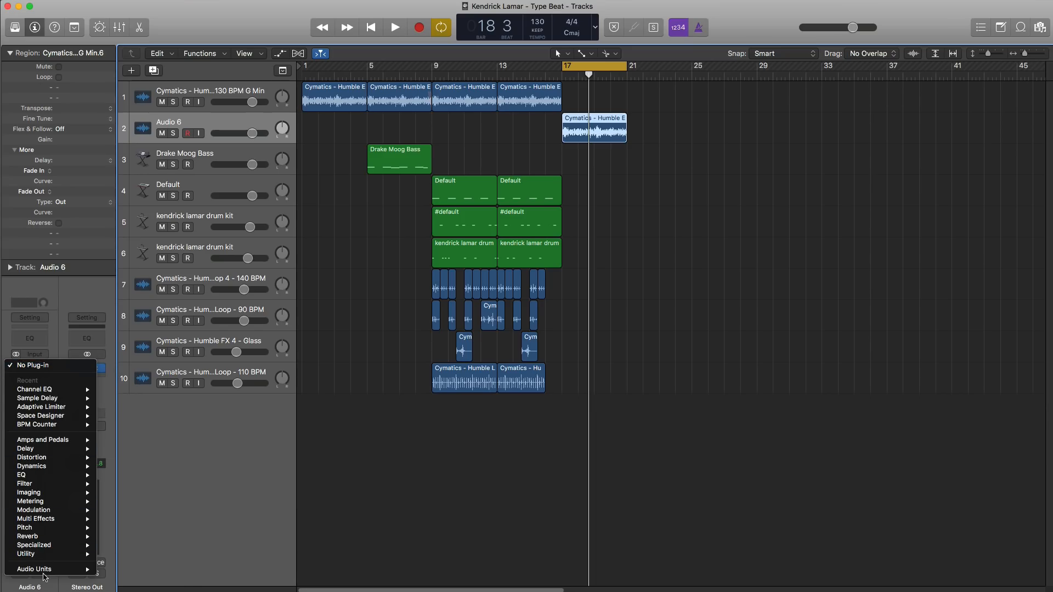
{"action": "mouse_move", "coordinate": [58, 573]}
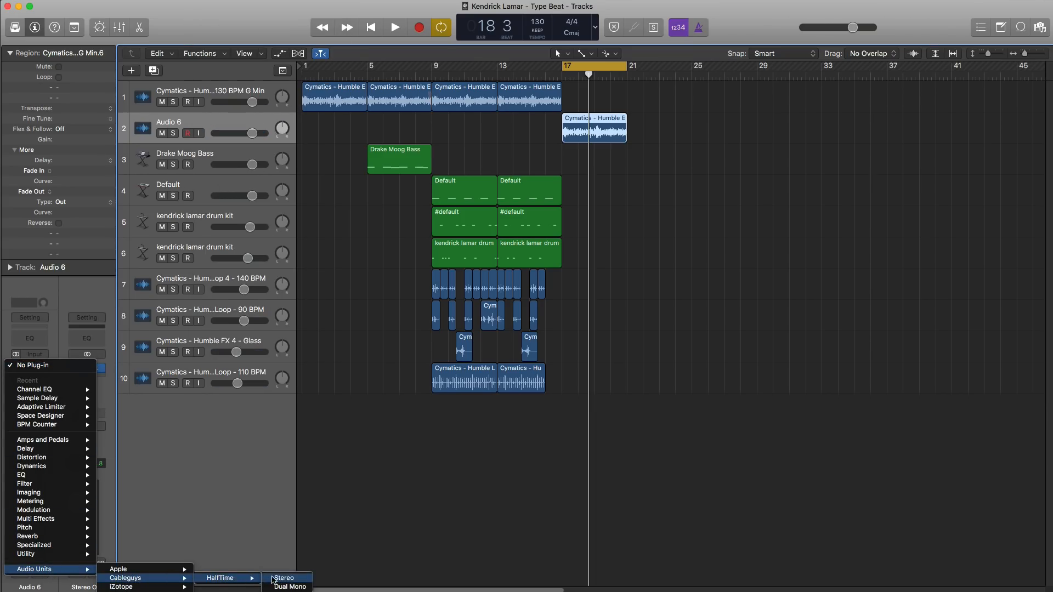
{"action": "left_click", "coordinate": [273, 580]}
{"action": "left_click_drag", "start_coordinate": [212, 28], "coordinate": [384, 99]}
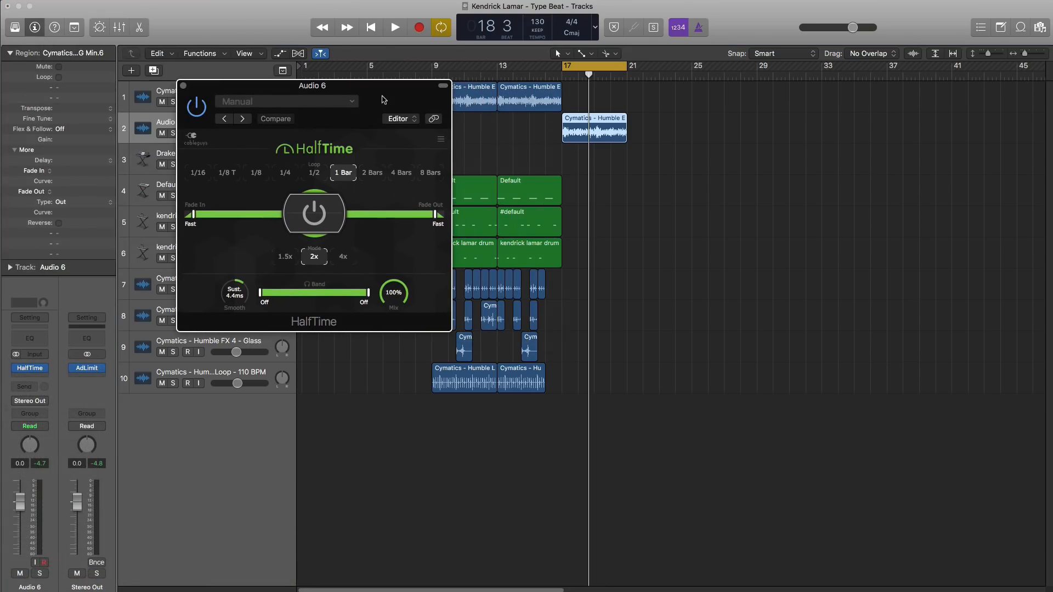
{"action": "key", "text": "space"}
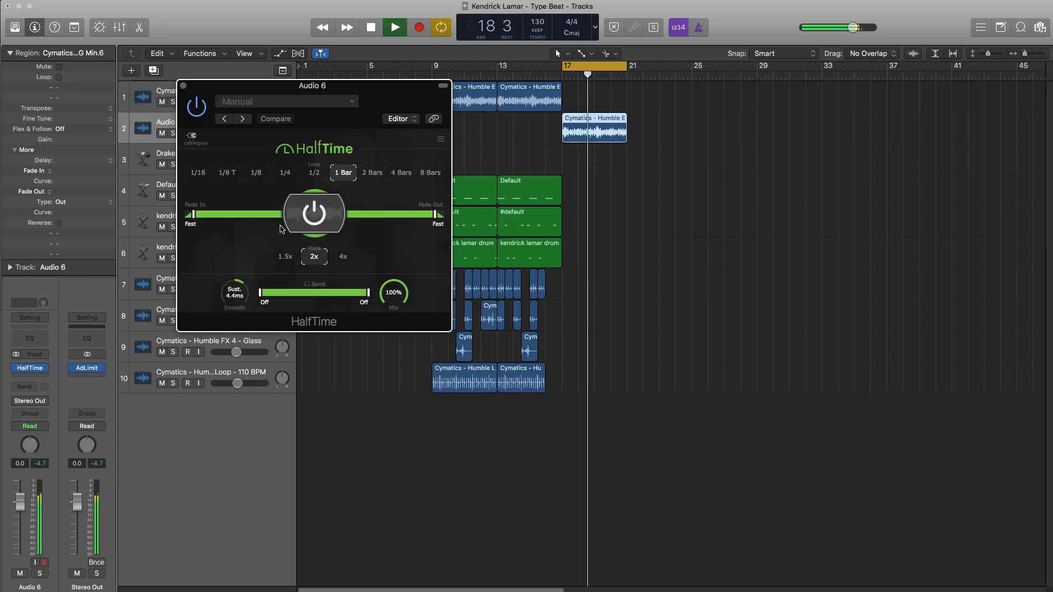
{"action": "key", "text": "space"}
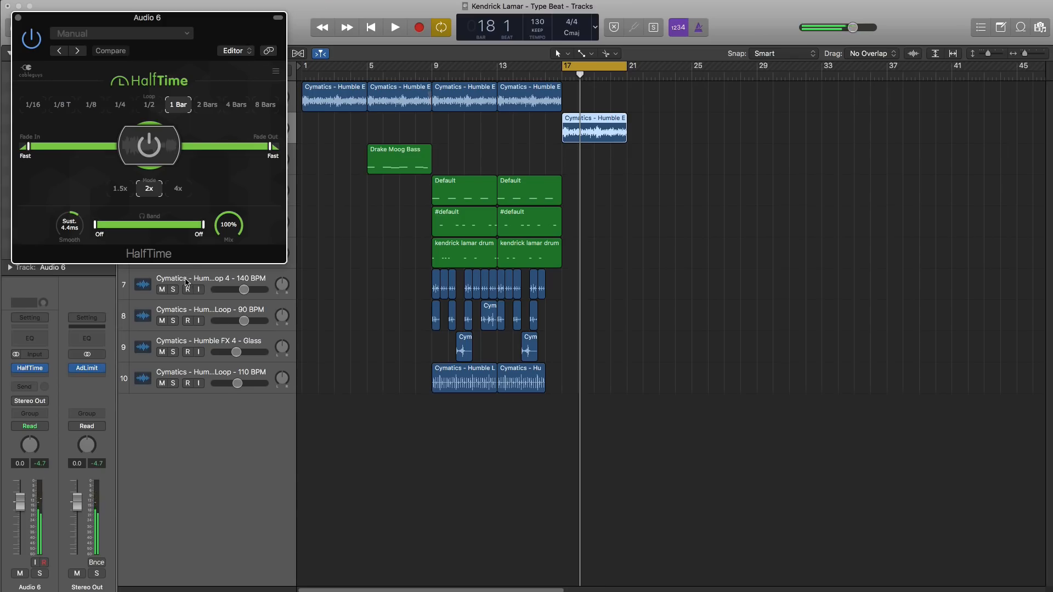
{"action": "key", "text": "space"}
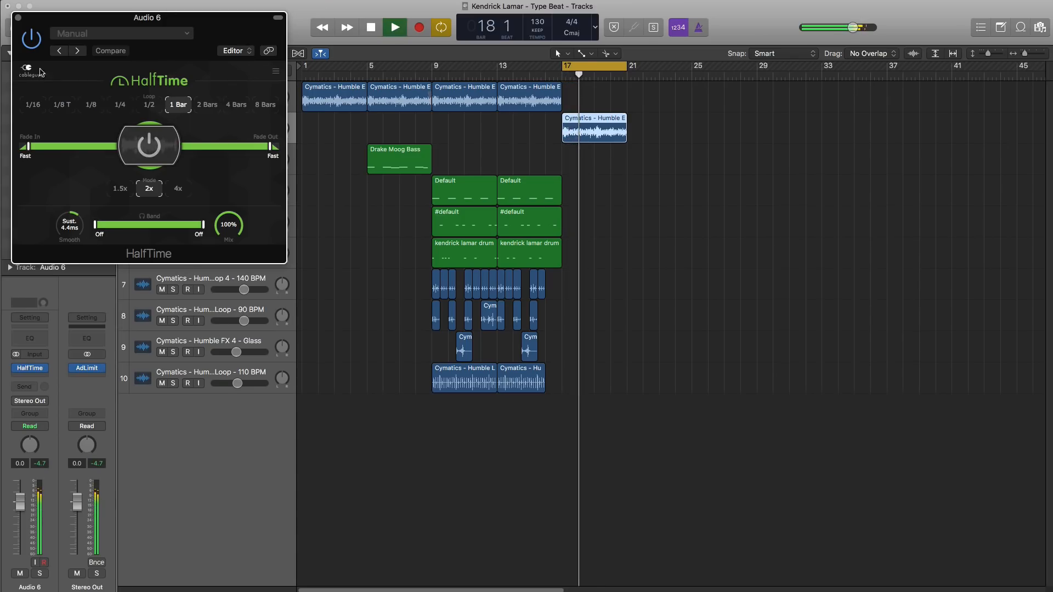
{"action": "left_click", "coordinate": [18, 18]}
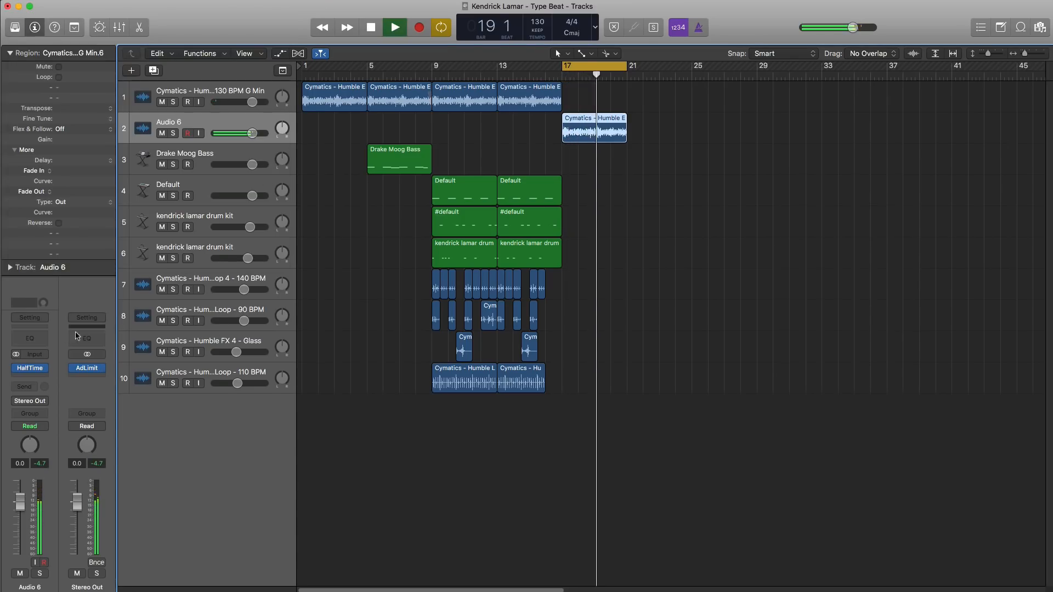
- Add a Channel EQ to the Audio 6 track with its low cut at 445 Hz and Q 0.75 while listening
{"action": "left_click", "coordinate": [23, 345]}
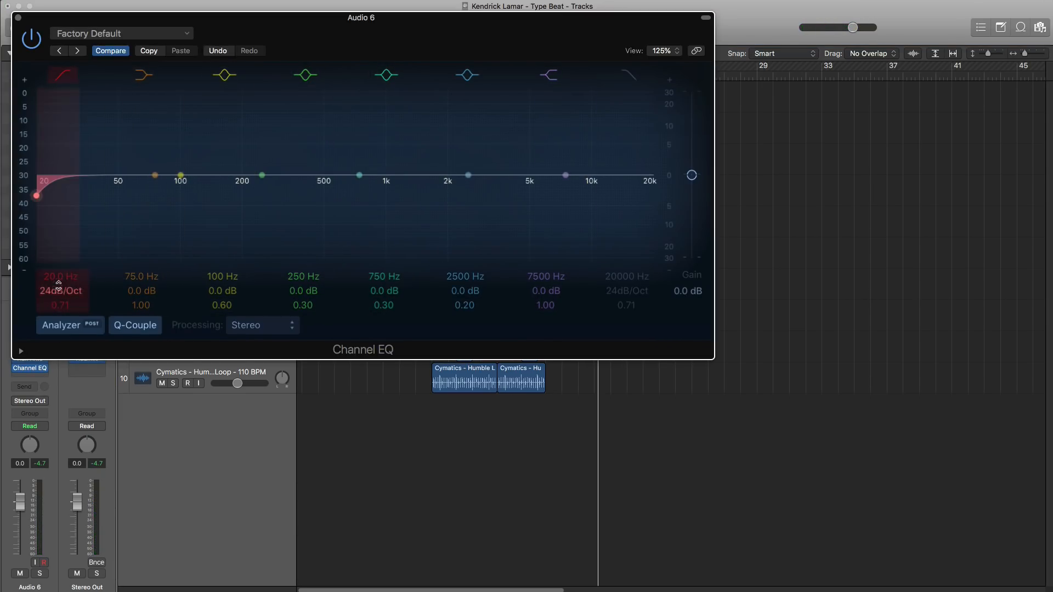
{"action": "left_click_drag", "start_coordinate": [59, 284], "coordinate": [61, 248]}
{"action": "key", "text": "space"}
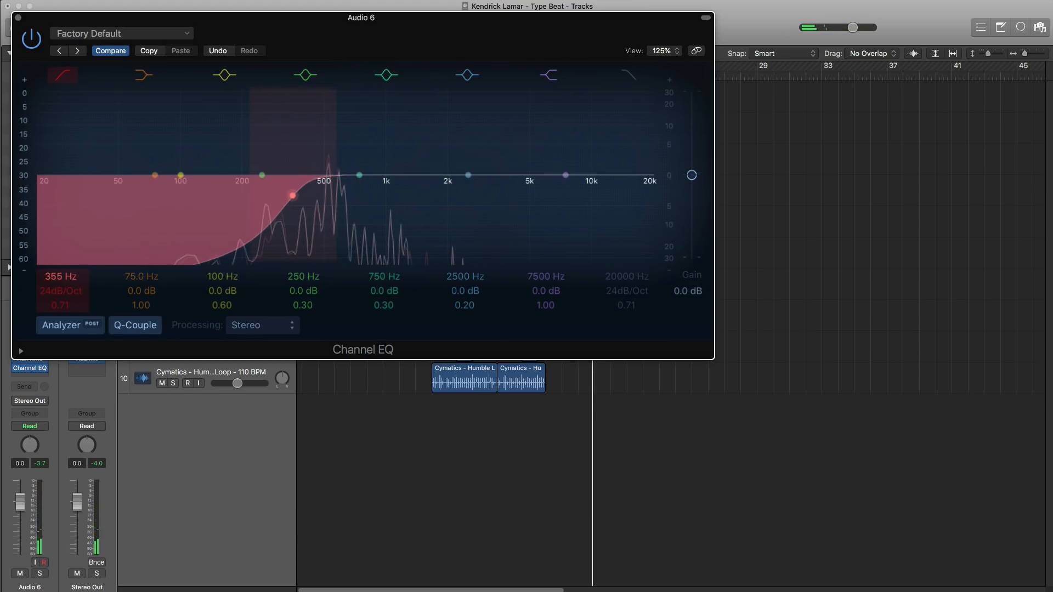
{"action": "mouse_move", "coordinate": [60, 277]}
{"action": "left_mouse_down"}
{"action": "mouse_move", "coordinate": [61, 296]}
{"action": "mouse_move", "coordinate": [61, 280]}
{"action": "left_mouse_up"}
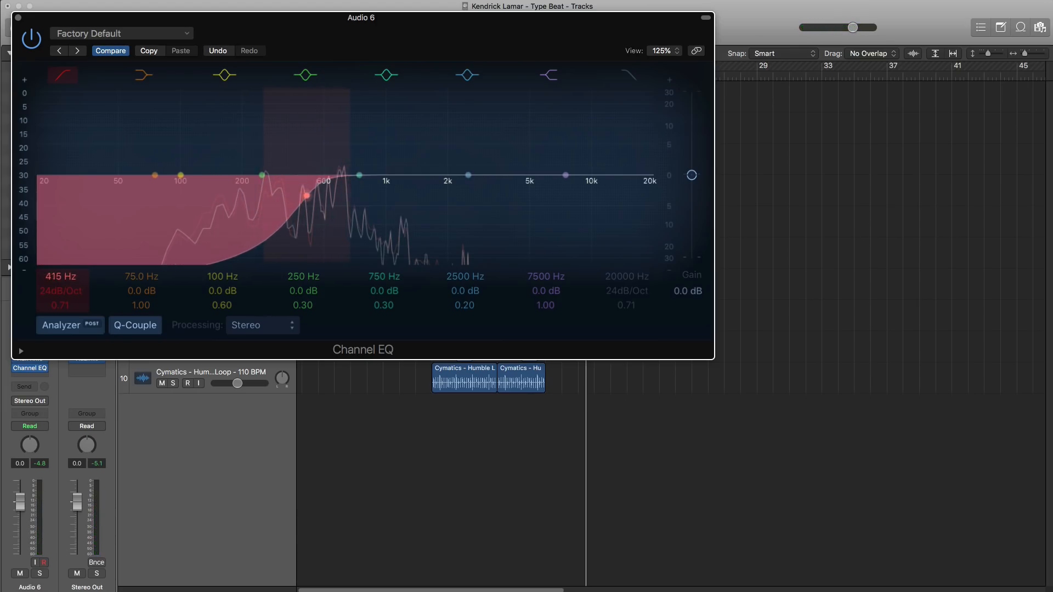
{"action": "left_click_drag", "start_coordinate": [61, 281], "coordinate": [61, 280]}
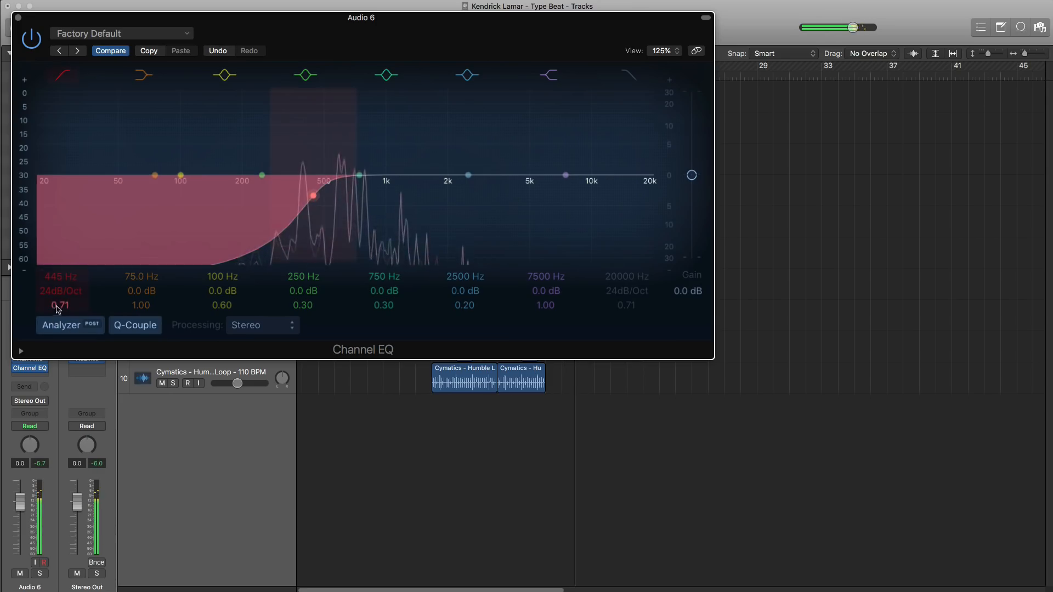
{"action": "left_click_drag", "start_coordinate": [56, 305], "coordinate": [57, 304]}
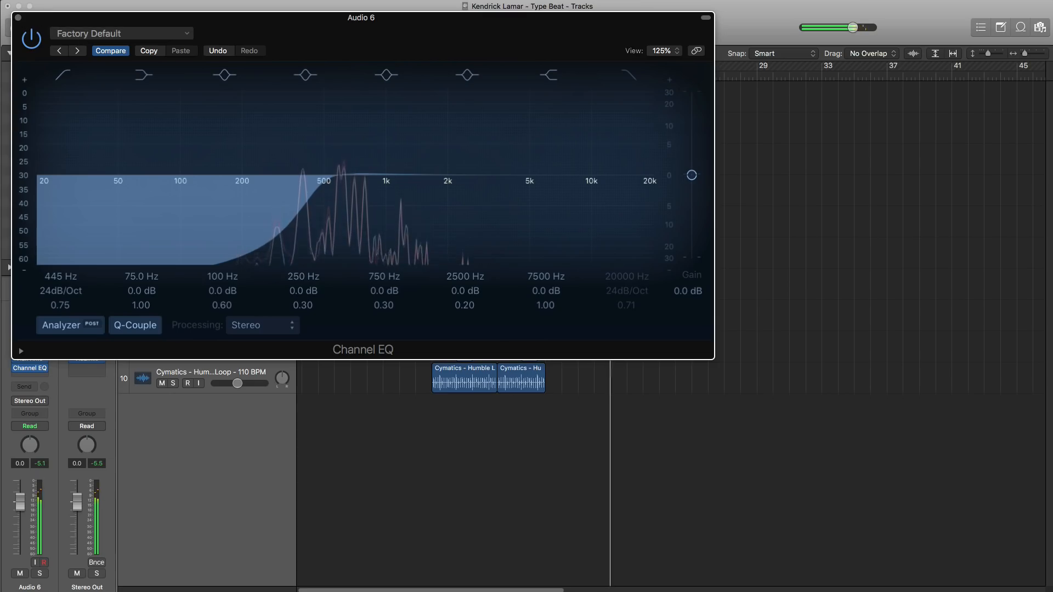
{"action": "key", "text": "super+w"}
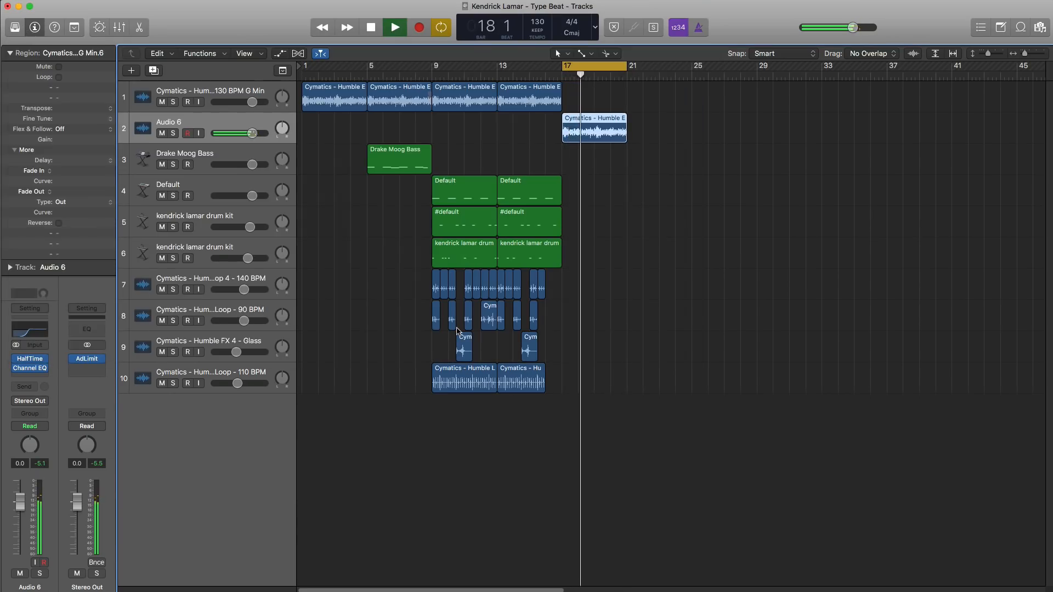
{"action": "key", "text": "space"}
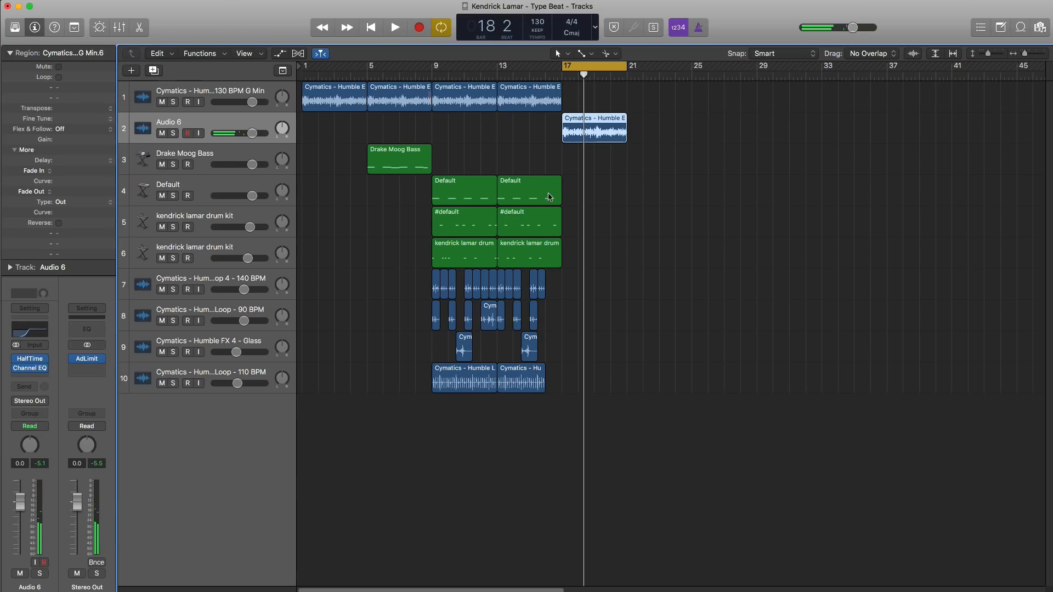
- Copy the Drake Moog Bass region from bar 5 to bar 17 and play it with the half-time melody
{"action": "left_click_drag", "start_coordinate": [416, 172], "coordinate": [608, 170]}
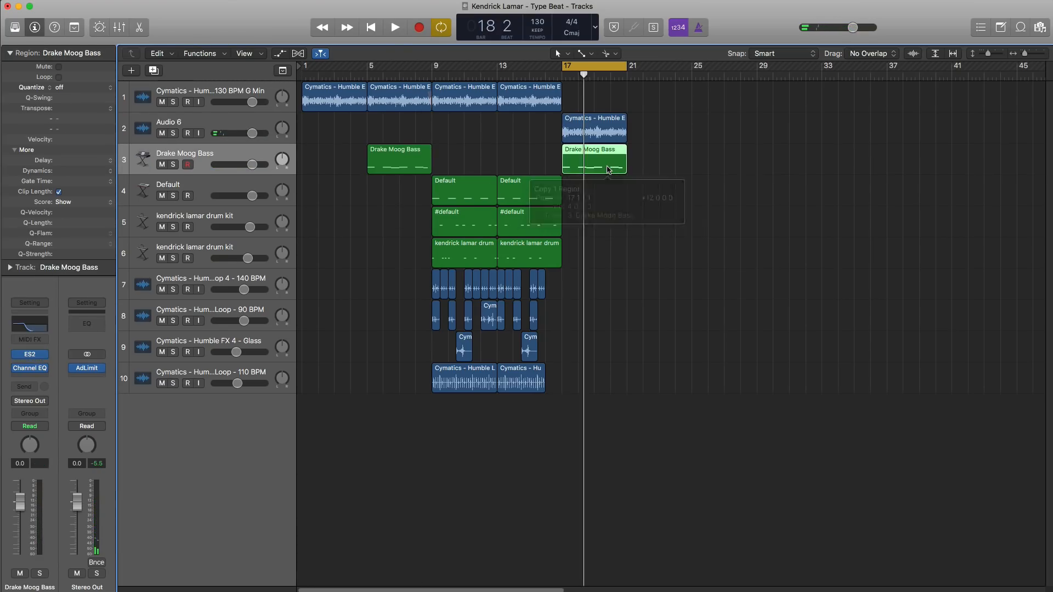
{"action": "key", "text": "space"}
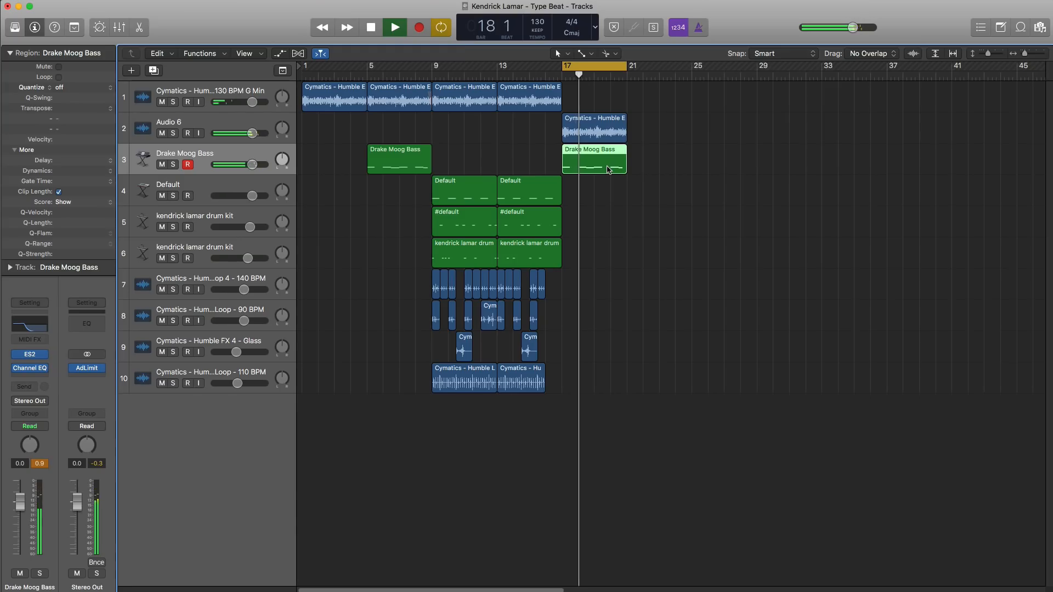
{"action": "key", "text": "space"}
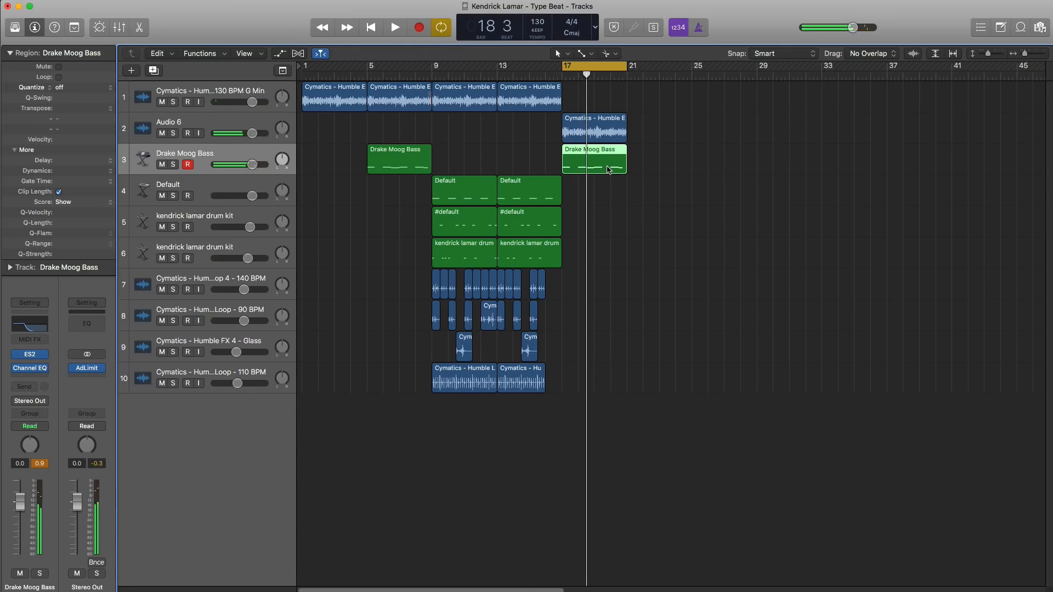
- In the copied bass region, extend the first note to bar 18 and lower the two bar 18 notes to D#0 and C0
{"action": "double_click", "coordinate": [609, 170]}
{"action": "left_click_drag", "start_coordinate": [480, 443], "coordinate": [540, 443]}
{"action": "key", "text": "space"}
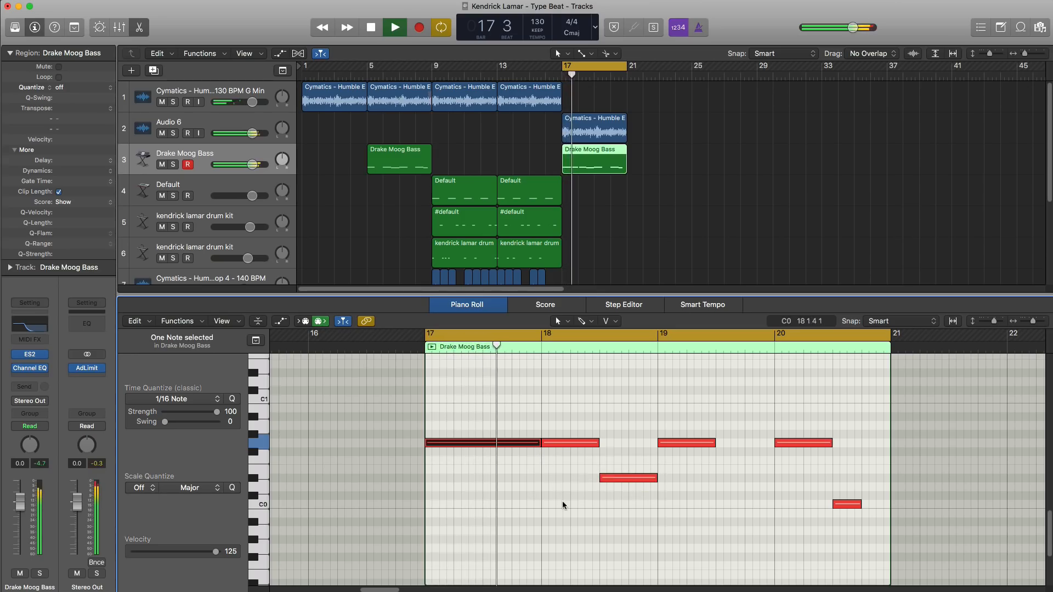
{"action": "left_click", "coordinate": [568, 443]}
{"action": "key", "text": "space"}
{"action": "left_click_drag", "start_coordinate": [568, 443], "coordinate": [616, 506]}
{"action": "key", "text": "space"}
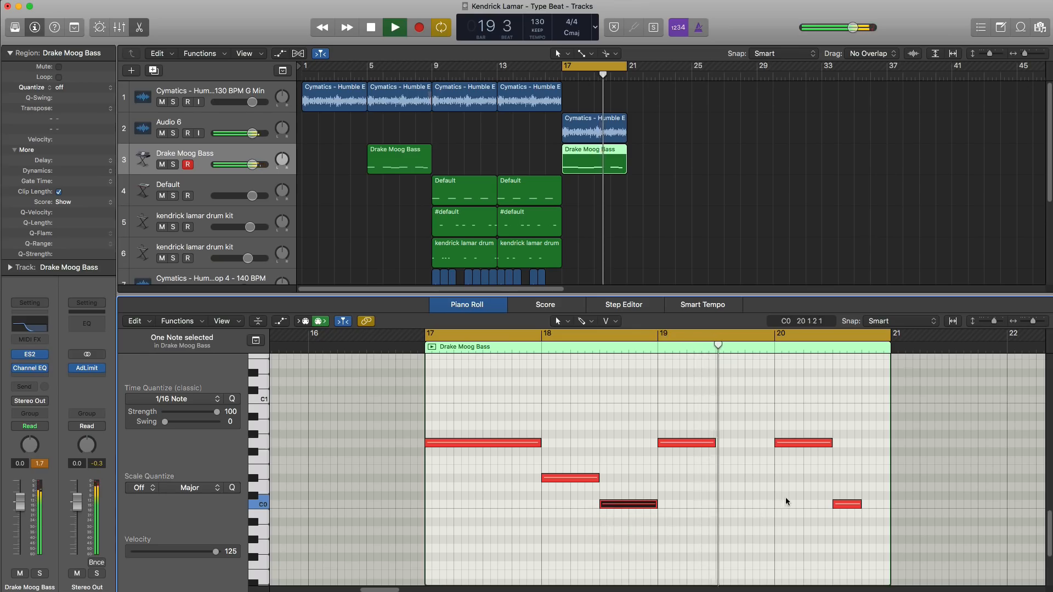
{"action": "key", "text": "space"}
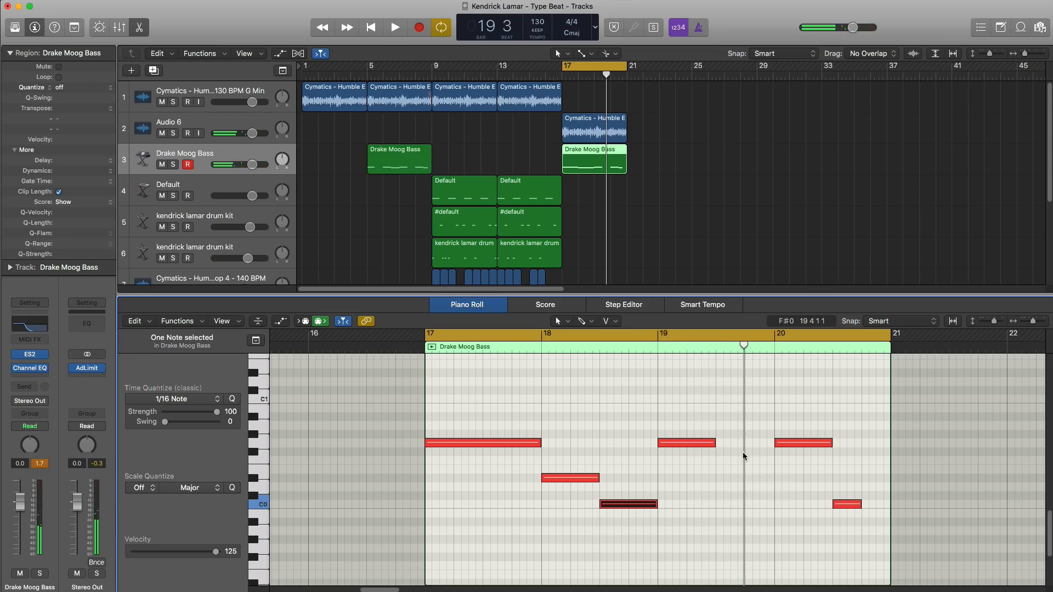
- Lengthen the bass note at bar 19 to end at bar 20 and play the result
{"action": "left_click_drag", "start_coordinate": [714, 444], "coordinate": [770, 454]}
{"action": "key", "text": "space"}
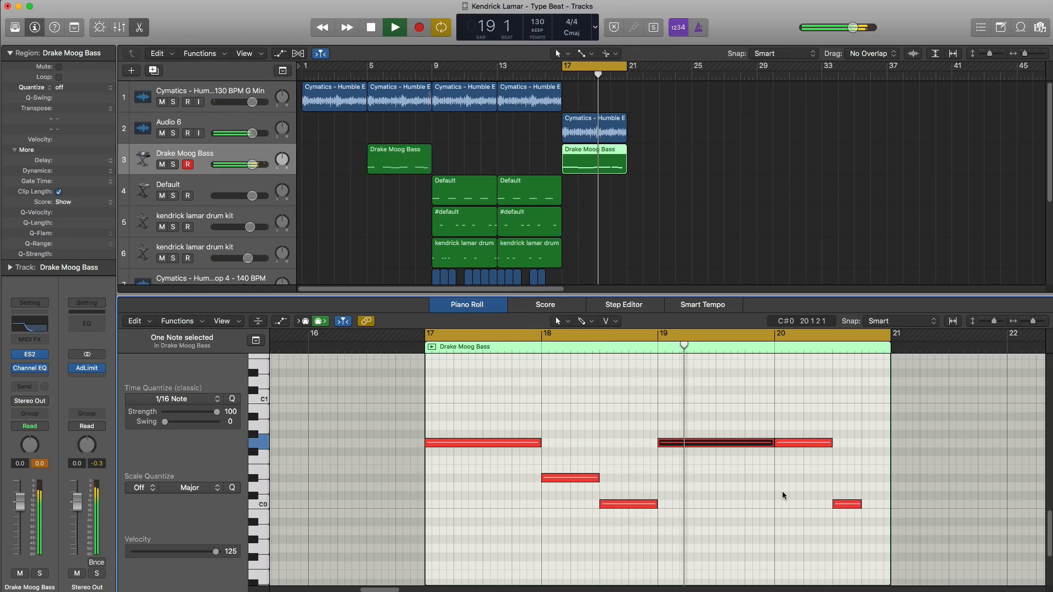
{"action": "key", "text": "space"}
{"action": "left_click", "coordinate": [786, 494]}
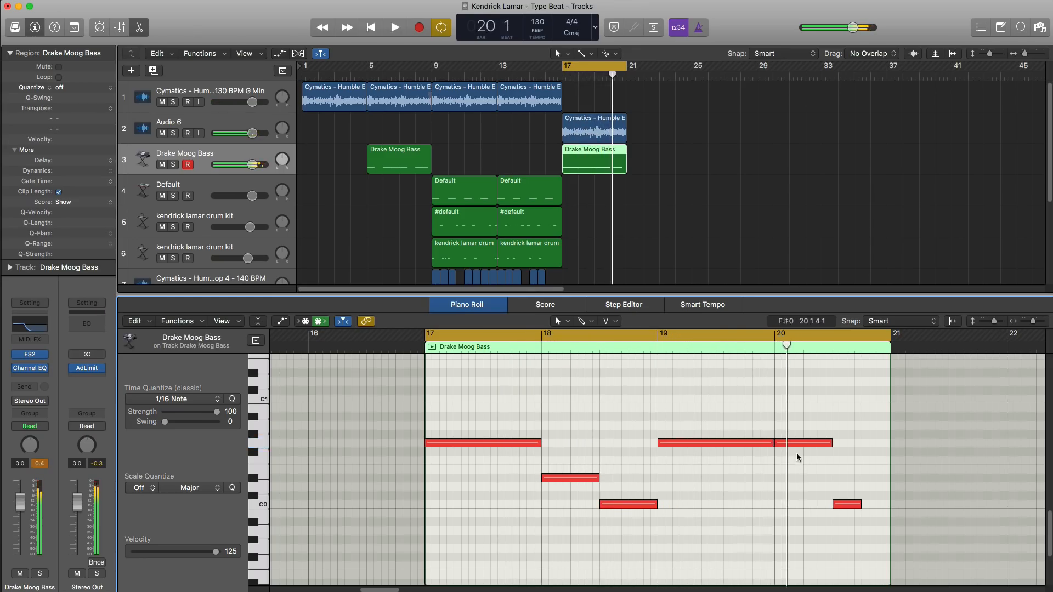
- Lower the bar 20 bass note to D#0, then raise the last note to D0, extend it to bar 21 and play it
{"action": "left_click_drag", "start_coordinate": [800, 445], "coordinate": [802, 481]}
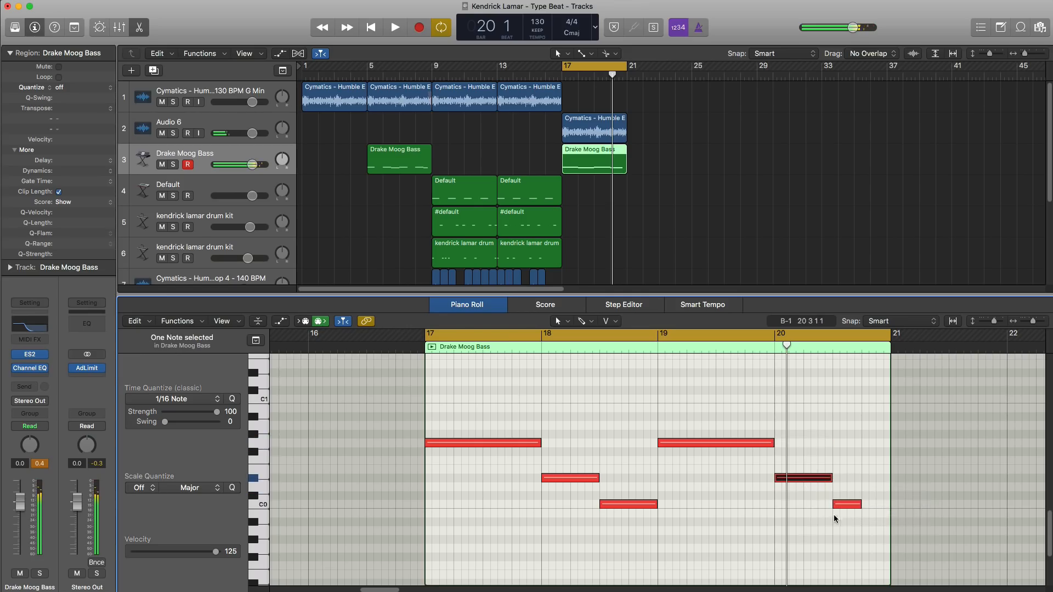
{"action": "left_click_drag", "start_coordinate": [850, 509], "coordinate": [886, 488]}
{"action": "key", "text": "space"}
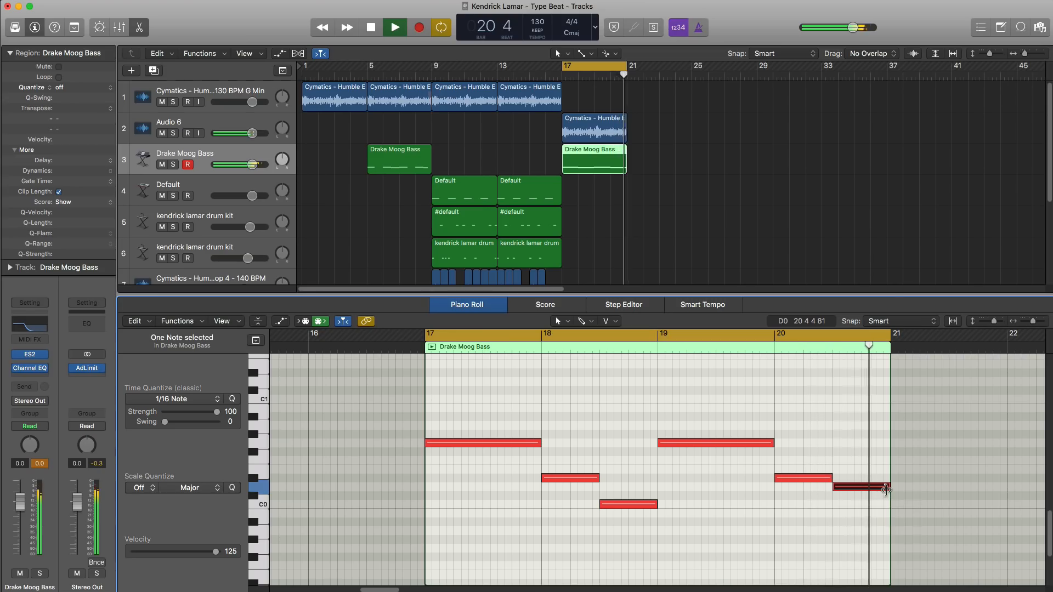
{"action": "key", "text": "space"}
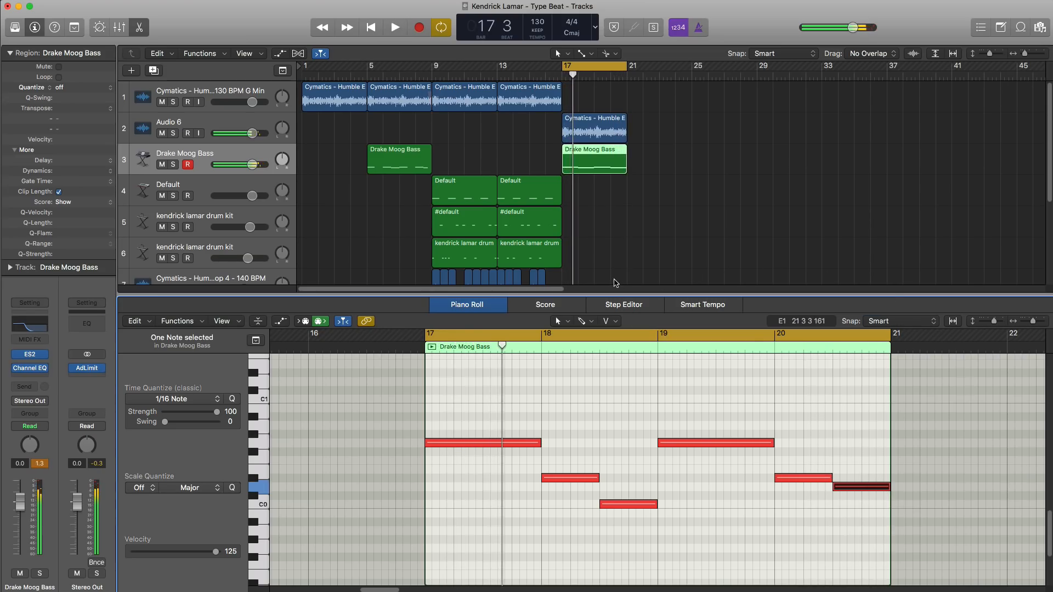
- Copy the bar 17 melody and bass regions to bar 21 and move the cycle over bars 21 to 25
{"action": "key", "text": "e"}
{"action": "left_click", "coordinate": [604, 130], "text": "shift"}
{"action": "left_click_drag", "start_coordinate": [598, 131], "coordinate": [658, 144]}
{"action": "left_click_drag", "start_coordinate": [609, 66], "coordinate": [674, 67]}
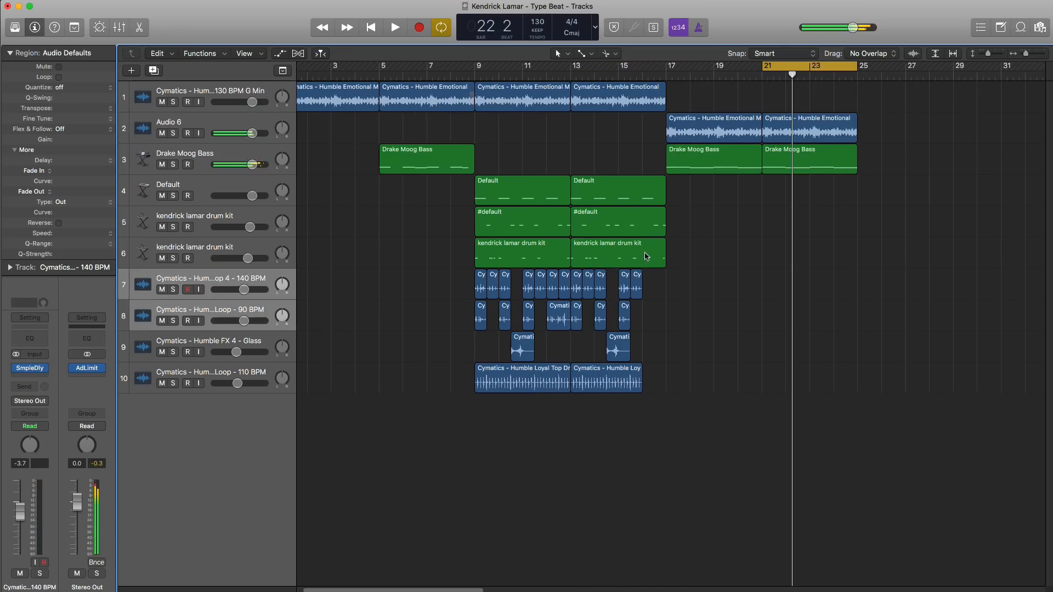
- Copy the loop slices on tracks 7 and 8 from bars 9 to 13 to bar 21 and play them
{"action": "left_click_drag", "start_coordinate": [470, 275], "coordinate": [530, 318]}
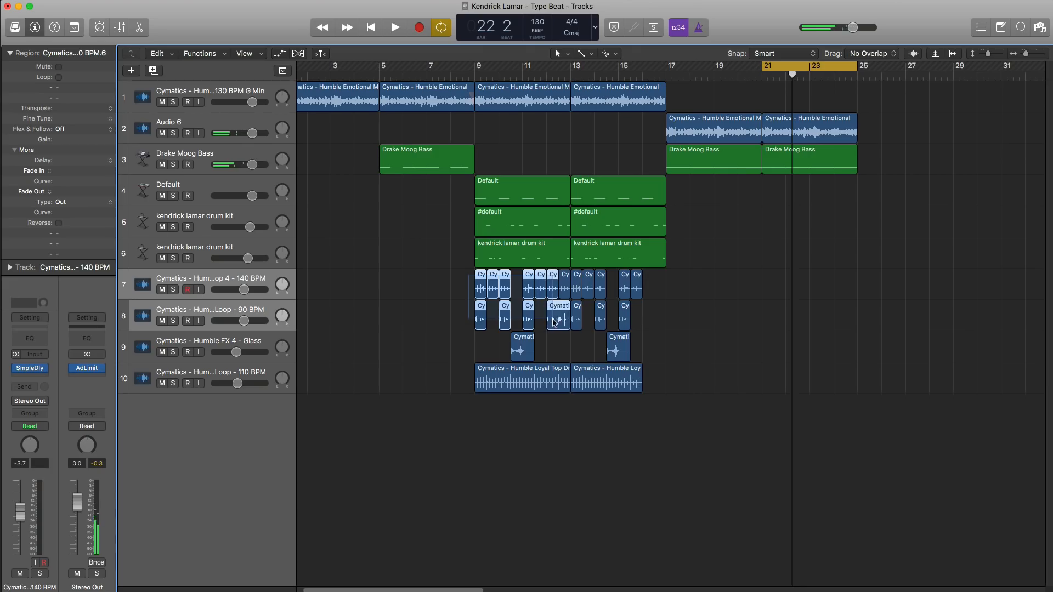
{"action": "left_click_drag", "start_coordinate": [479, 282], "coordinate": [769, 286]}
{"action": "key", "text": "space"}
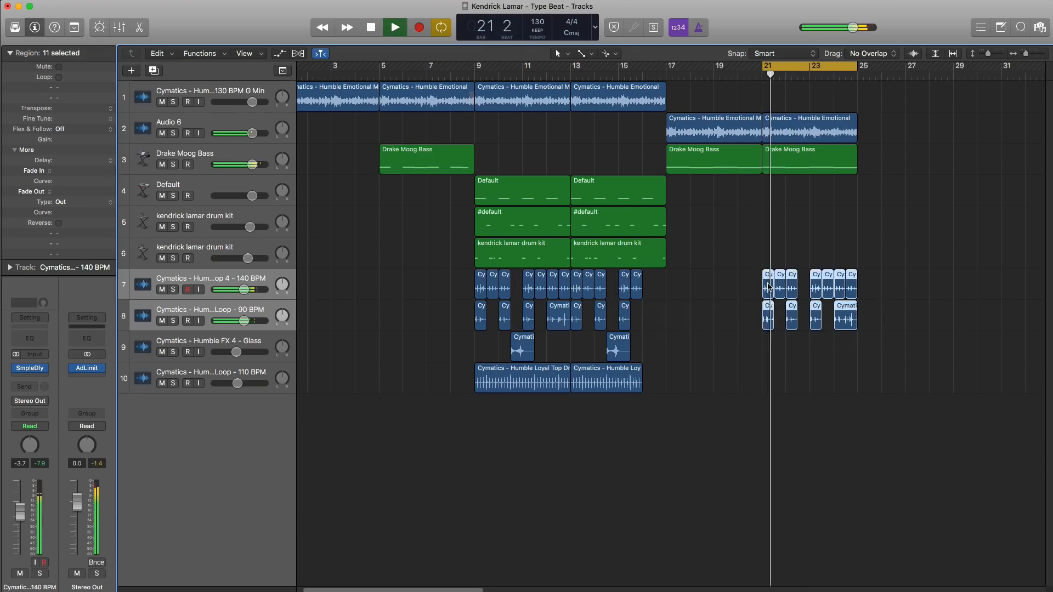
- Trim the last track 8 slice to end midway through bar 24 and remove the final track 7 slice before bar 25
{"action": "scroll", "coordinate": [768, 286], "scroll_direction": "up", "scroll_amount": 3}
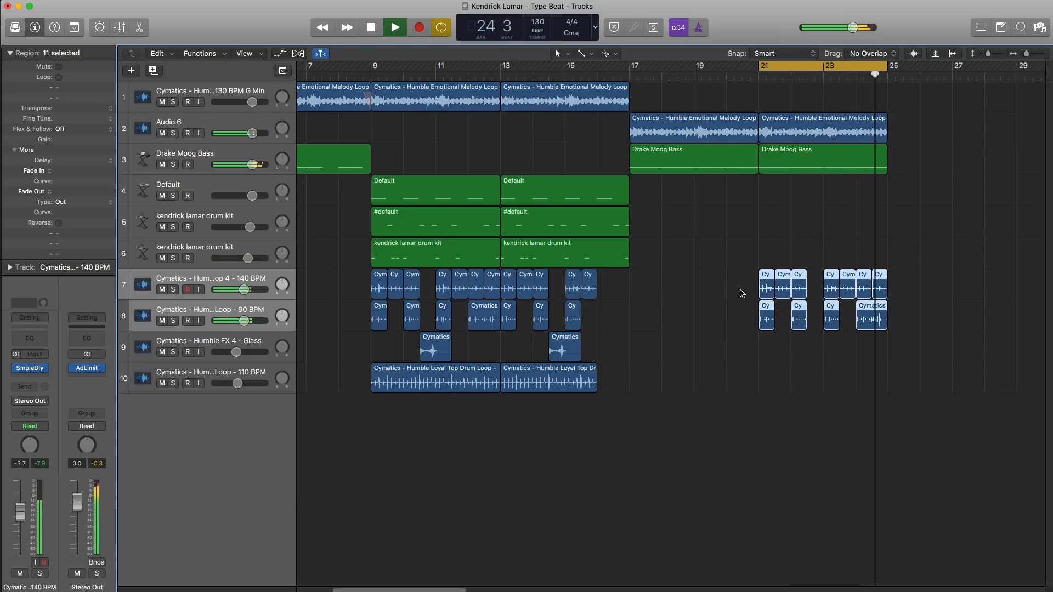
{"action": "key", "text": "space"}
{"action": "left_click", "coordinate": [893, 320]}
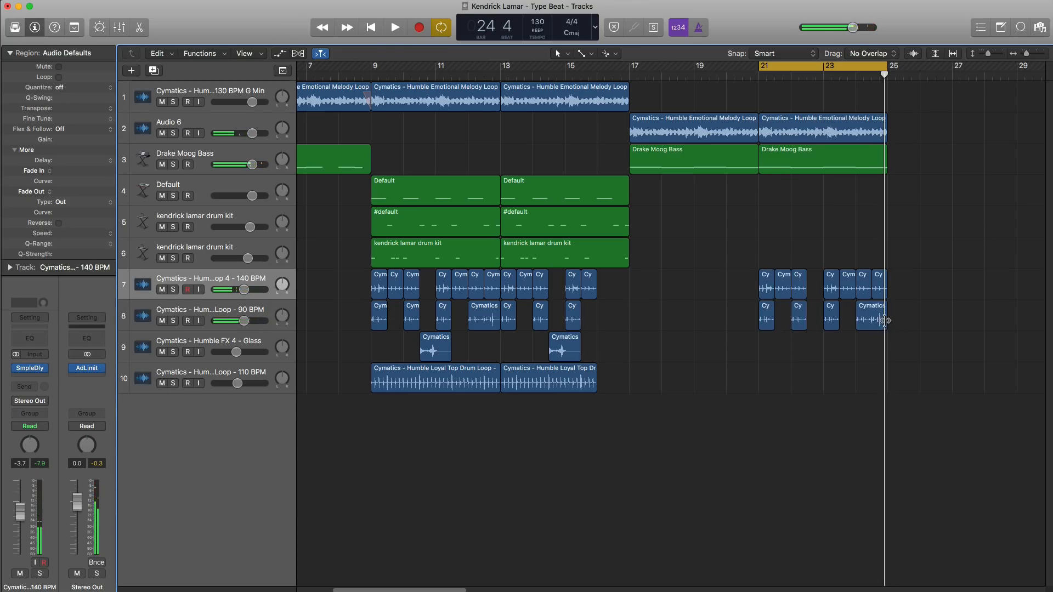
{"action": "left_click_drag", "start_coordinate": [884, 320], "coordinate": [872, 320]}
{"action": "left_click", "coordinate": [877, 286]}
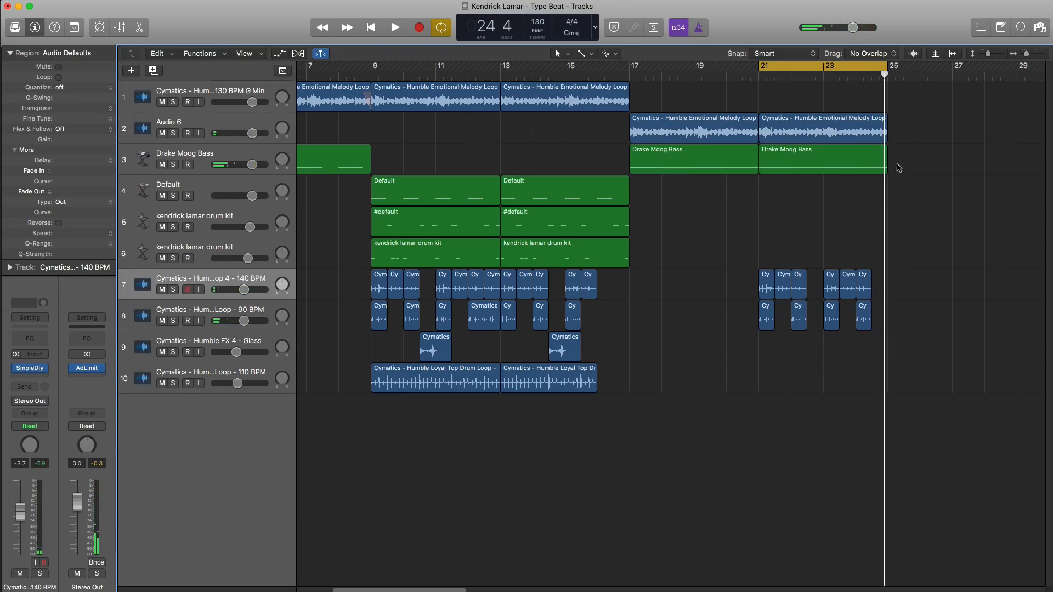
- Shorten the Drake Moog Bass region at bar 21 to end midway through bar 24 and play the section
{"action": "left_click_drag", "start_coordinate": [884, 168], "coordinate": [868, 167]}
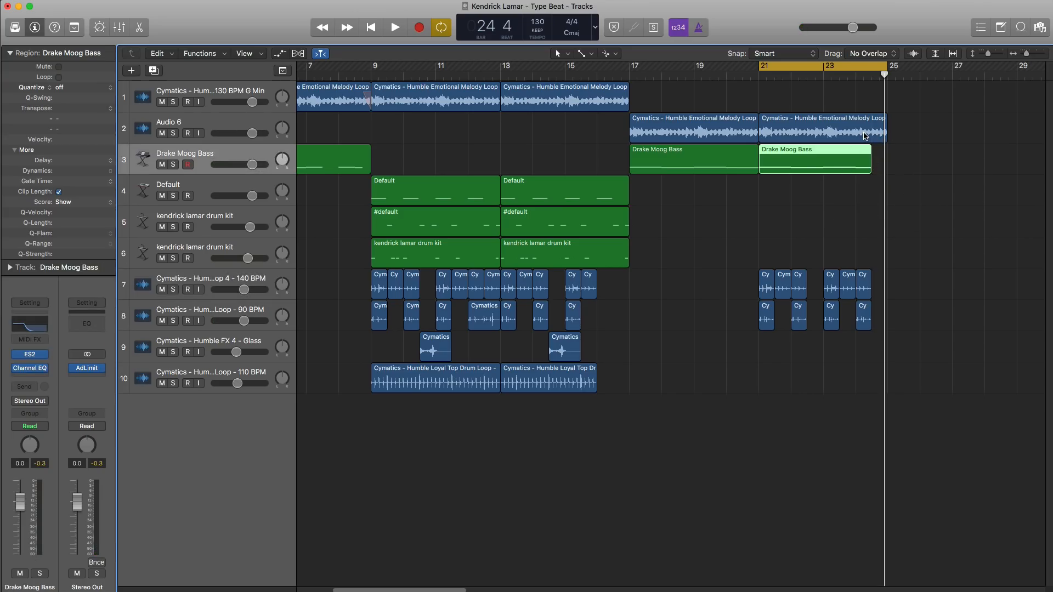
{"action": "key", "text": "space"}
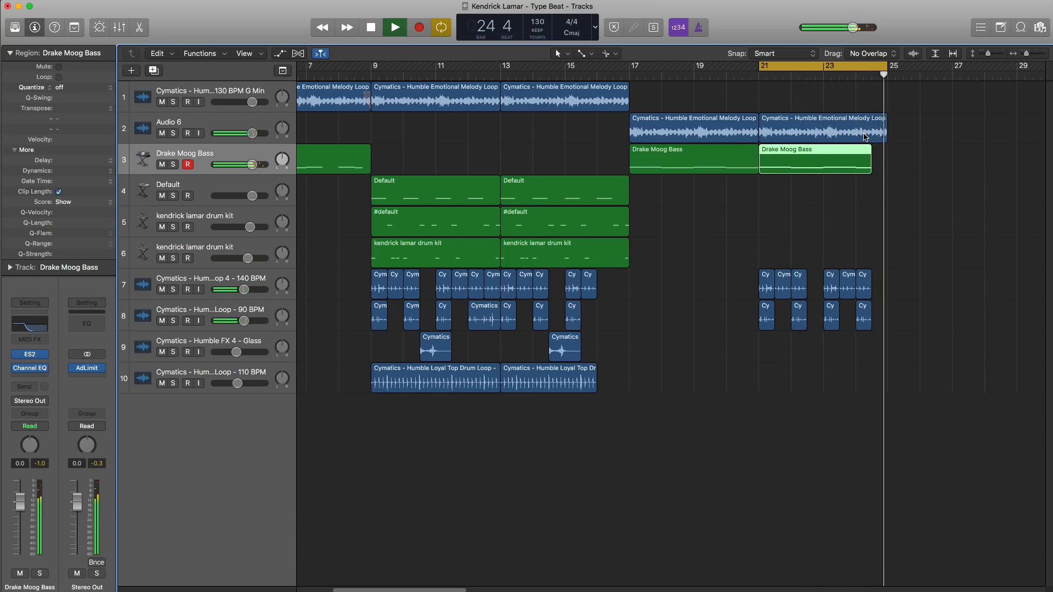
{"action": "key", "text": "space"}
- Move the cycle to bars 25 to 29 and copy the half-time melody region on track 2 from bar 21 to bar 25
{"action": "scroll", "coordinate": [837, 217], "scroll_direction": "down", "scroll_amount": 10}
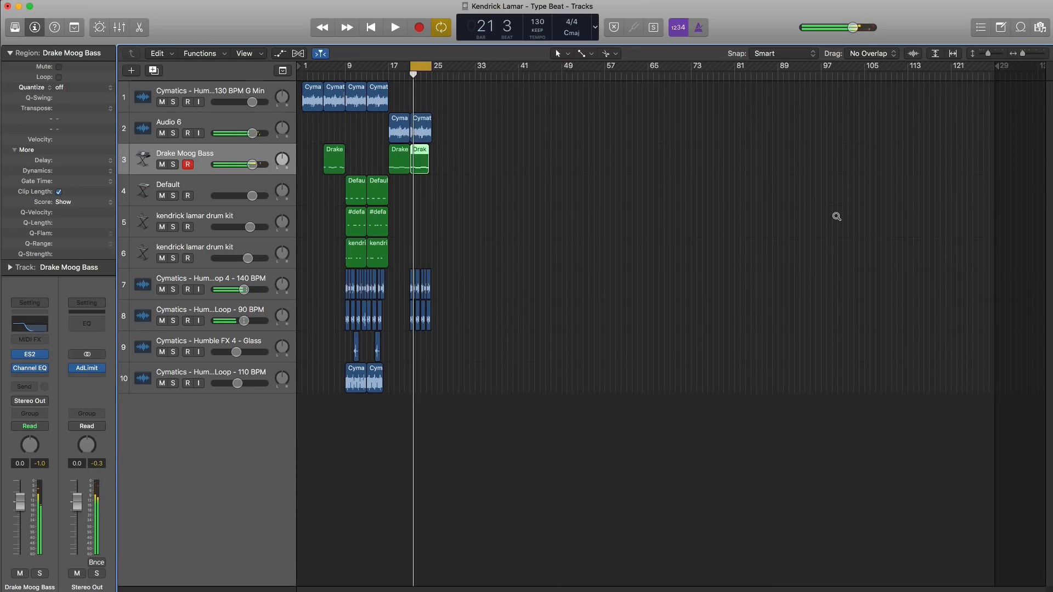
{"action": "scroll", "coordinate": [836, 217], "scroll_direction": "up", "scroll_amount": 5}
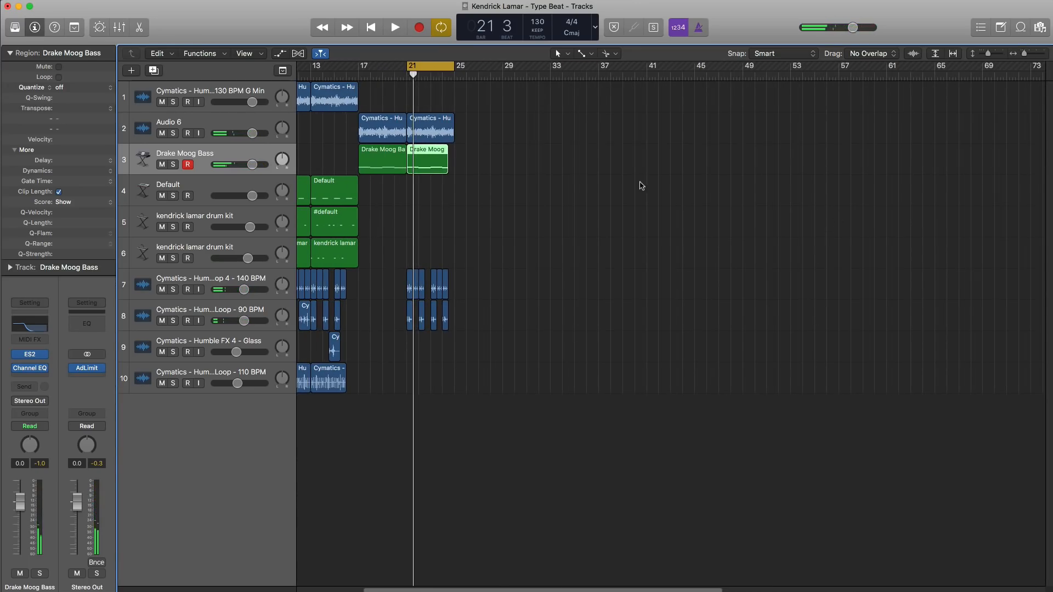
{"action": "left_click_drag", "start_coordinate": [441, 72], "coordinate": [490, 75]}
{"action": "scroll", "coordinate": [515, 165], "scroll_direction": "up", "scroll_amount": 5}
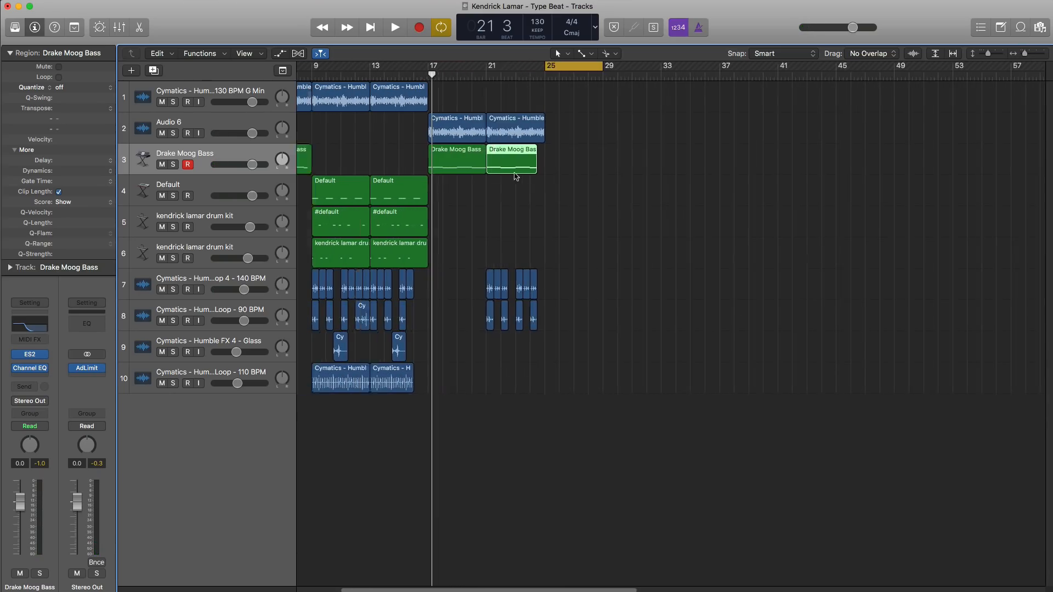
{"action": "scroll", "coordinate": [516, 175], "scroll_direction": "left", "scroll_amount": 4}
{"action": "left_click_drag", "start_coordinate": [629, 135], "coordinate": [687, 135]}
- Copy the bars 9 to 17 regions on tracks 4 to 10 to bar 25, then copy the half-time melody to bar 29
{"action": "left_click_drag", "start_coordinate": [399, 201], "coordinate": [524, 384]}
{"action": "left_click_drag", "start_coordinate": [449, 188], "coordinate": [680, 188]}
{"action": "left_click_drag", "start_coordinate": [680, 132], "coordinate": [738, 132]}
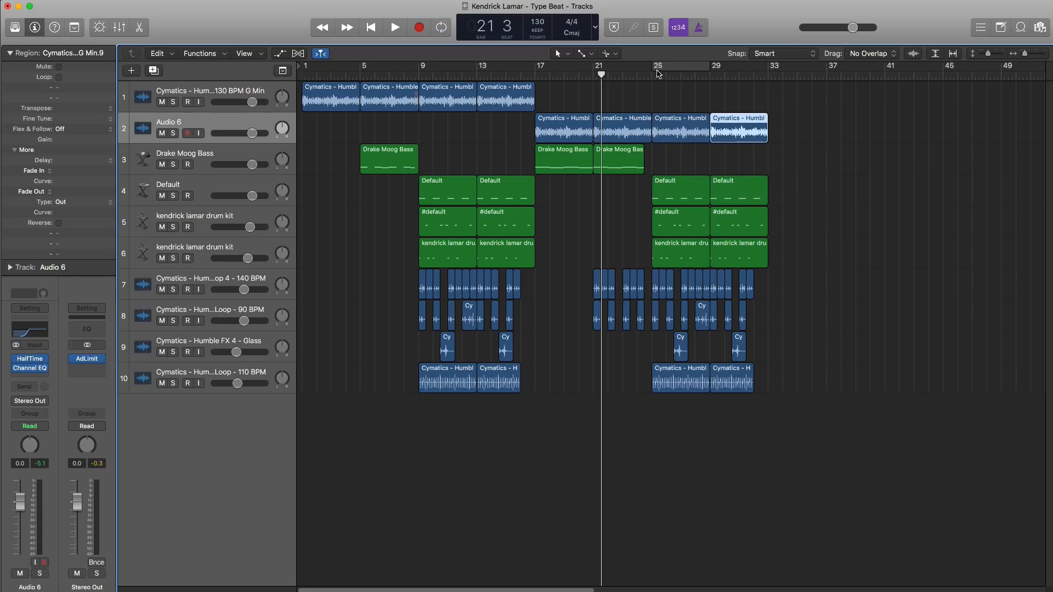
- Set the cycle over bars 25 to 33 and play the new section
{"action": "left_click_drag", "start_coordinate": [658, 74], "coordinate": [766, 77]}
{"action": "key", "text": "space"}
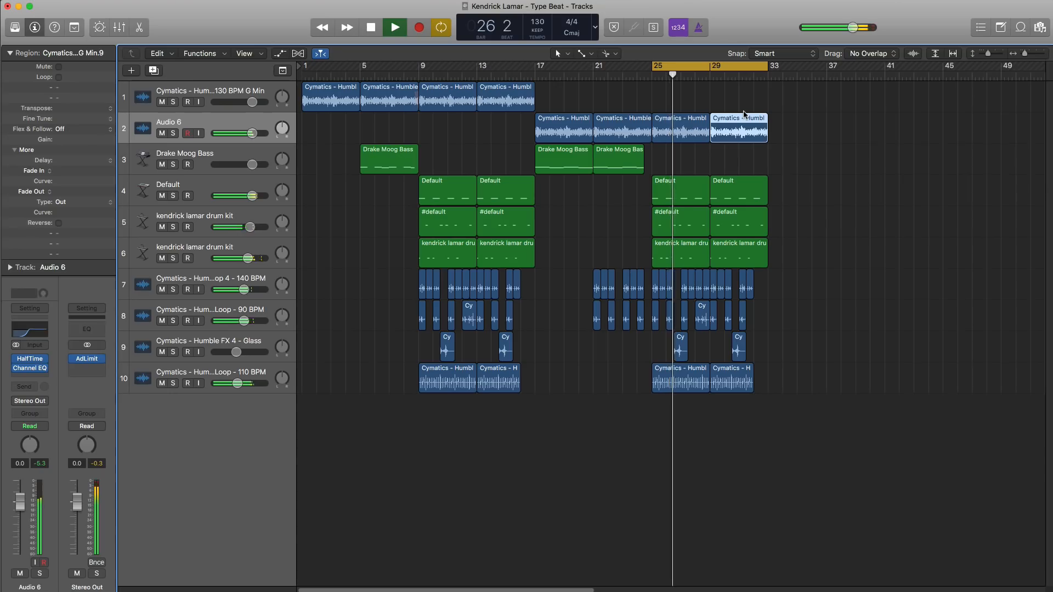
{"action": "key", "text": "space"}
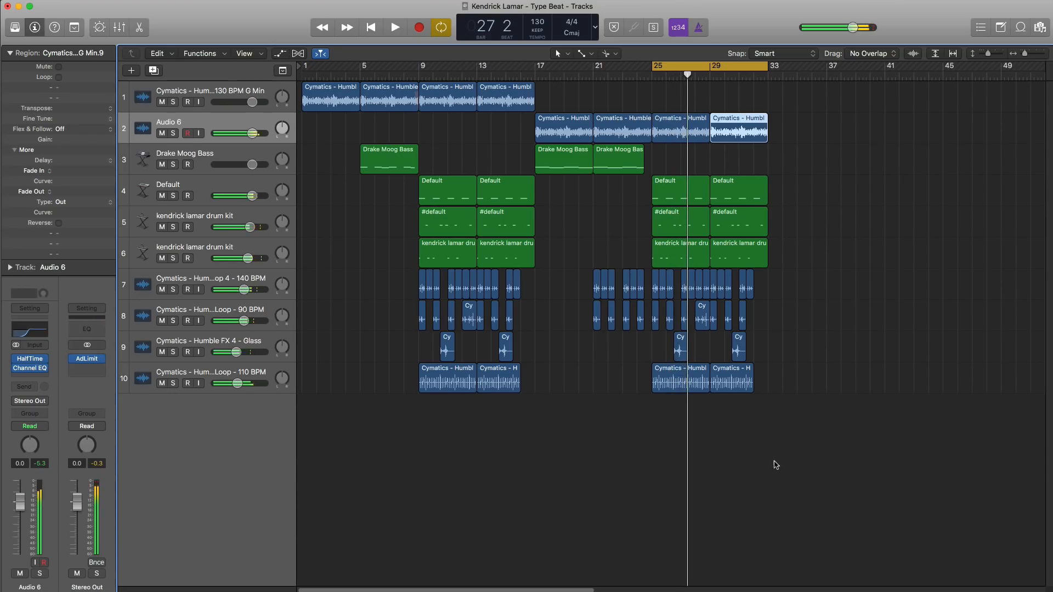
- Delete the copied glass FX and top drum loop regions on tracks 9 and 10 after bar 25, then play the section
{"action": "left_click_drag", "start_coordinate": [775, 460], "coordinate": [651, 355]}
{"action": "key", "text": "Delete"}
{"action": "key", "text": "space"}
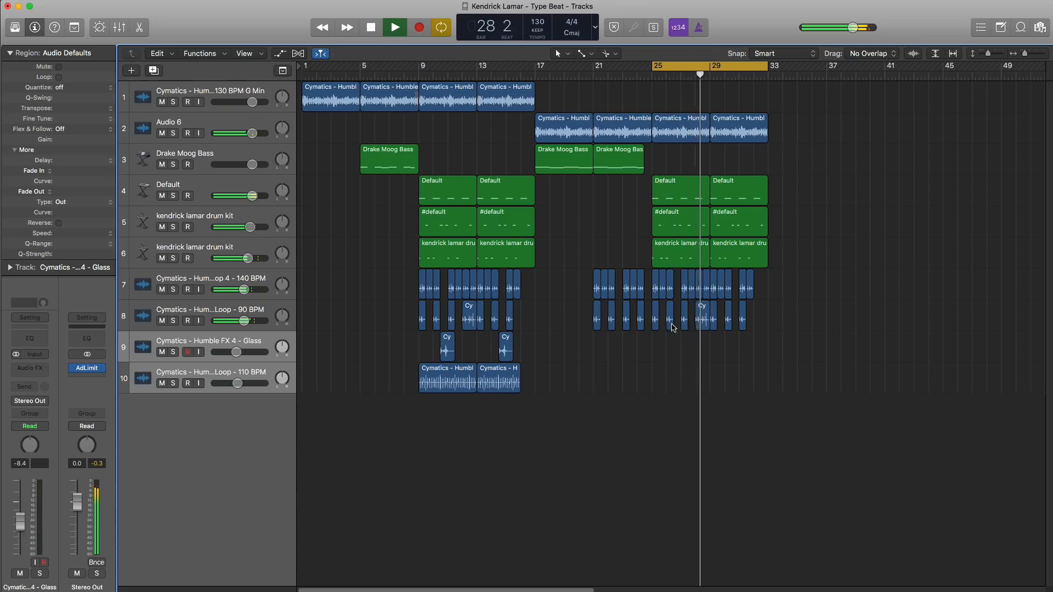
{"action": "key", "text": "super+Right"}
{"action": "key", "text": "super+Right"}
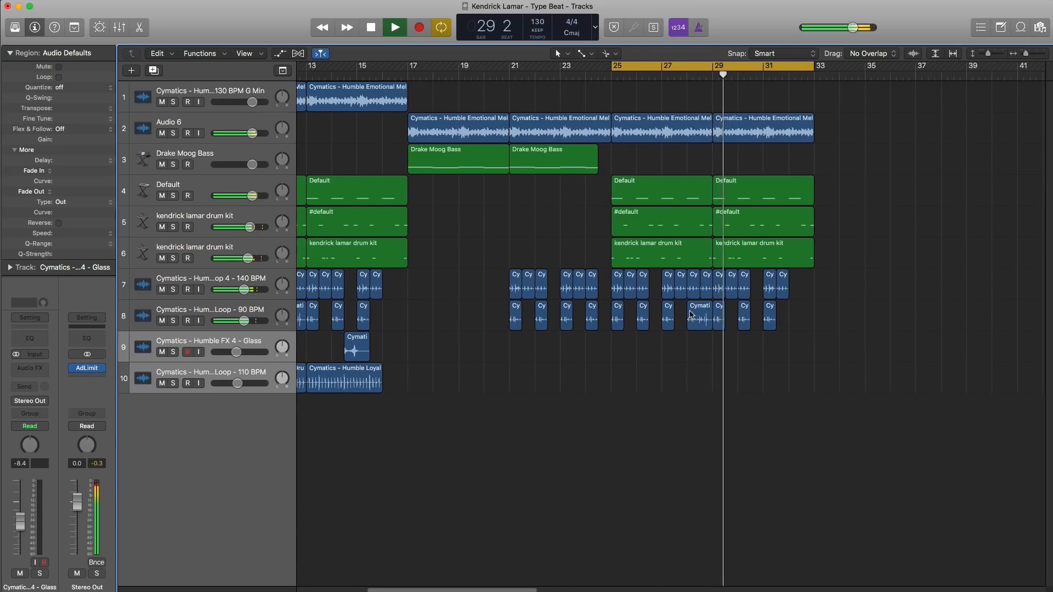
{"action": "key", "text": "super+Right"}
{"action": "key", "text": "super+Right"}
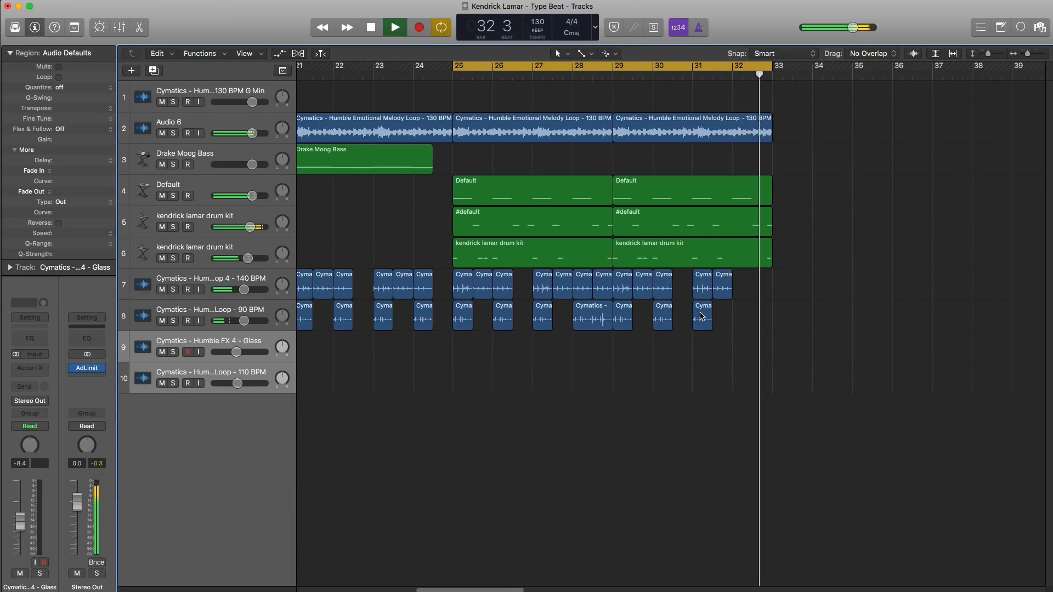
{"action": "key", "text": "space"}
- Try ending the bar 29 regions on tracks 4 to 6 at bar 32, then play from bar 31 with the cycle off
{"action": "left_click_drag", "start_coordinate": [796, 270], "coordinate": [732, 230]}
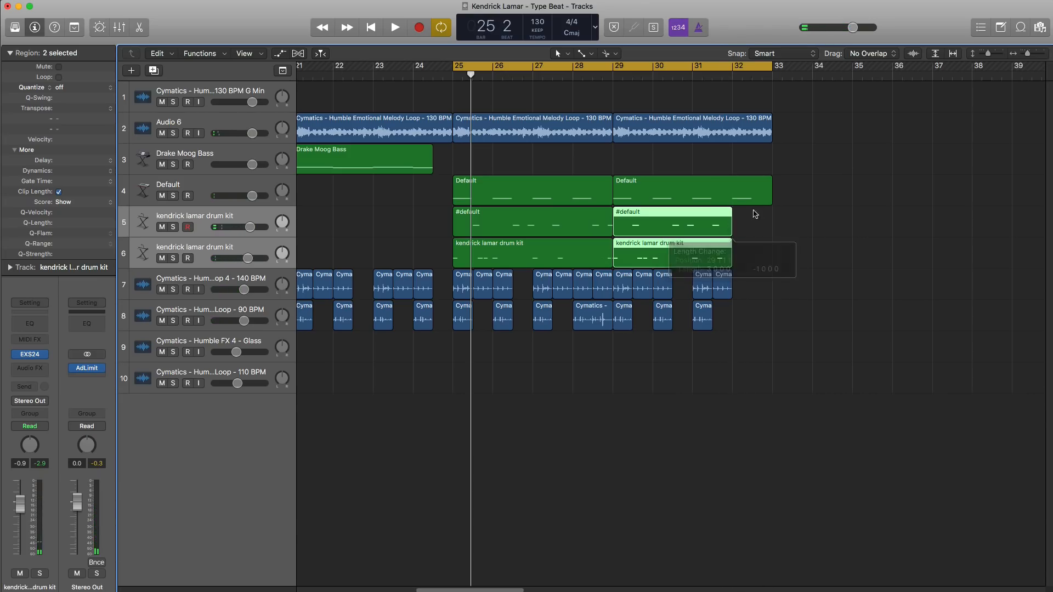
{"action": "left_click_drag", "start_coordinate": [767, 200], "coordinate": [732, 201]}
{"action": "left_click", "coordinate": [716, 71]}
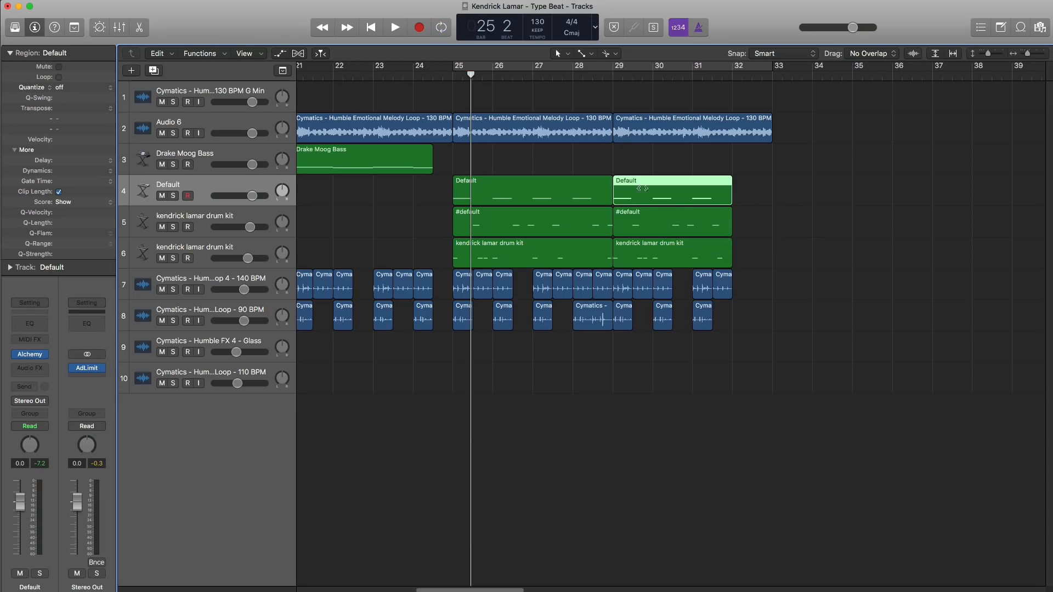
{"action": "left_click", "coordinate": [696, 77]}
{"action": "key", "text": "space"}
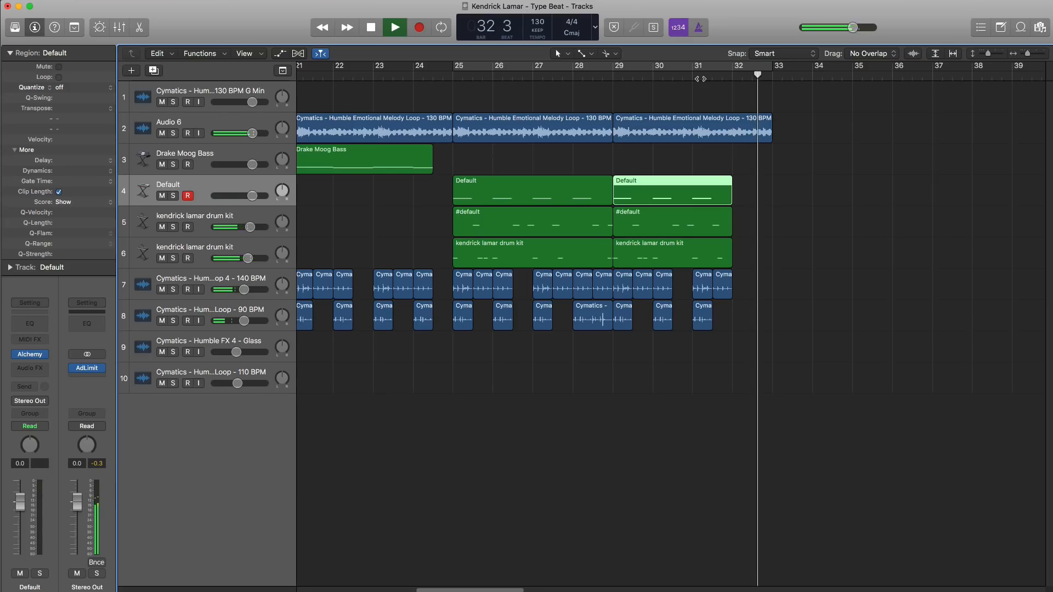
{"action": "key", "text": "space"}
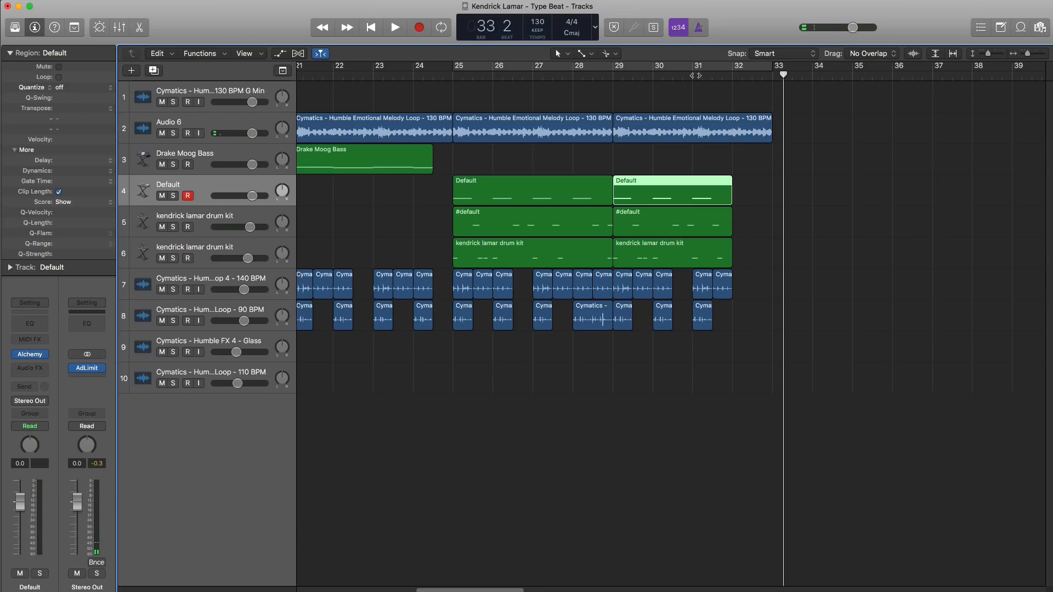
- Apply a Slow Down fade-out of 3703 to the half-time melody region at bar 29 and play it
{"action": "left_click", "coordinate": [695, 129]}
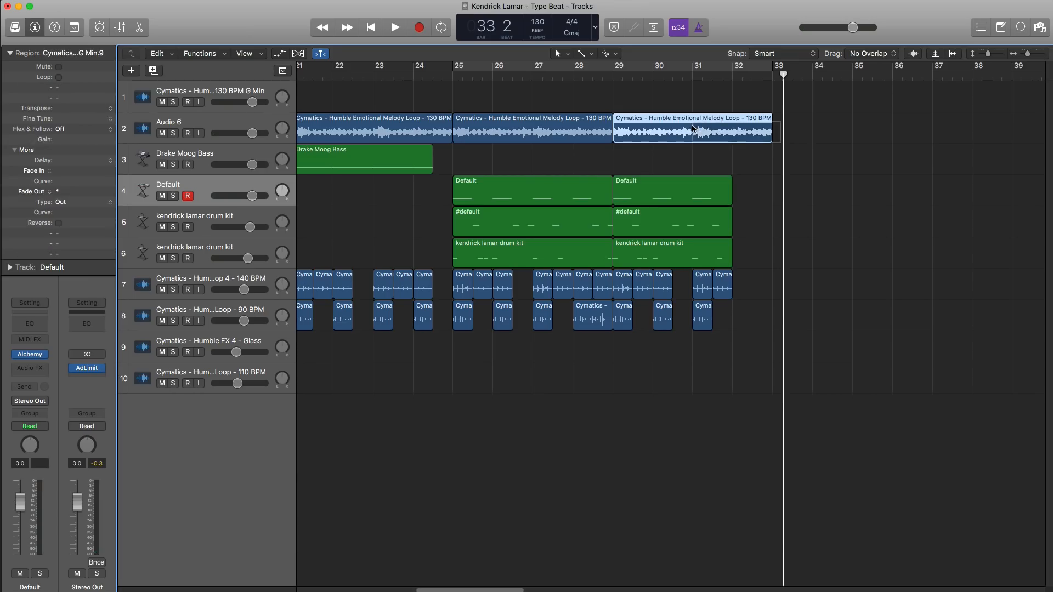
{"action": "left_click_drag", "start_coordinate": [692, 126], "coordinate": [692, 126]}
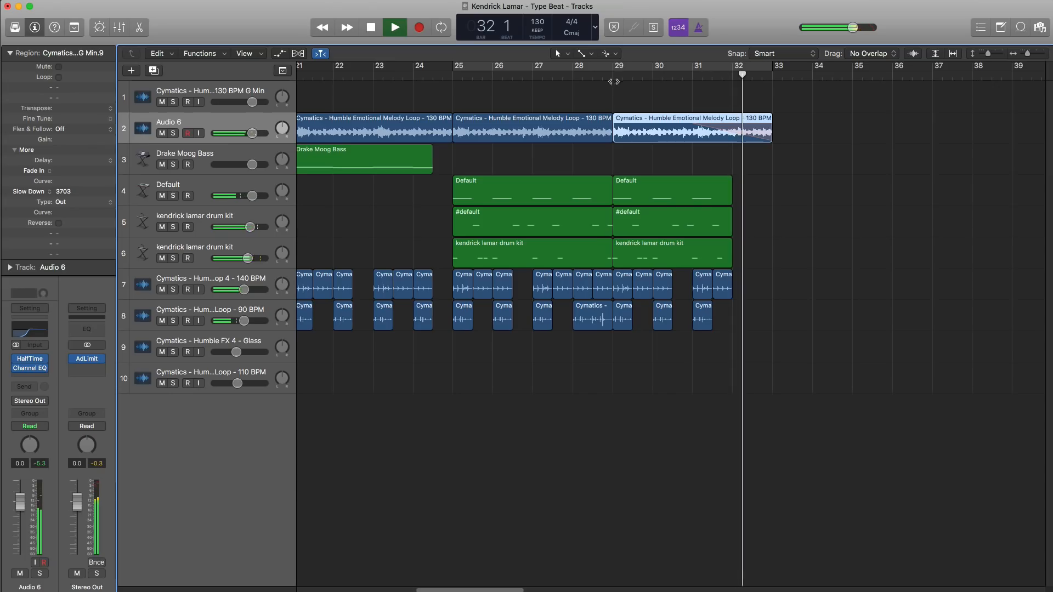
{"action": "key", "text": "space"}
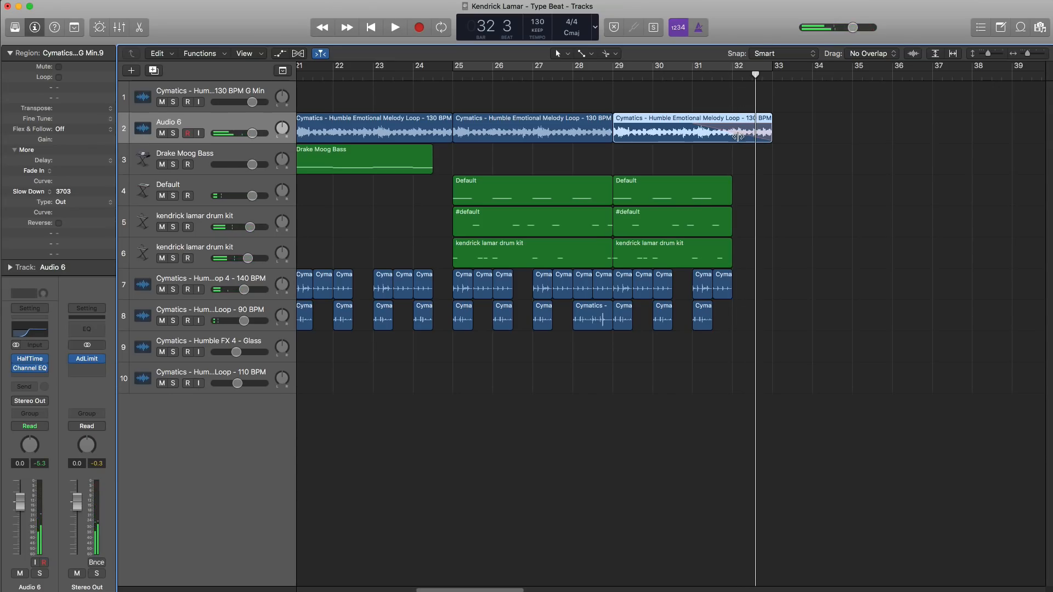
- Set the Slow Down curve of the bar 29 melody region to 99, playing its ending to check the effect
{"action": "double_click", "coordinate": [673, 87]}
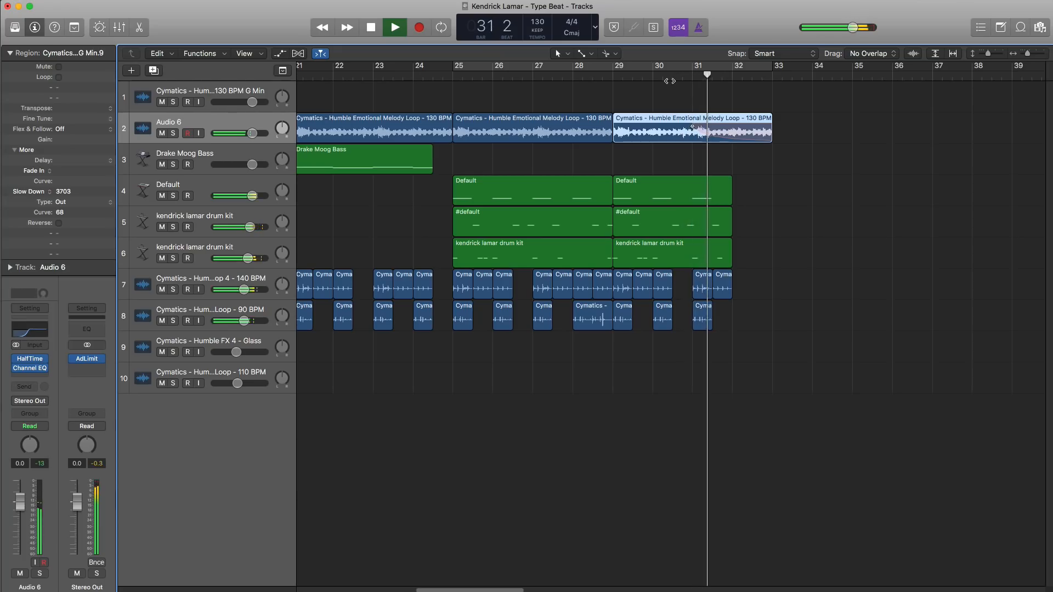
{"action": "key", "text": "space"}
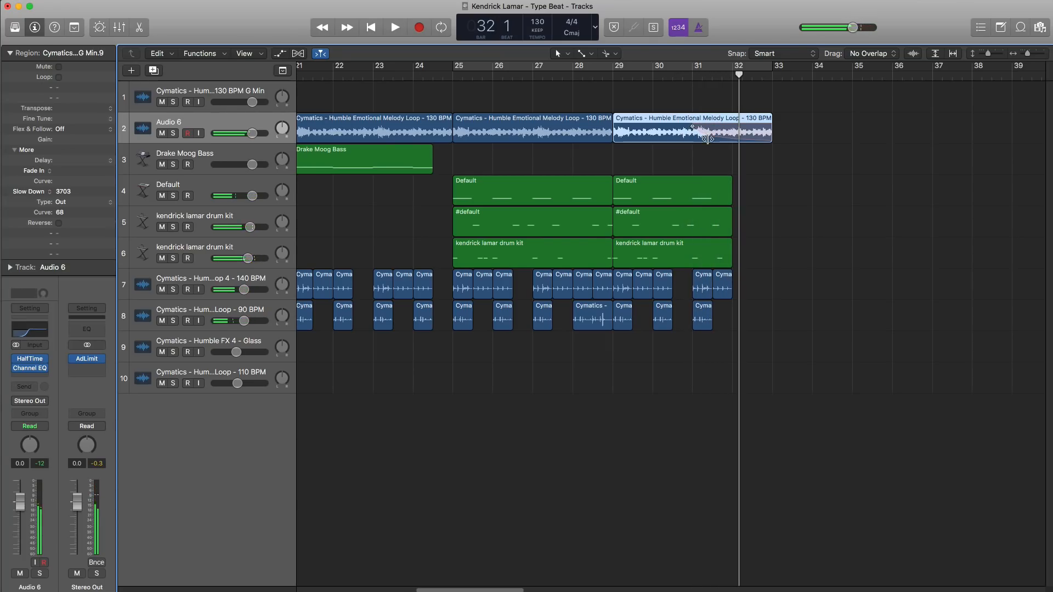
{"action": "double_click", "coordinate": [672, 87]}
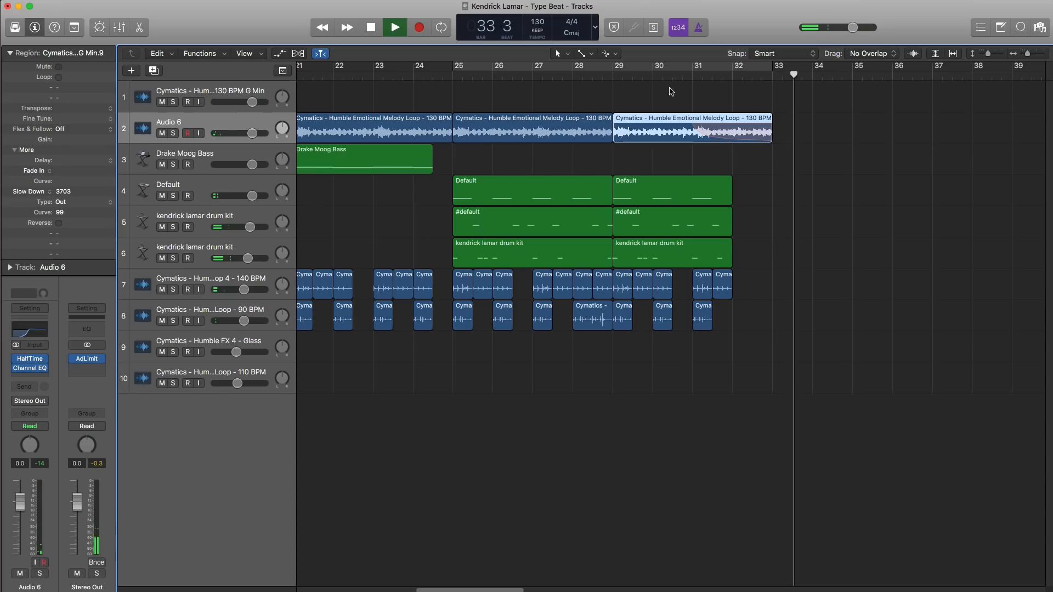
{"action": "key", "text": "space"}
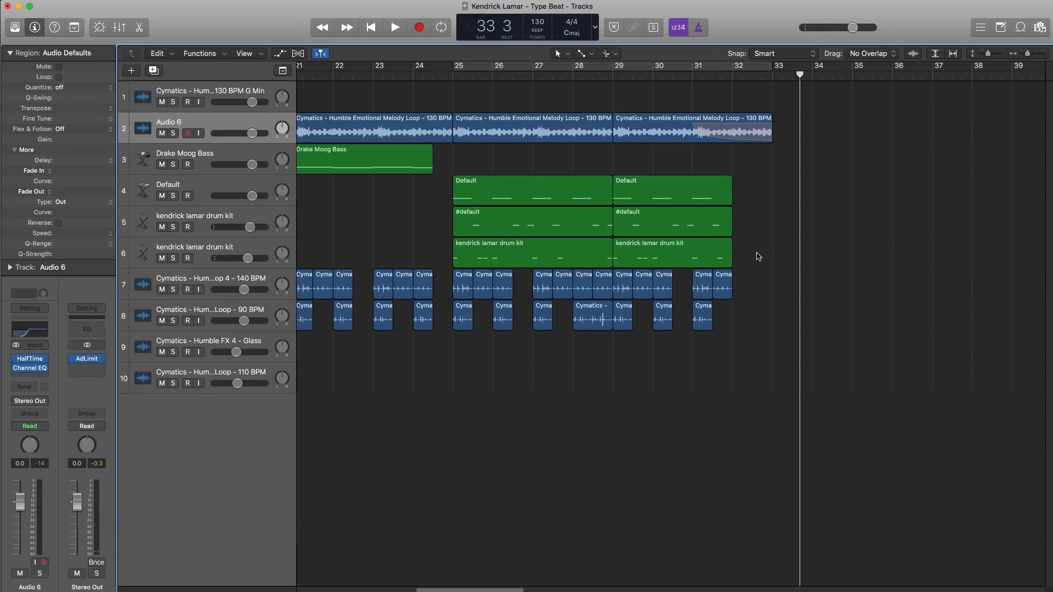
- Extend the bar 29 regions on tracks 4 to 6 to end at bar 33 and play from bar 31
{"action": "left_click_drag", "start_coordinate": [755, 253], "coordinate": [769, 205]}
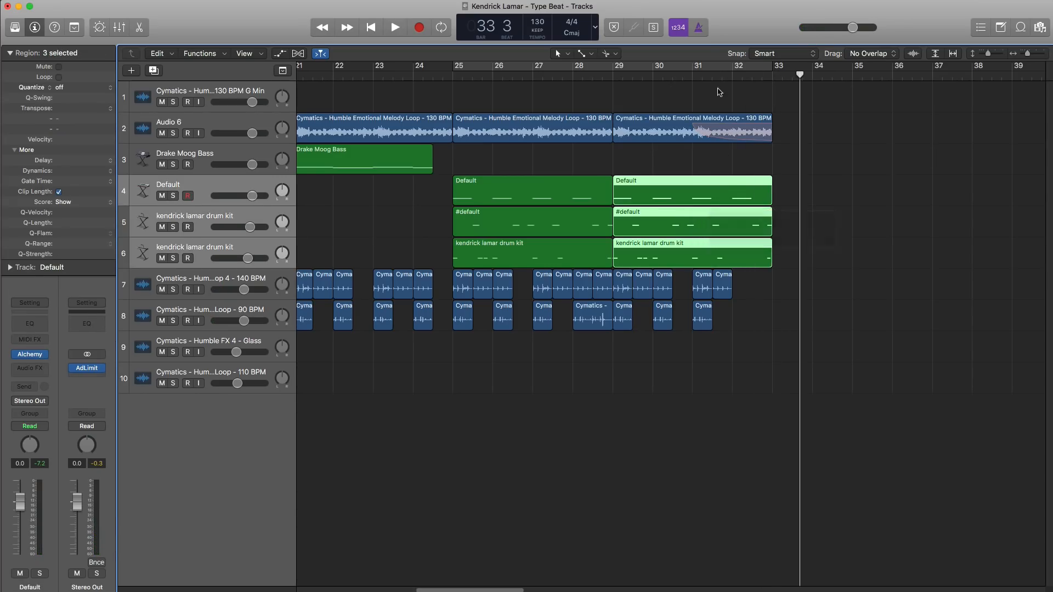
{"action": "left_click", "coordinate": [693, 80]}
{"action": "key", "text": "space"}
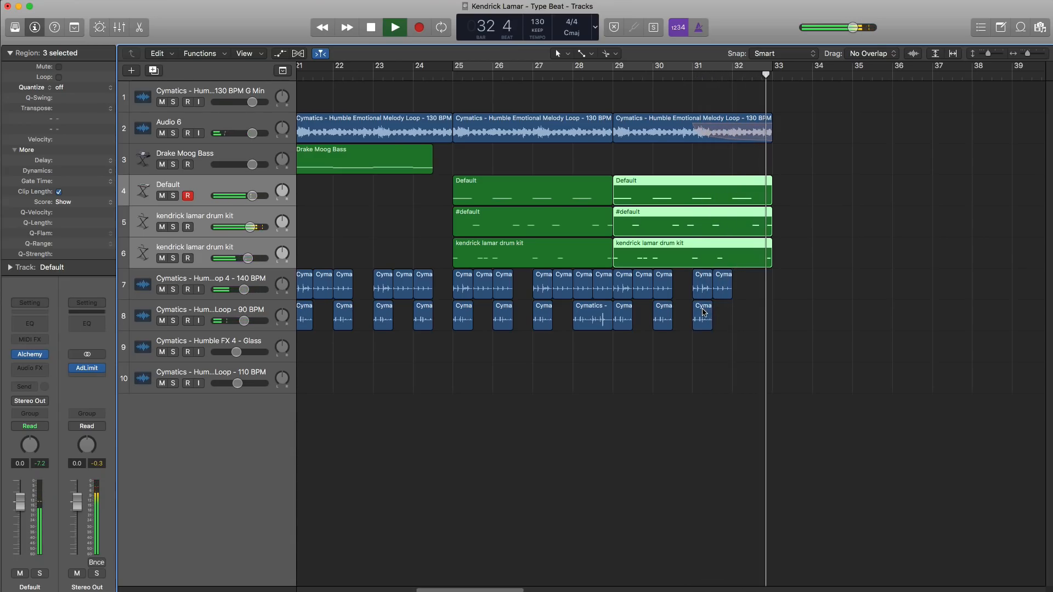
{"action": "key", "text": "space"}
{"action": "scroll", "coordinate": [710, 161], "scroll_direction": "down", "scroll_amount": 5}
{"action": "scroll", "coordinate": [710, 161], "scroll_direction": "down", "scroll_amount": 1}
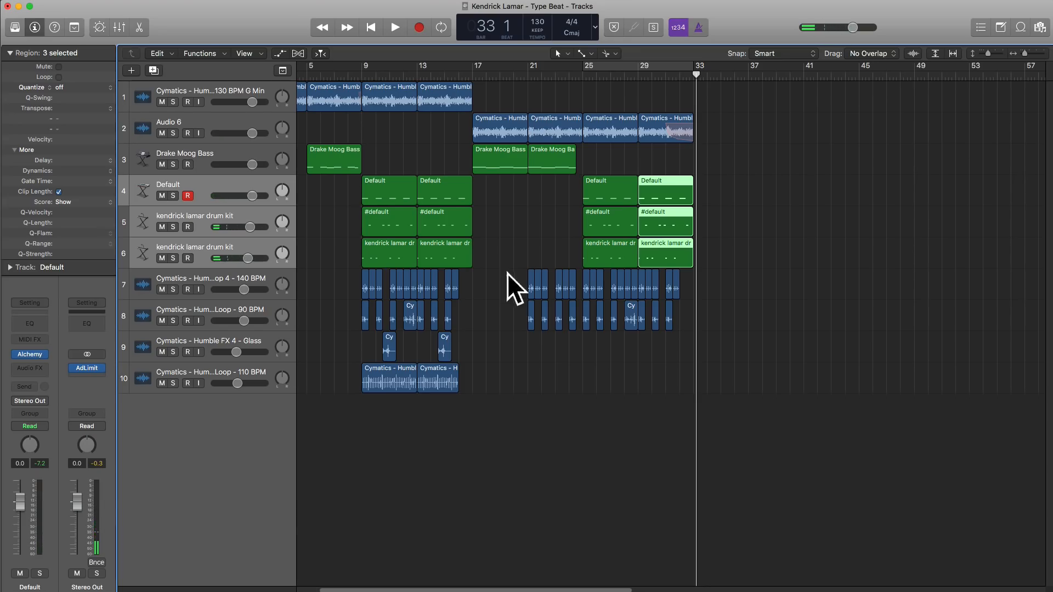
{"action": "scroll", "coordinate": [507, 274], "scroll_direction": "down", "scroll_amount": 2}
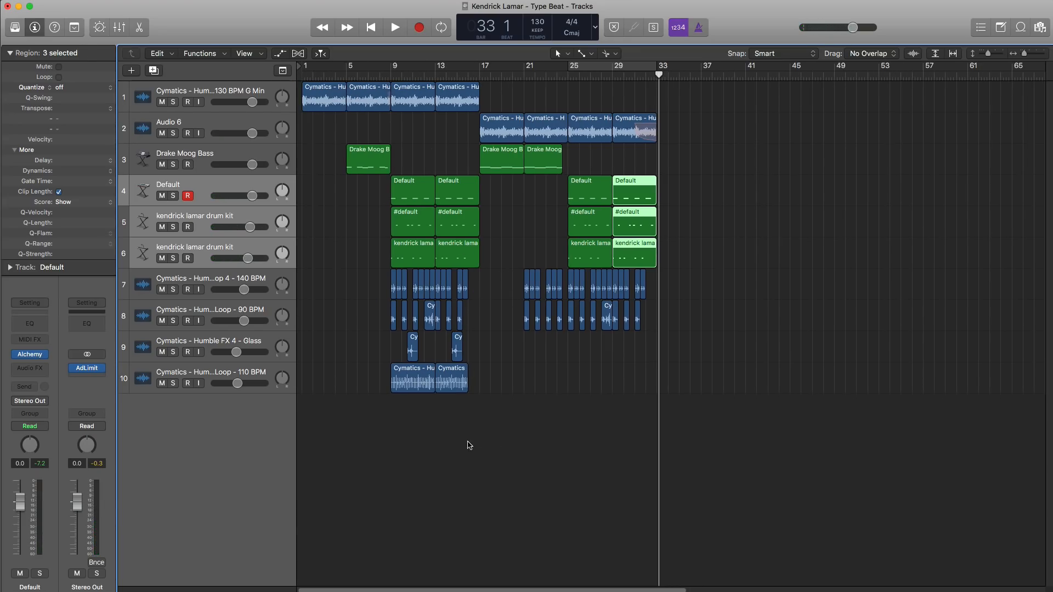
{"action": "left_click_drag", "start_coordinate": [469, 445], "coordinate": [669, 102]}
{"action": "left_click_drag", "start_coordinate": [669, 102], "coordinate": [669, 102]}
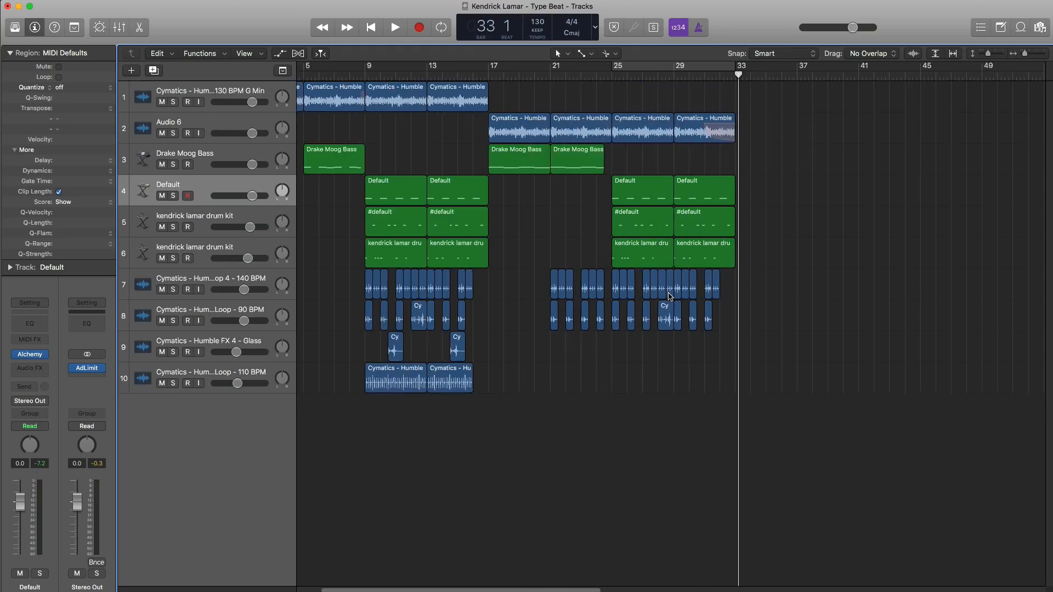
{"action": "scroll", "coordinate": [669, 294], "scroll_direction": "up", "scroll_amount": 3}
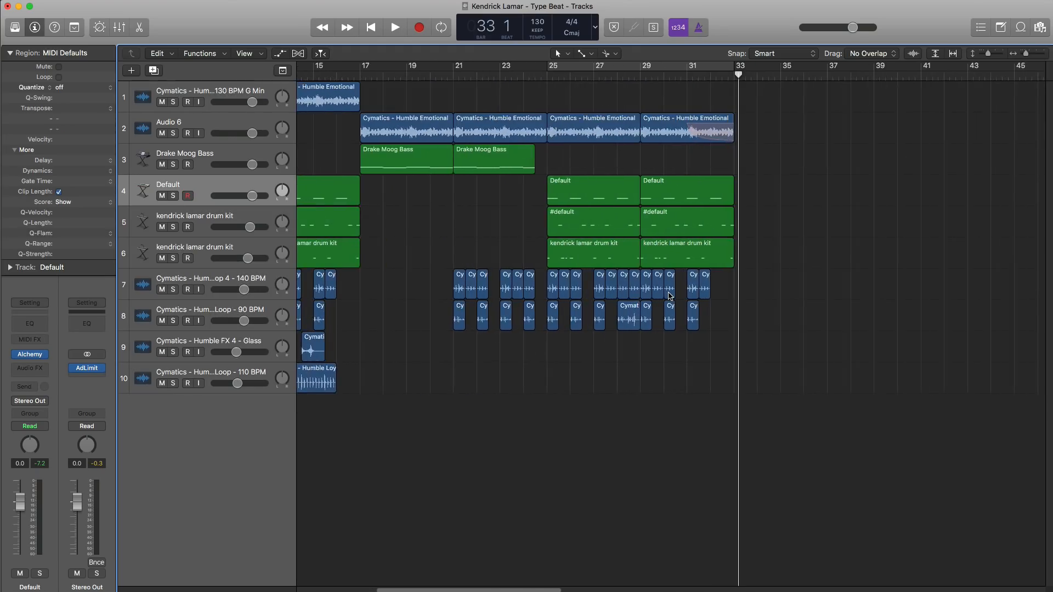
- Copy the four original melody regions on track 1 from bars 1 to 17 to bar 33 and play them
{"action": "scroll", "coordinate": [669, 294], "scroll_direction": "down", "scroll_amount": 5}
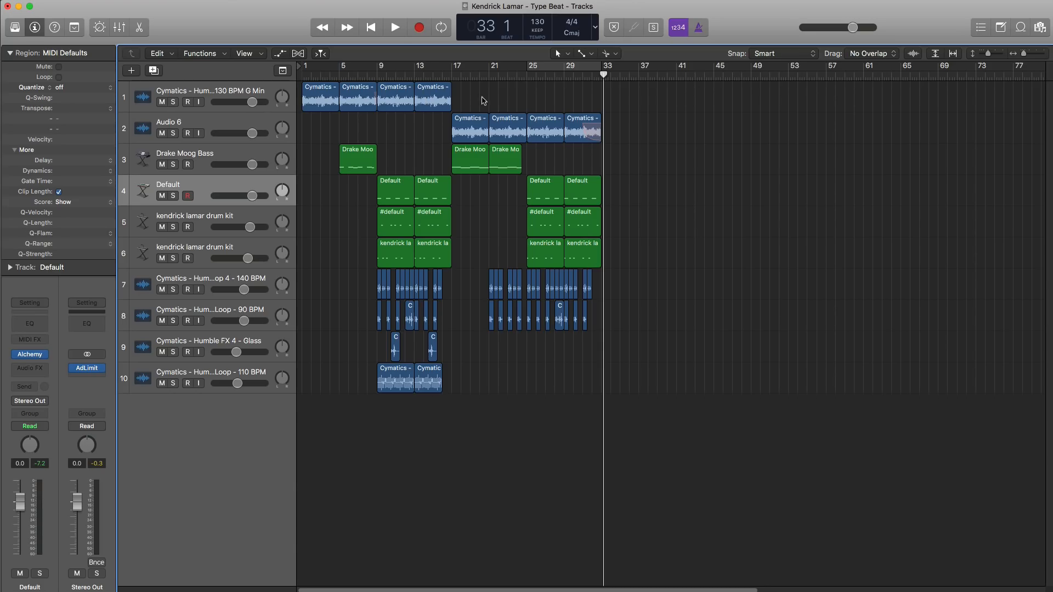
{"action": "left_click_drag", "start_coordinate": [483, 100], "coordinate": [620, 97]}
{"action": "double_click", "coordinate": [591, 77]}
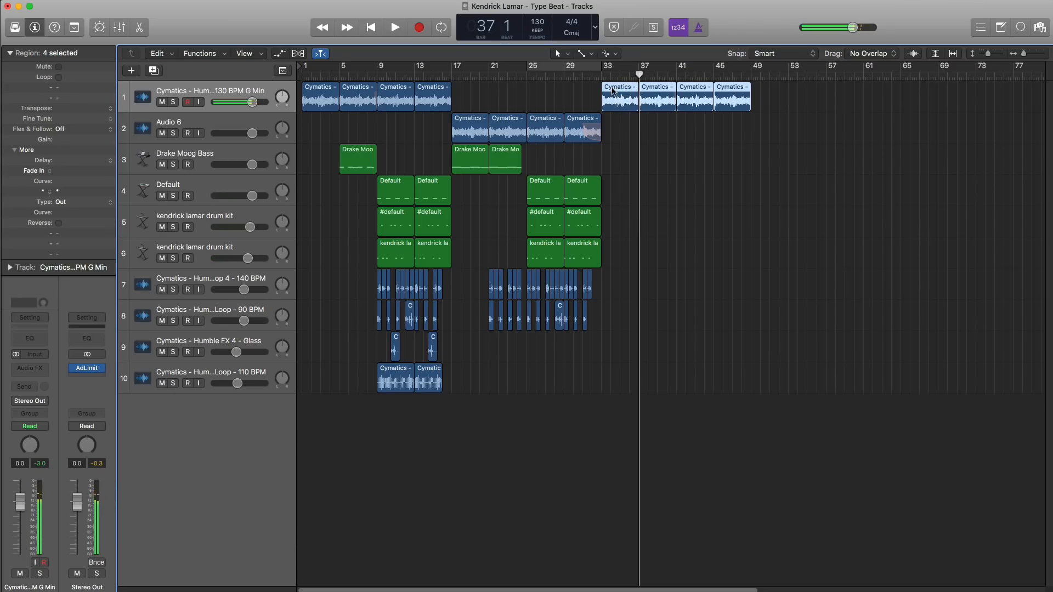
- Set the cycle over bars 33 to 37 and select the Default synth track
{"action": "left_click_drag", "start_coordinate": [608, 74], "coordinate": [638, 77]}
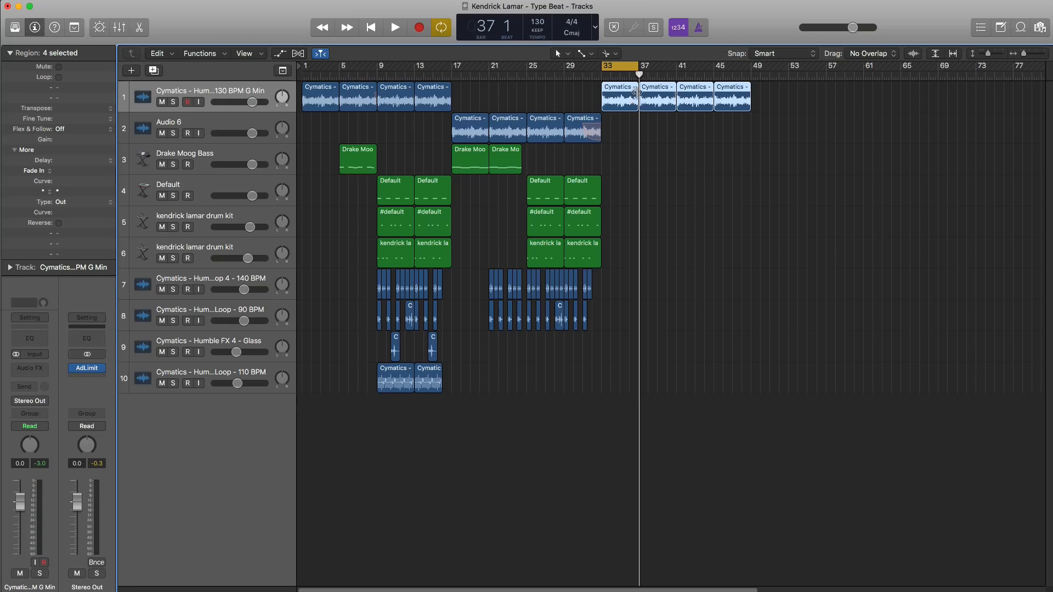
{"action": "left_click", "coordinate": [208, 188]}
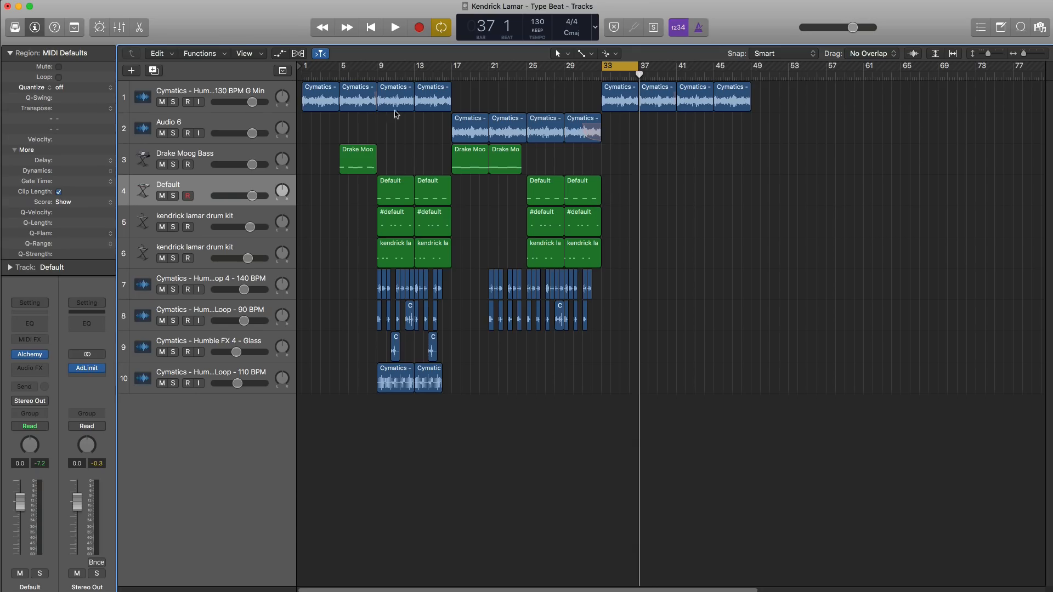
- Create an empty region on the Default track over bars 33 to 37 and open it in the piano roll
{"action": "left_click", "coordinate": [583, 55]}
{"action": "left_click", "coordinate": [622, 193]}
{"action": "left_click_drag", "start_coordinate": [609, 196], "coordinate": [636, 199]}
{"action": "key", "text": "space"}
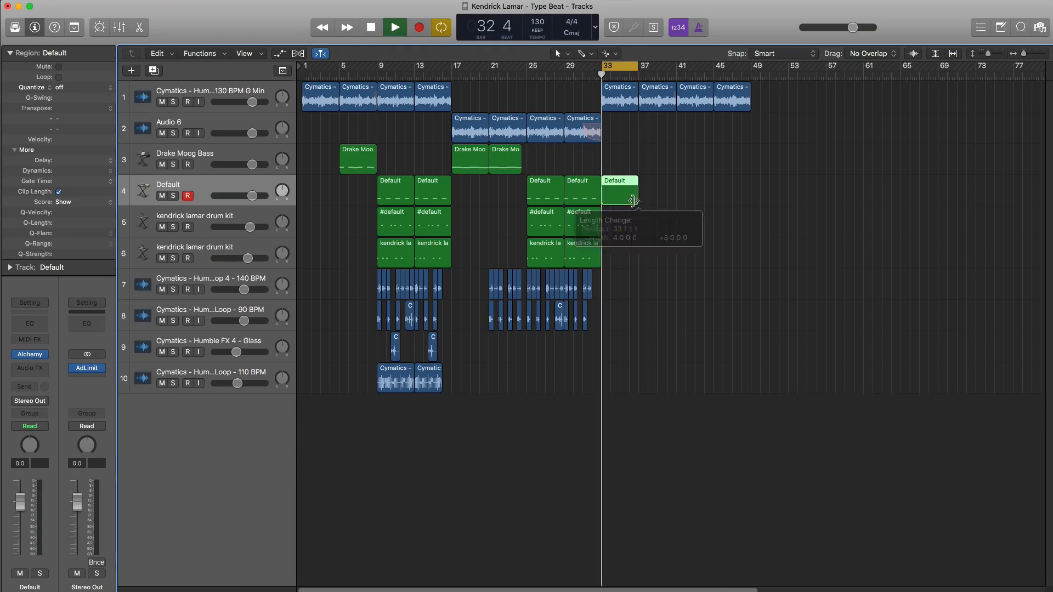
{"action": "key", "text": "p"}
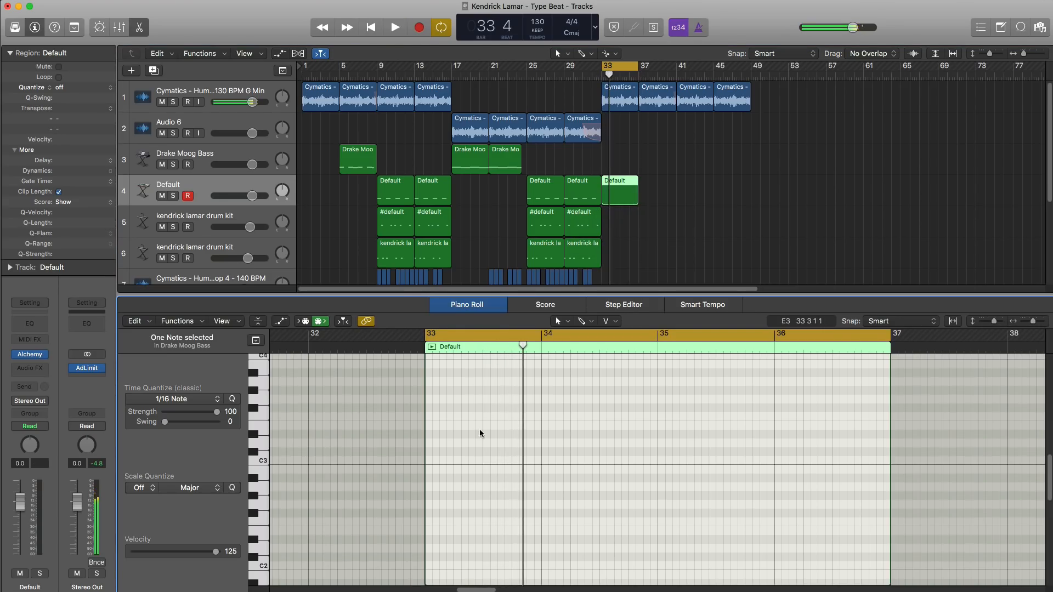
{"action": "left_click", "coordinate": [477, 433], "text": "ctrl+alt"}
{"action": "key", "text": "space"}
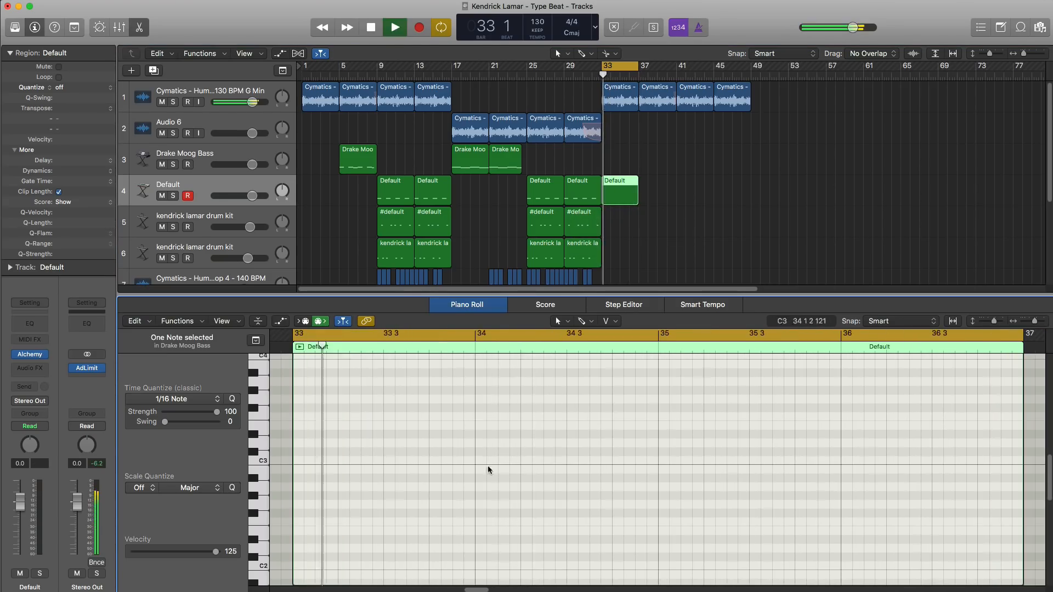
- Draw two G0 bass notes at 33 1 1 and 33 2 3, trimming their length slightly, and play them
{"action": "scroll", "coordinate": [470, 487], "scroll_direction": "down", "scroll_amount": 5}
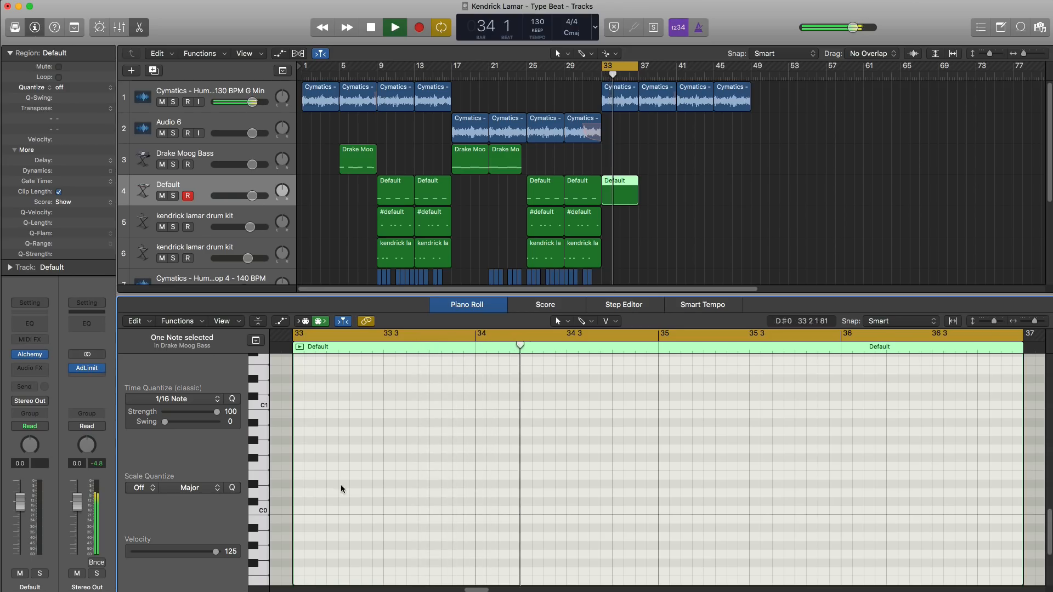
{"action": "key", "text": "space"}
{"action": "left_click", "coordinate": [296, 449]}
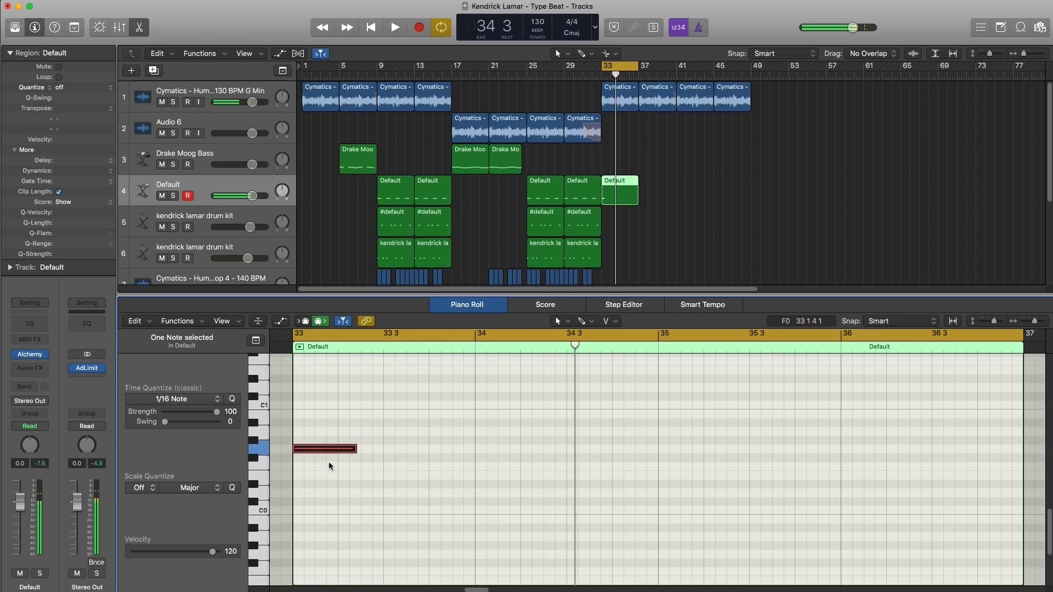
{"action": "key", "text": "space"}
{"action": "key", "text": "space"}
{"action": "left_click_drag", "start_coordinate": [355, 449], "coordinate": [349, 450]}
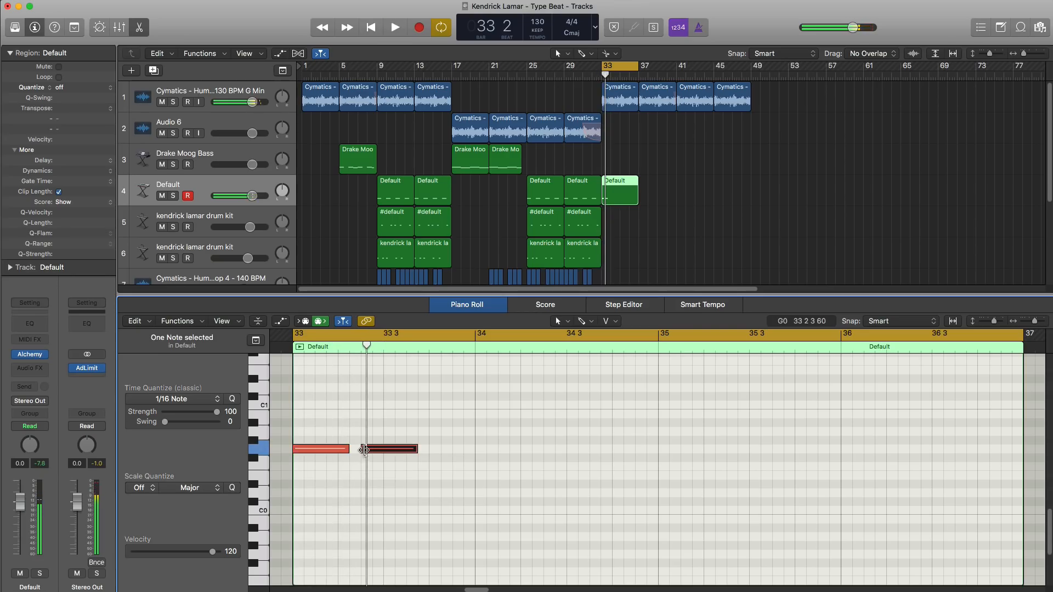
{"action": "key", "text": "space"}
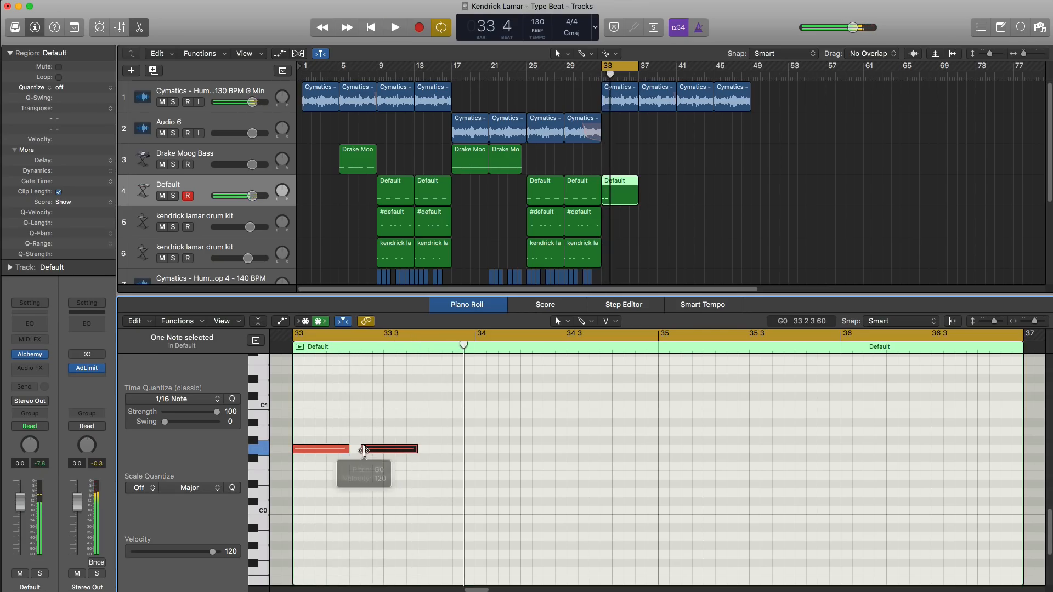
{"action": "key", "text": "space"}
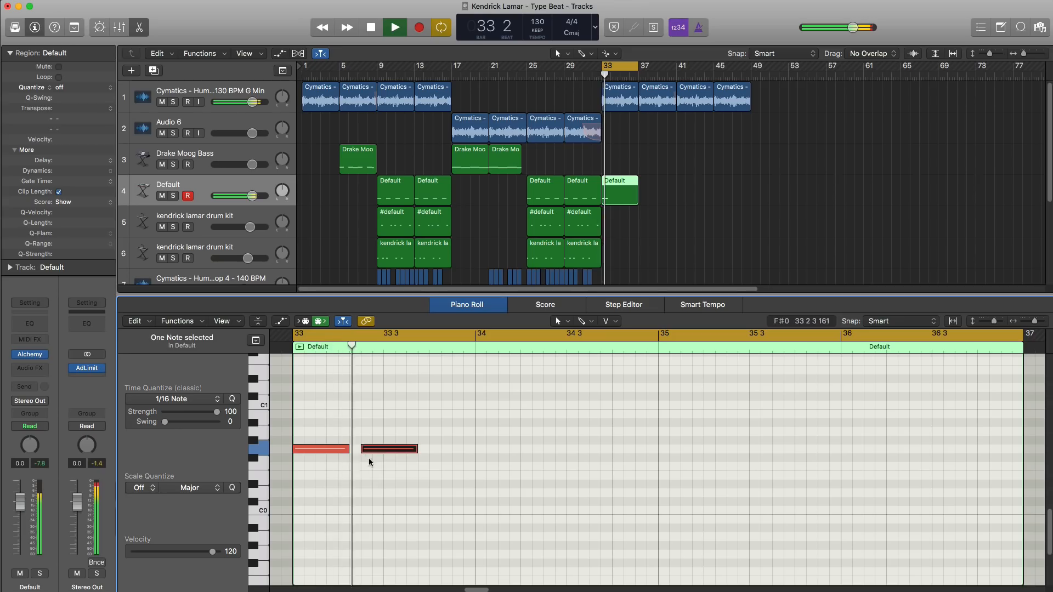
- Add a third G0 note at 33 4 1, shorten it to about a sixteenth and play the phrase
{"action": "left_click", "coordinate": [433, 450], "text": "super"}
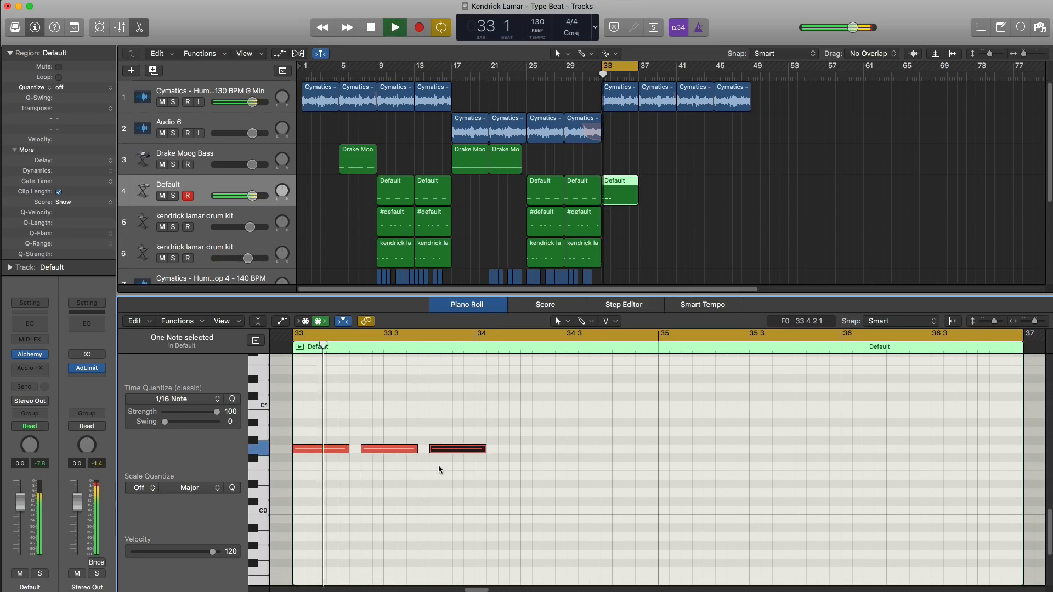
{"action": "key", "text": "space"}
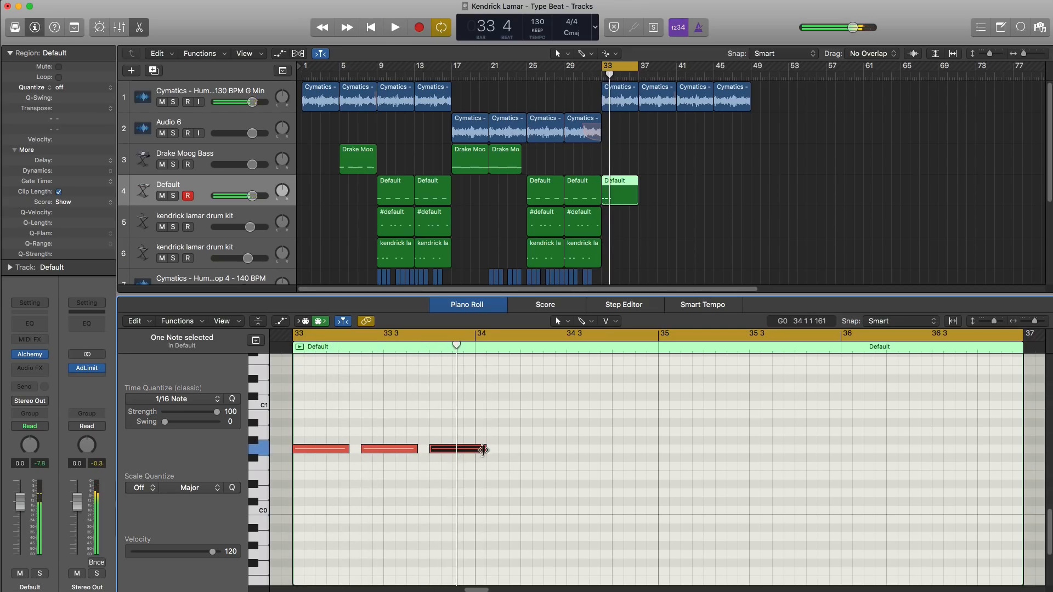
{"action": "left_click_drag", "start_coordinate": [483, 450], "coordinate": [443, 455]}
{"action": "key", "text": "space"}
{"action": "key", "text": "space"}
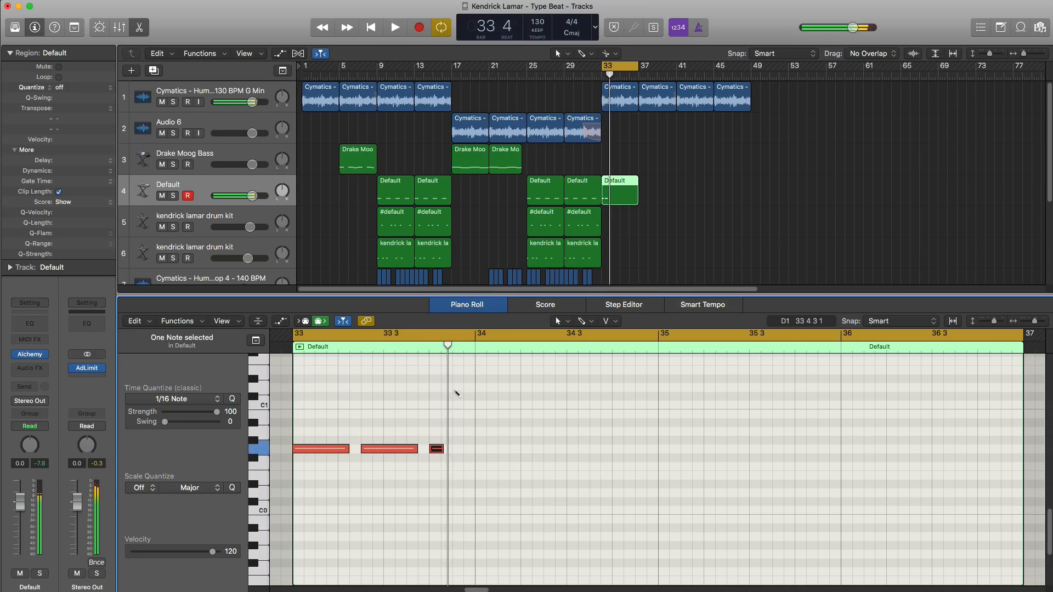
- Add a high G1 note at 33 4 3, lengthened to end at bar 34, and play it
{"action": "left_click", "coordinate": [457, 393]}
{"action": "key", "text": "space"}
{"action": "scroll", "coordinate": [468, 430], "scroll_direction": "up", "scroll_amount": 4}
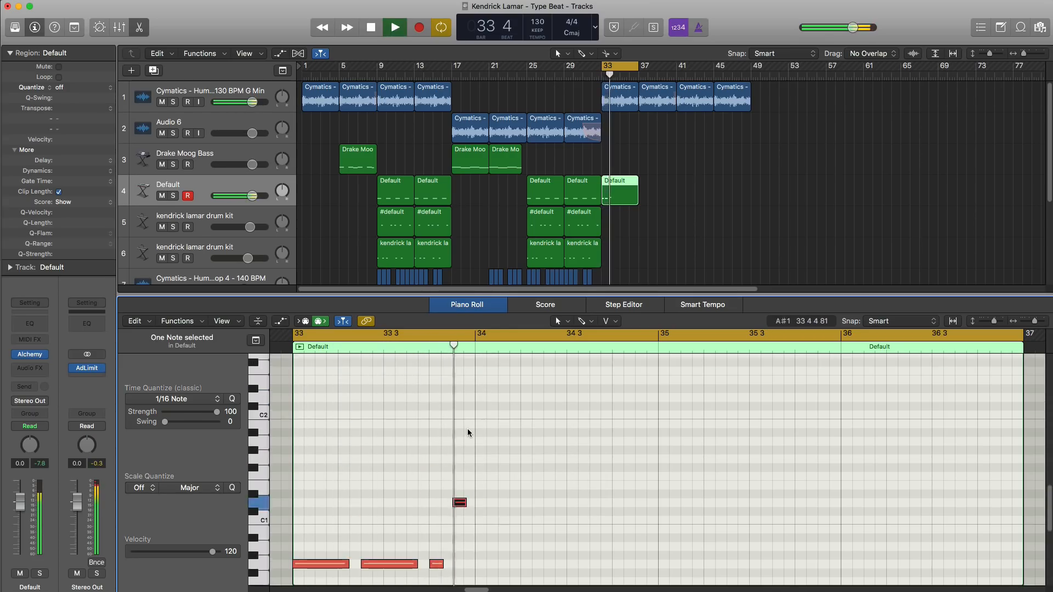
{"action": "key", "text": "space"}
{"action": "left_click_drag", "start_coordinate": [461, 502], "coordinate": [476, 464]}
{"action": "key", "text": "space"}
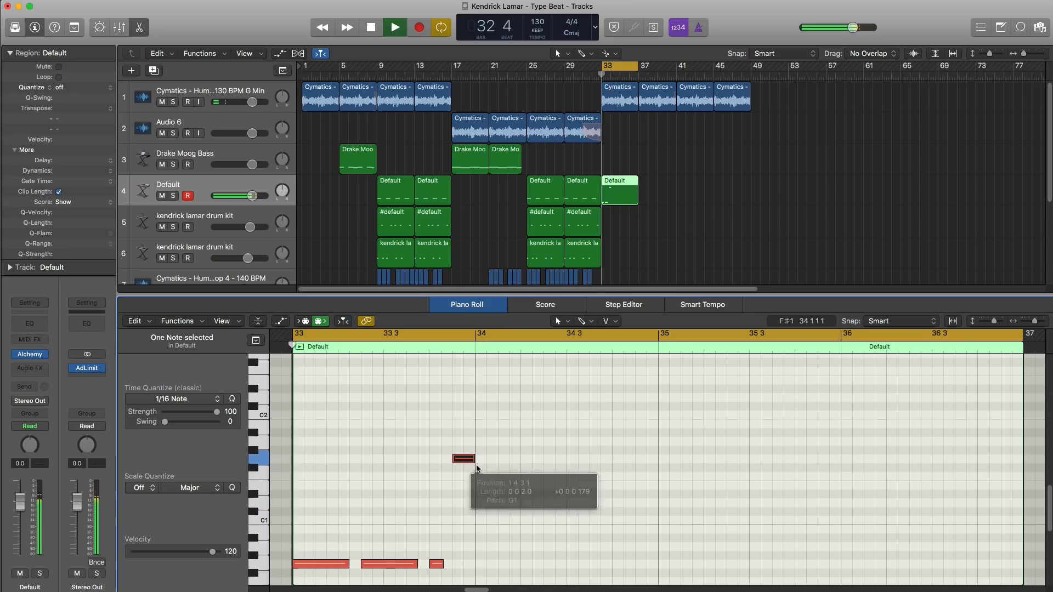
- Add a D#0 note at the start of bar 34, lengthen it to over a beat and play it
{"action": "scroll", "coordinate": [469, 504], "scroll_direction": "down", "scroll_amount": 1}
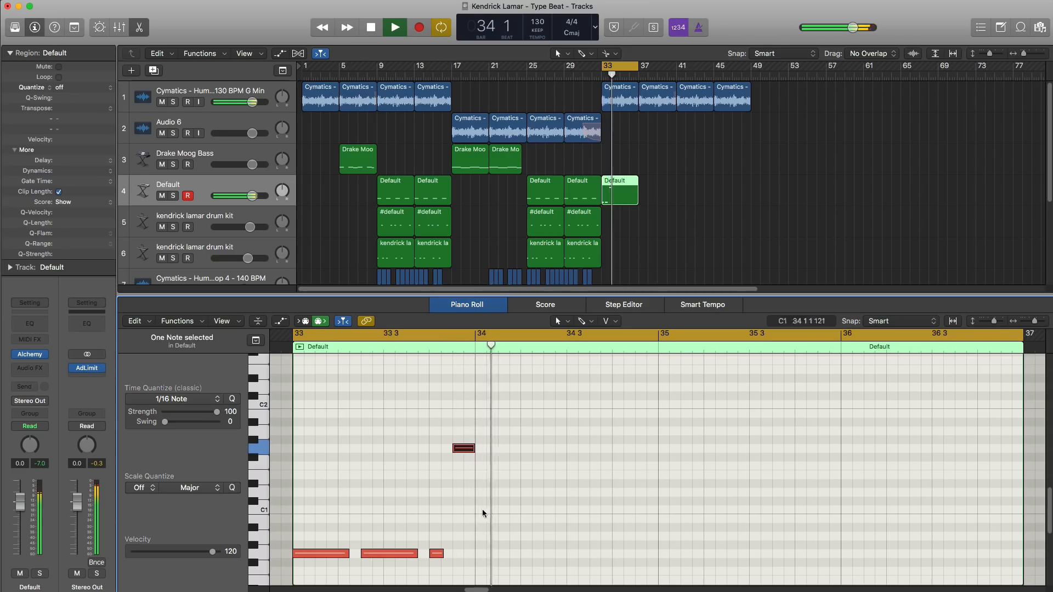
{"action": "scroll", "coordinate": [493, 511], "scroll_direction": "down", "scroll_amount": 2}
{"action": "key", "text": "space"}
{"action": "scroll", "coordinate": [515, 503], "scroll_direction": "down", "scroll_amount": 2}
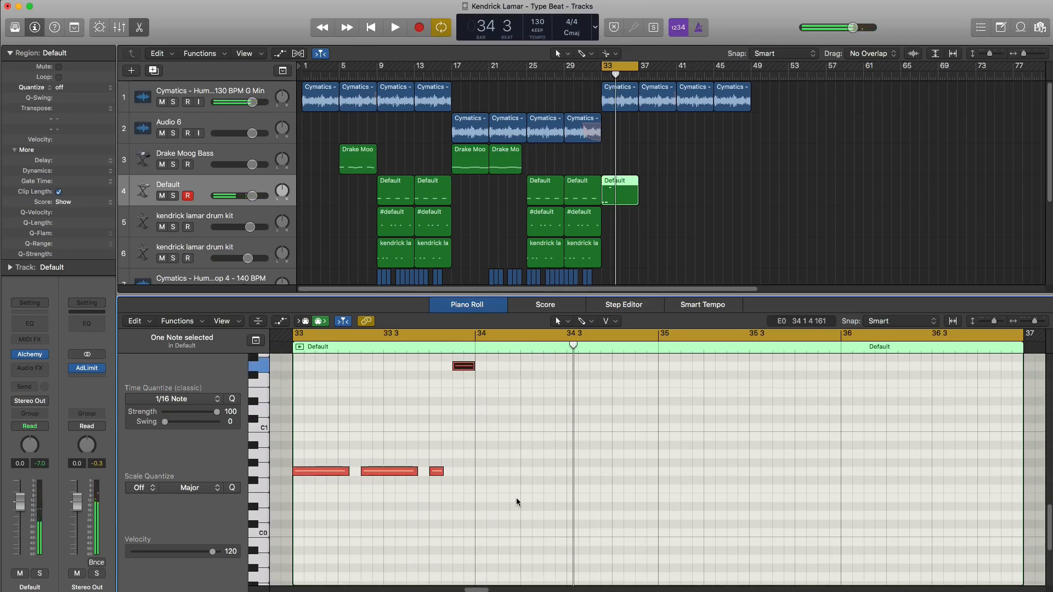
{"action": "left_click", "coordinate": [480, 506]}
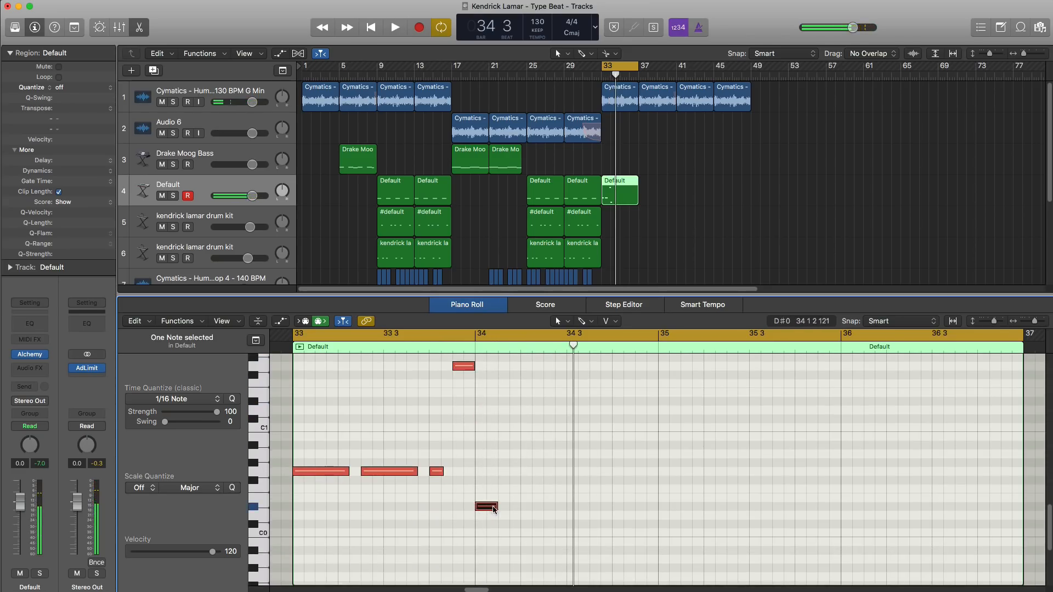
{"action": "left_click_drag", "start_coordinate": [494, 509], "coordinate": [533, 510]}
{"action": "key", "text": "space"}
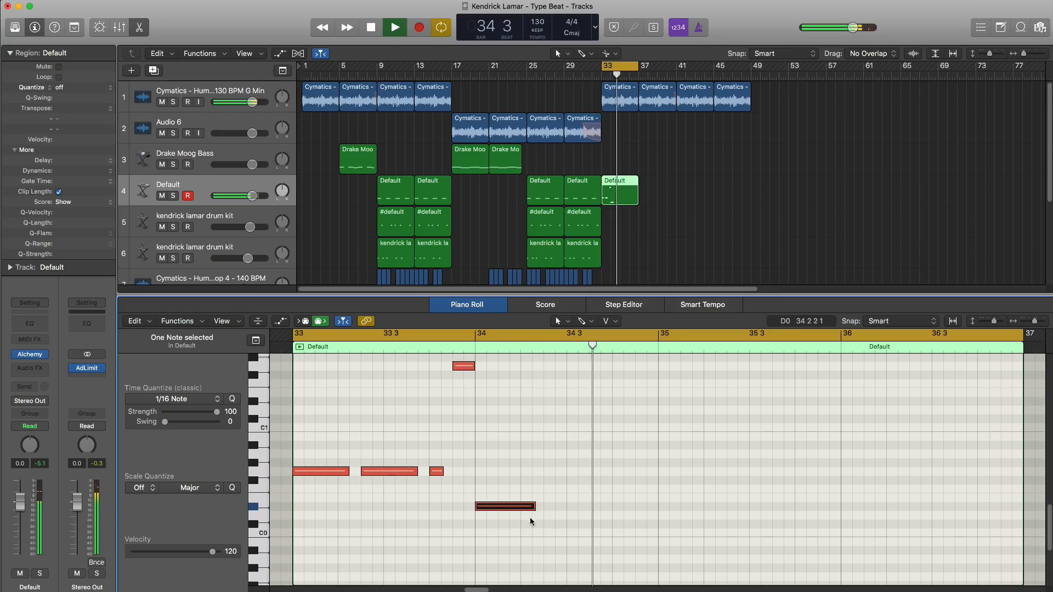
- Add a D0 note at 34 2 3 and a shortened D#0 note at 34 4 1, playing the bass line
{"action": "key", "text": "space"}
{"action": "key", "text": "space"}
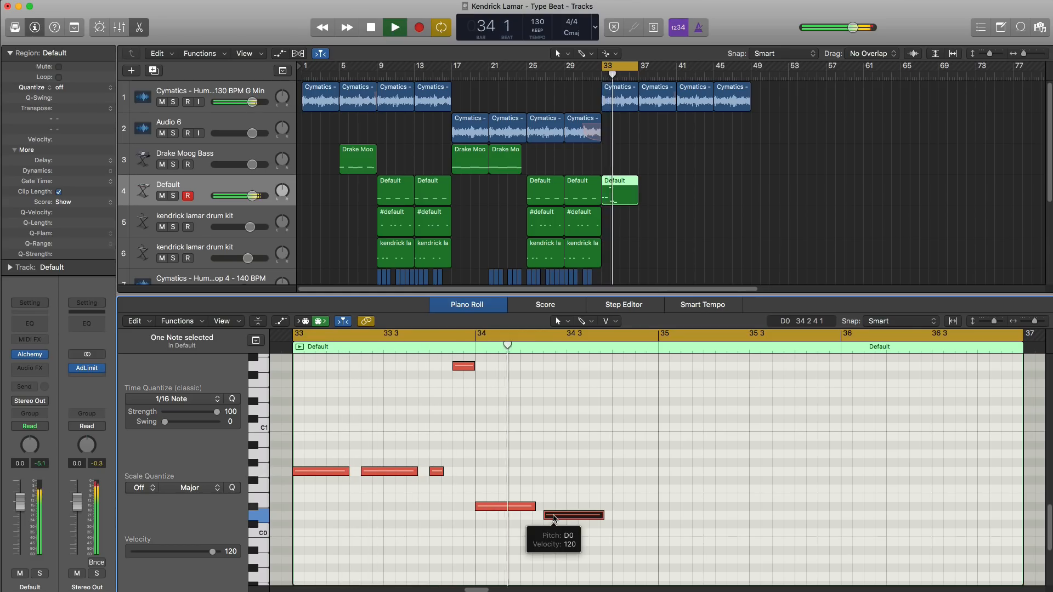
{"action": "key", "text": "space"}
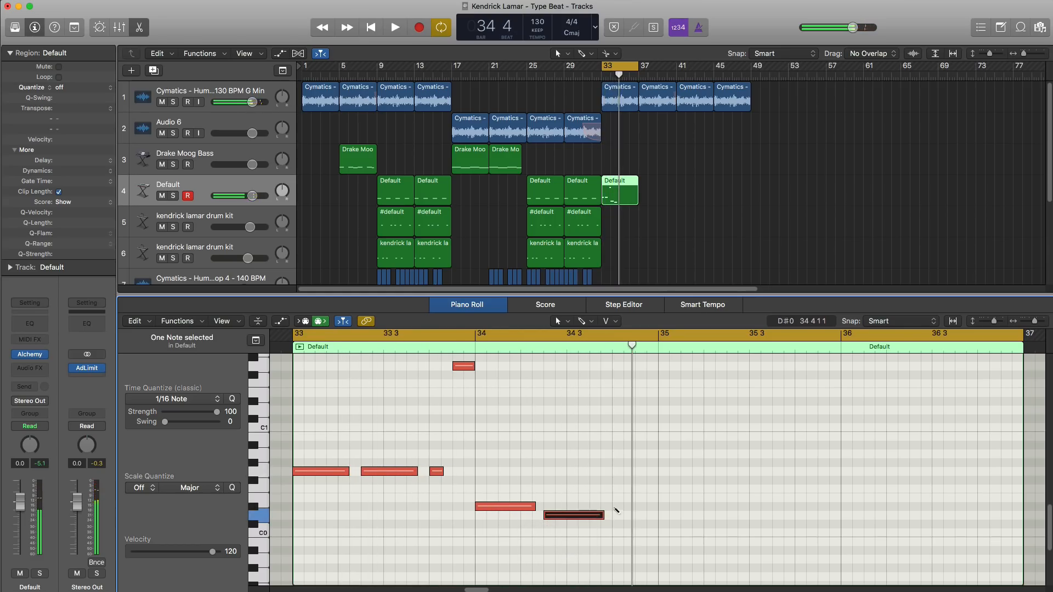
{"action": "left_click", "coordinate": [615, 507], "text": "super"}
{"action": "key", "text": "space"}
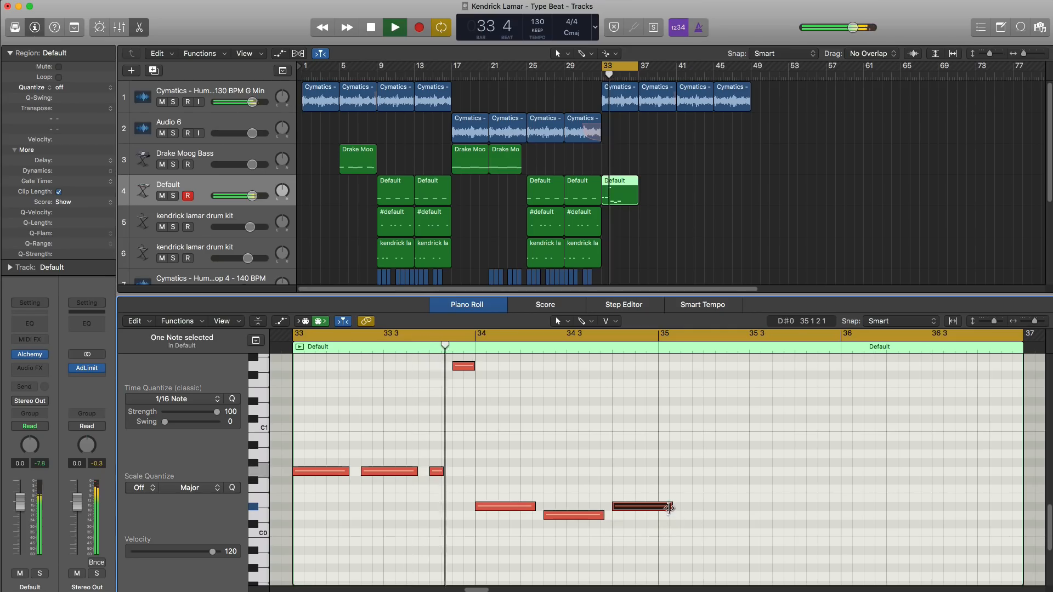
{"action": "left_click_drag", "start_coordinate": [672, 506], "coordinate": [646, 508]}
{"action": "key", "text": "space"}
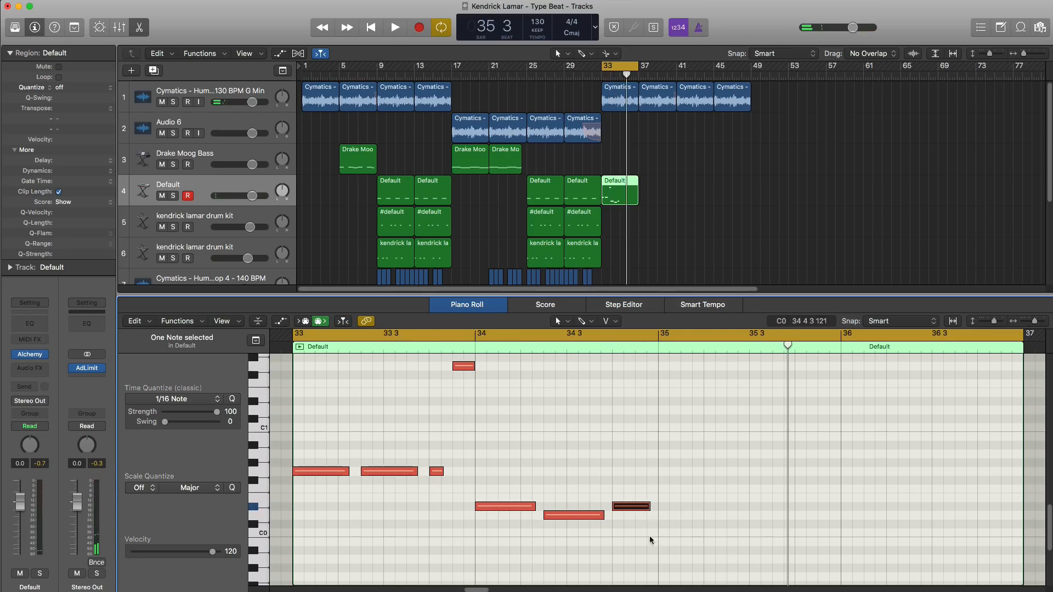
- Repeat all seven bass notes of bars 33 and 34 at bar 35 and play the four-bar pattern
{"action": "left_click_drag", "start_coordinate": [678, 540], "coordinate": [294, 365]}
{"action": "key", "text": "super+r"}
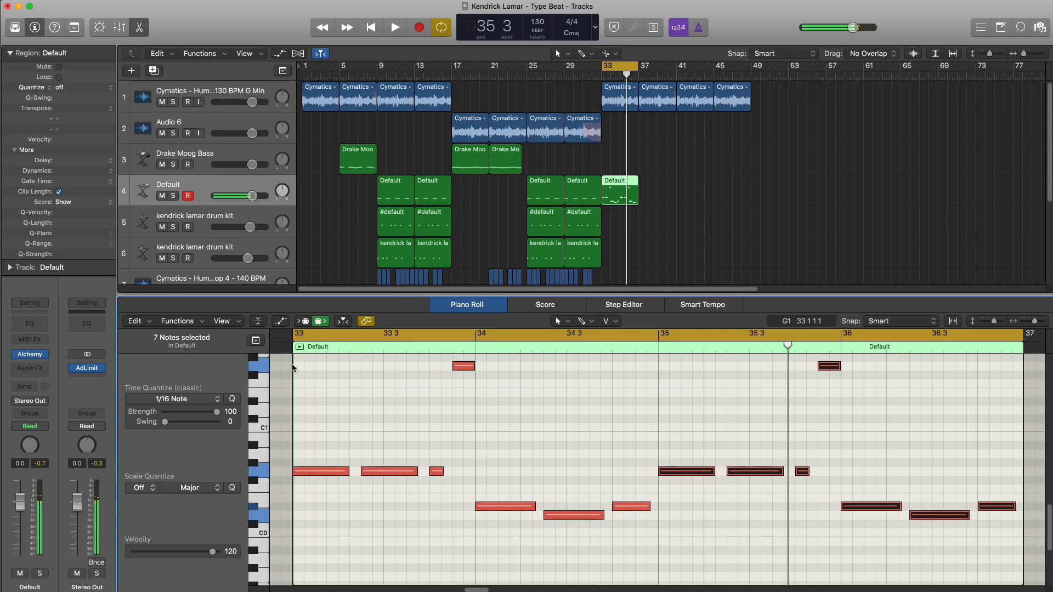
{"action": "key", "text": "space"}
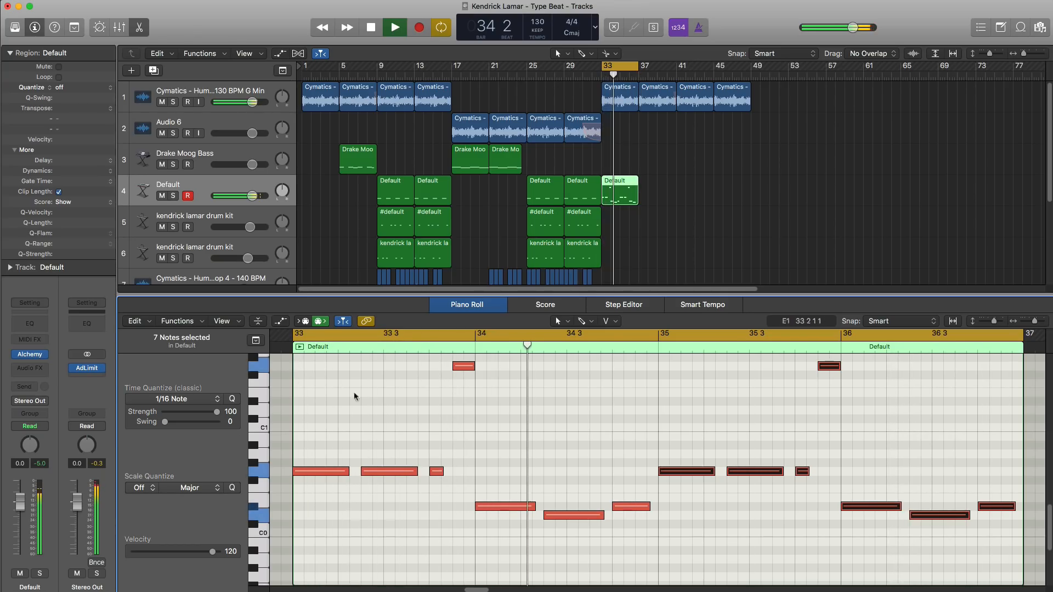
{"action": "key", "text": "space"}
- Repitch the three bar 36 notes to D#0, D#0 and D0, playing the line to check it
{"action": "left_click", "coordinate": [883, 523]}
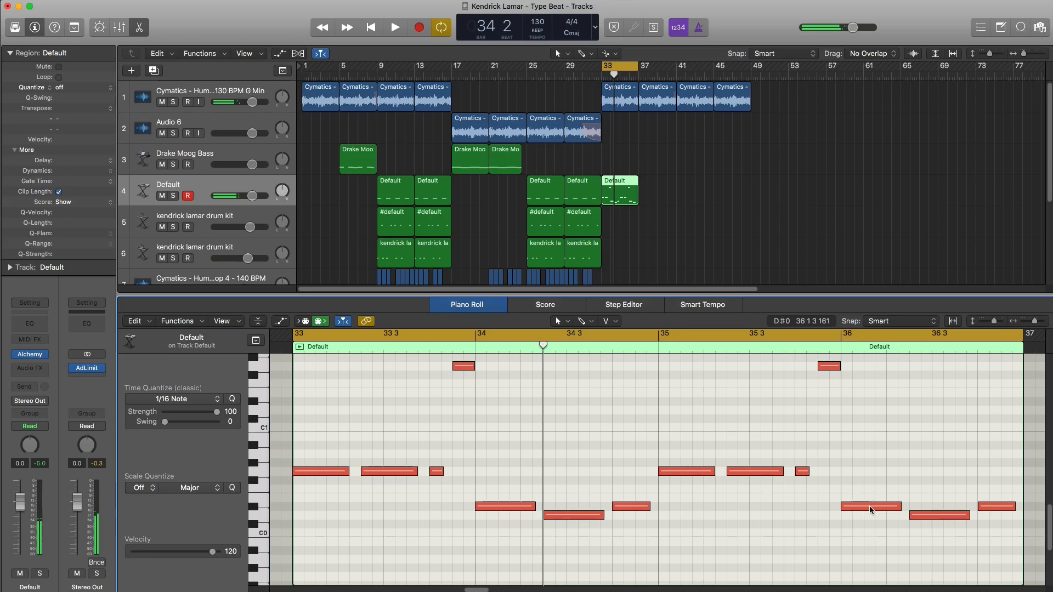
{"action": "left_click_drag", "start_coordinate": [870, 509], "coordinate": [990, 515]}
{"action": "left_click", "coordinate": [928, 506]}
{"action": "key", "text": "space"}
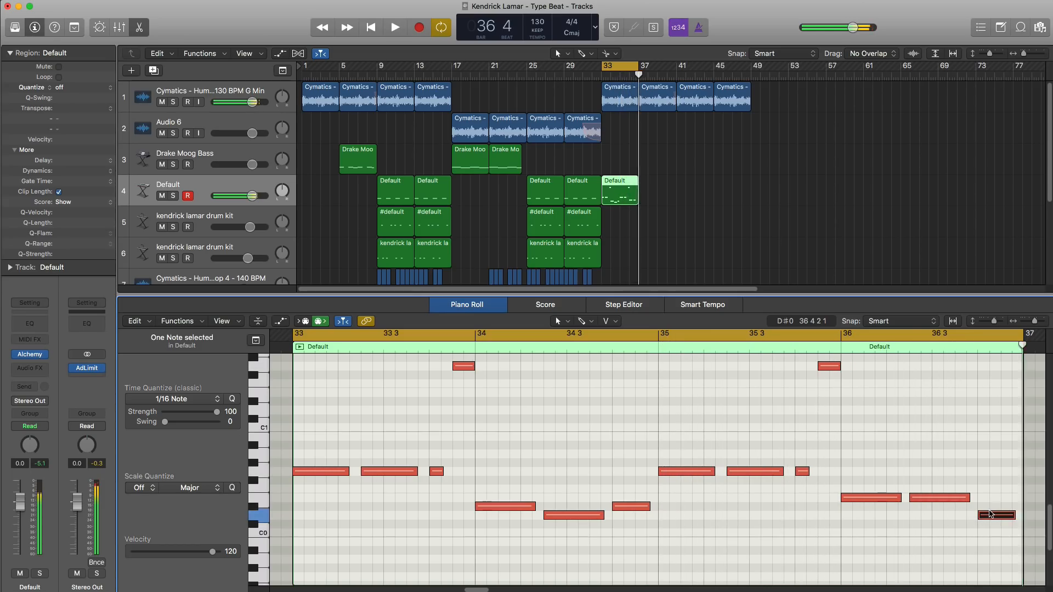
{"action": "left_click_drag", "start_coordinate": [925, 496], "coordinate": [926, 503]}
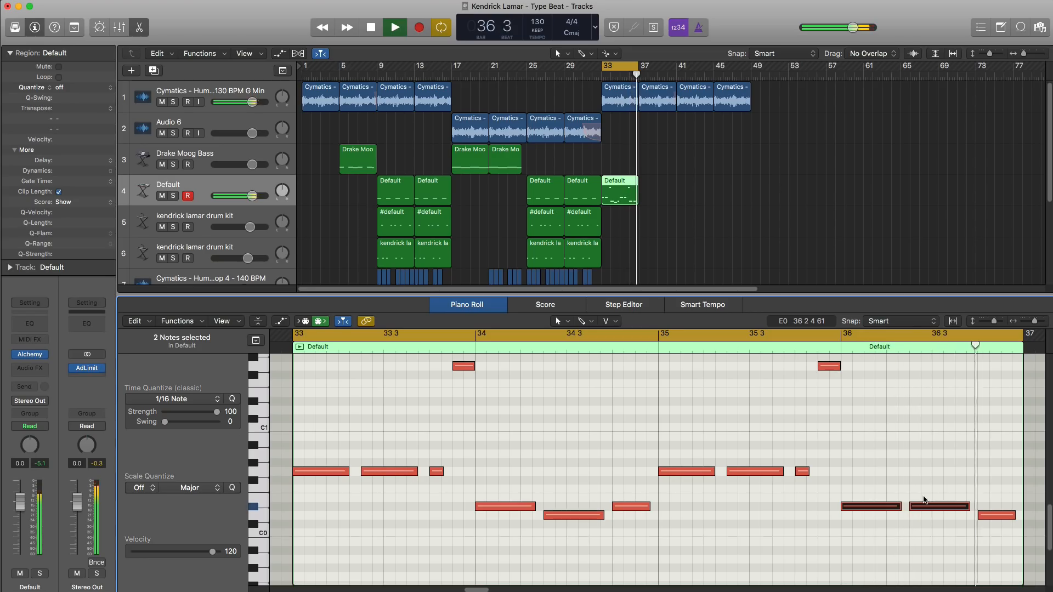
{"action": "key", "text": "space"}
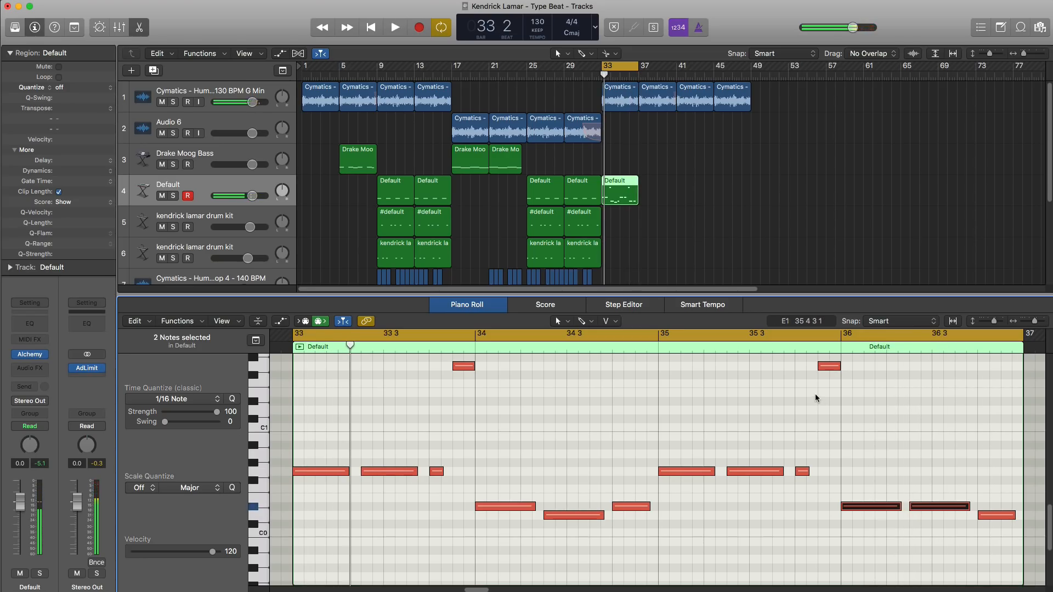
- Copy the bar 33 Default region to bars 37 and 41, and remove one melody region on track 1, closing the gap so it ends at bar 45
{"action": "key", "text": "e"}
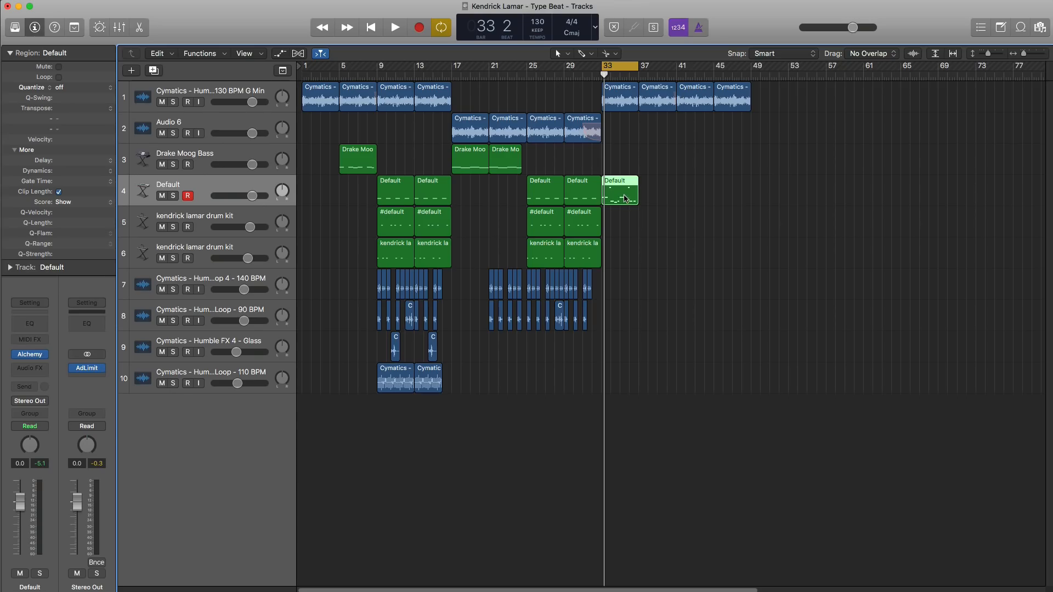
{"action": "left_click_drag", "start_coordinate": [625, 199], "coordinate": [700, 200]}
{"action": "left_click", "coordinate": [657, 104]}
{"action": "key", "text": "Delete"}
{"action": "left_click_drag", "start_coordinate": [774, 140], "coordinate": [695, 93]}
{"action": "left_click_drag", "start_coordinate": [688, 99], "coordinate": [650, 103]}
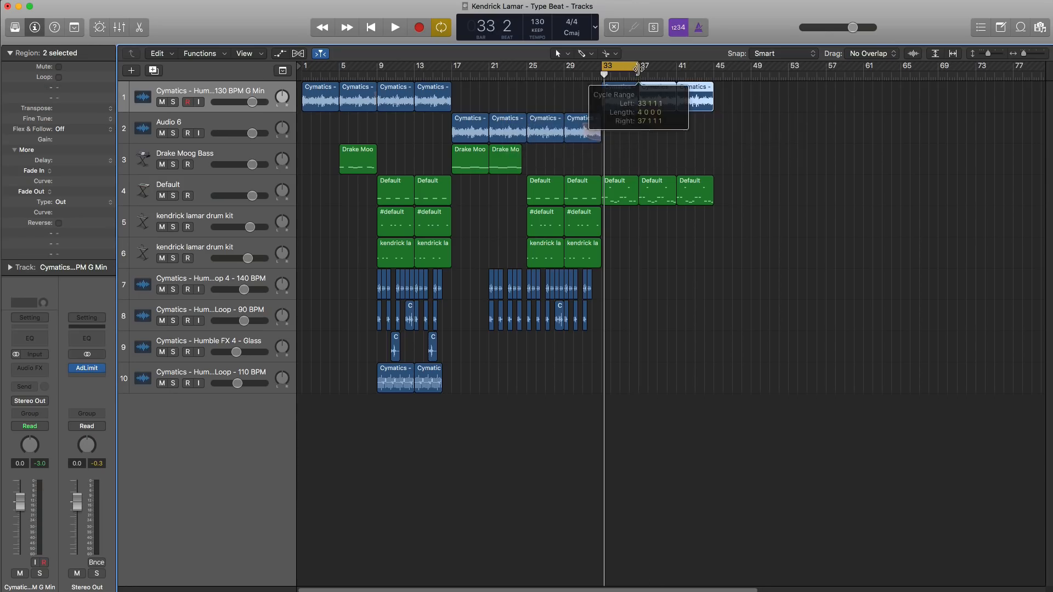
- Set the cycle to bars 37 to 41, copy the bar 9 to 17 regions on tracks 5 to 10 to bar 37 and play
{"action": "left_click_drag", "start_coordinate": [639, 67], "coordinate": [679, 71]}
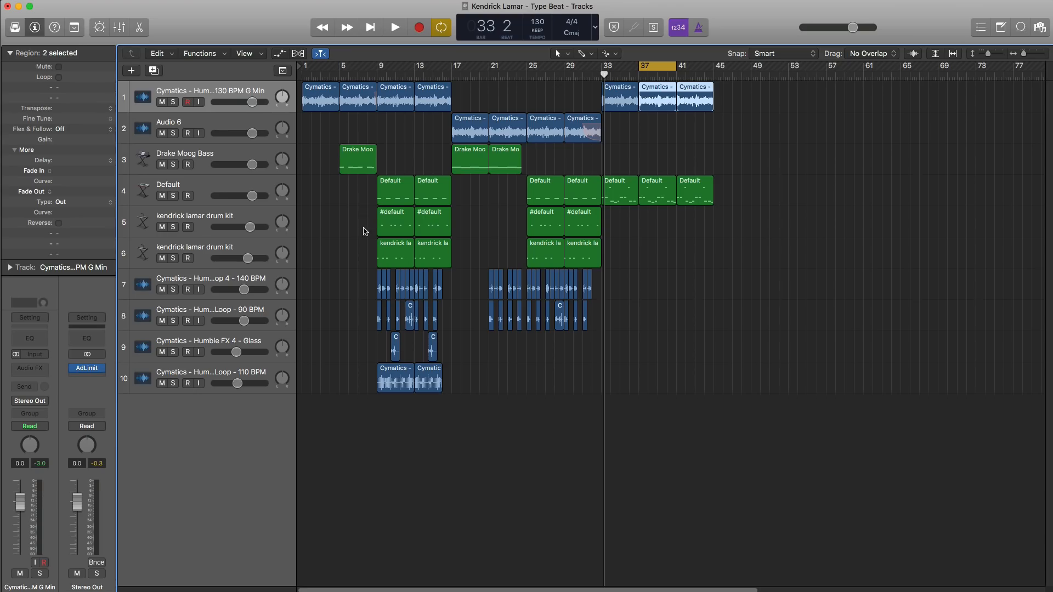
{"action": "left_click_drag", "start_coordinate": [366, 231], "coordinate": [444, 412]}
{"action": "left_click_drag", "start_coordinate": [439, 231], "coordinate": [652, 234]}
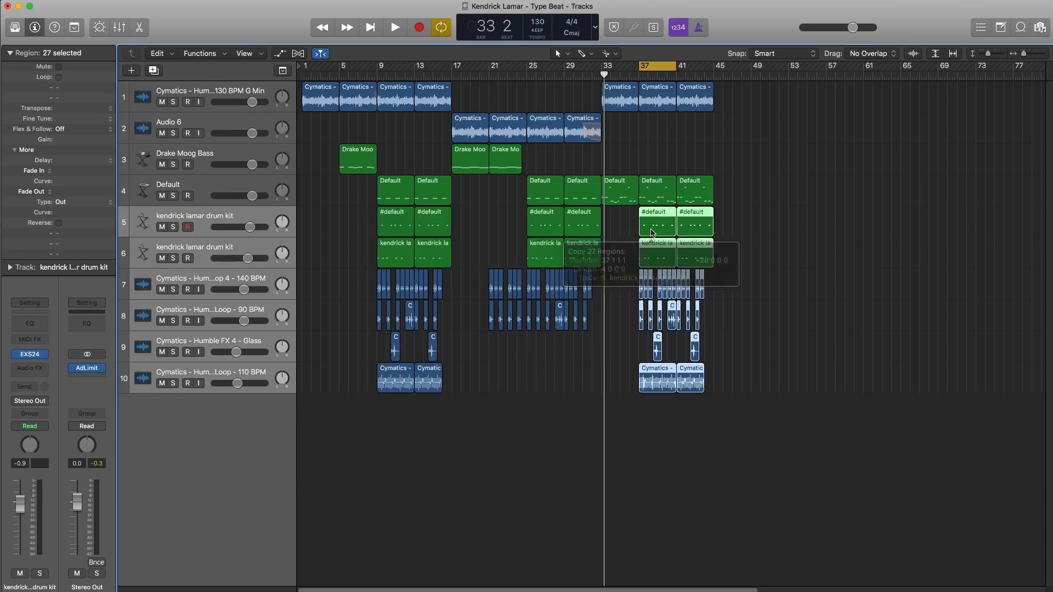
{"action": "key", "text": "space"}
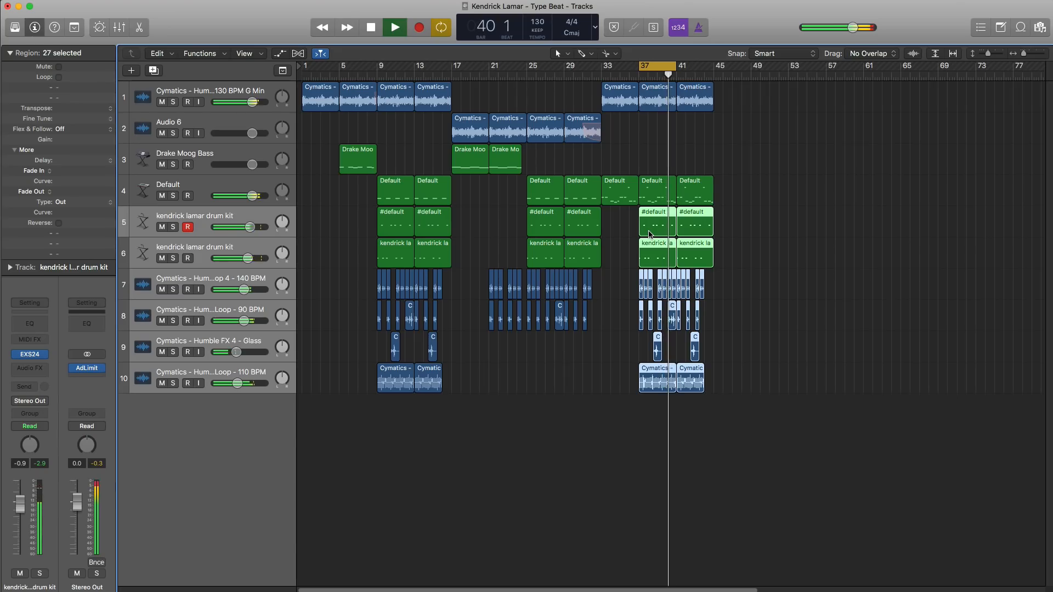
- Turn the cycle off and copy the whole bar 17 to 33 section on tracks 2 to 8 to bar 45
{"action": "key", "text": "c"}
{"action": "key", "text": "space"}
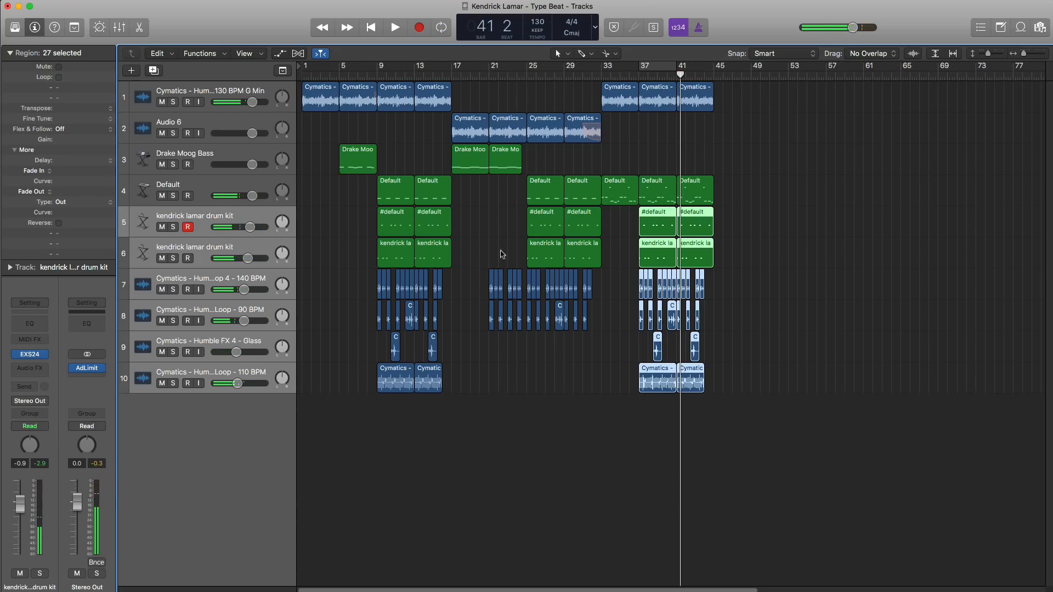
{"action": "left_click_drag", "start_coordinate": [596, 352], "coordinate": [454, 94]}
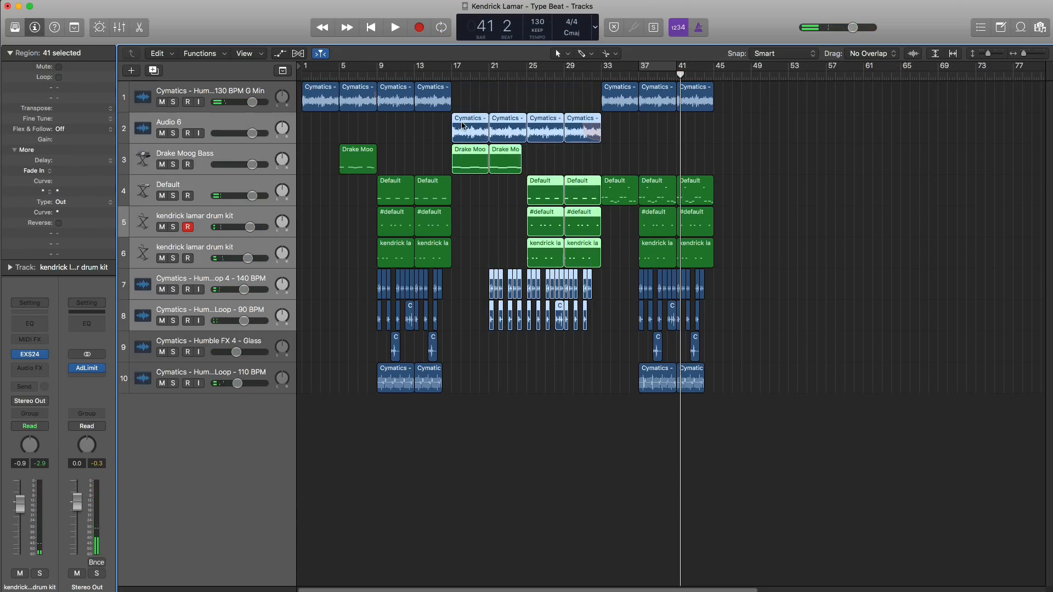
{"action": "left_click_drag", "start_coordinate": [492, 131], "coordinate": [723, 141]}
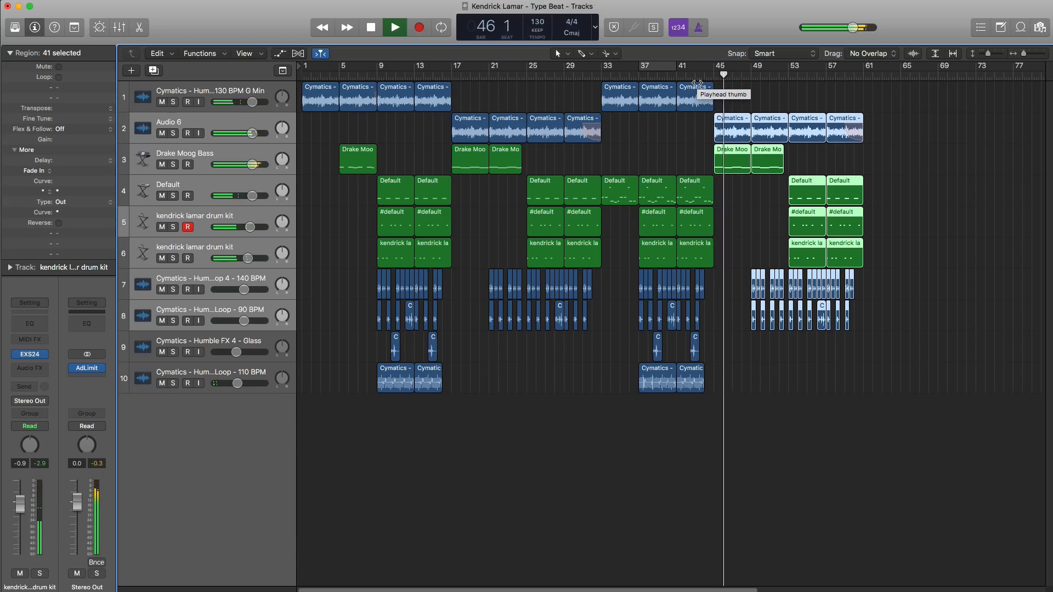
- Play the transitions into bar 33 and into bar 45 to check how the sections connect
{"action": "left_click", "coordinate": [589, 76]}
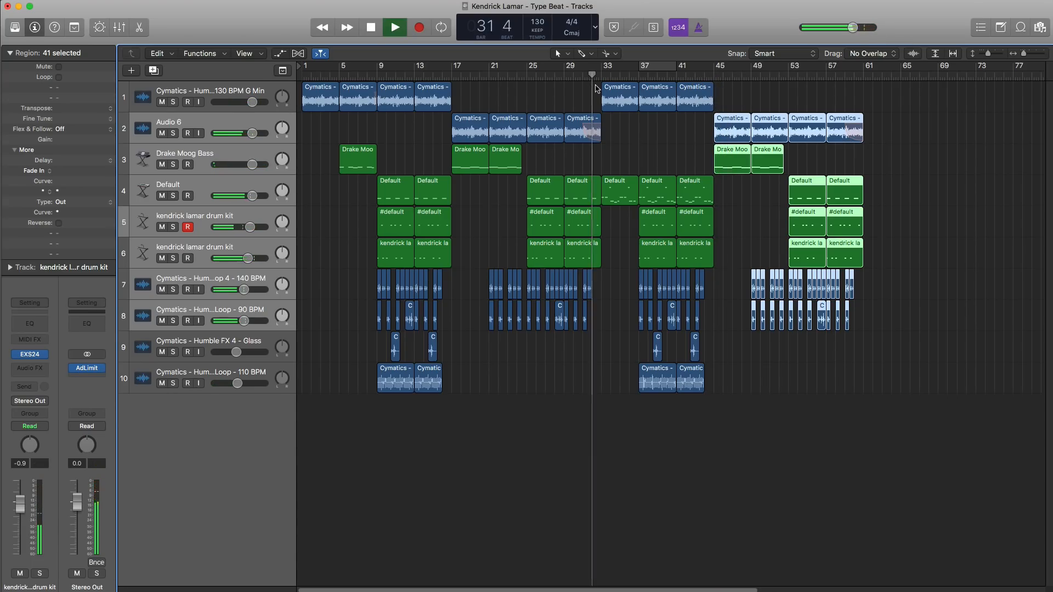
{"action": "scroll", "coordinate": [587, 169], "scroll_direction": "up", "scroll_amount": 5}
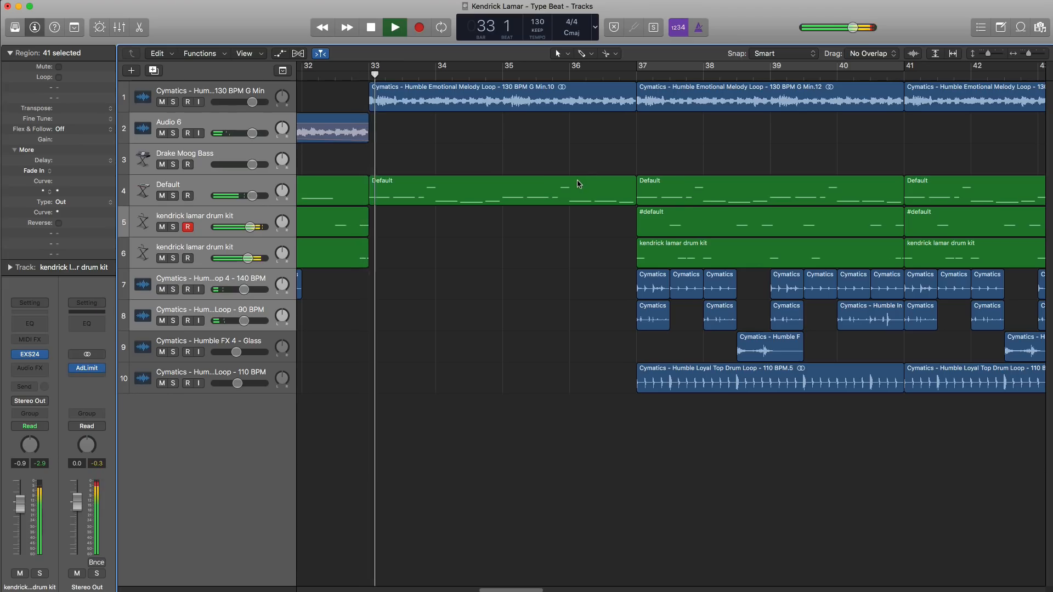
{"action": "scroll", "coordinate": [752, 164], "scroll_direction": "down", "scroll_amount": 5}
{"action": "key", "text": "space"}
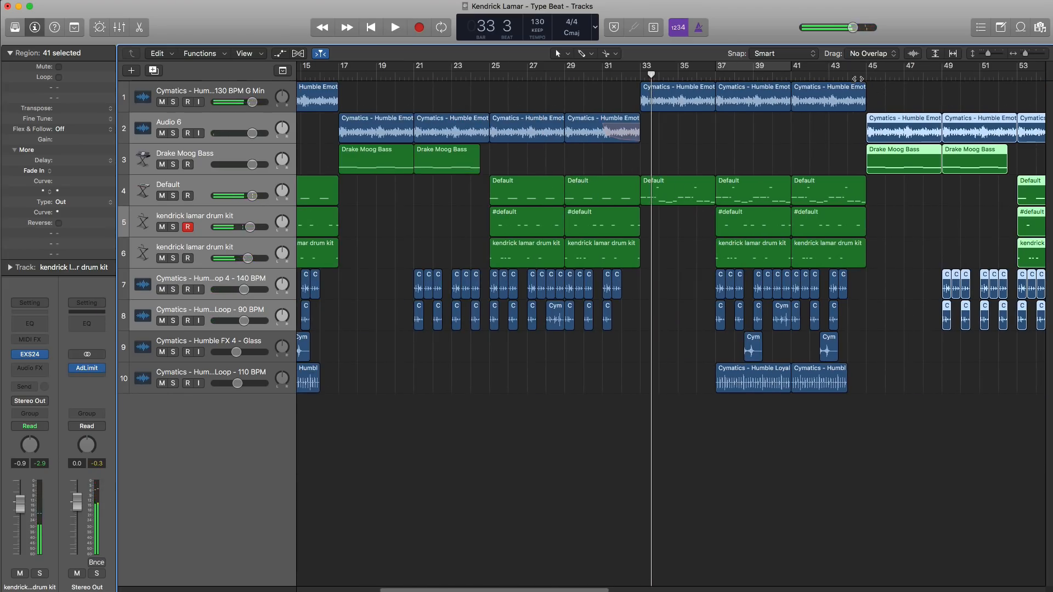
{"action": "left_click", "coordinate": [850, 77]}
{"action": "key", "text": "space"}
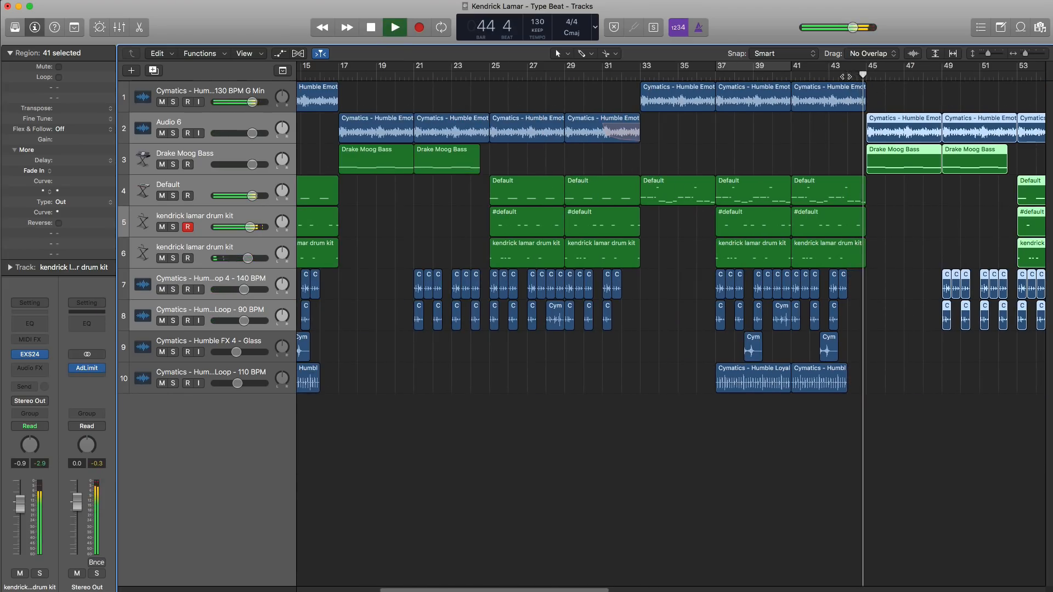
{"action": "key", "text": "space"}
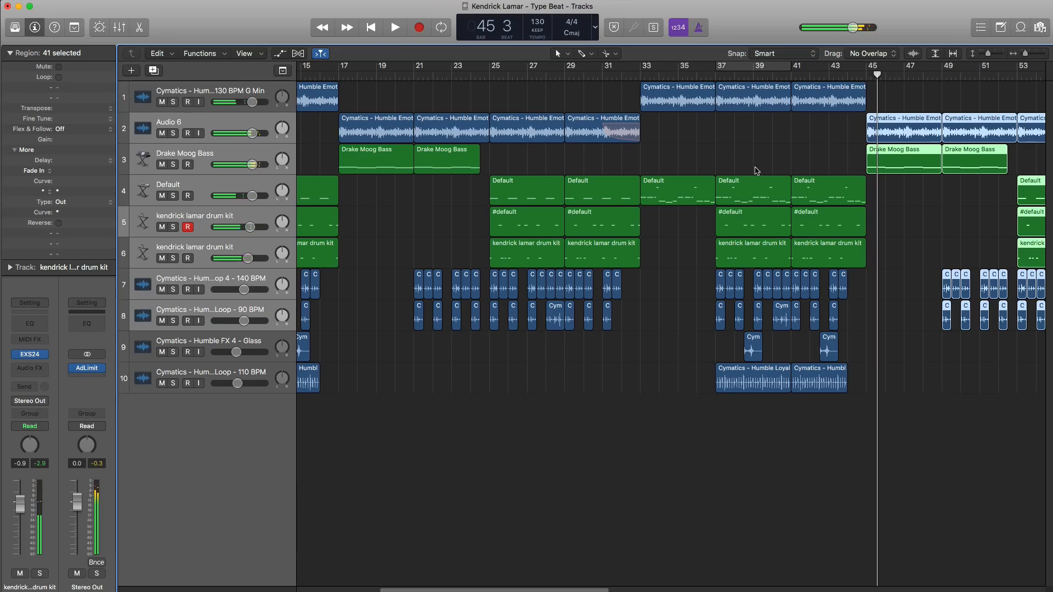
- Replace the percussion regions from bar 41 to 45 on tracks 7 and 8 with copies of the bar 37 regions
{"action": "scroll", "coordinate": [754, 168], "scroll_direction": "down", "scroll_amount": 2}
{"action": "scroll", "coordinate": [752, 167], "scroll_direction": "down", "scroll_amount": 2}
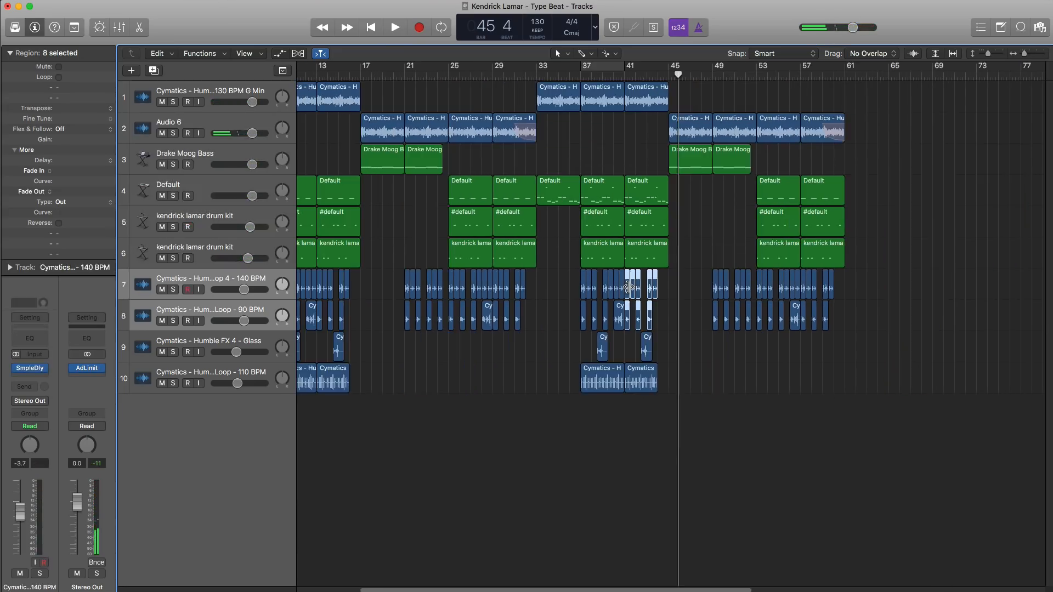
{"action": "key", "text": "Delete"}
{"action": "left_click_drag", "start_coordinate": [635, 328], "coordinate": [641, 289]}
- Play from bar 41 through the repeated half-time section to review the new percussion and the whole arrangement
{"action": "left_click", "coordinate": [624, 71]}
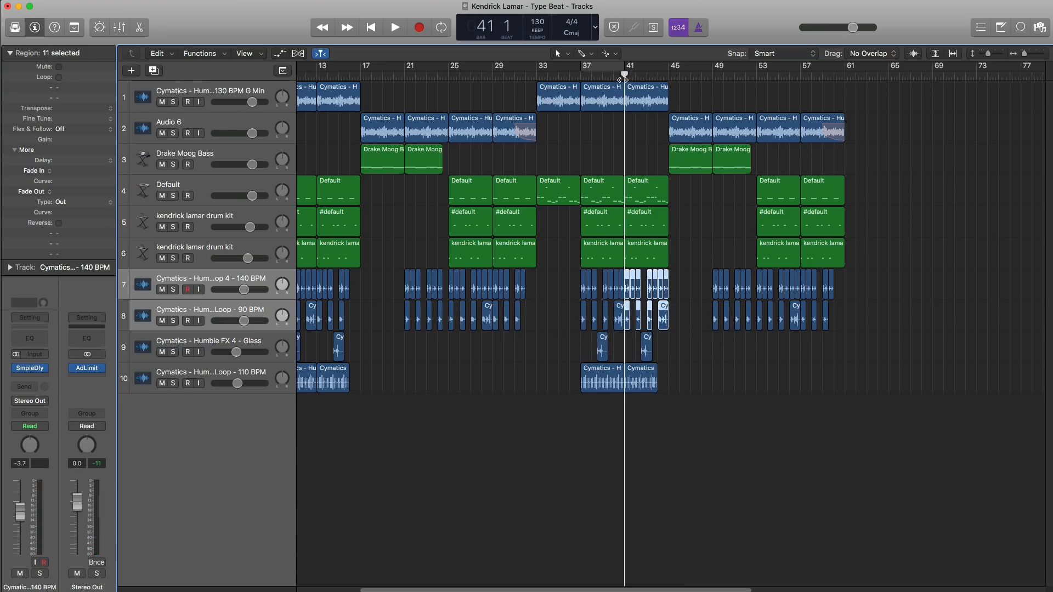
{"action": "key", "text": "space"}
{"action": "scroll", "coordinate": [619, 264], "scroll_direction": "up", "scroll_amount": 2}
{"action": "scroll", "coordinate": [619, 263], "scroll_direction": "down", "scroll_amount": 2}
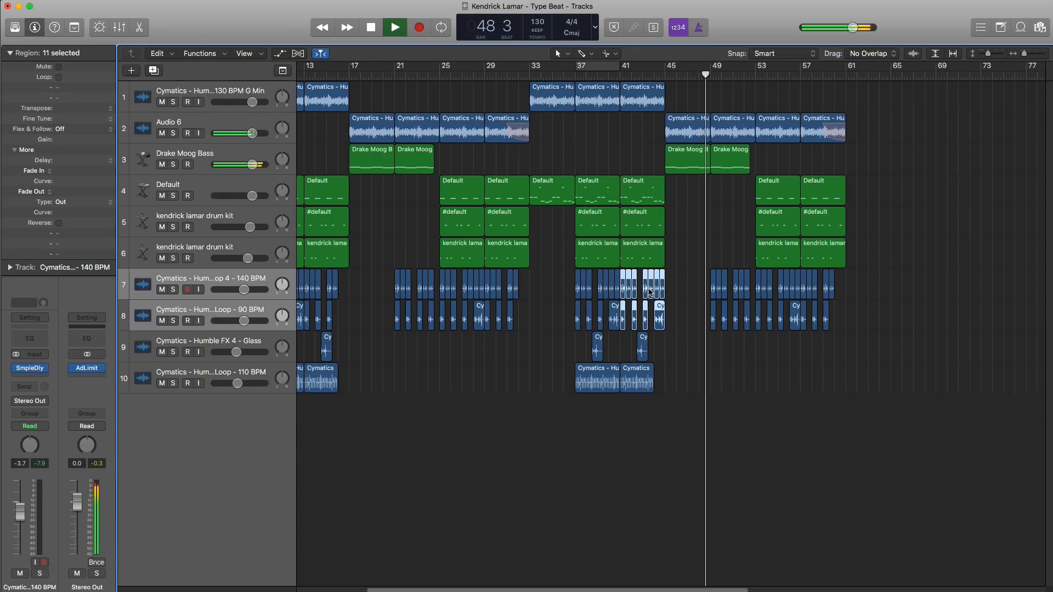
{"action": "scroll", "coordinate": [721, 234], "scroll_direction": "down", "scroll_amount": 2}
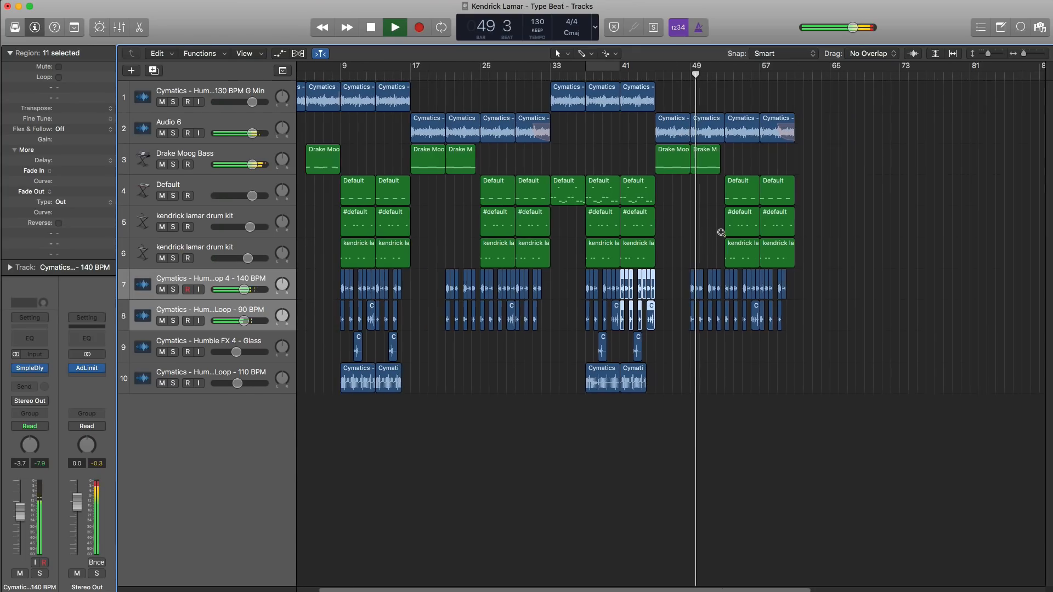
{"action": "scroll", "coordinate": [721, 233], "scroll_direction": "down", "scroll_amount": 3}
{"action": "scroll", "coordinate": [721, 233], "scroll_direction": "up", "scroll_amount": 2}
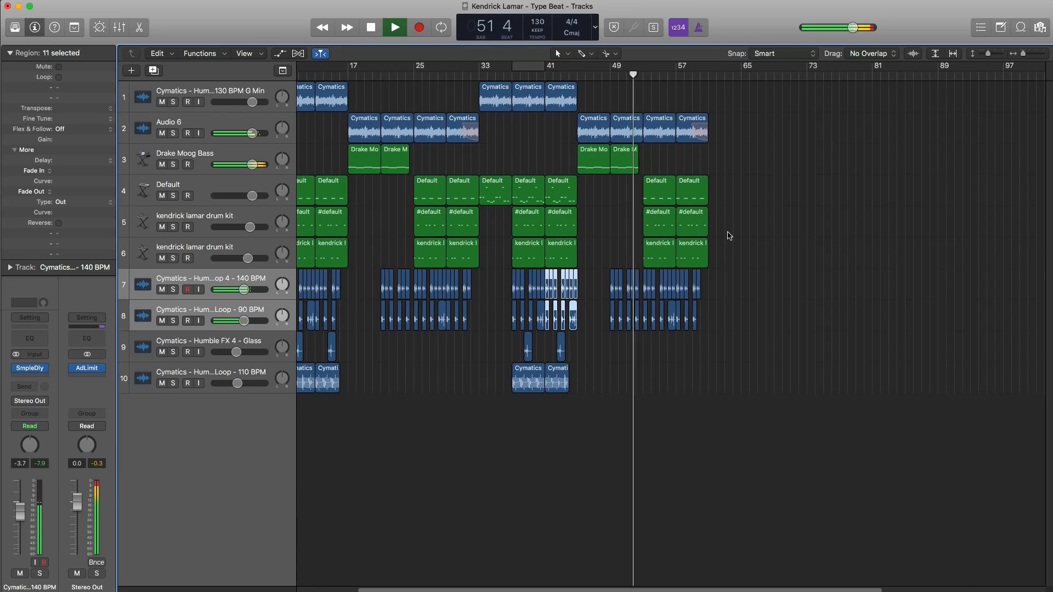
{"action": "scroll", "coordinate": [689, 205], "scroll_direction": "left", "scroll_amount": 5}
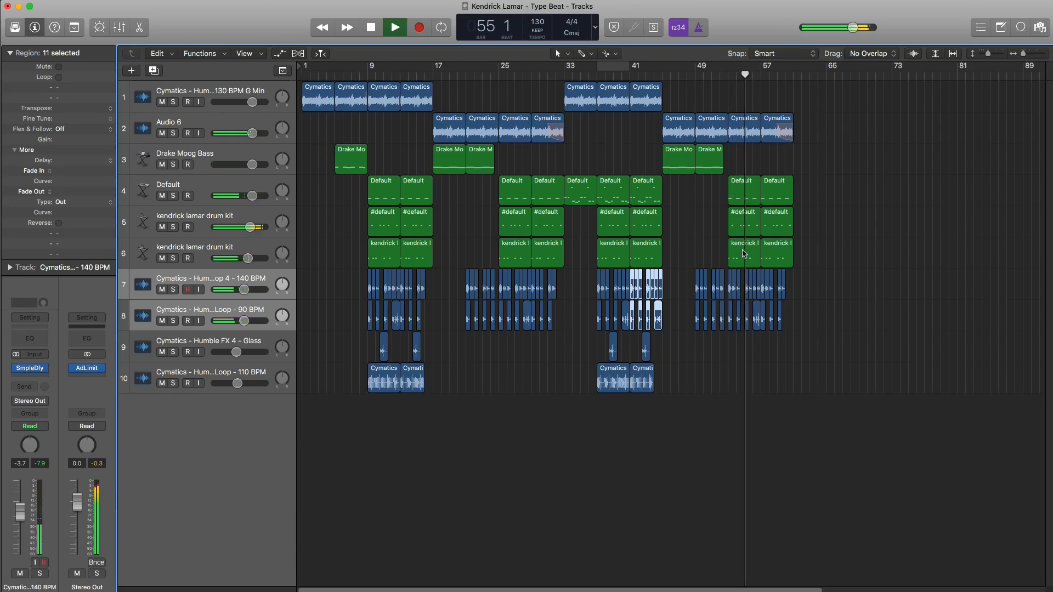
- Copy the bar 5 to 17 section on track 1 and tracks 3 to 10 to bar 61, and play the song from the start
{"action": "left_click_drag", "start_coordinate": [426, 426], "coordinate": [813, 161]}
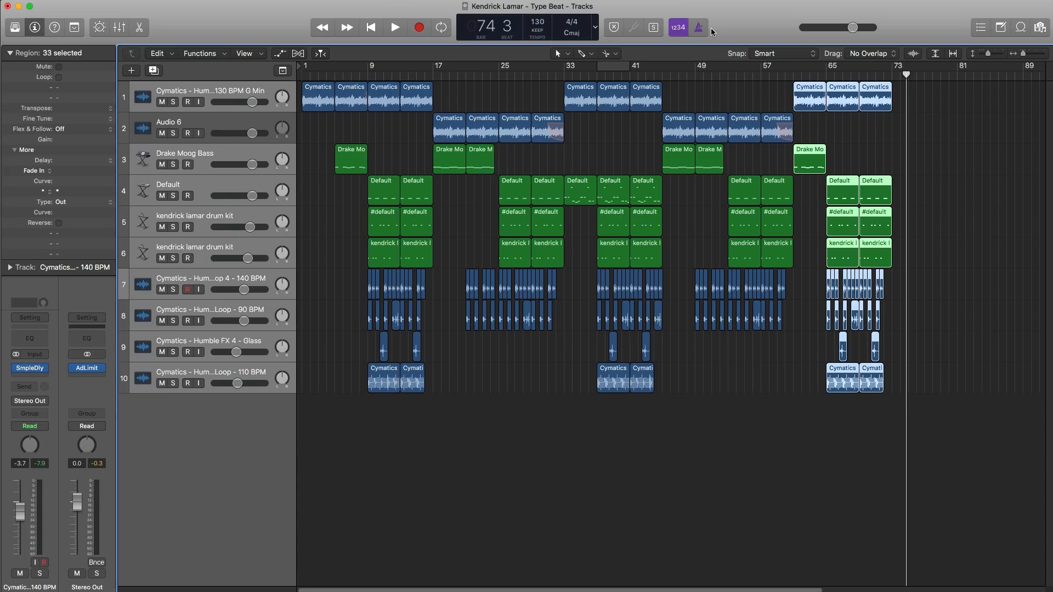
{"action": "key", "text": "Return"}
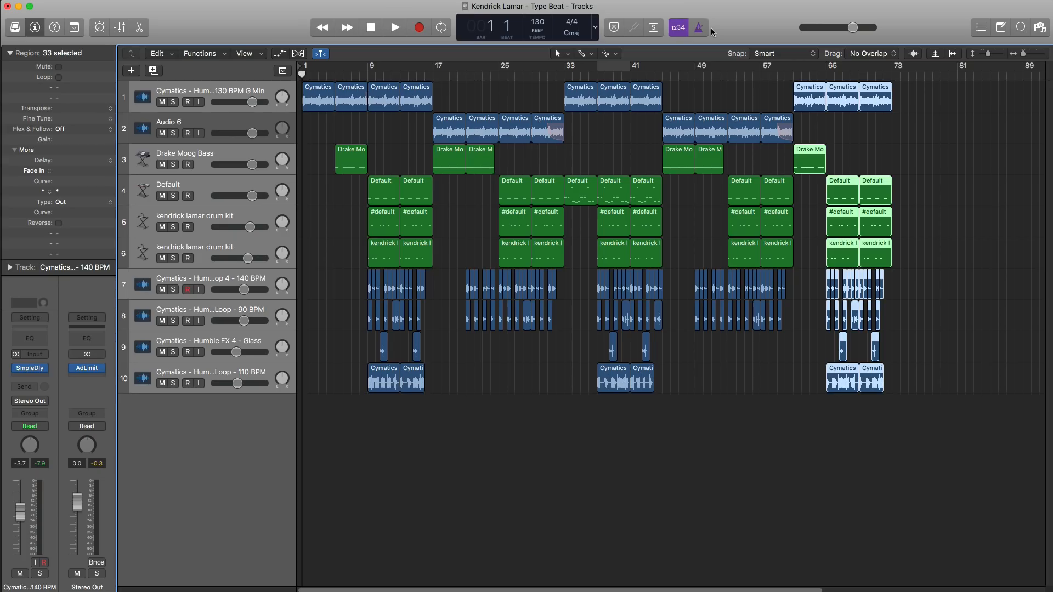
{"action": "left_click", "coordinate": [478, 481]}
{"action": "key", "text": "space"}
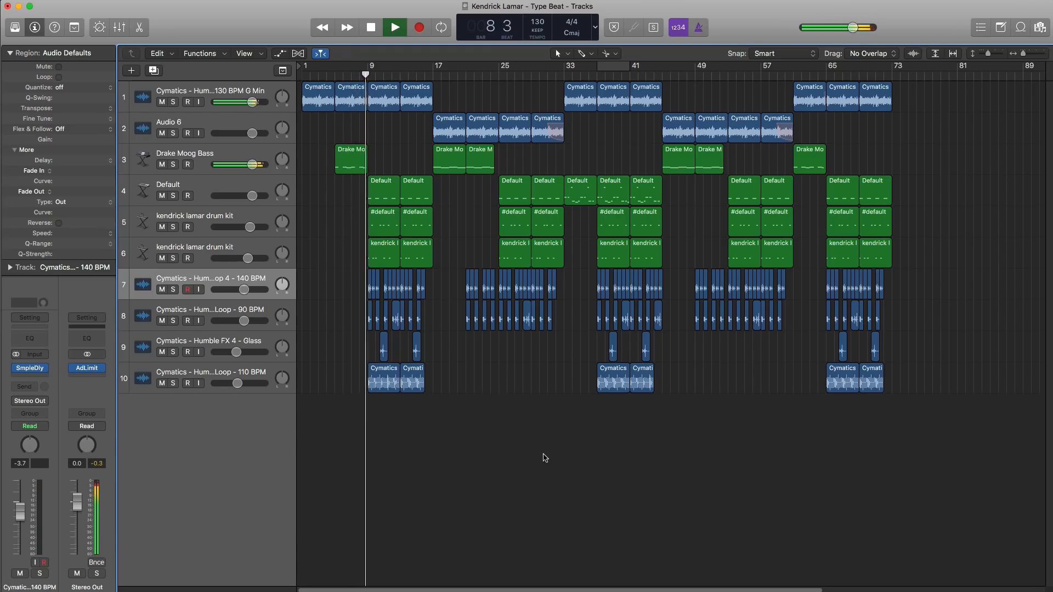
- Replace the bar 41 and bar 69 melody regions on track 1 with copies of the bar 5 slow-down region, playing through to the end
{"action": "left_click", "coordinate": [652, 104]}
{"action": "key", "text": "Delete"}
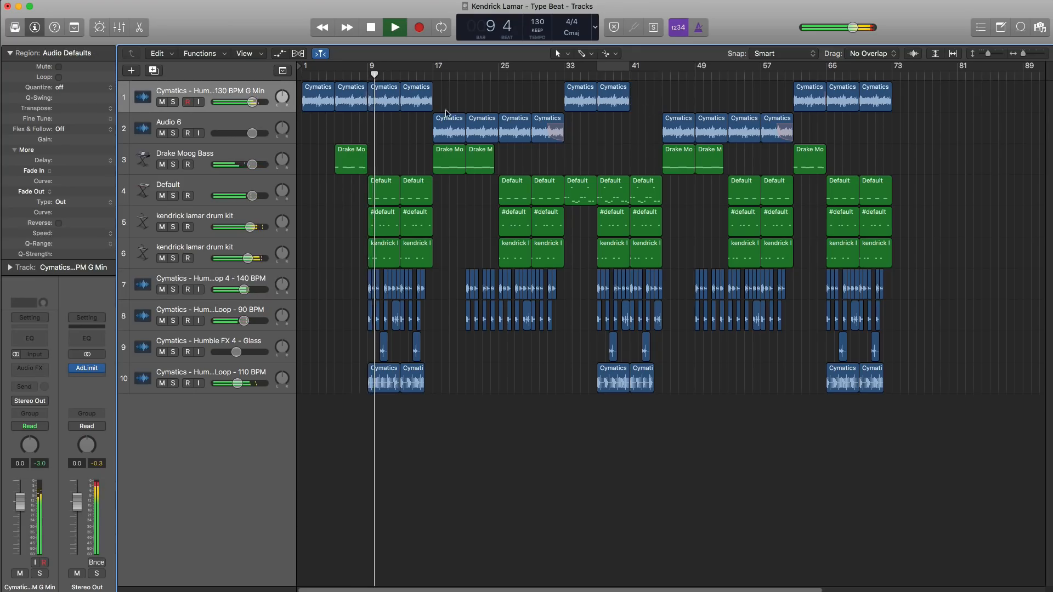
{"action": "left_click_drag", "start_coordinate": [352, 104], "coordinate": [647, 105]}
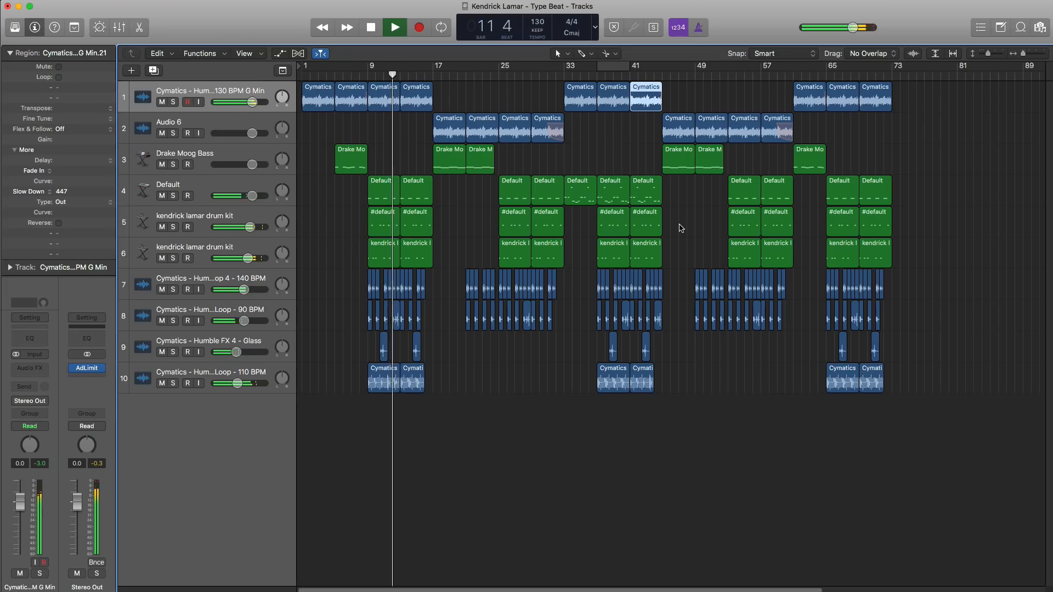
{"action": "left_click", "coordinate": [873, 105]}
{"action": "key", "text": "Delete"}
{"action": "left_click_drag", "start_coordinate": [644, 105], "coordinate": [874, 105]}
{"action": "left_click", "coordinate": [874, 131]}
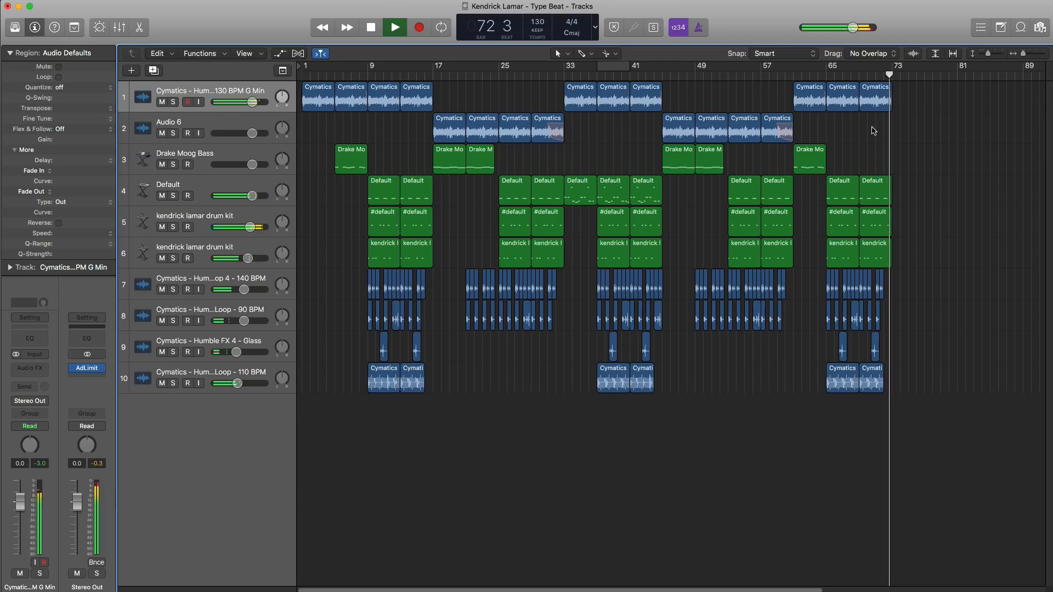
{"action": "key", "text": "space"}
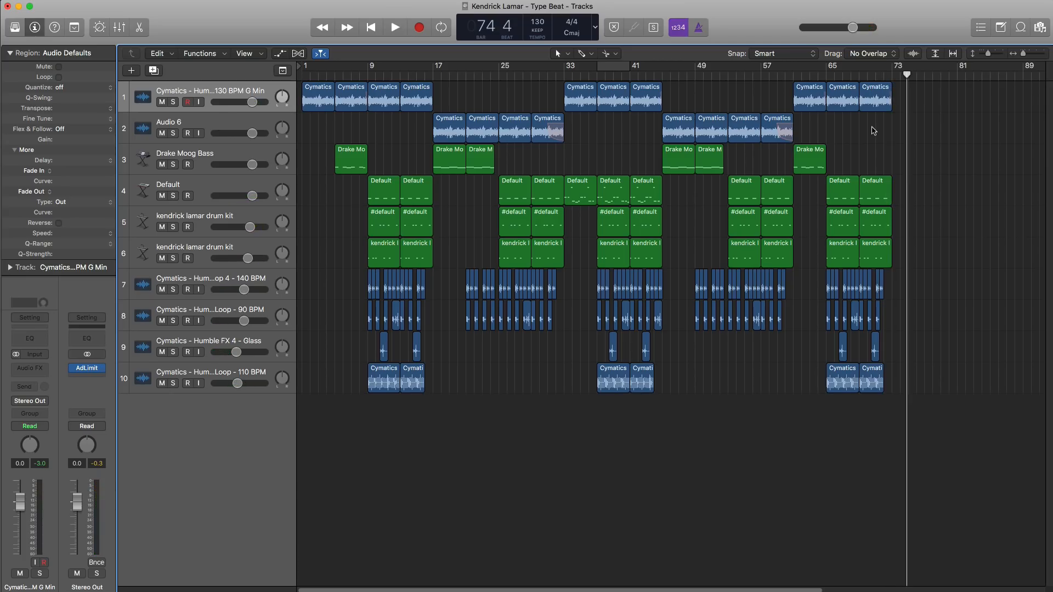